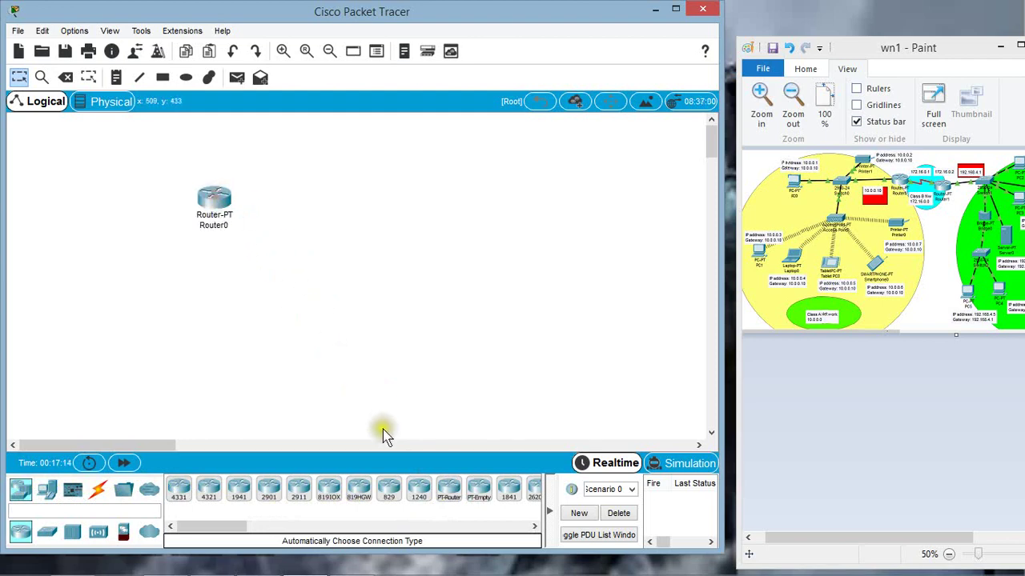
# Add a second PT-Router beside Router0 and link the two routers with an automatically chosen connection.
pyautogui.click(448, 488)
pyautogui.click(324, 205)
pyautogui.click(99, 490)
pyautogui.click(179, 488)
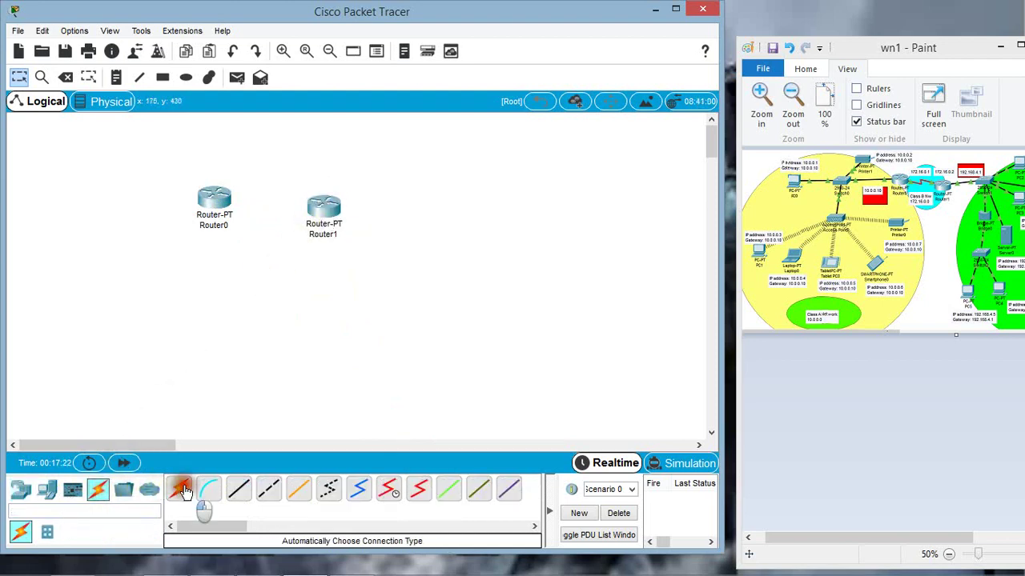
pyautogui.click(244, 212)
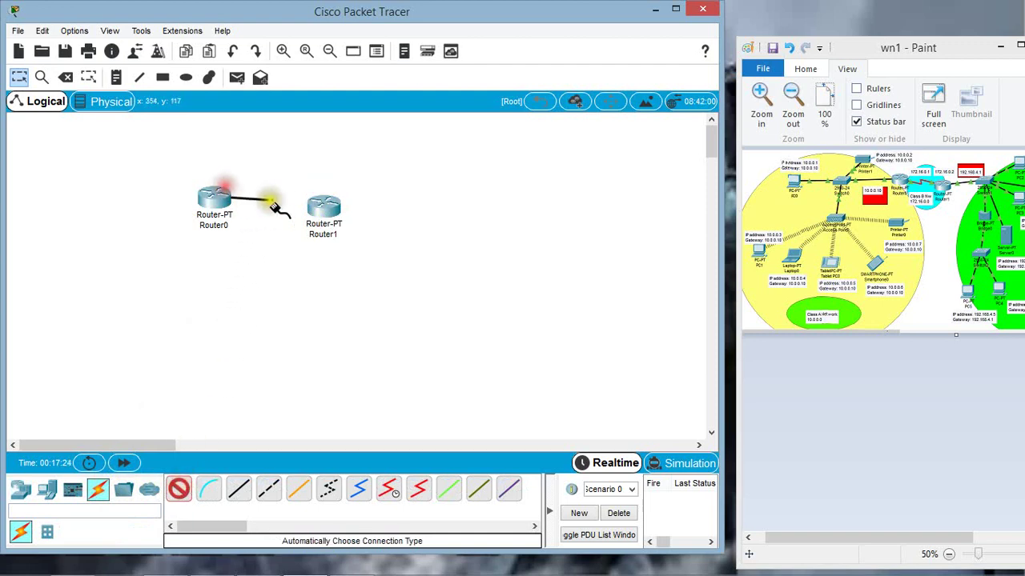
pyautogui.click(320, 208)
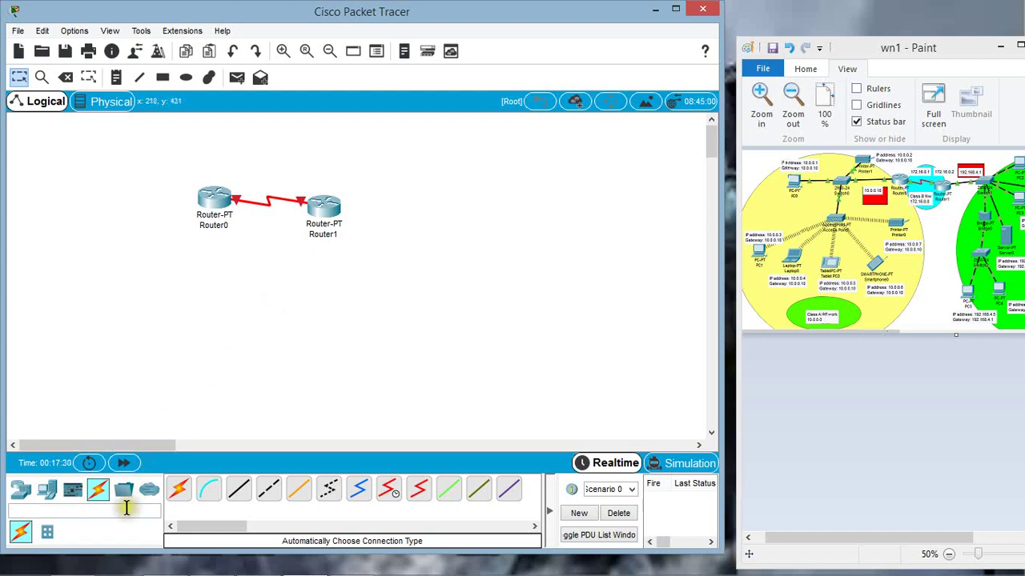
# Place two 2950-24 switches, one on the outer side of Router0 and one on the outer side of Router1.
pyautogui.click(24, 494)
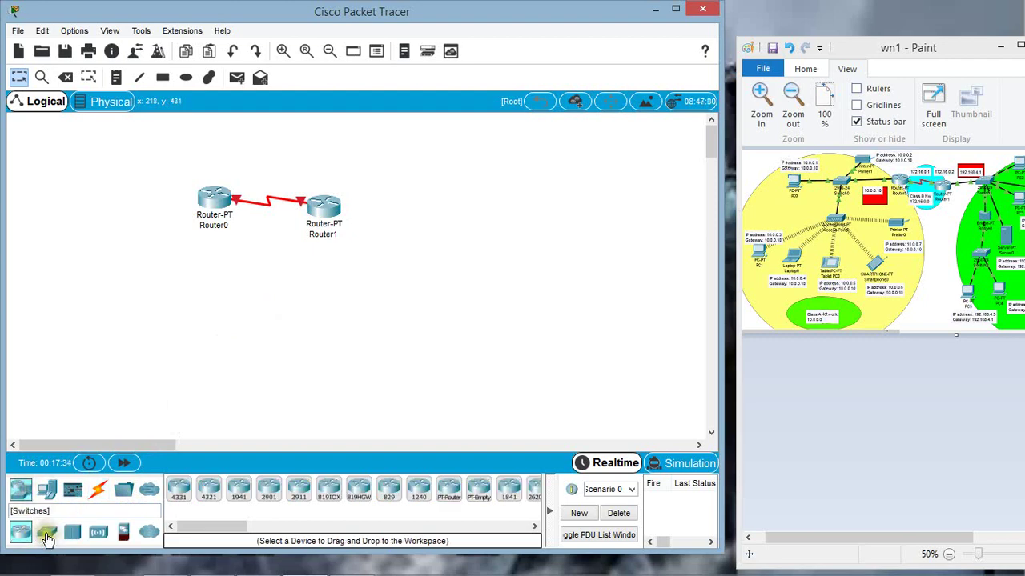
pyautogui.click(47, 539)
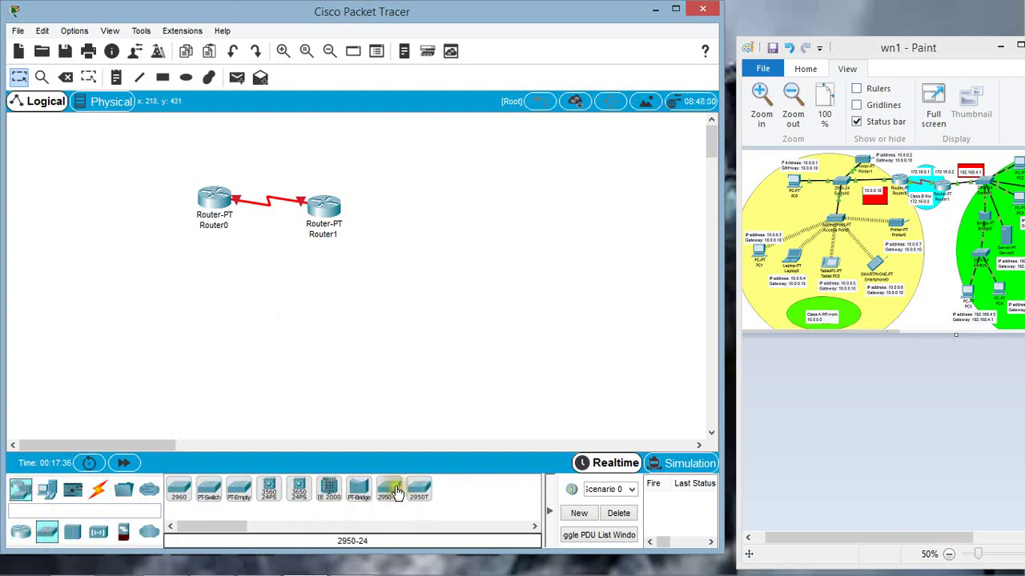
pyautogui.moveTo(389, 489); pyautogui.dragTo(182, 316)
pyautogui.moveTo(117, 234); pyautogui.dragTo(109, 223)
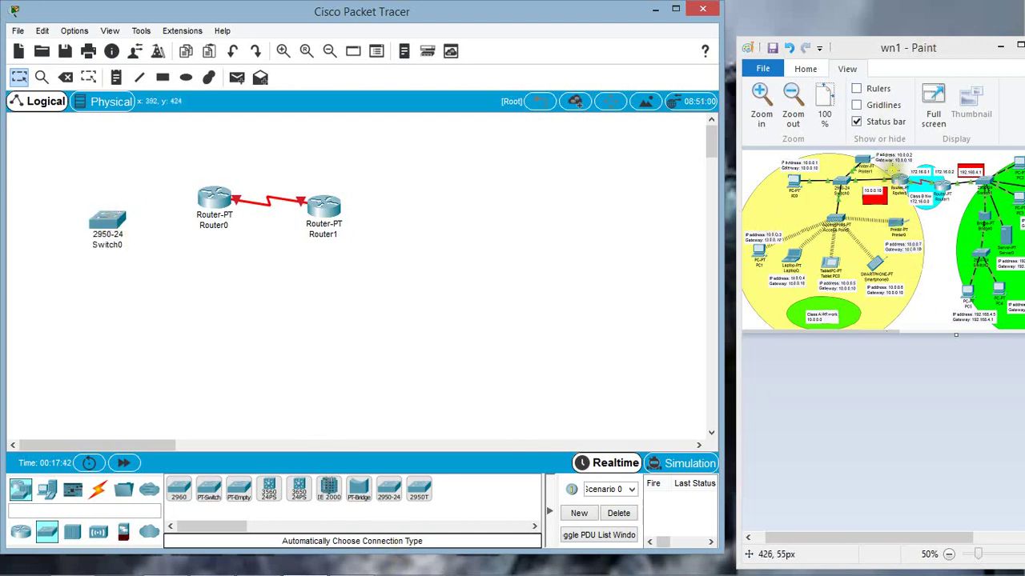
pyautogui.click(389, 495)
pyautogui.moveTo(390, 498); pyautogui.dragTo(442, 328)
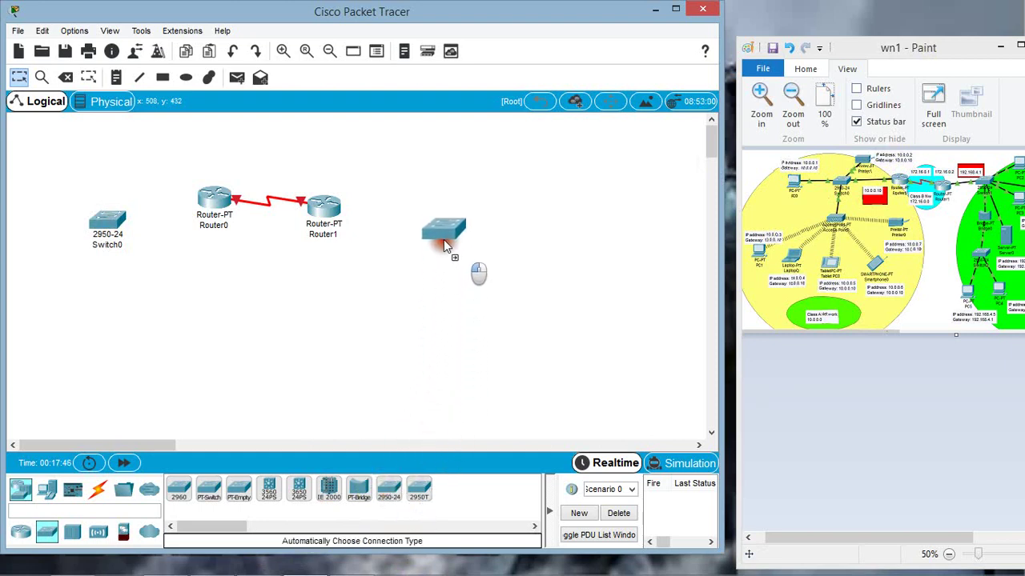
pyautogui.moveTo(432, 222); pyautogui.dragTo(432, 221)
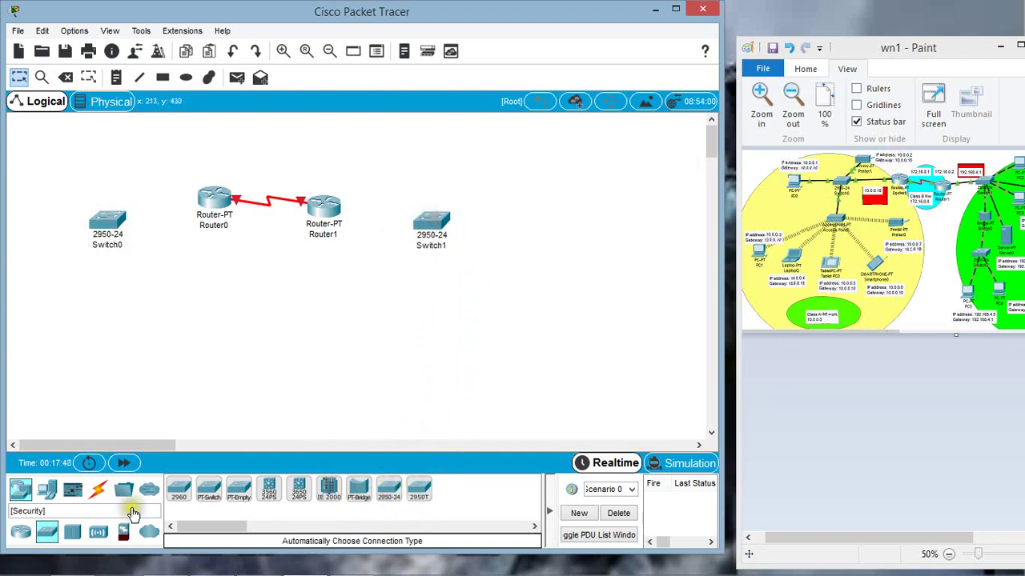
# Connect Switch0 to Router0 and Router1 to Switch1 using automatically chosen connections.
pyautogui.click(97, 490)
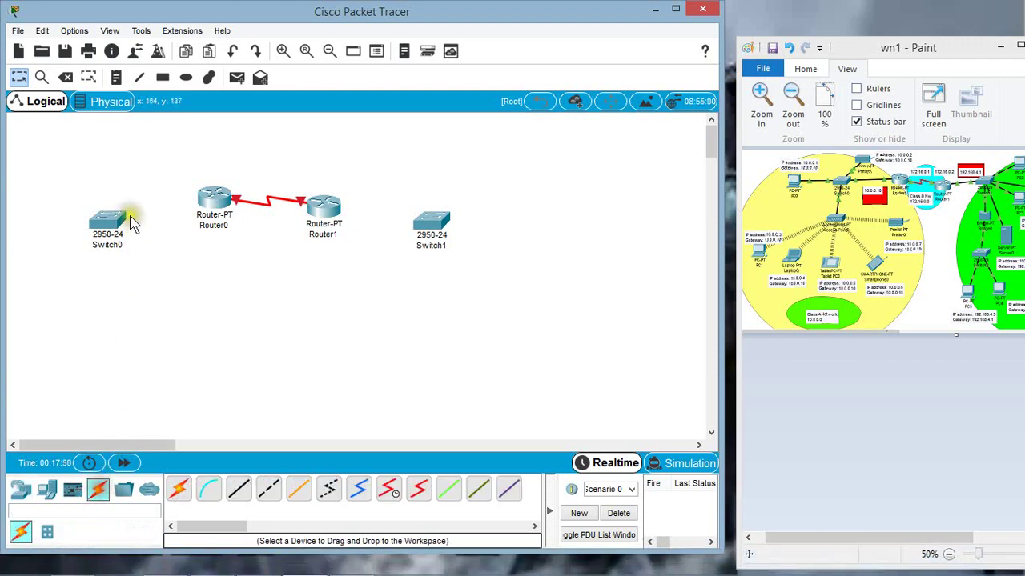
pyautogui.click(178, 489)
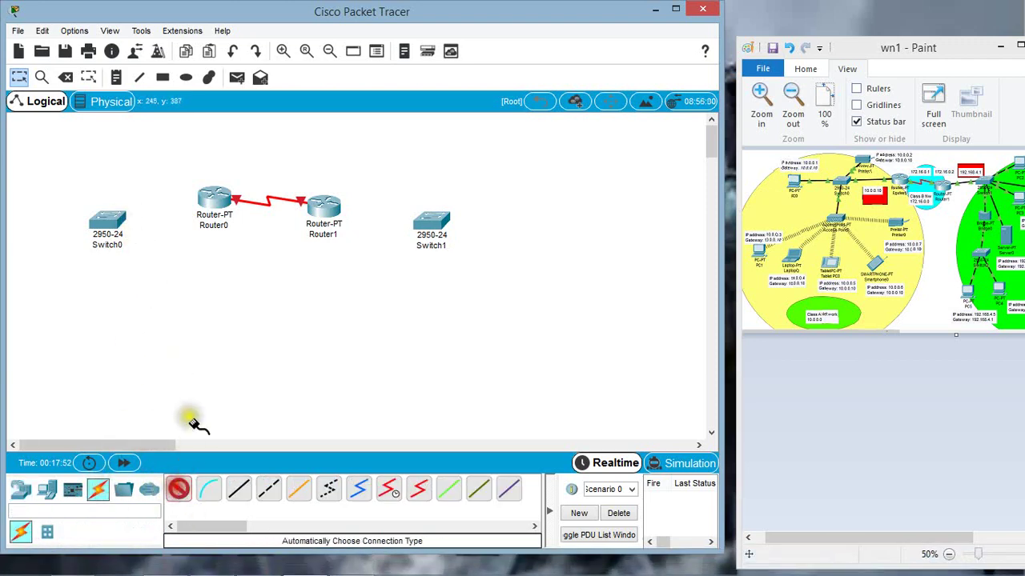
pyautogui.click(108, 218)
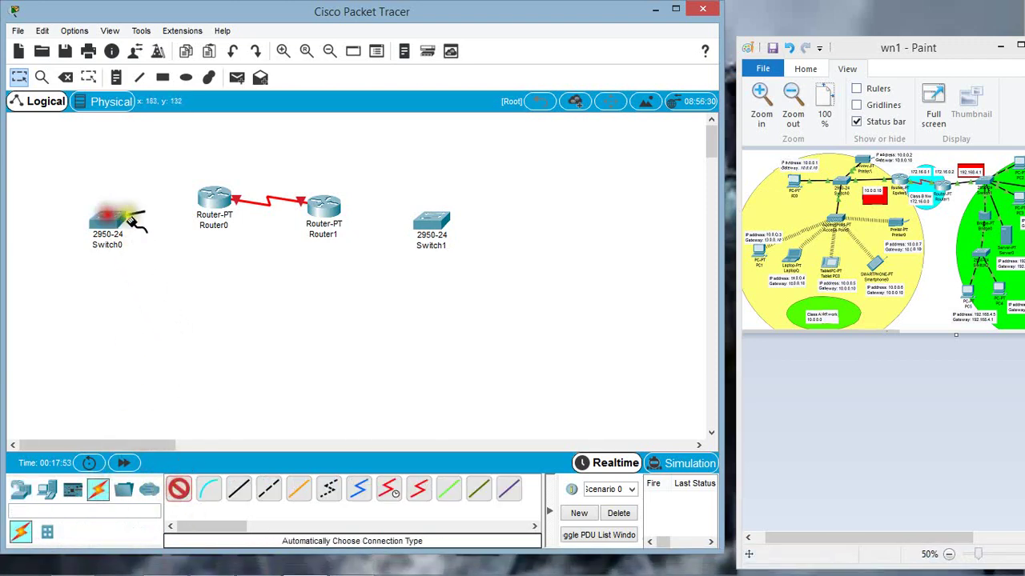
pyautogui.click(212, 202)
pyautogui.moveTo(258, 560)
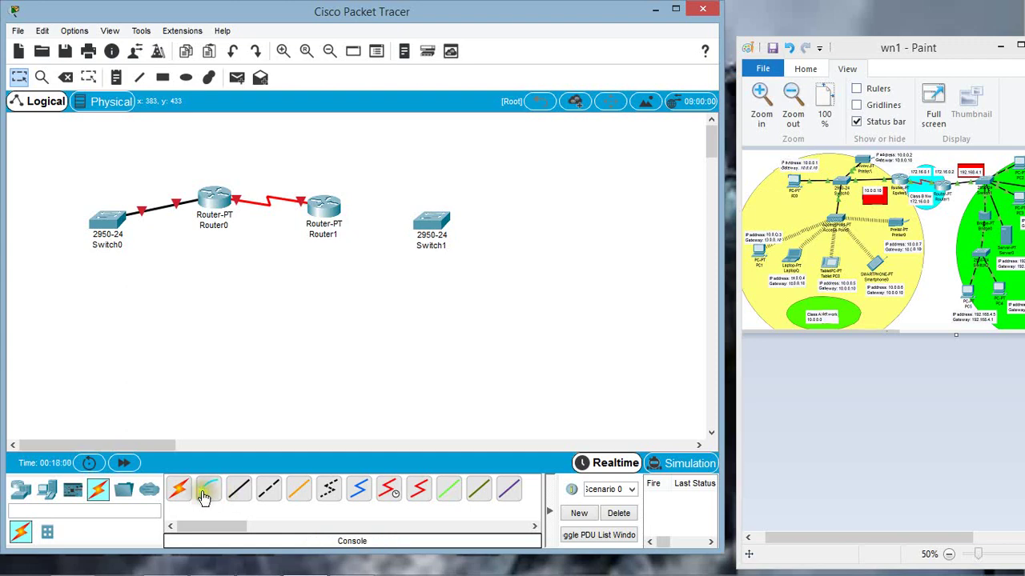
pyautogui.click(179, 489)
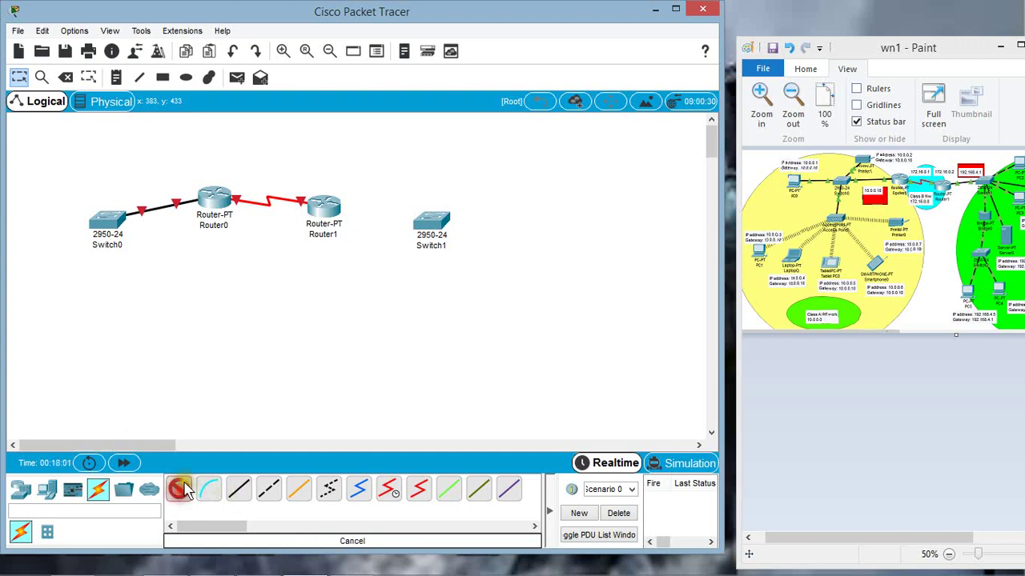
pyautogui.click(327, 206)
pyautogui.click(431, 224)
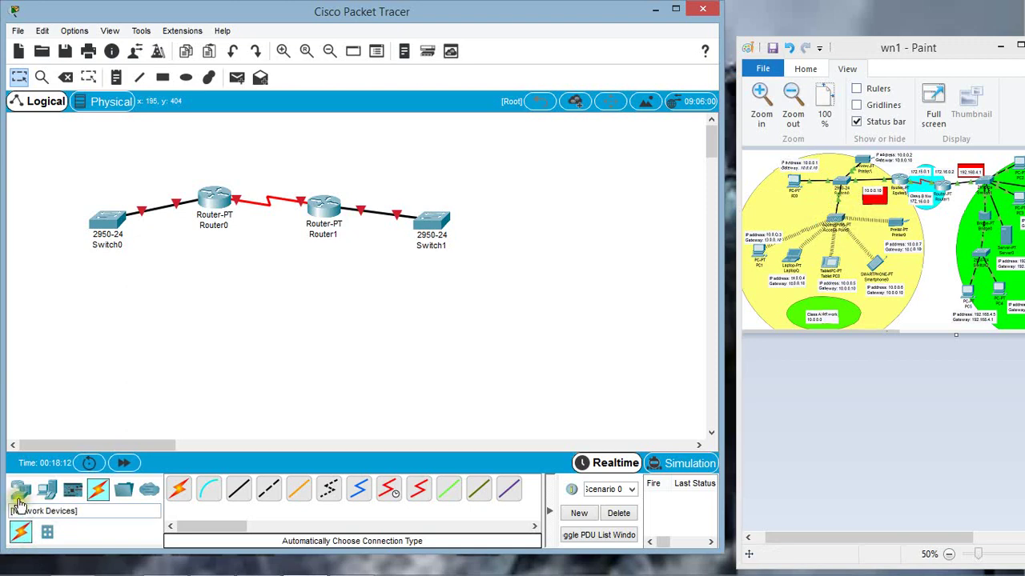
# Place a printer above Switch0 and a PC beside Switch0 on the side away from Router0.
pyautogui.click(45, 491)
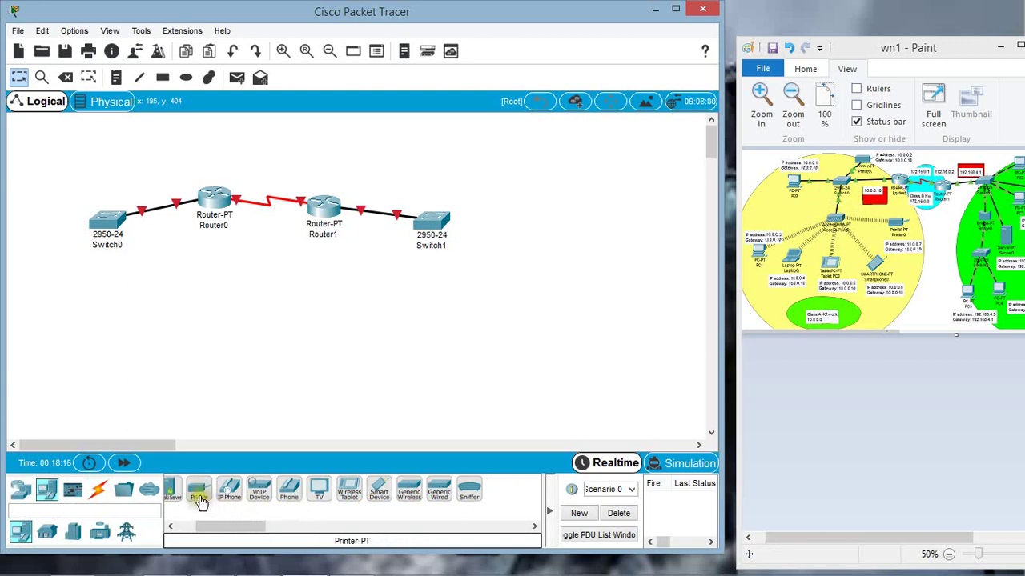
pyautogui.moveTo(200, 501); pyautogui.dragTo(205, 462)
pyautogui.moveTo(249, 189); pyautogui.dragTo(120, 166)
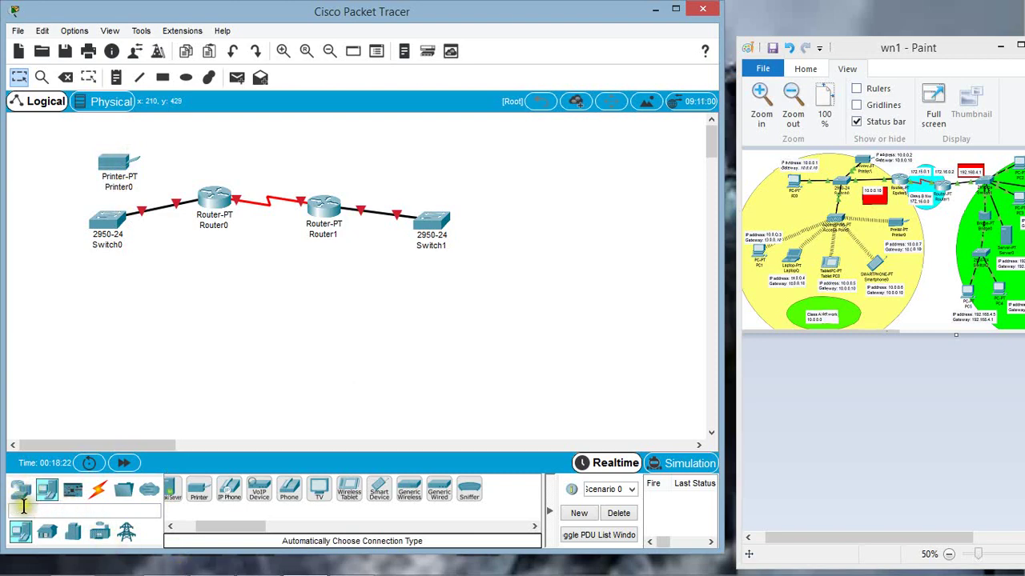
pyautogui.moveTo(218, 526); pyautogui.dragTo(195, 526)
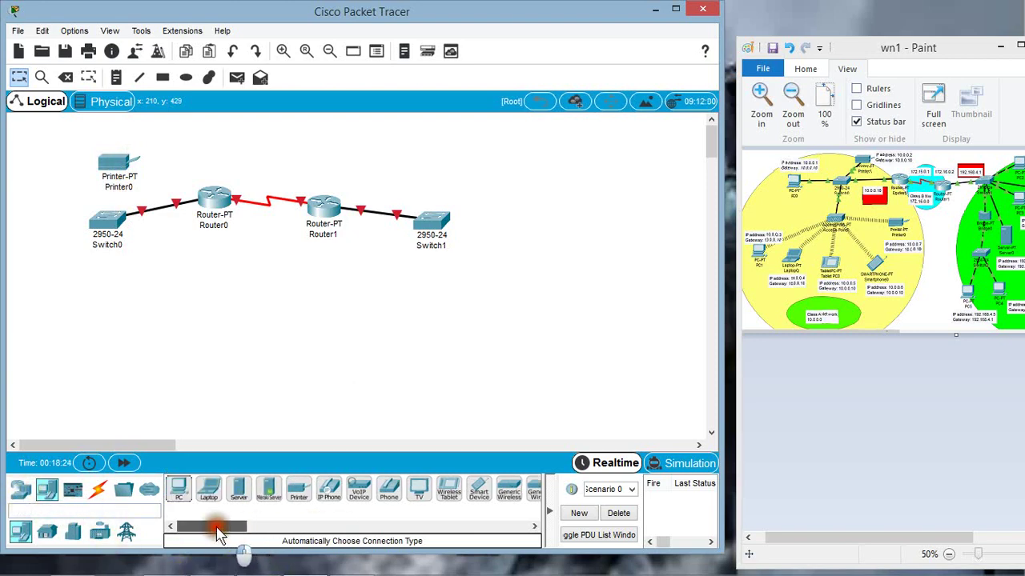
pyautogui.click(176, 490)
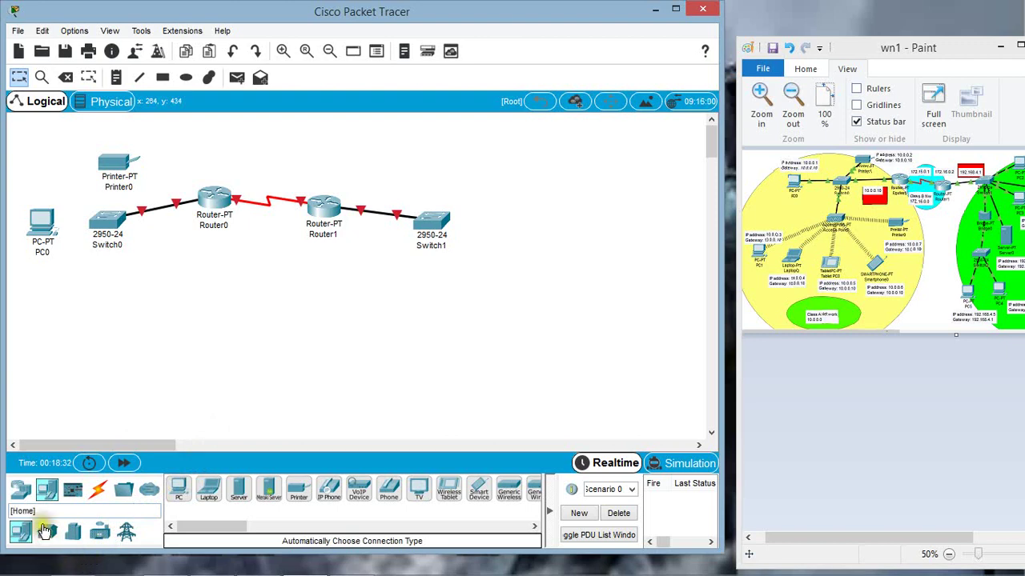
# Place an AP-PT wireless access point below Switch0.
pyautogui.click(20, 489)
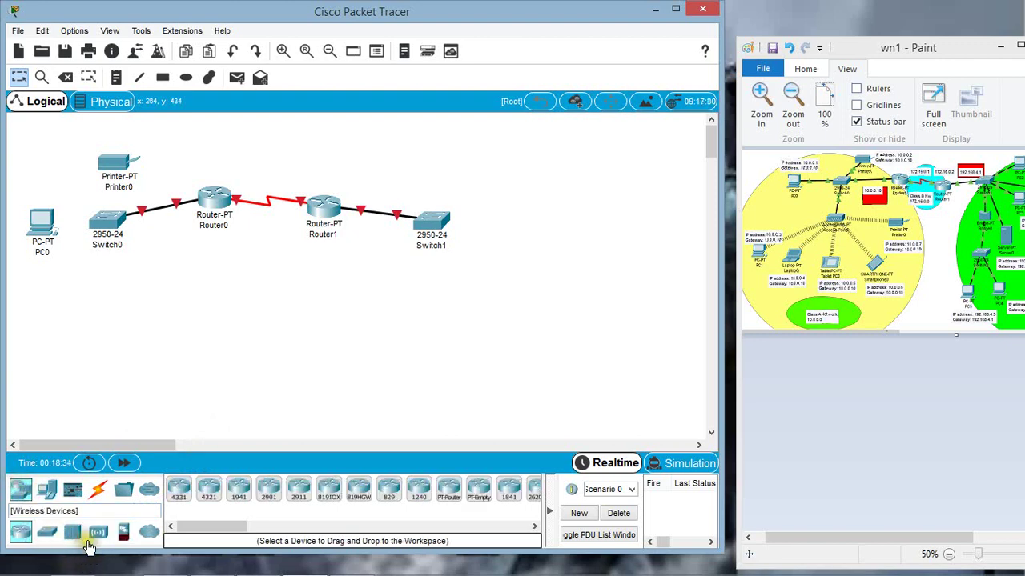
pyautogui.click(98, 535)
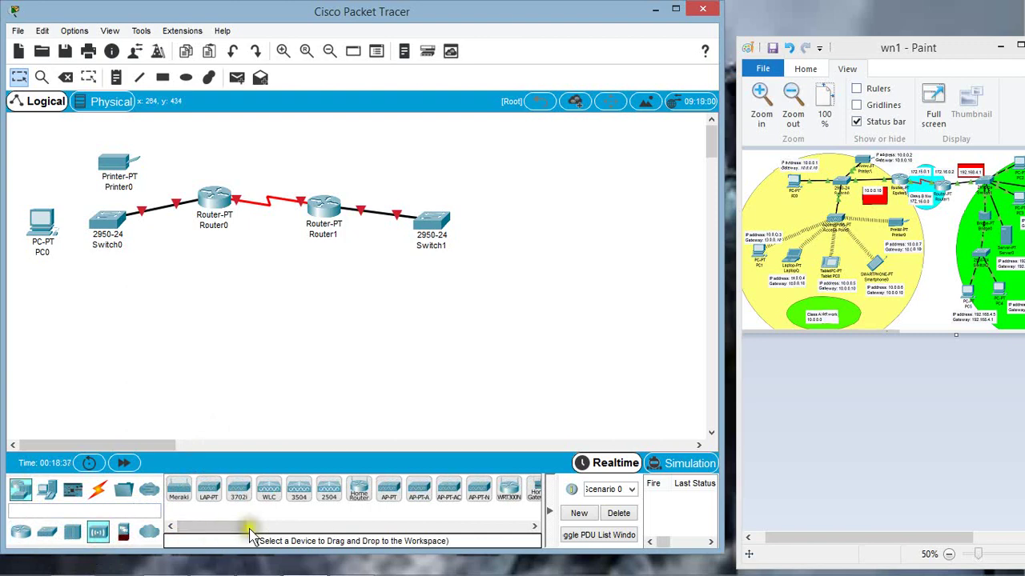
pyautogui.moveTo(389, 487); pyautogui.dragTo(102, 300)
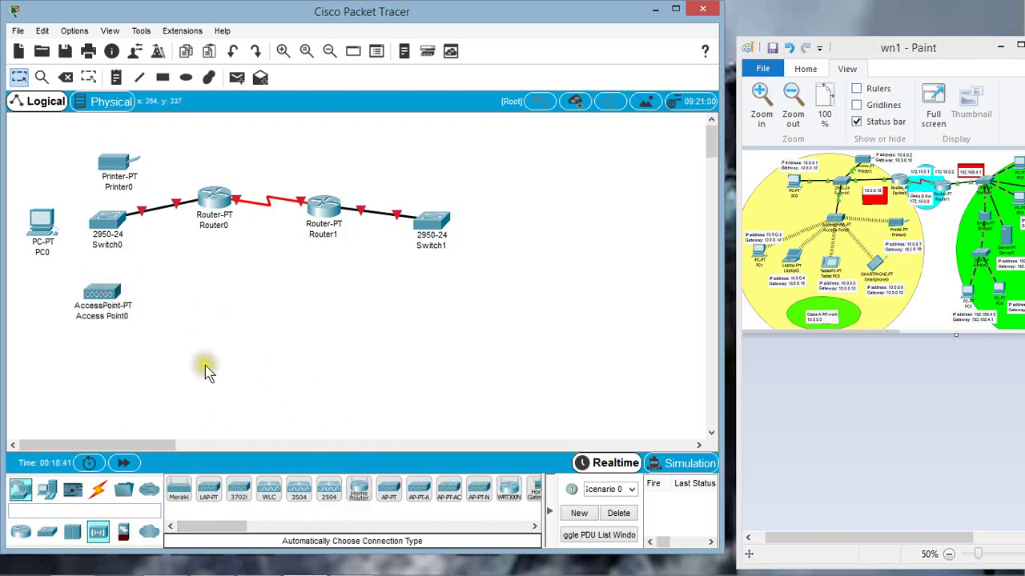
# Add a second PC and a laptop below the access point.
pyautogui.click(48, 492)
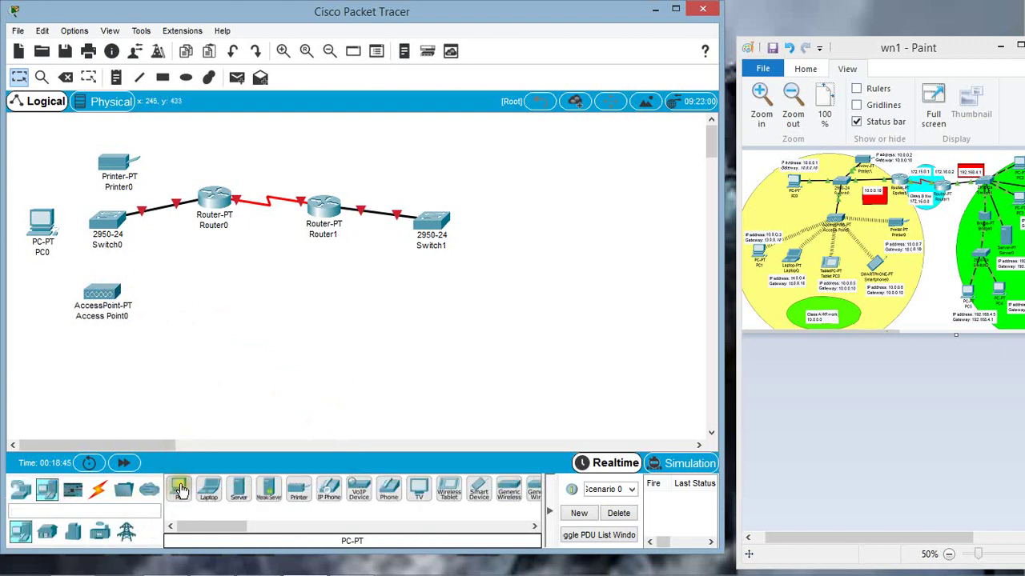
pyautogui.moveTo(181, 490); pyautogui.dragTo(37, 345)
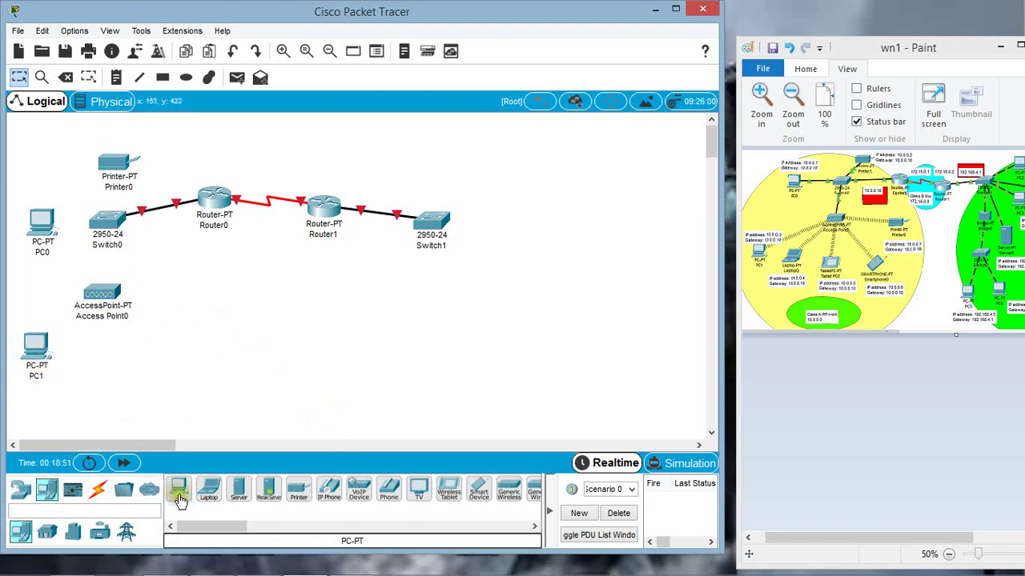
pyautogui.moveTo(207, 498); pyautogui.dragTo(100, 377)
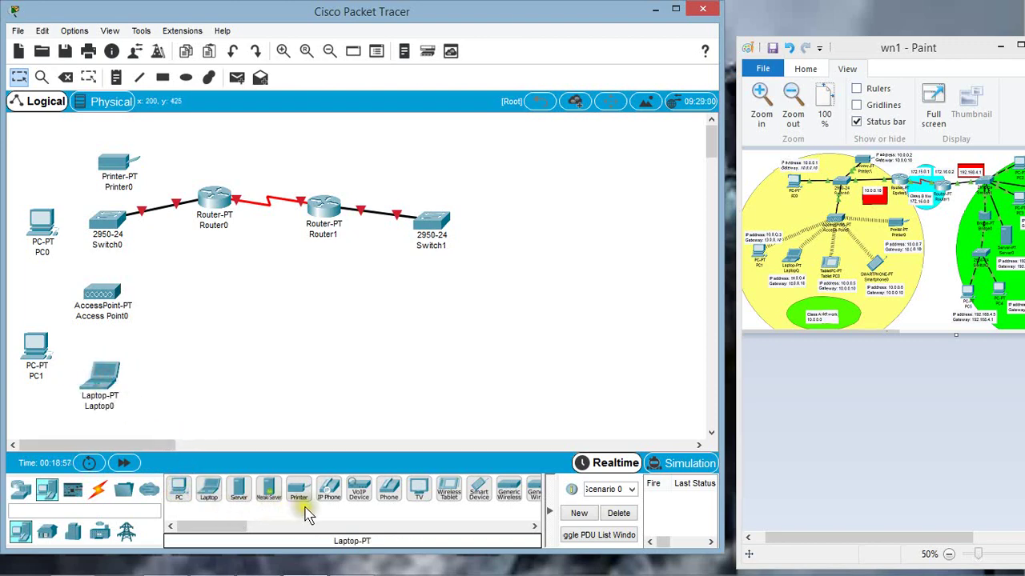
# Add a wireless tablet beside the laptop, plus a smartphone and a second printer next to the access point.
pyautogui.moveTo(222, 528); pyautogui.dragTo(240, 533)
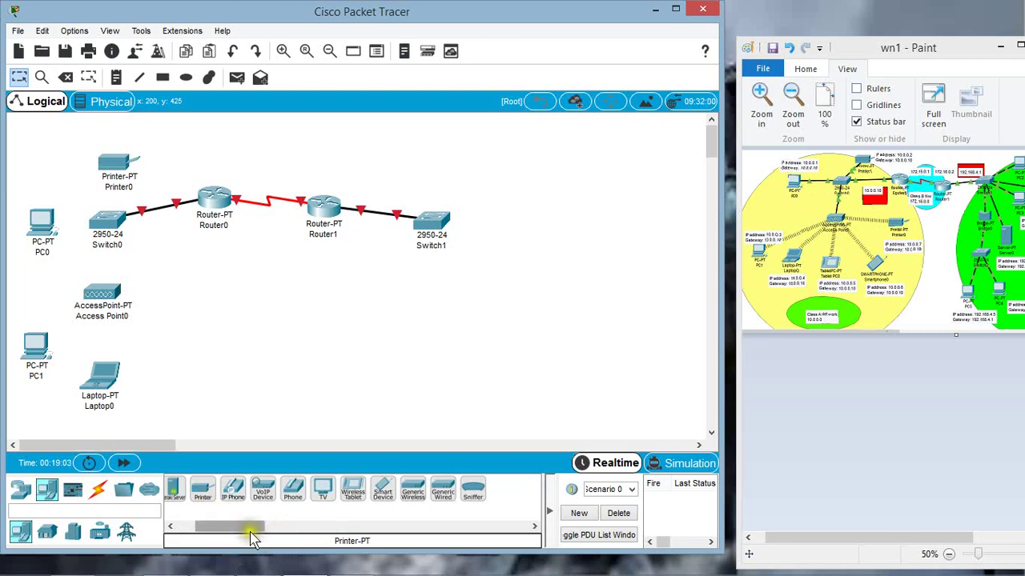
pyautogui.moveTo(248, 531); pyautogui.dragTo(201, 530)
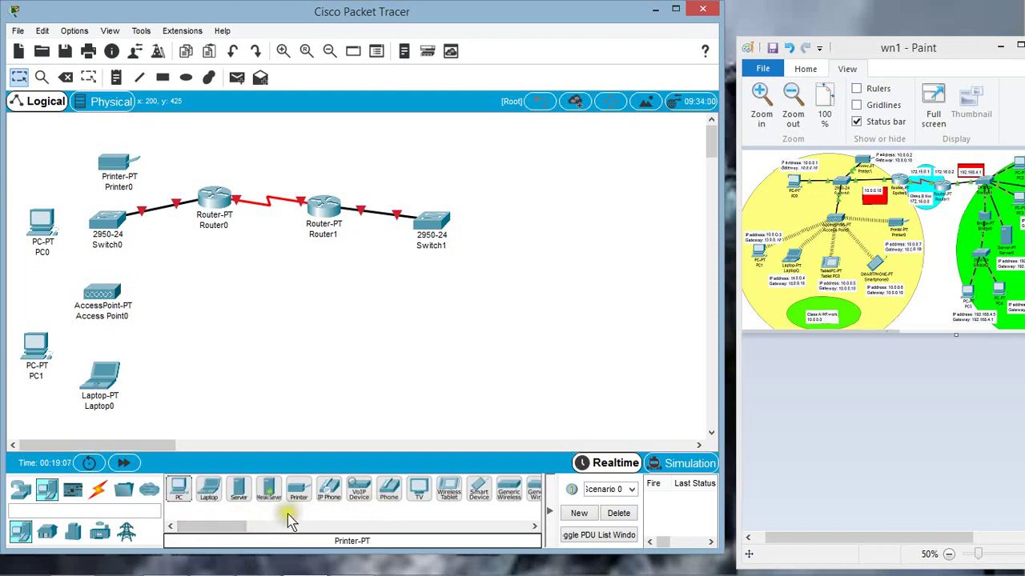
pyautogui.moveTo(442, 494); pyautogui.dragTo(173, 376)
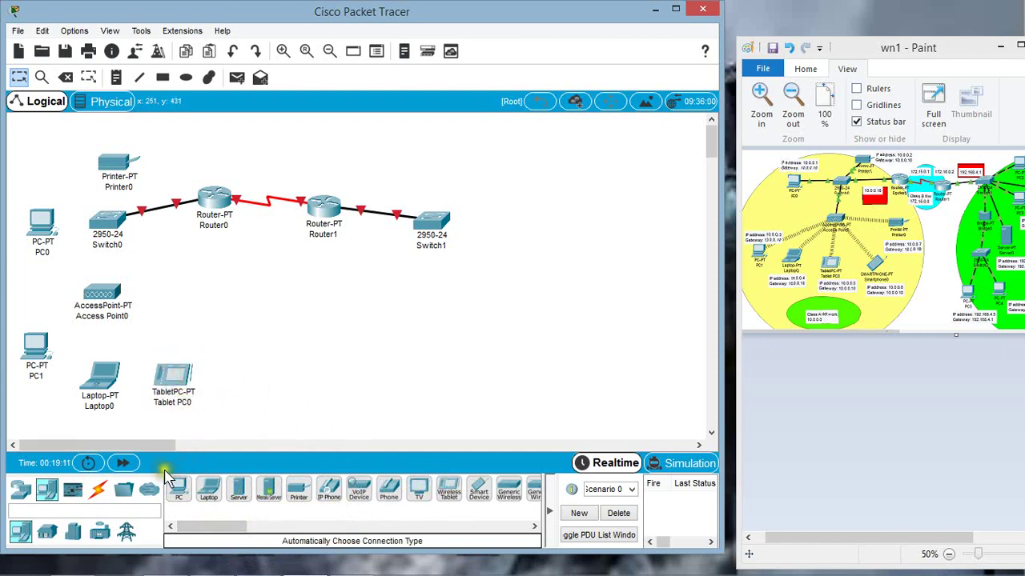
pyautogui.moveTo(221, 528); pyautogui.dragTo(249, 531)
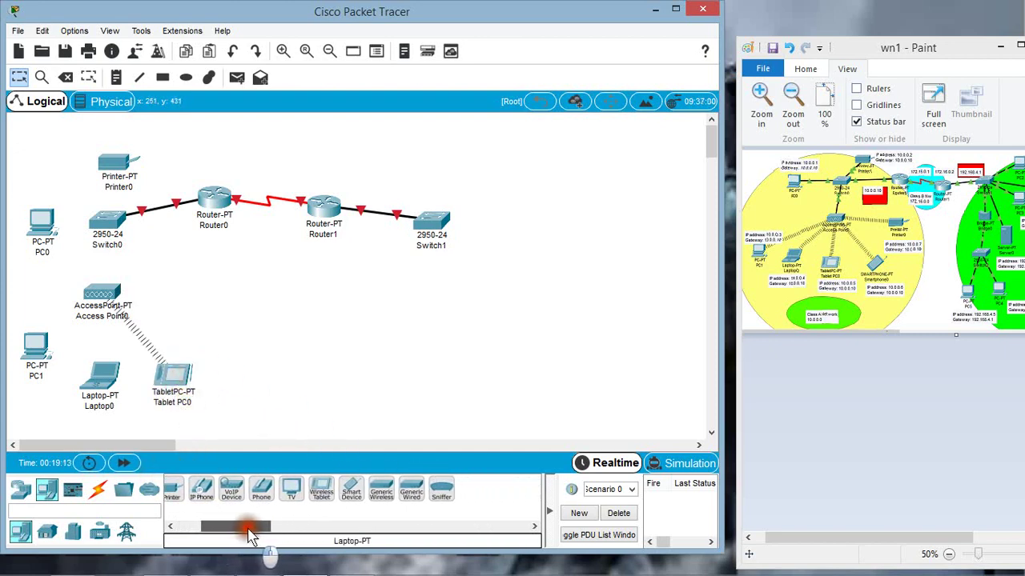
pyautogui.moveTo(353, 491); pyautogui.dragTo(227, 345)
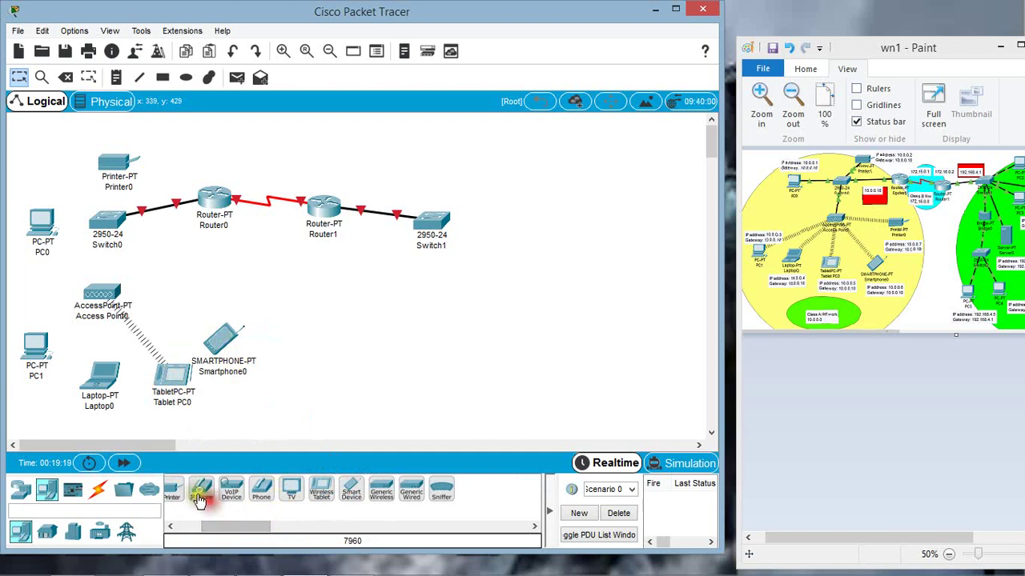
pyautogui.moveTo(175, 496); pyautogui.dragTo(244, 288)
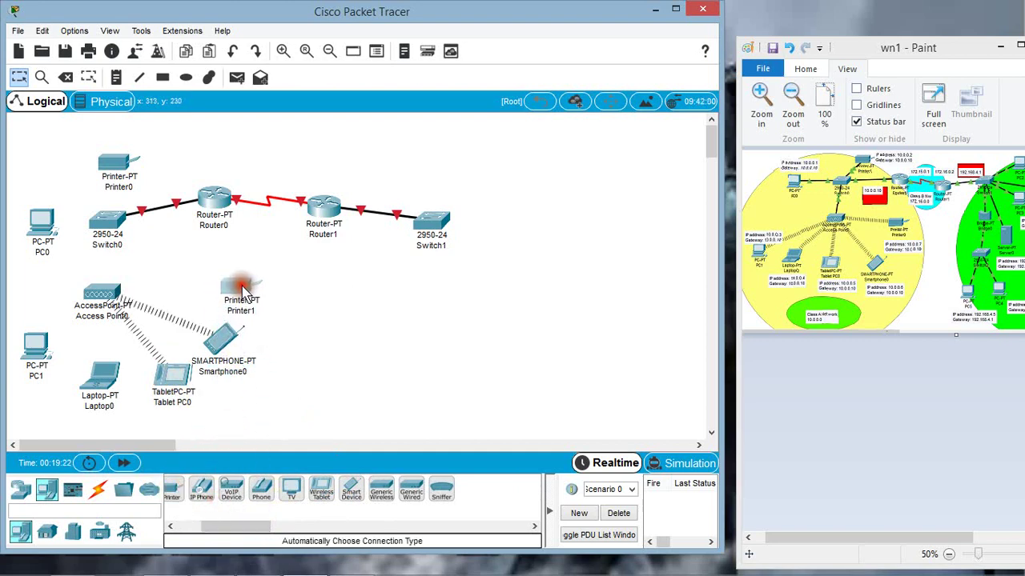
pyautogui.click(315, 356)
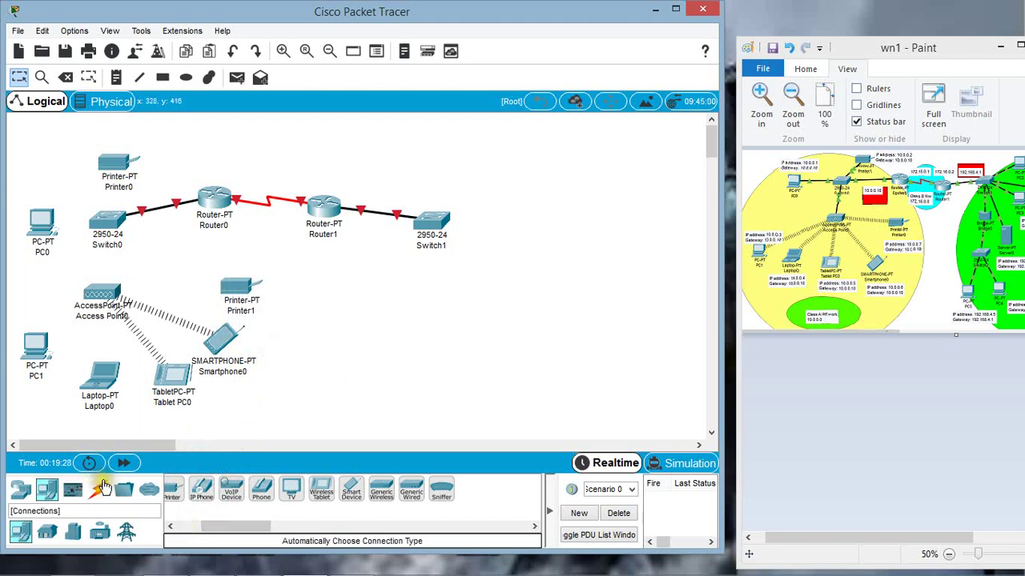
# Connect Access Point0 to Switch0 with an automatically chosen connection.
pyautogui.click(100, 496)
pyautogui.click(179, 487)
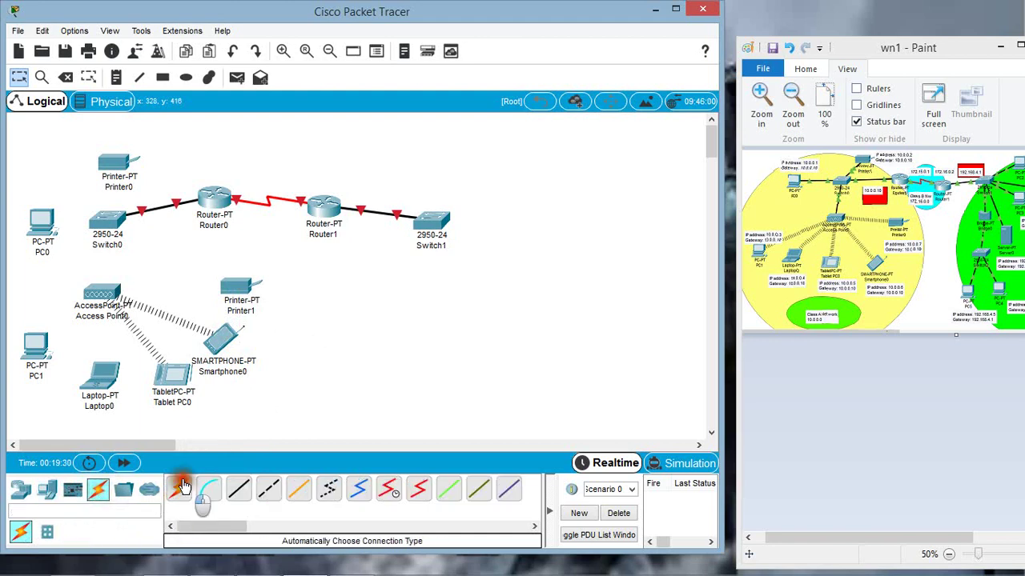
pyautogui.click(98, 281)
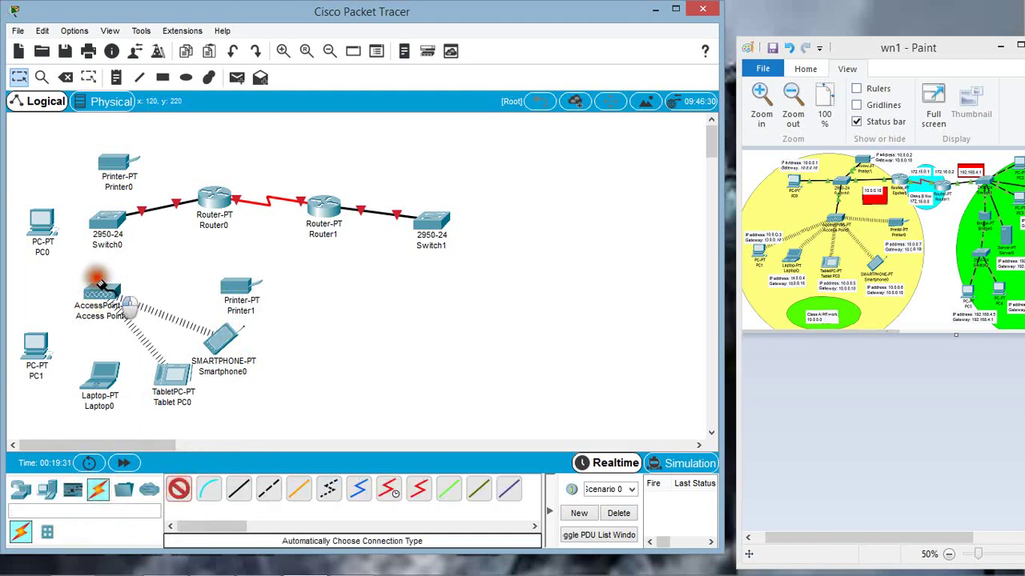
pyautogui.click(105, 224)
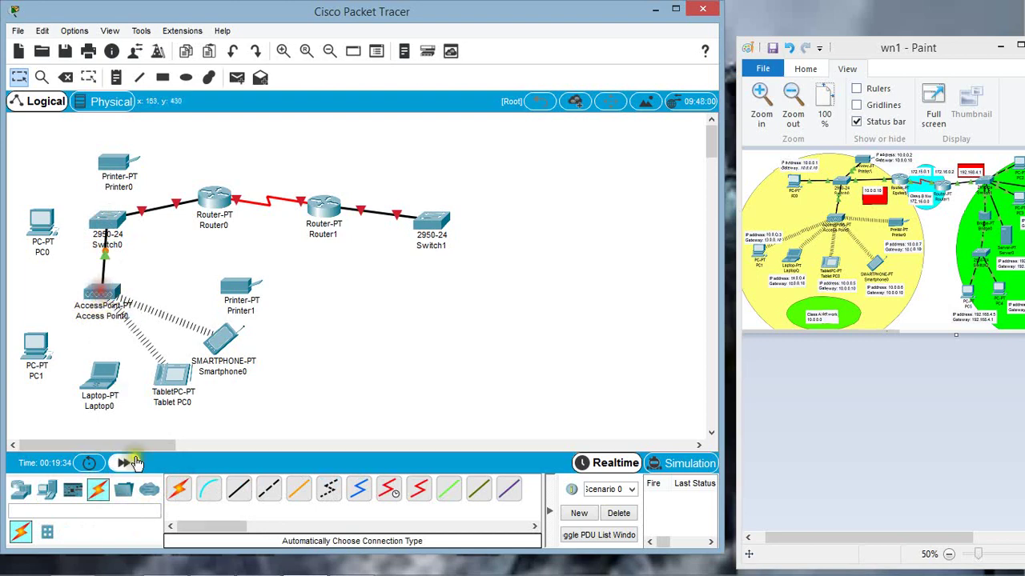
# Connect PC0 and Printer0 to Switch0 using automatically chosen connections.
pyautogui.click(179, 488)
pyautogui.click(46, 232)
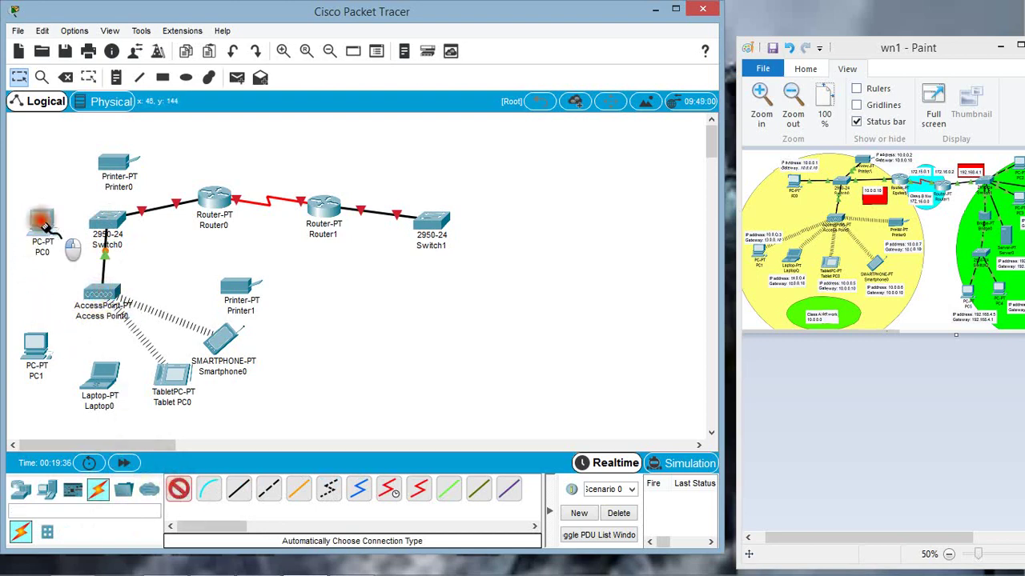
pyautogui.click(107, 221)
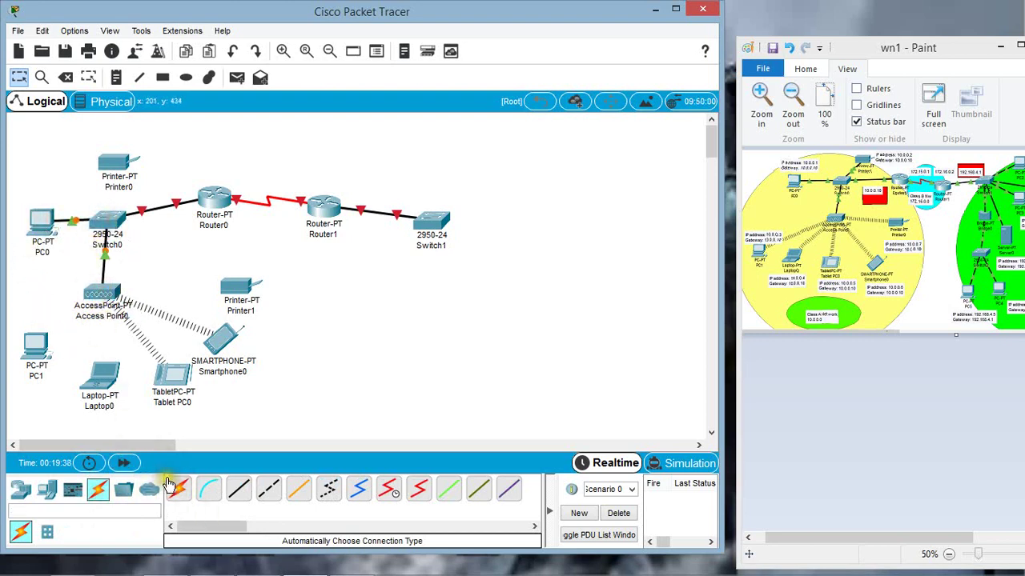
pyautogui.click(179, 488)
pyautogui.click(111, 158)
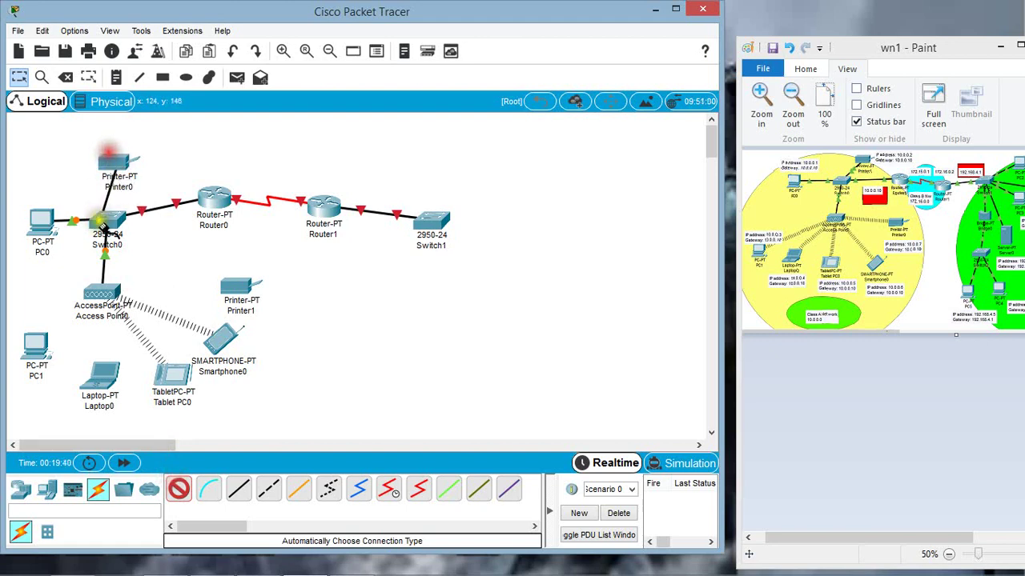
pyautogui.click(107, 222)
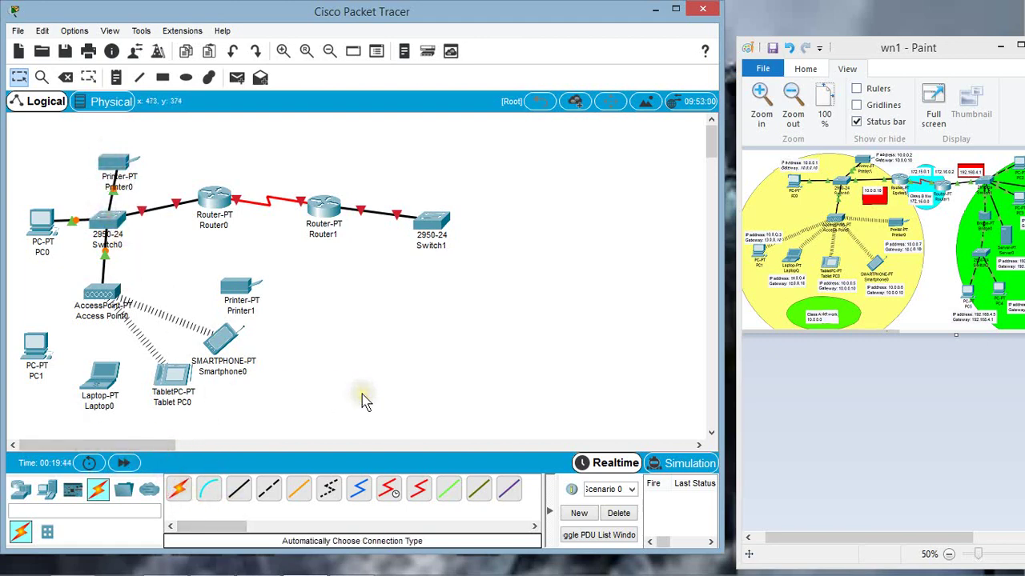
# Set the SSID of Access Point0's Port 1 to sk.
pyautogui.click(112, 298)
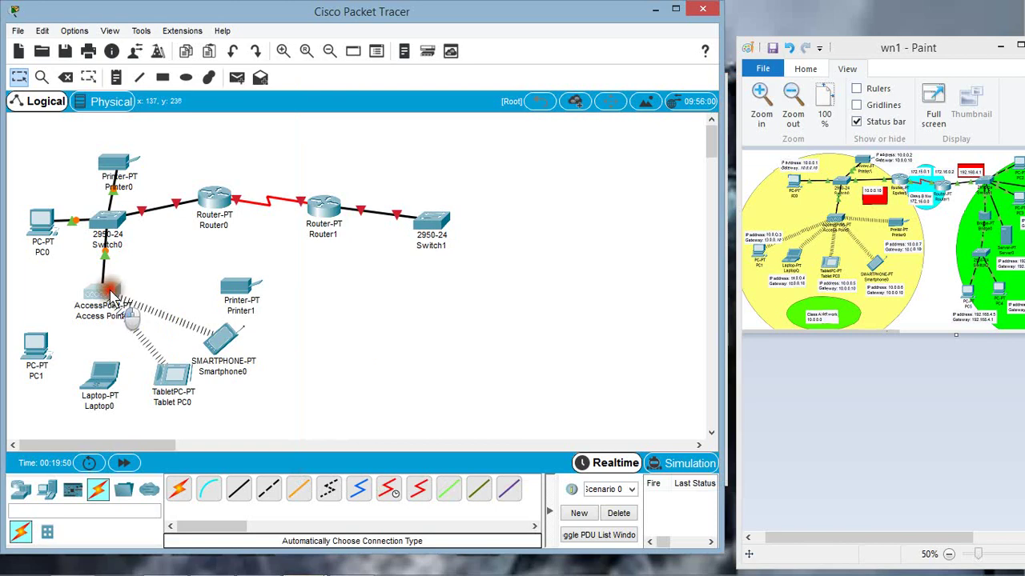
pyautogui.click(112, 298)
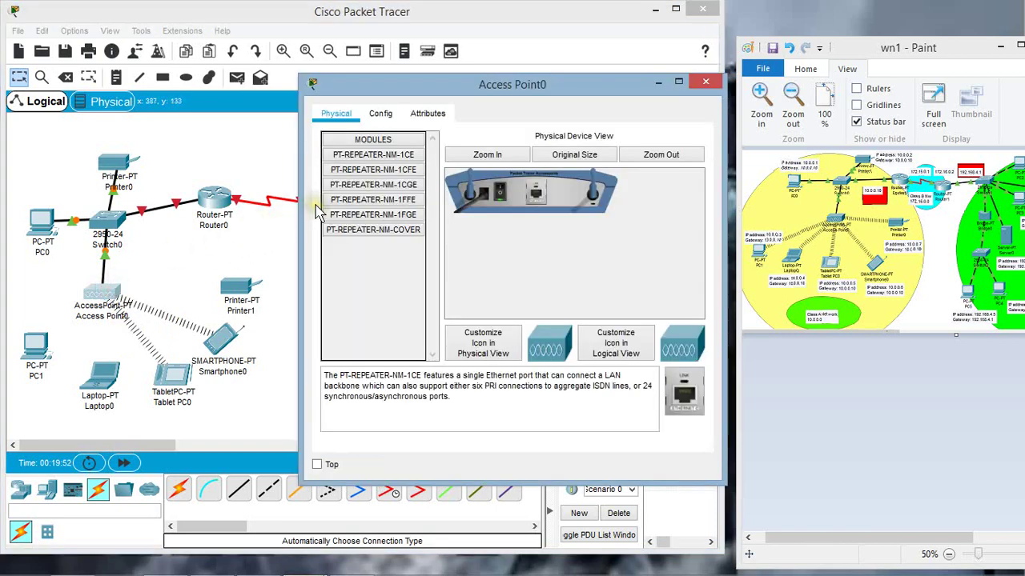
pyautogui.click(384, 113)
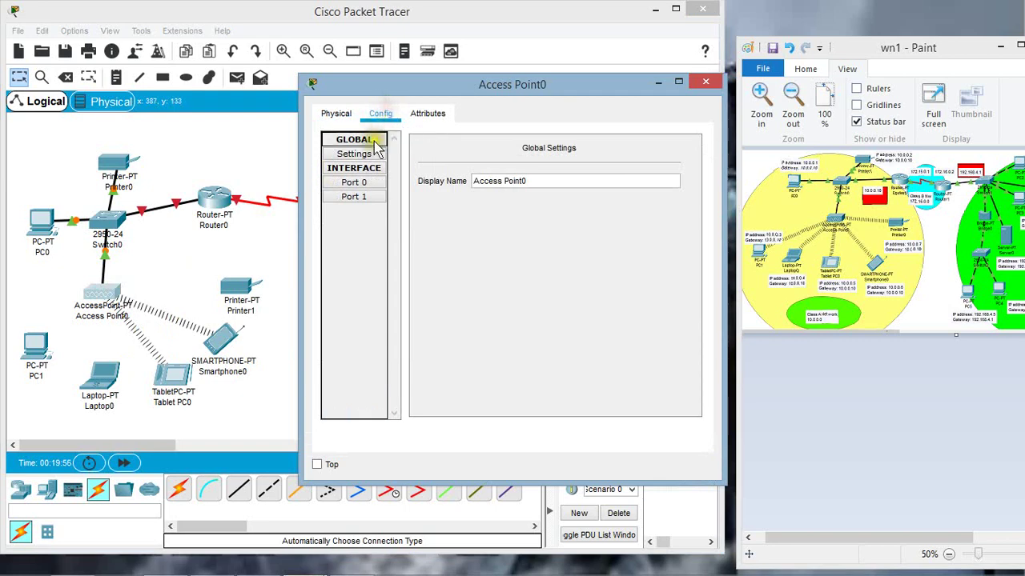
pyautogui.click(353, 197)
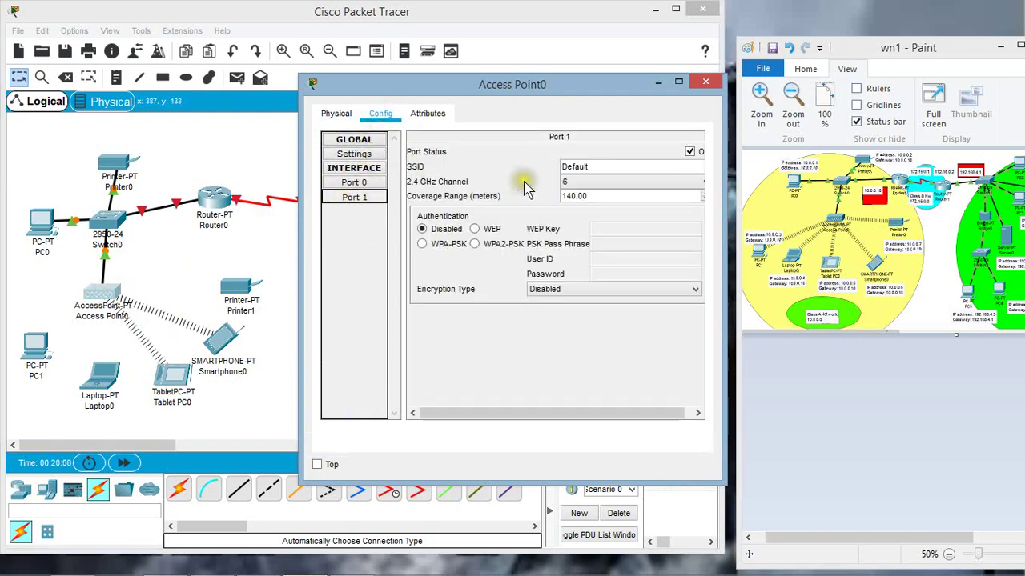
pyautogui.doubleClick(592, 164)
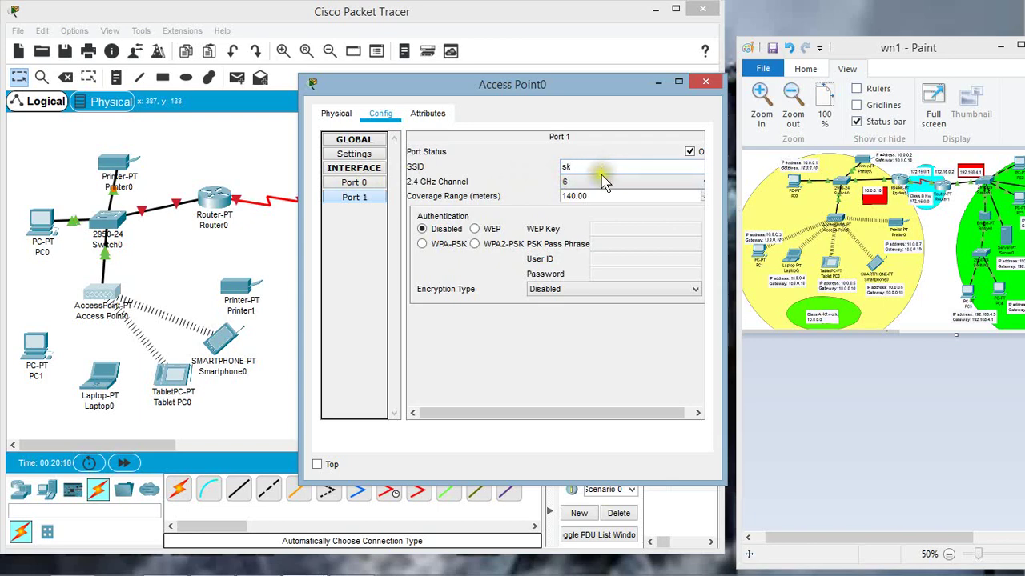
# Enable WEP authentication on Access Point0's Port 1, enter the WEP key, and close its configuration window.
pyautogui.click(476, 229)
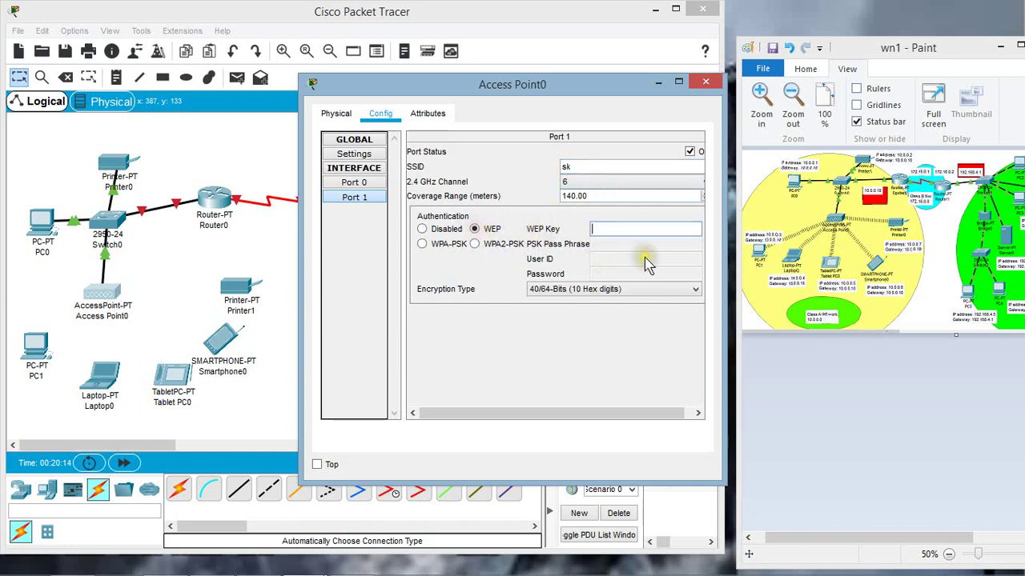
pyautogui.click(607, 231)
pyautogui.moveTo(618, 90); pyautogui.dragTo(585, 89)
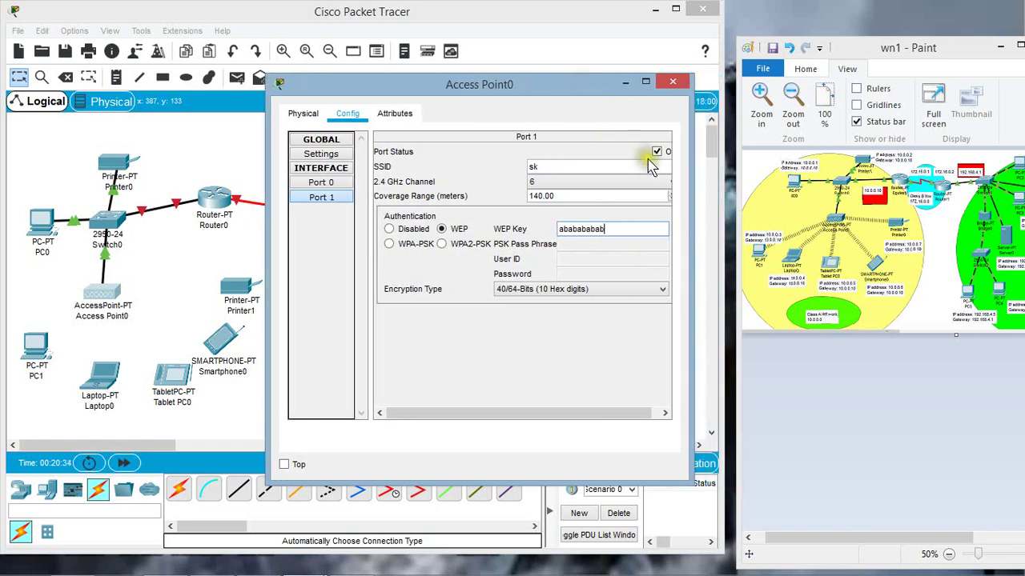
pyautogui.click(672, 81)
pyautogui.click(427, 328)
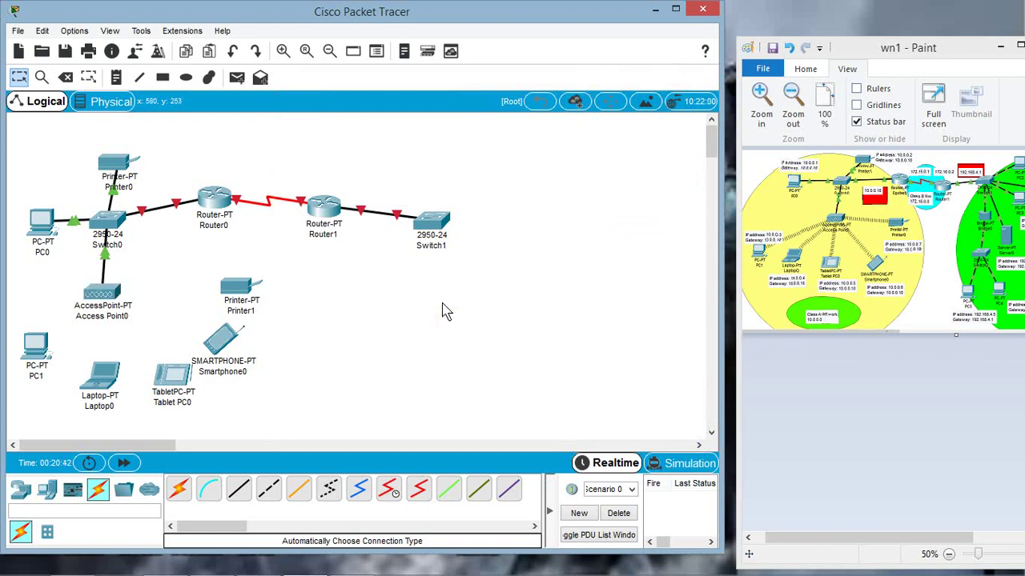
# Replace Printer1's wired network module with the WMP300N wireless module.
pyautogui.click(446, 305)
pyautogui.click(230, 297)
pyautogui.click(229, 296)
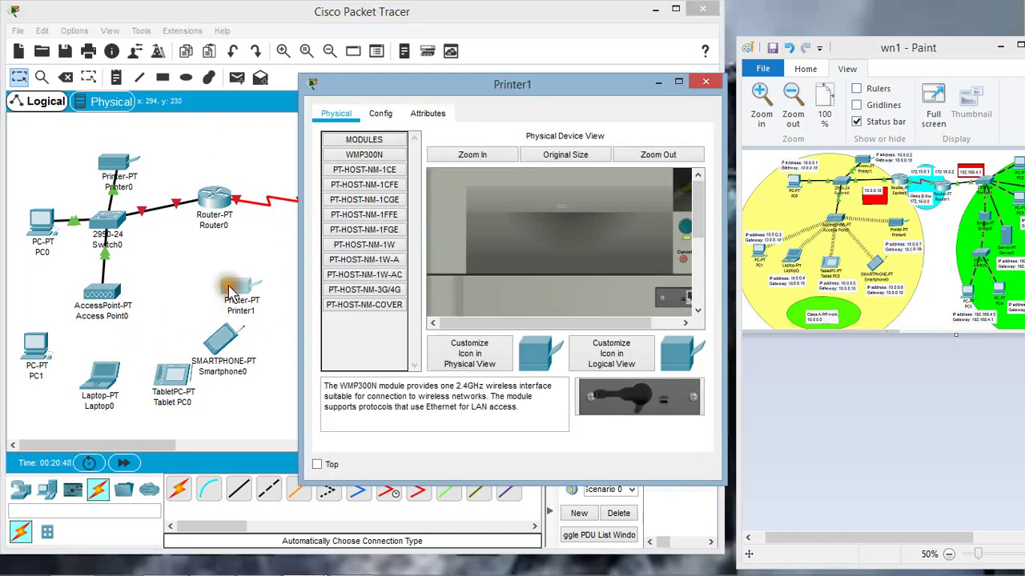
pyautogui.click(381, 116)
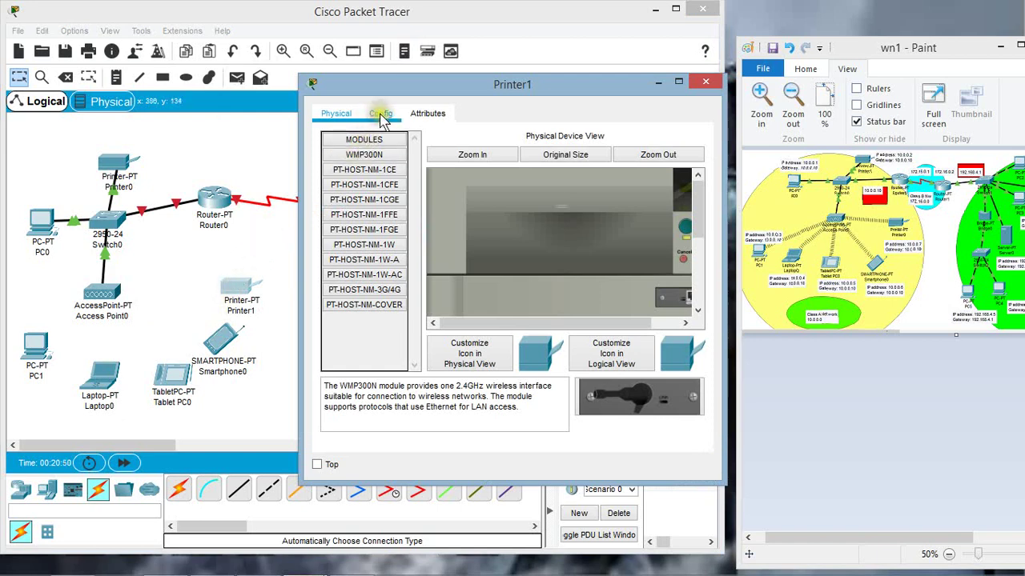
pyautogui.click(381, 116)
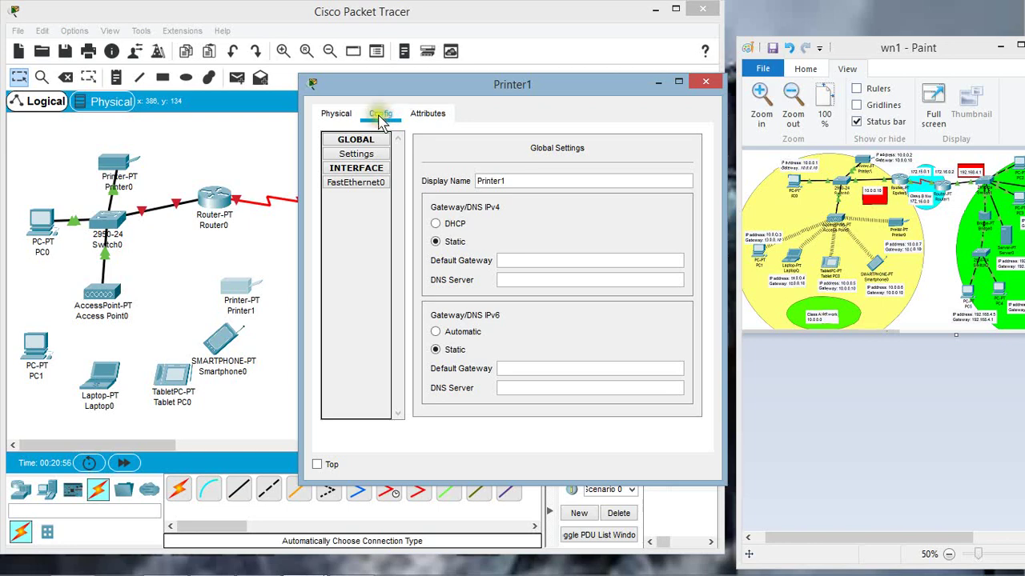
pyautogui.click(339, 116)
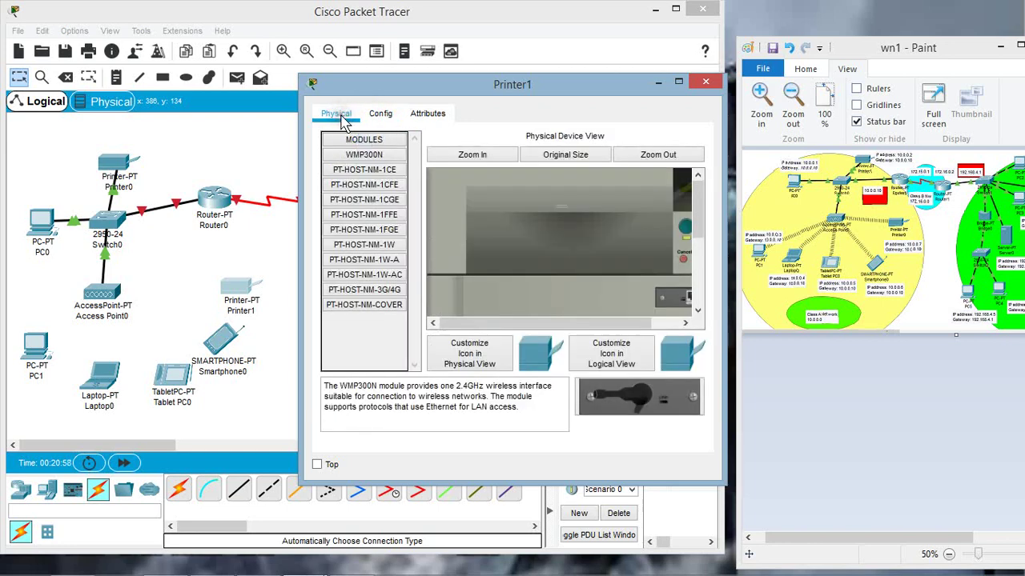
pyautogui.click(685, 229)
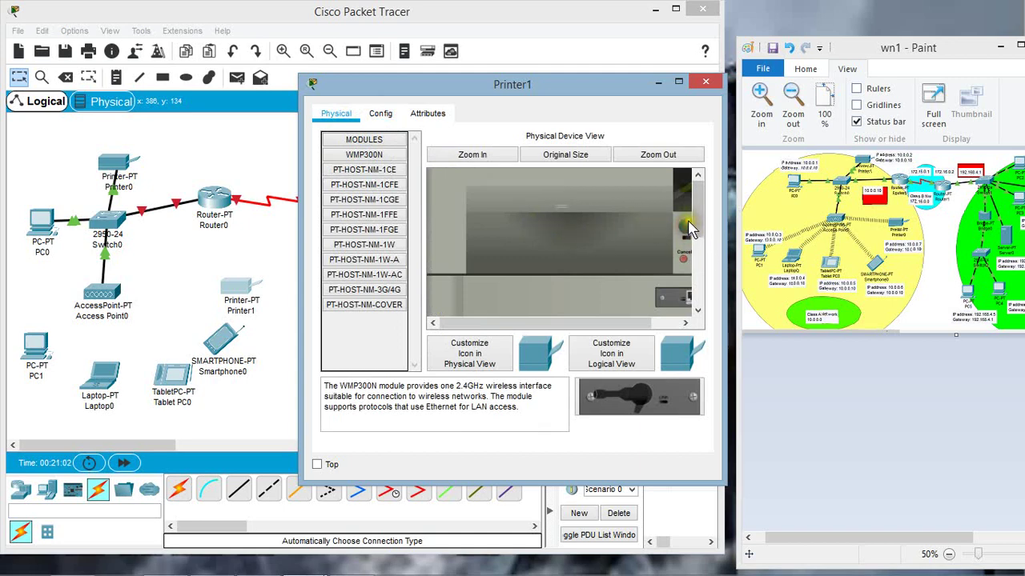
pyautogui.moveTo(697, 223); pyautogui.dragTo(701, 244)
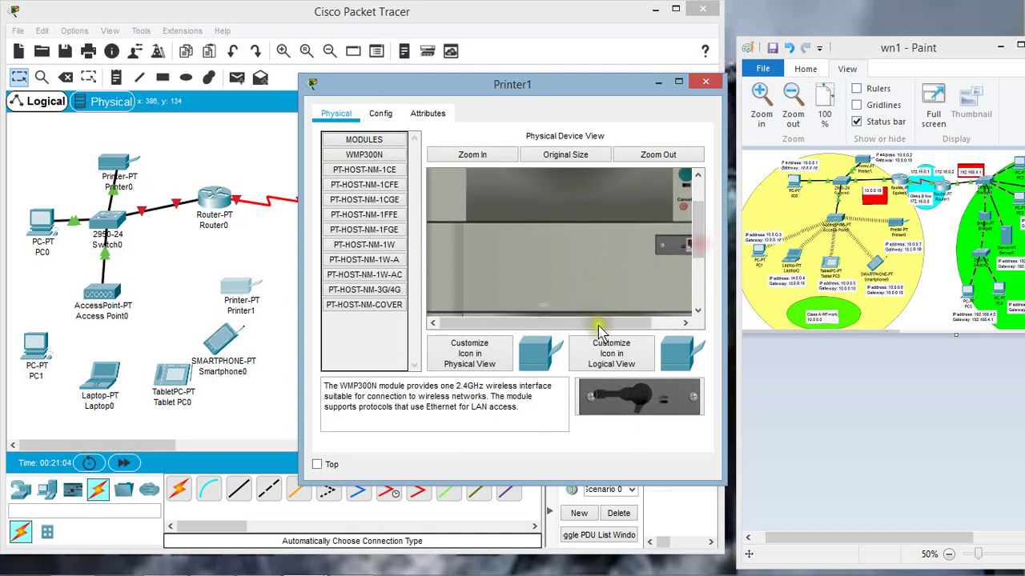
pyautogui.moveTo(598, 325); pyautogui.dragTo(645, 331)
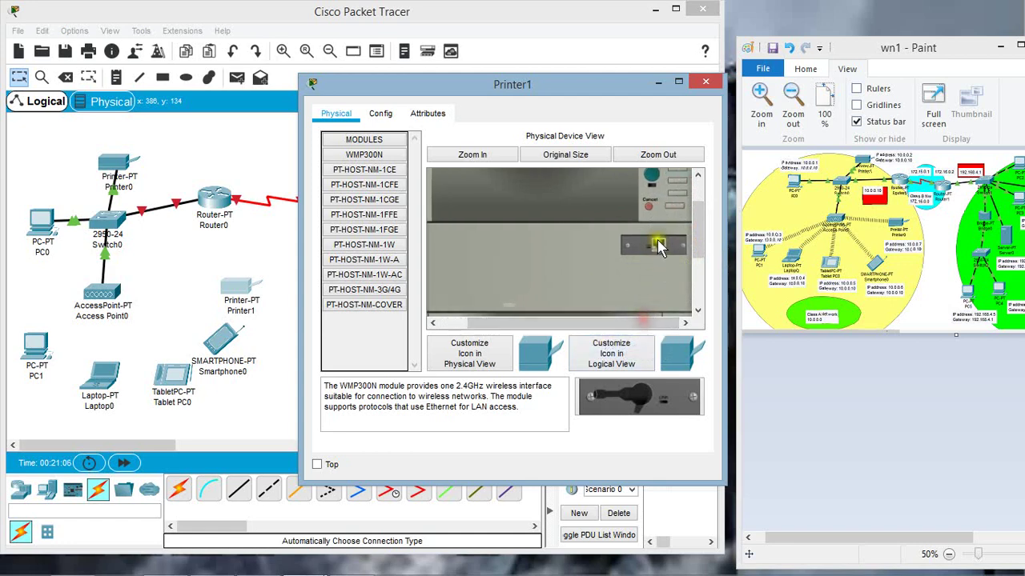
pyautogui.moveTo(658, 238); pyautogui.dragTo(357, 330)
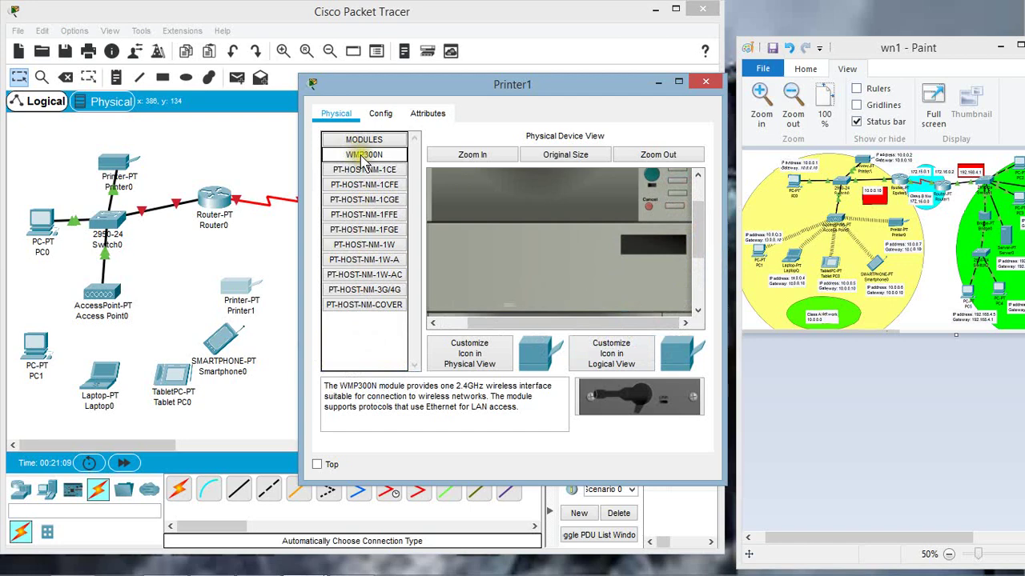
pyautogui.moveTo(362, 157); pyautogui.dragTo(645, 246)
pyautogui.click(650, 181)
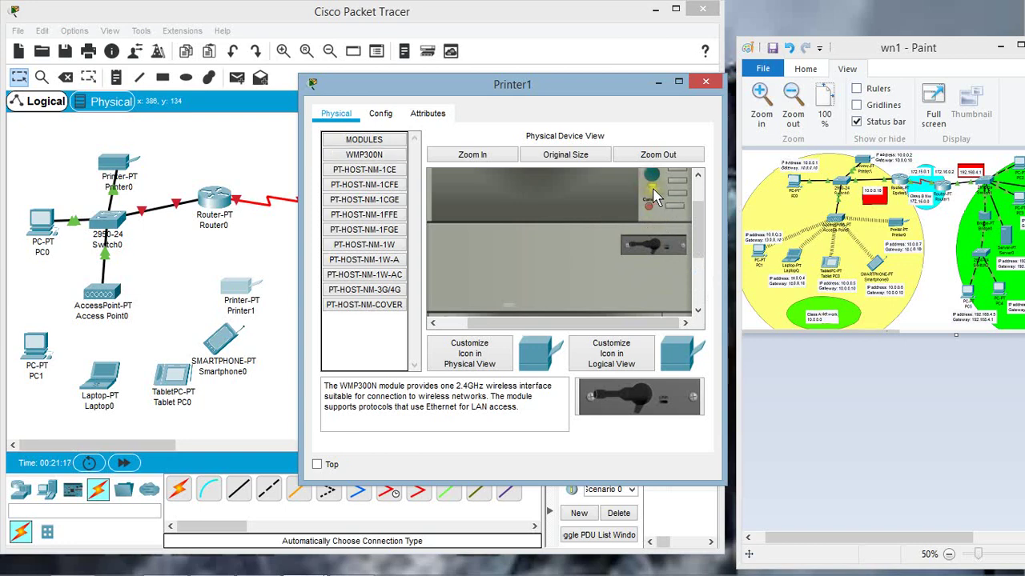
# Set the SSID of Printer1's Wireless0 interface to sk.
pyautogui.click(391, 117)
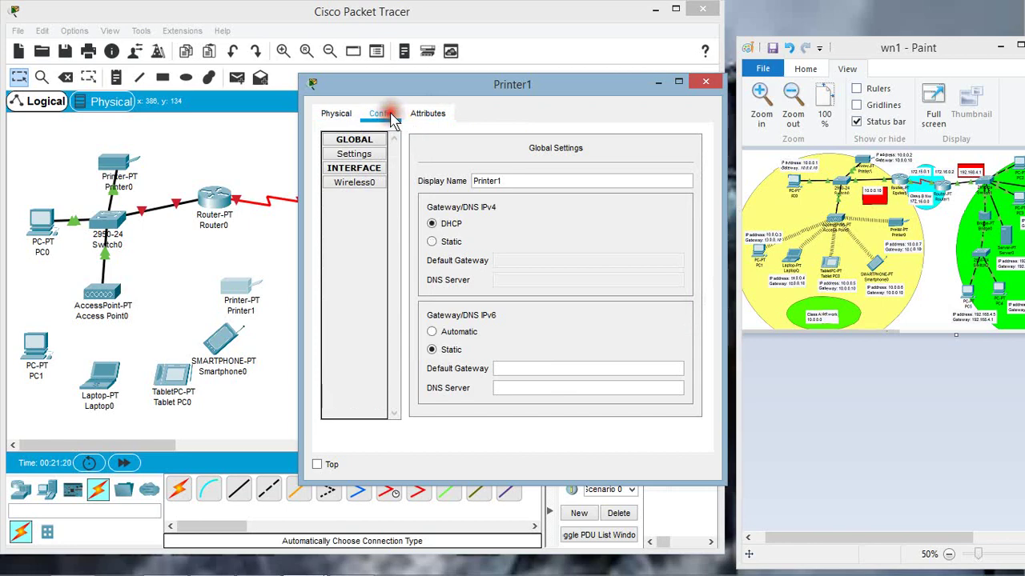
pyautogui.click(359, 182)
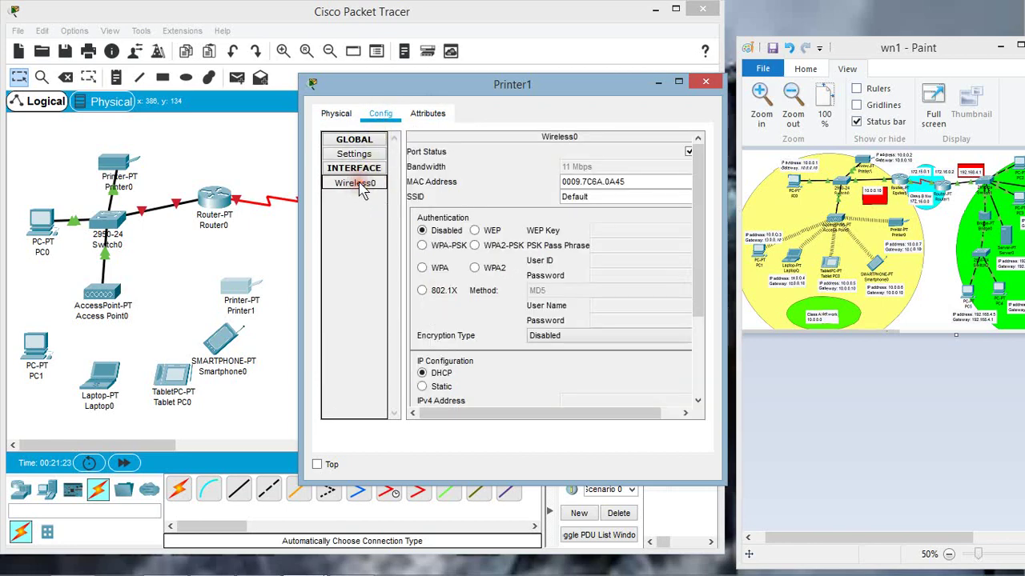
pyautogui.doubleClick(601, 203)
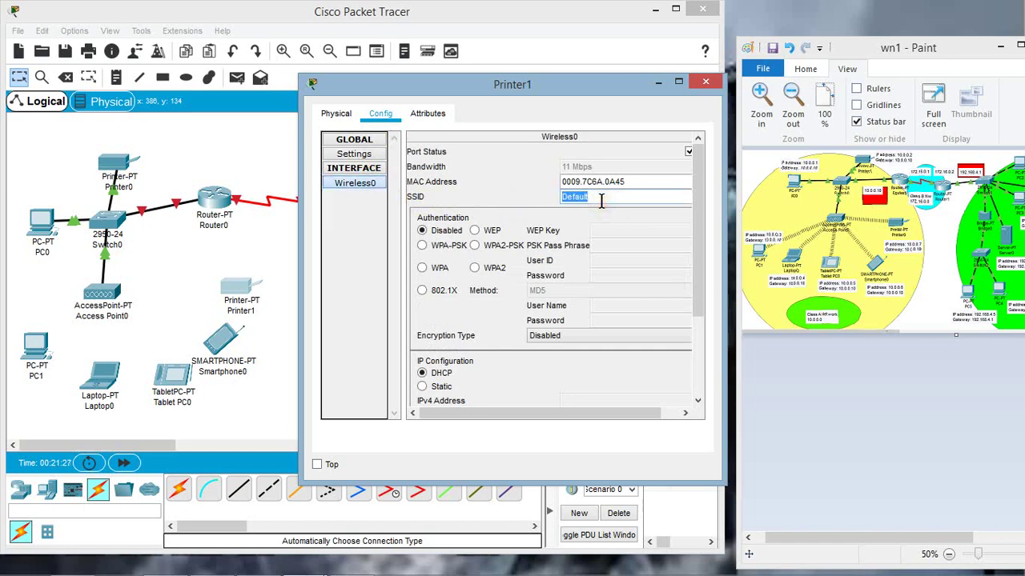
pyautogui.write('sk')
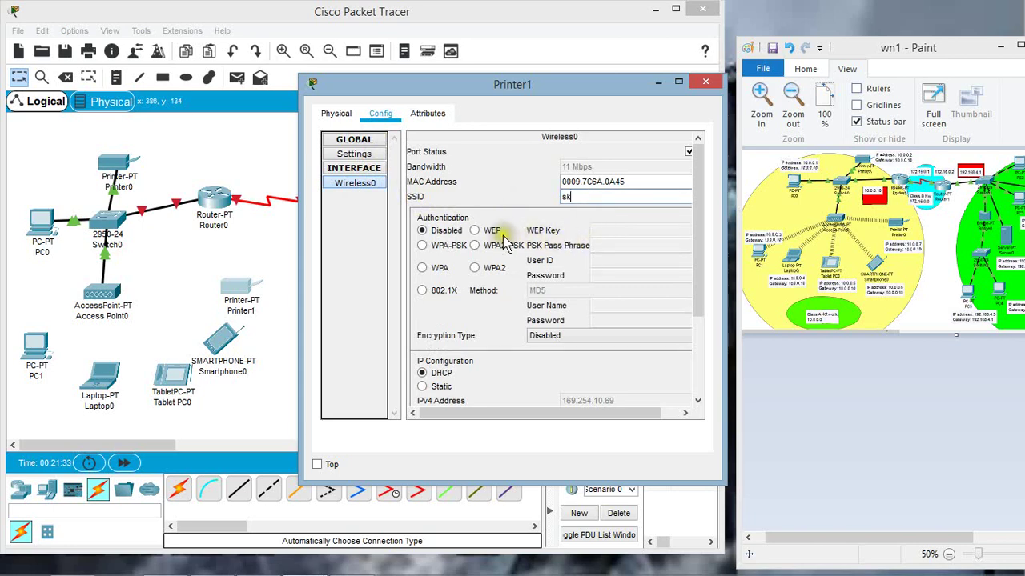
# Enable WEP authentication on Printer1's Wireless0 interface, enter the access point's WEP key, and close the printer's window.
pyautogui.click(475, 232)
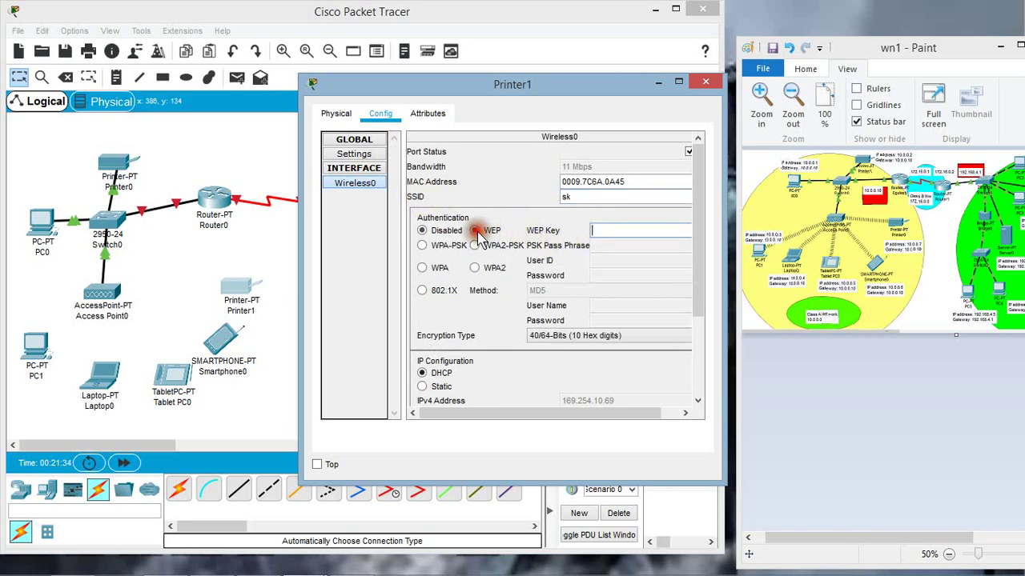
pyautogui.click(605, 230)
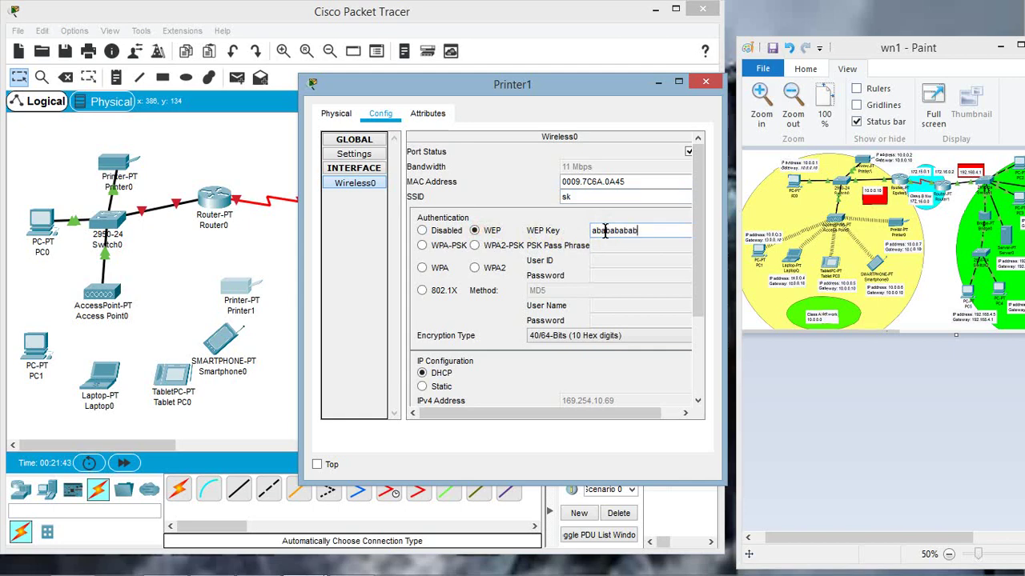
pyautogui.click(605, 230)
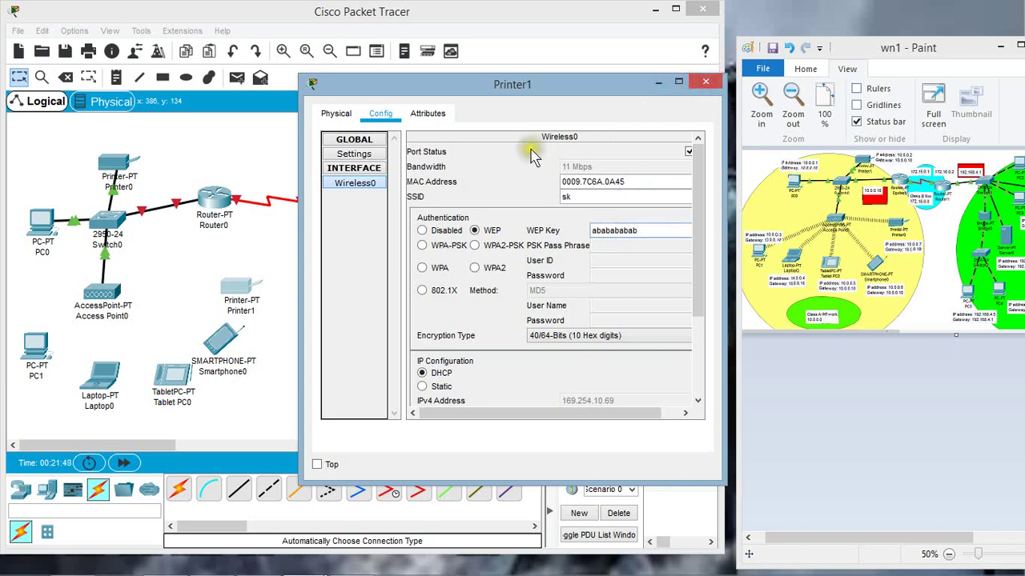
pyautogui.click(481, 160)
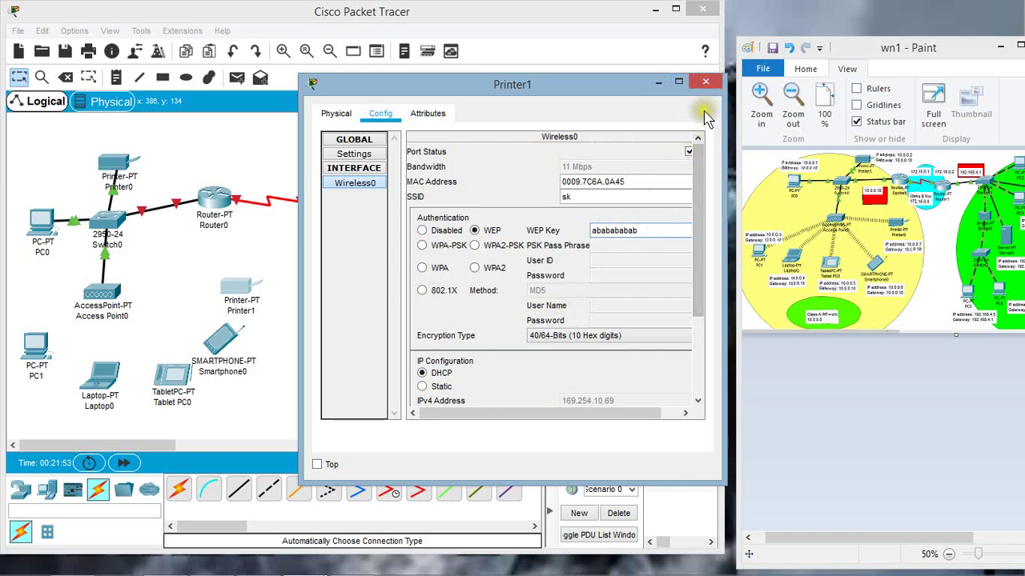
pyautogui.moveTo(632, 421); pyautogui.dragTo(659, 411)
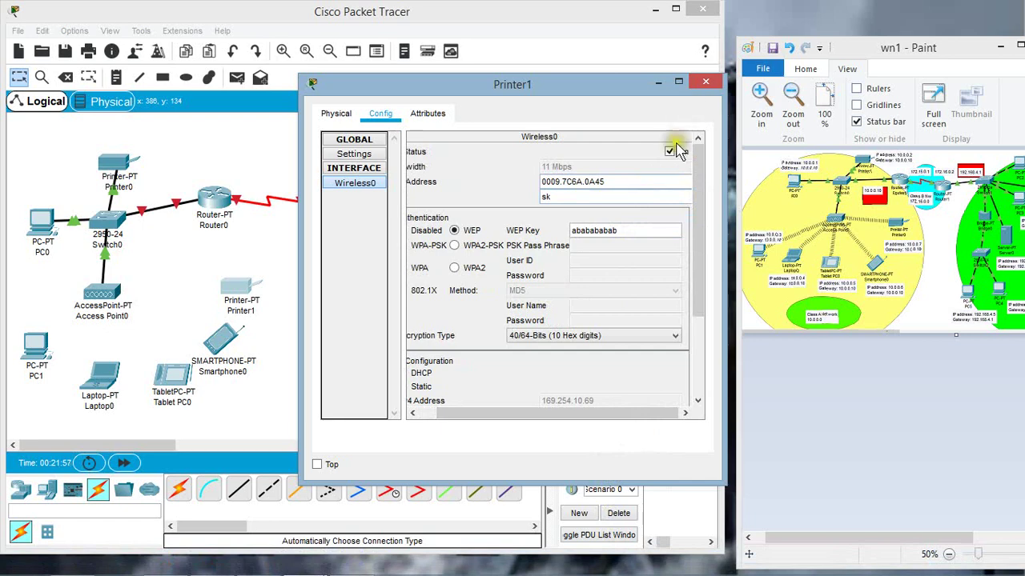
pyautogui.click(704, 82)
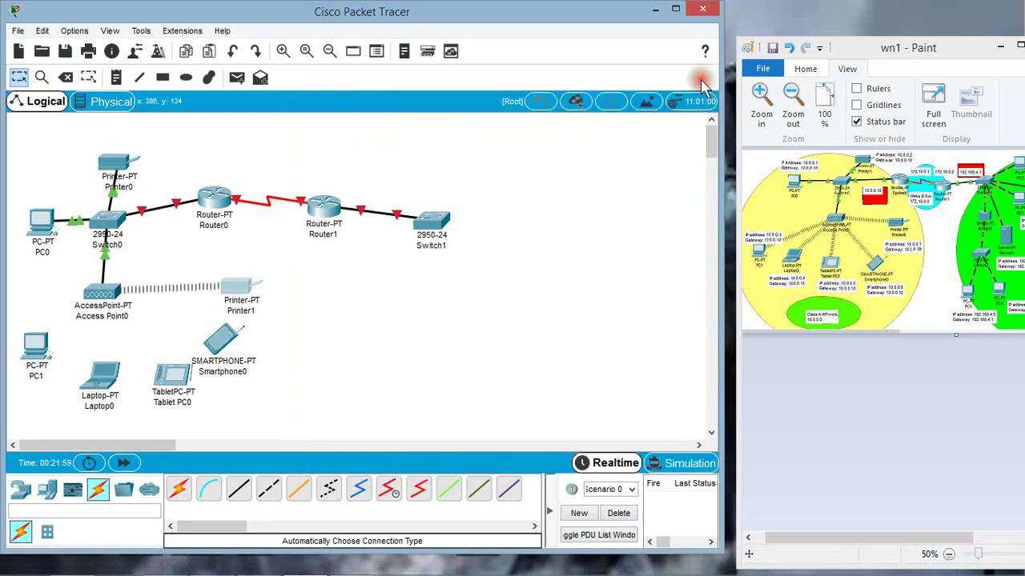
pyautogui.click(290, 307)
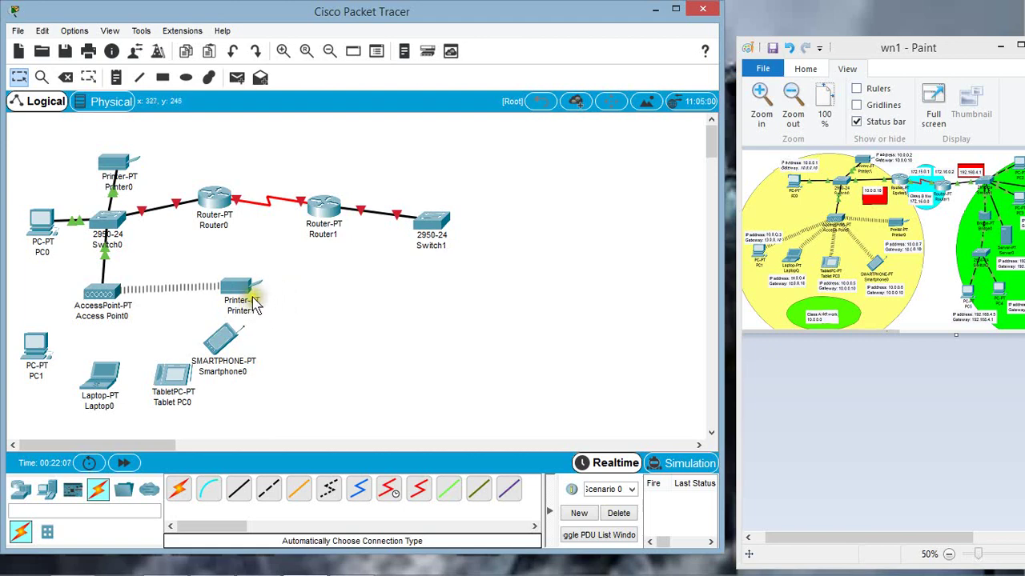
pyautogui.moveTo(254, 299)
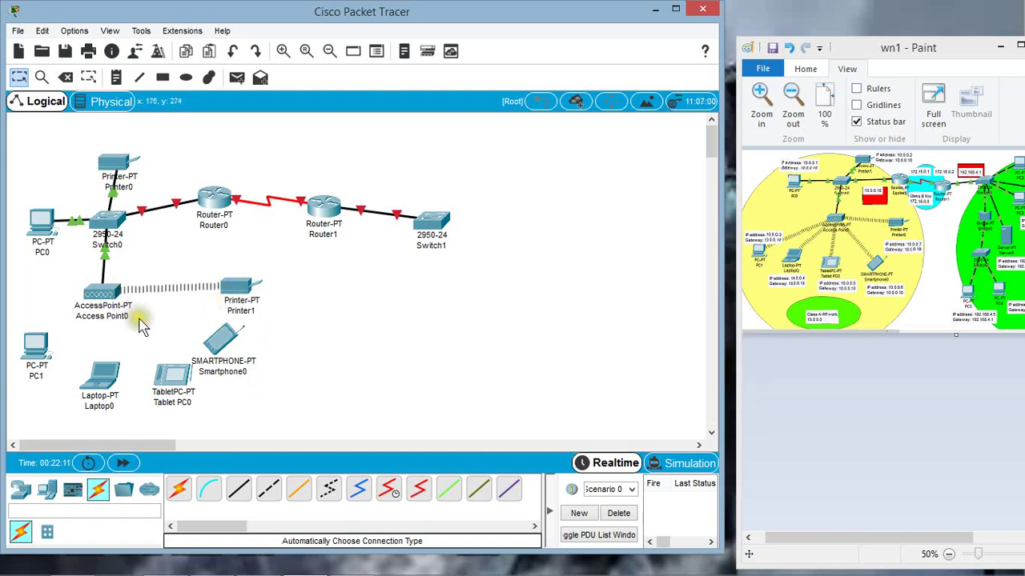
# Set the SSID of Smartphone0's Wireless0 interface to sk and enable WEP authentication with the access point's WEP key.
pyautogui.click(224, 341)
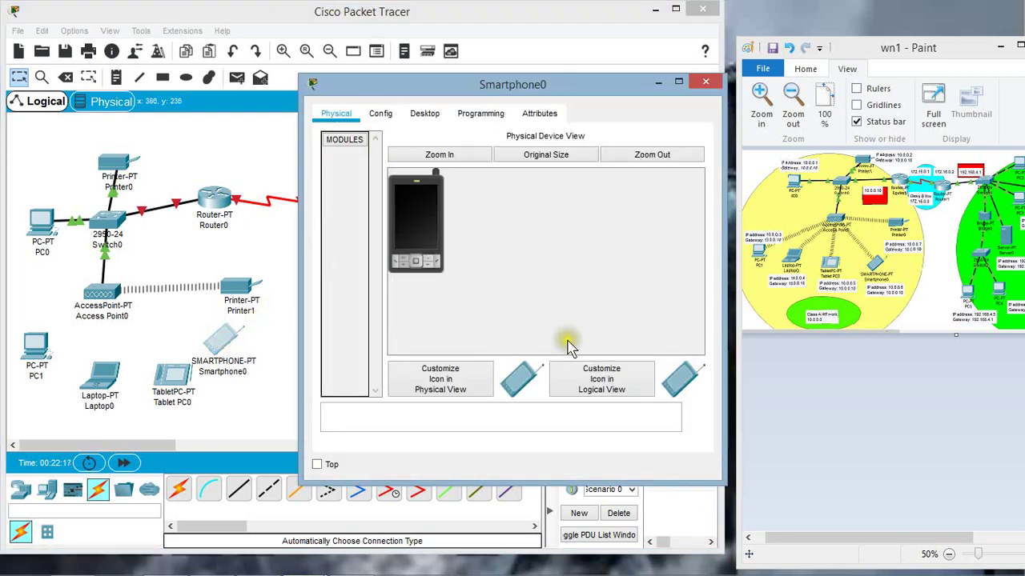
pyautogui.click(383, 114)
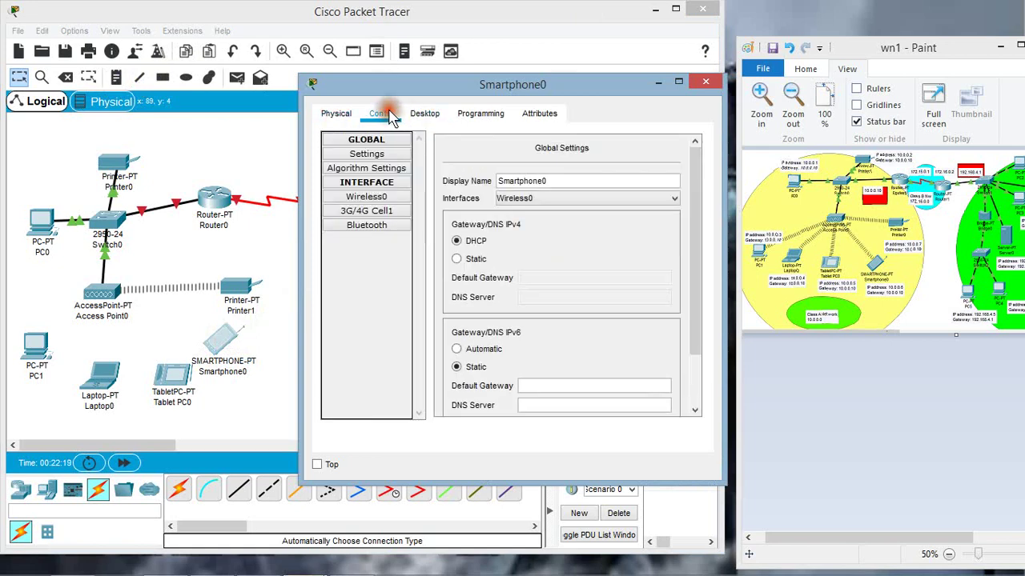
pyautogui.click(391, 200)
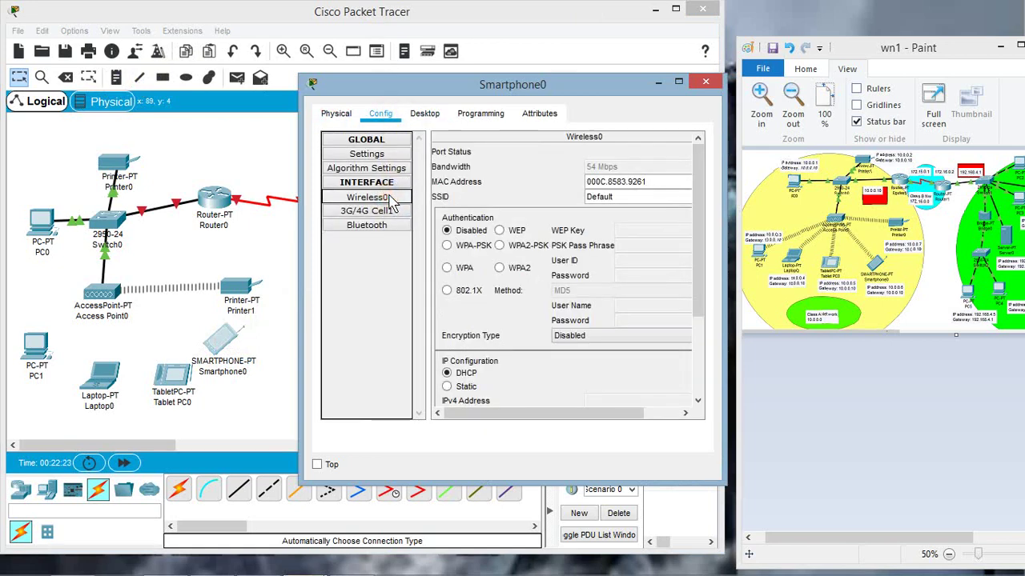
pyautogui.doubleClick(637, 202)
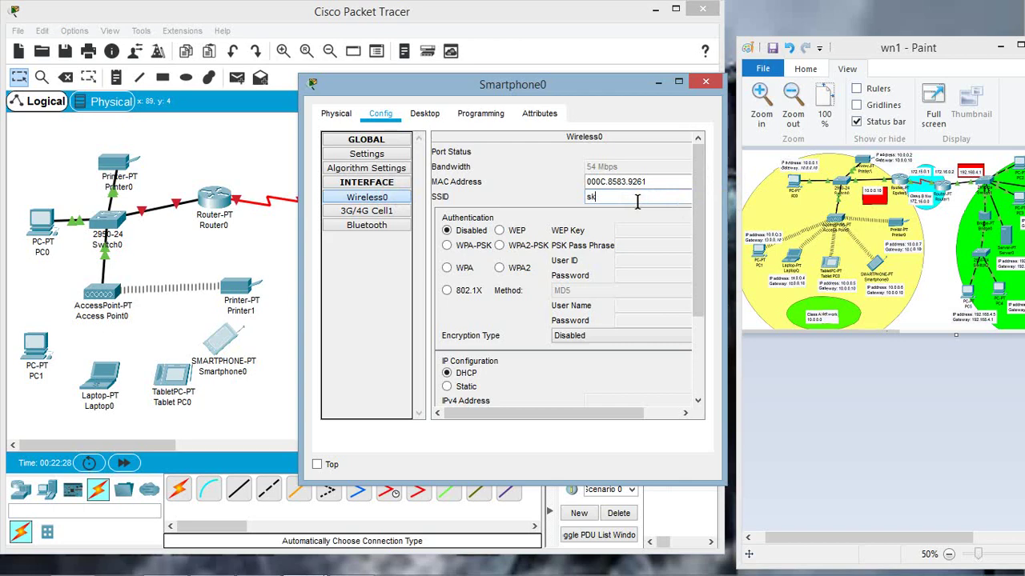
pyautogui.click(512, 232)
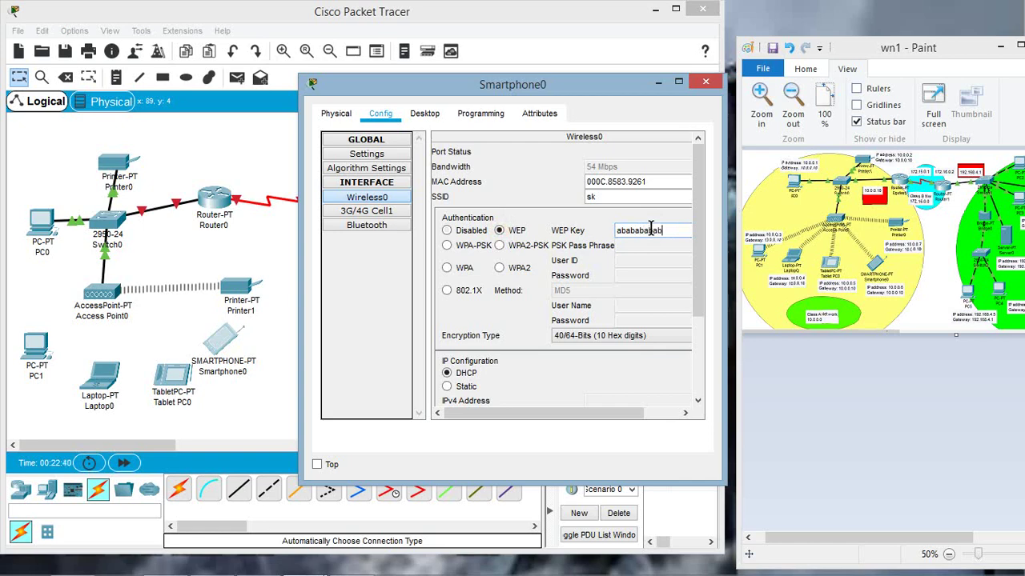
pyautogui.click(701, 84)
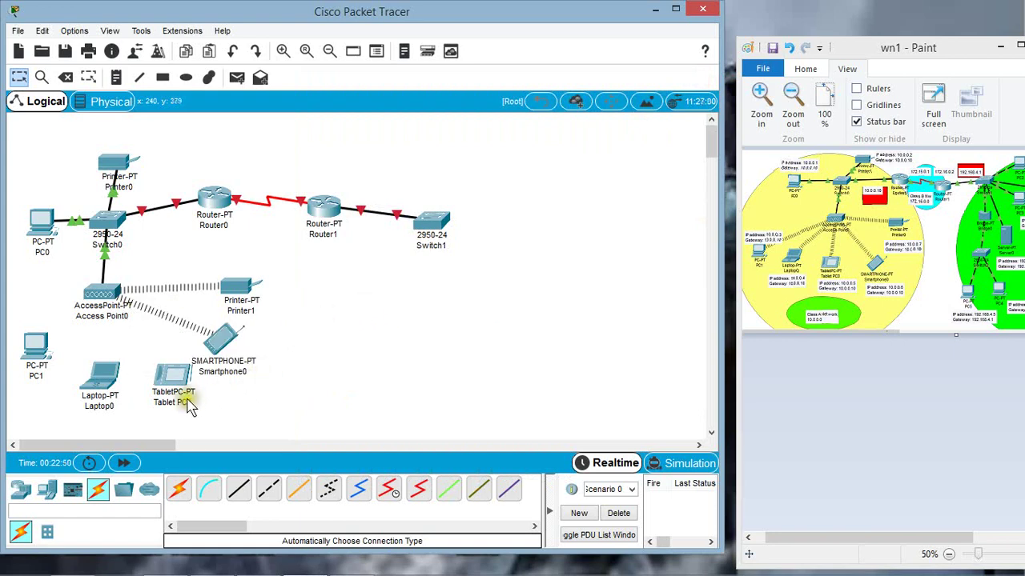
# Set the SSID of Tablet PC0's Wireless0 interface to sk.
pyautogui.click(176, 380)
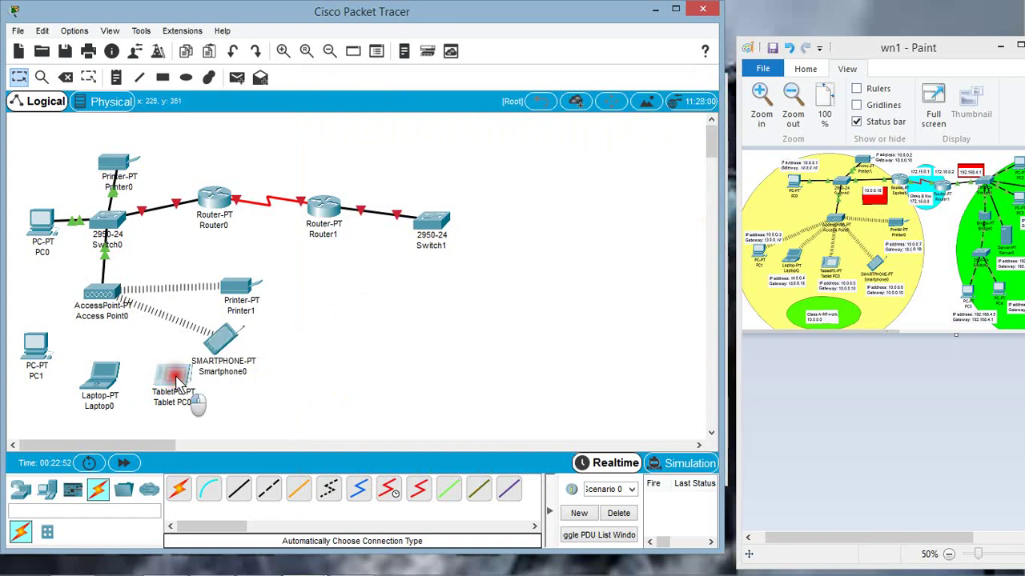
pyautogui.click(392, 117)
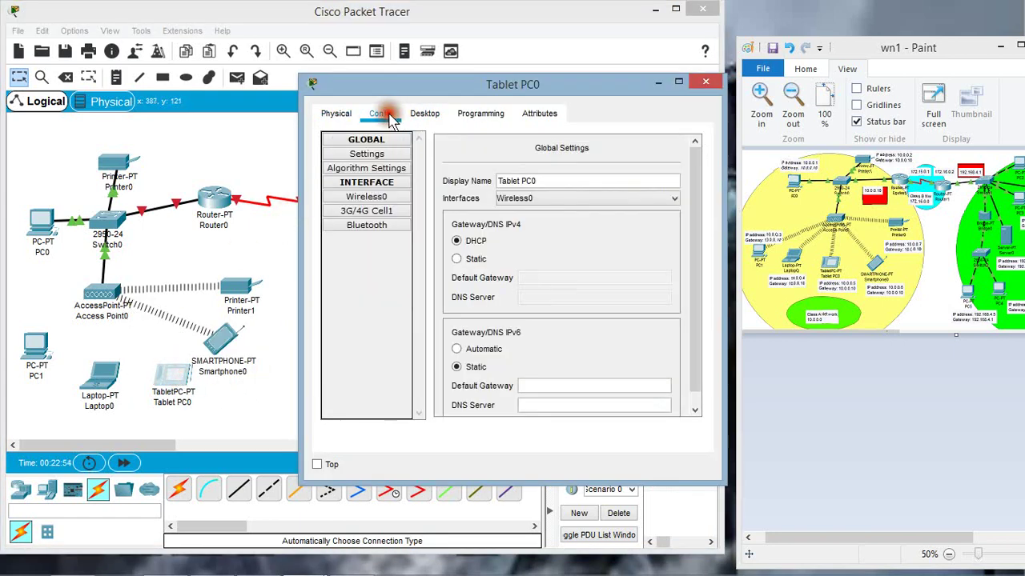
pyautogui.click(377, 198)
pyautogui.doubleClick(619, 200)
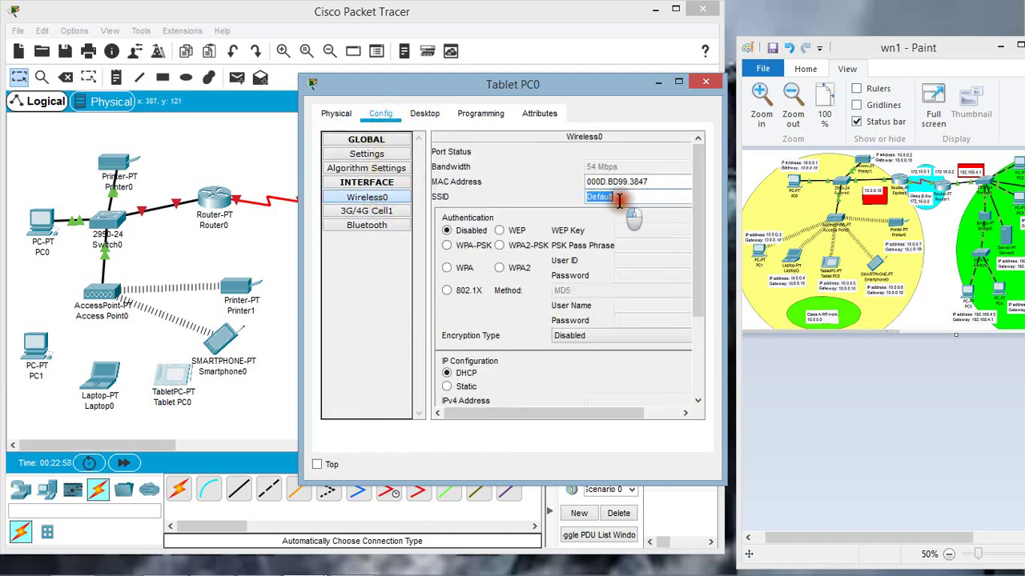
pyautogui.write('sk')
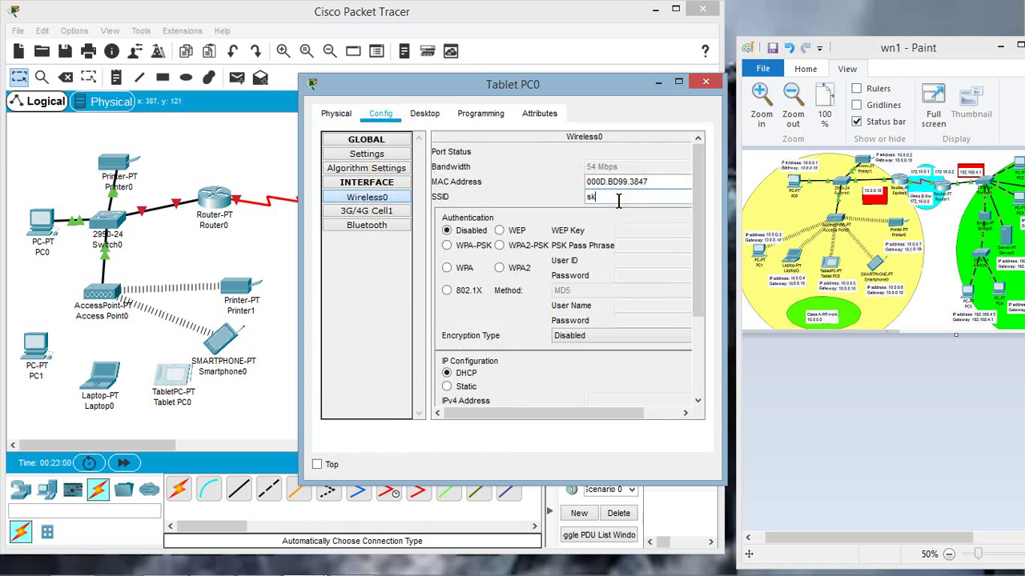
# Enable WEP authentication on Tablet PC0's Wireless0 interface, enter the access point's WEP key, and close the tablet's window.
pyautogui.click(511, 231)
pyautogui.click(638, 232)
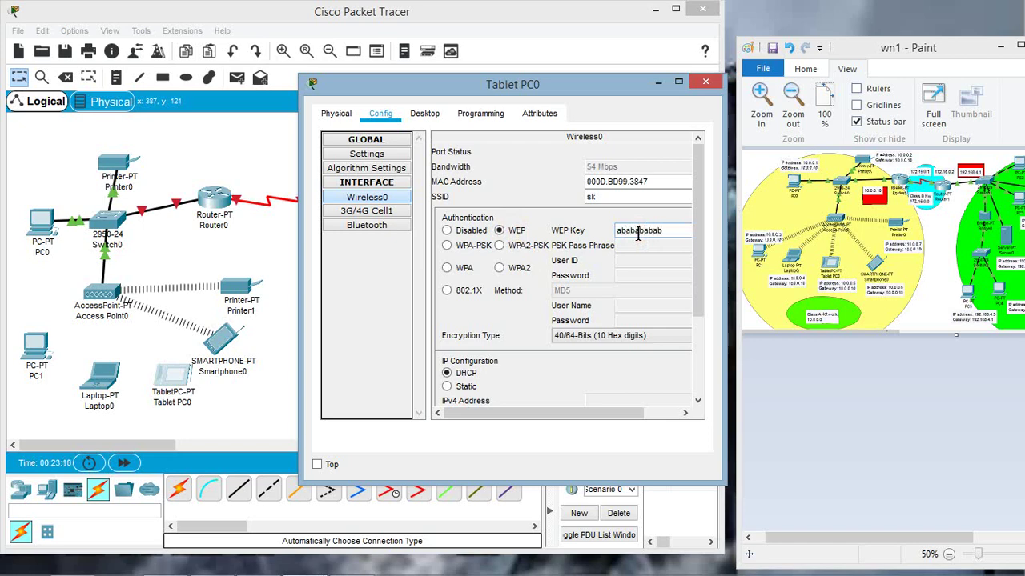
pyautogui.moveTo(600, 412); pyautogui.dragTo(642, 432)
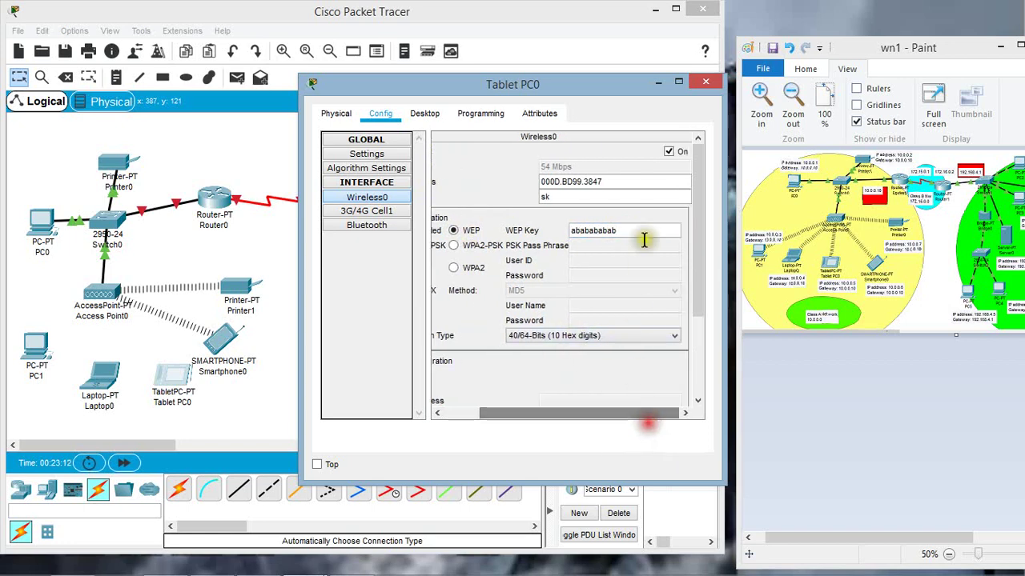
pyautogui.click(706, 83)
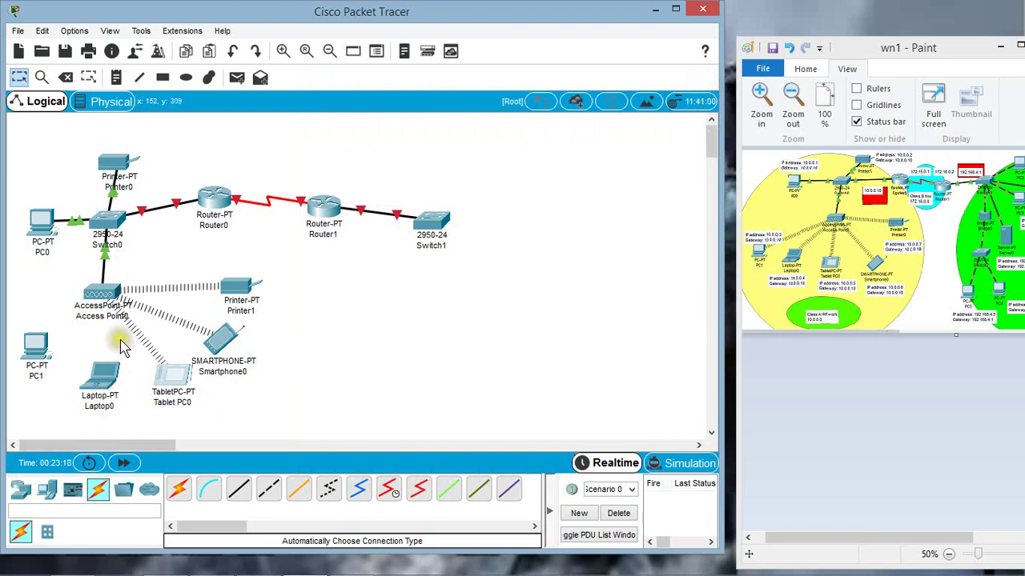
pyautogui.click(287, 389)
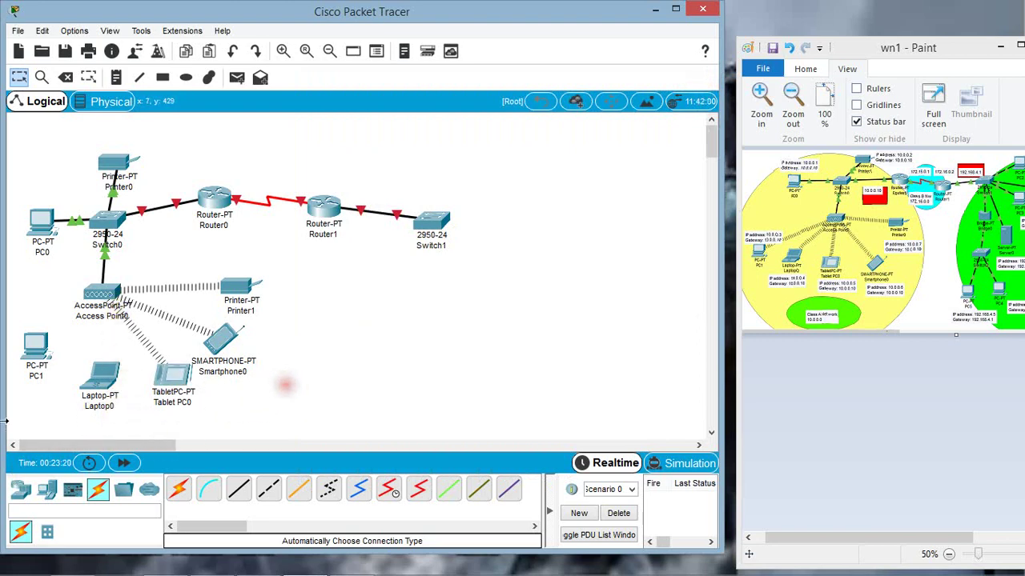
# Power off Laptop0, replace its wired network module with the WPC300N wireless module, and power it back on.
pyautogui.click(101, 384)
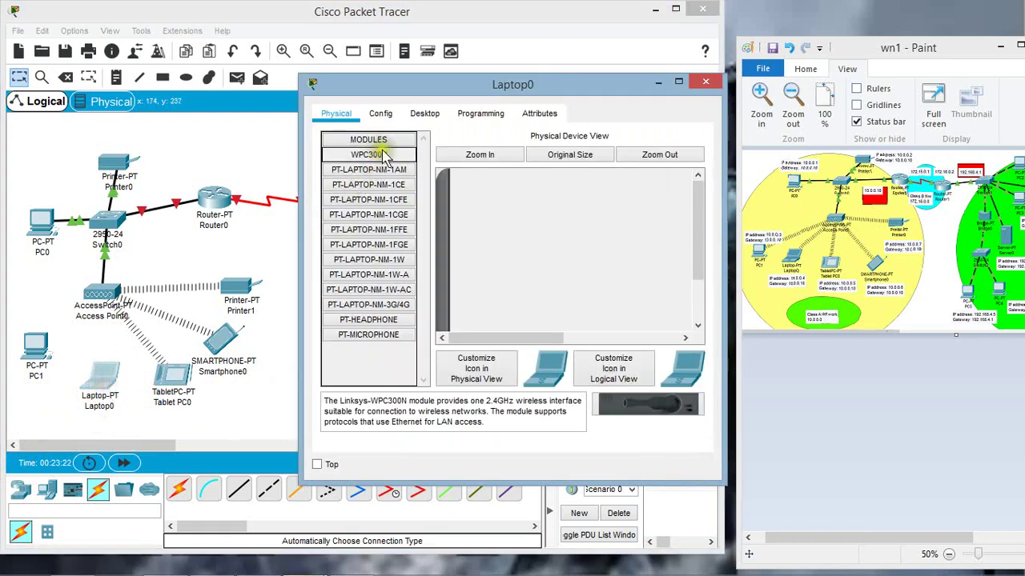
pyautogui.click(385, 114)
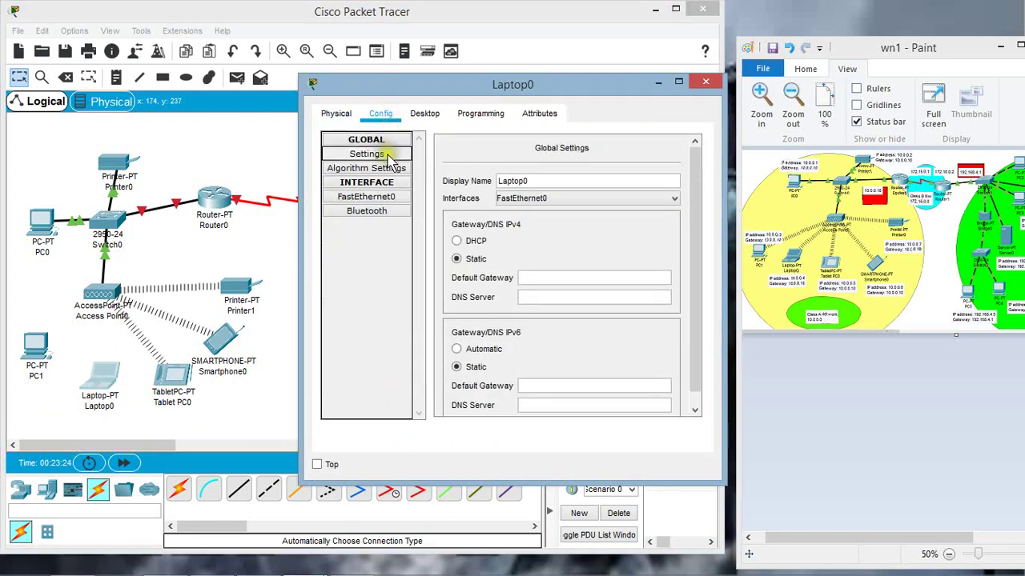
pyautogui.click(337, 115)
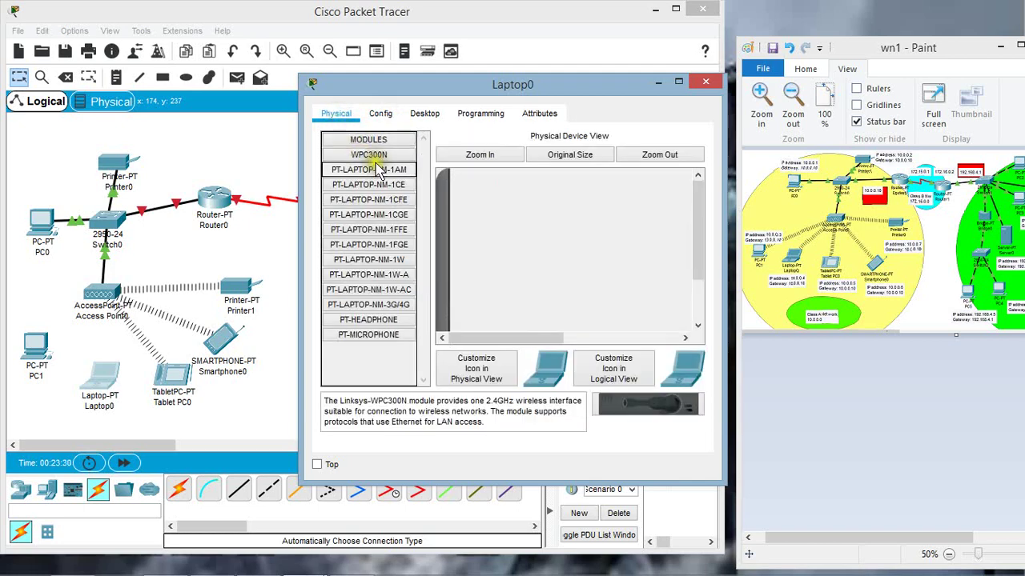
pyautogui.moveTo(690, 256); pyautogui.dragTo(694, 334)
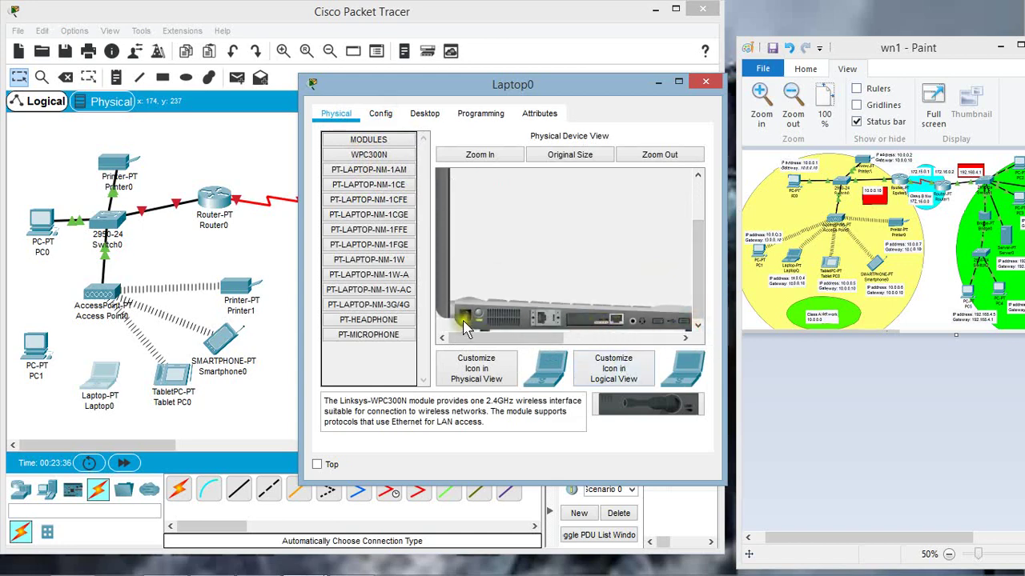
pyautogui.moveTo(481, 318); pyautogui.dragTo(378, 375)
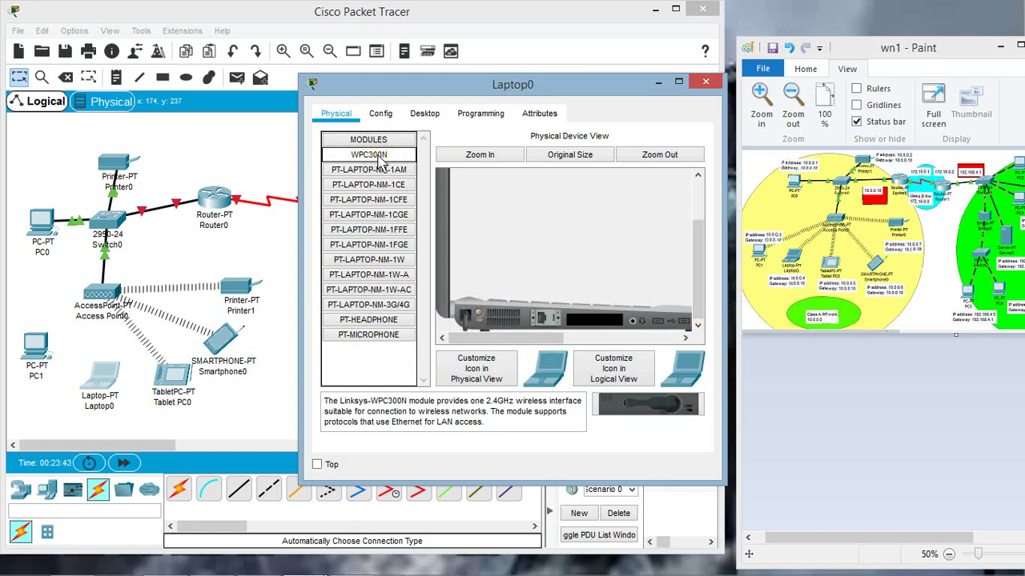
pyautogui.moveTo(382, 160); pyautogui.dragTo(498, 295)
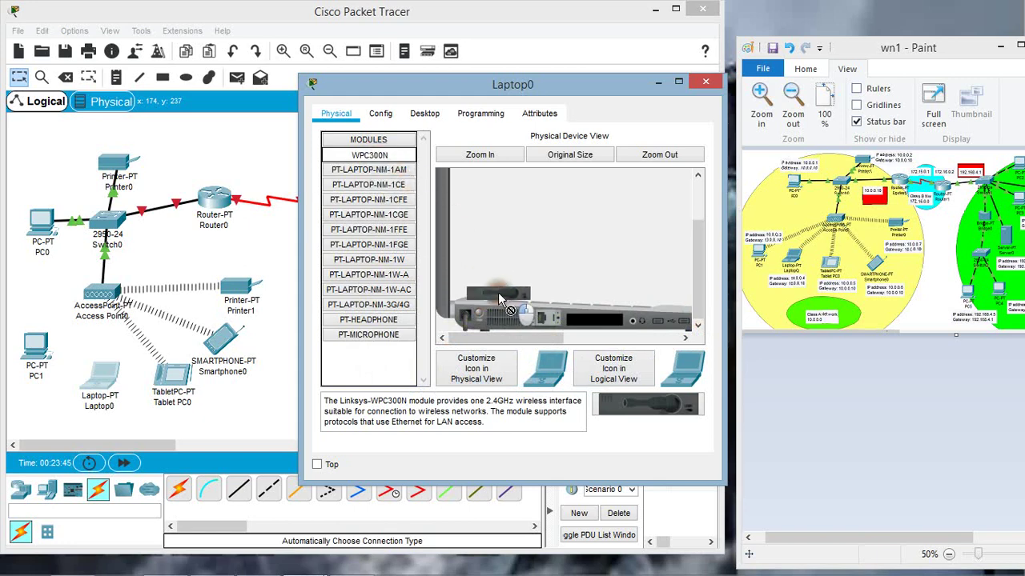
pyautogui.moveTo(571, 327); pyautogui.dragTo(595, 325)
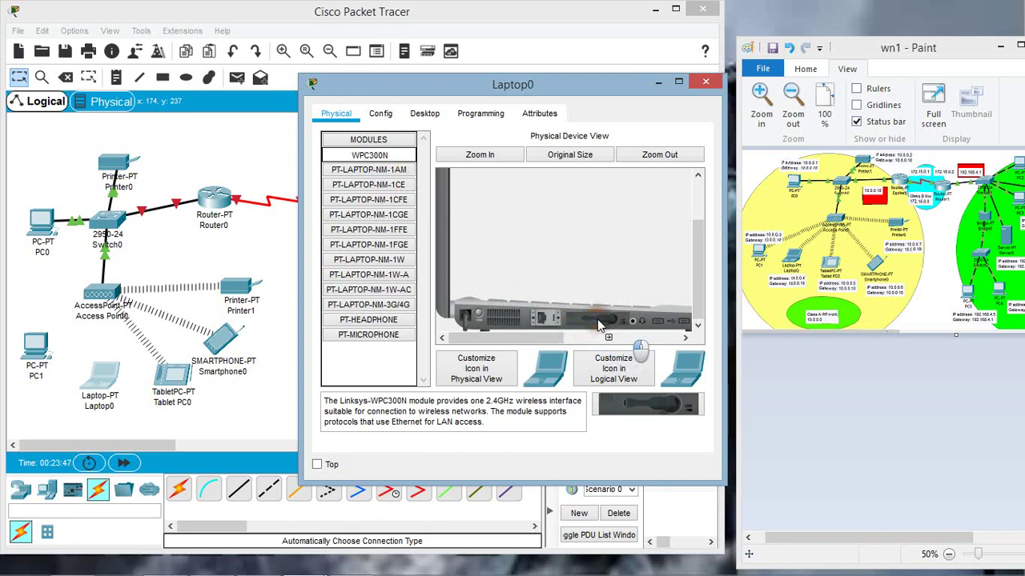
pyautogui.moveTo(599, 322); pyautogui.dragTo(480, 320)
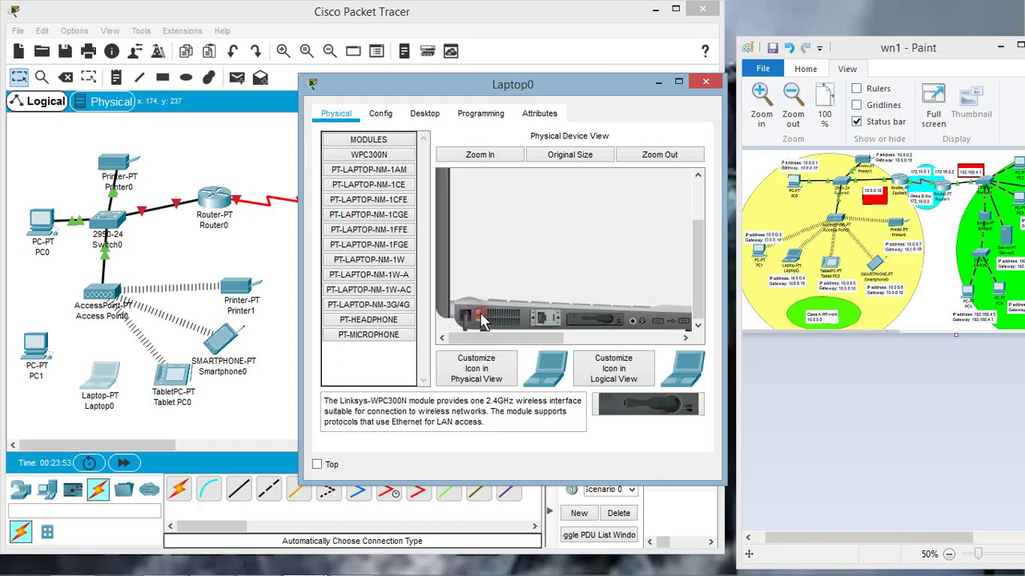
# Set the SSID of Laptop0's Wireless0 interface to sk.
pyautogui.click(384, 114)
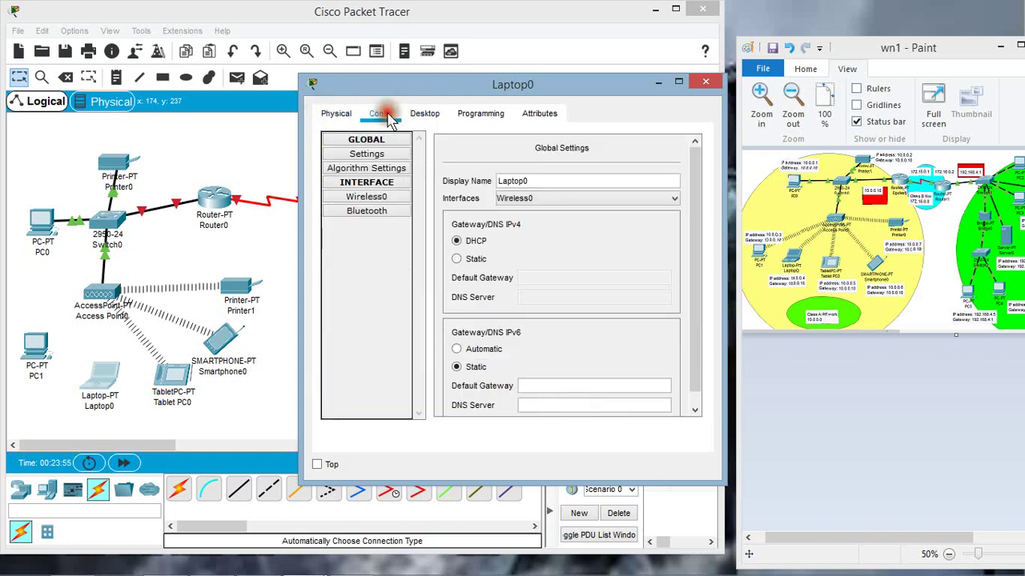
pyautogui.click(383, 197)
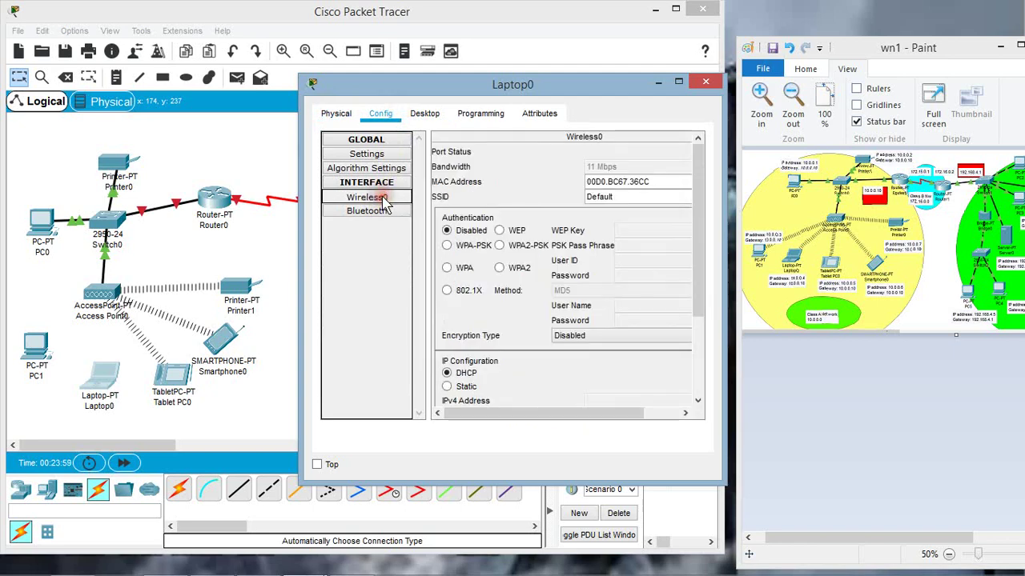
pyautogui.doubleClick(599, 194)
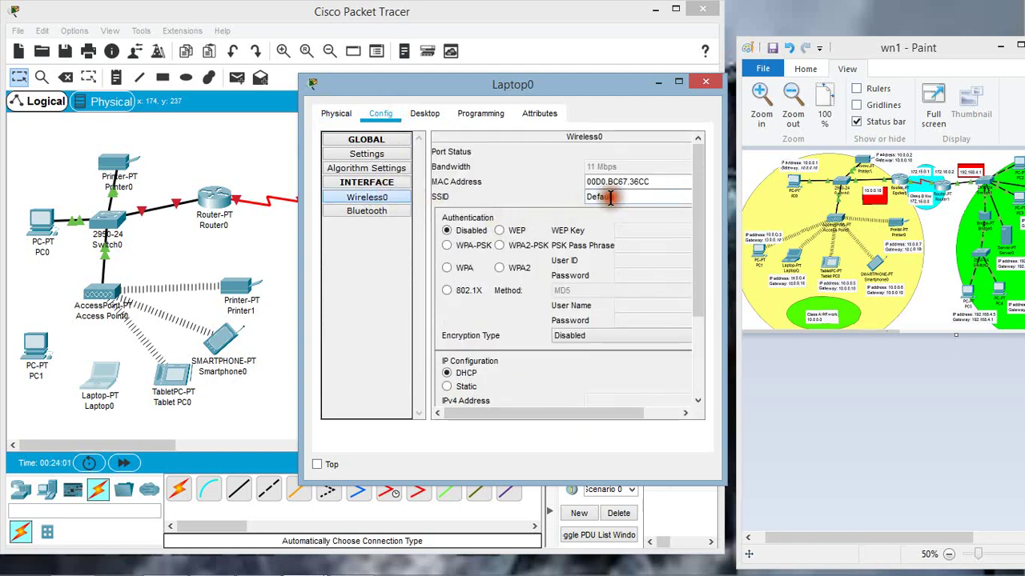
pyautogui.write('sk')
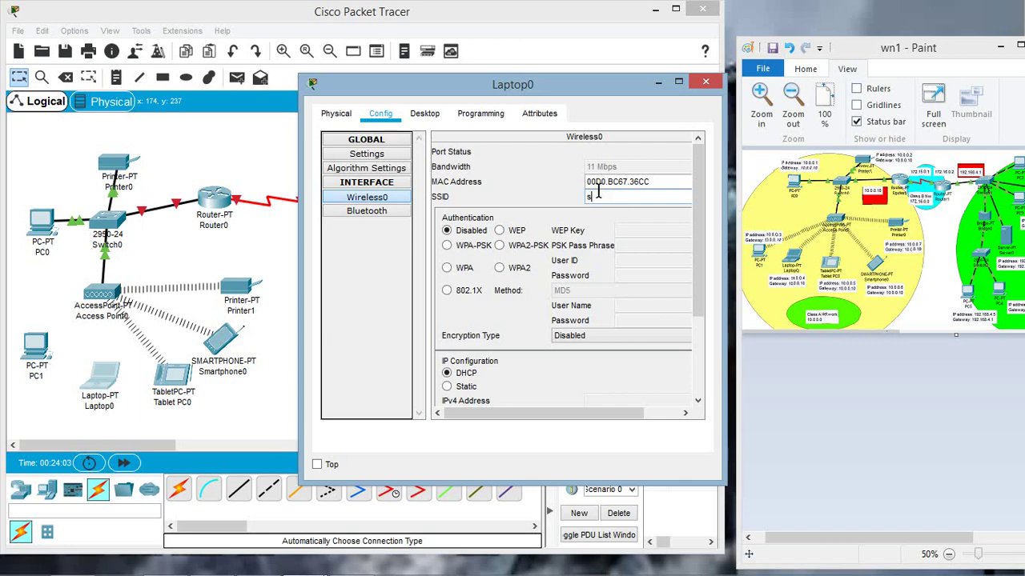
# Enable WEP authentication on Laptop0's Wireless0 interface, enter the access point's WEP key, and close the laptop's window.
pyautogui.click(513, 230)
pyautogui.click(628, 232)
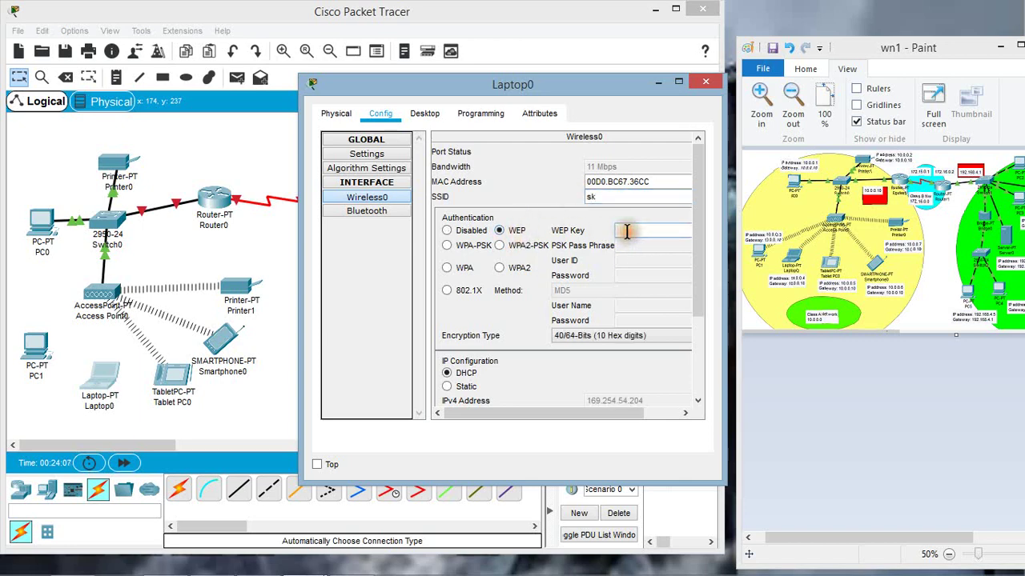
pyautogui.write('ababababab')
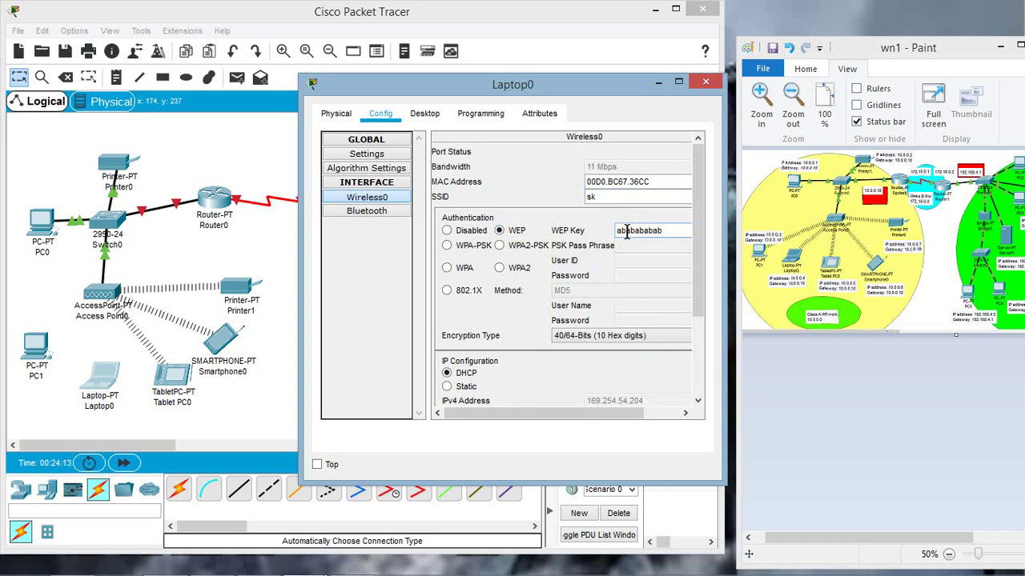
pyautogui.moveTo(613, 415); pyautogui.dragTo(723, 411)
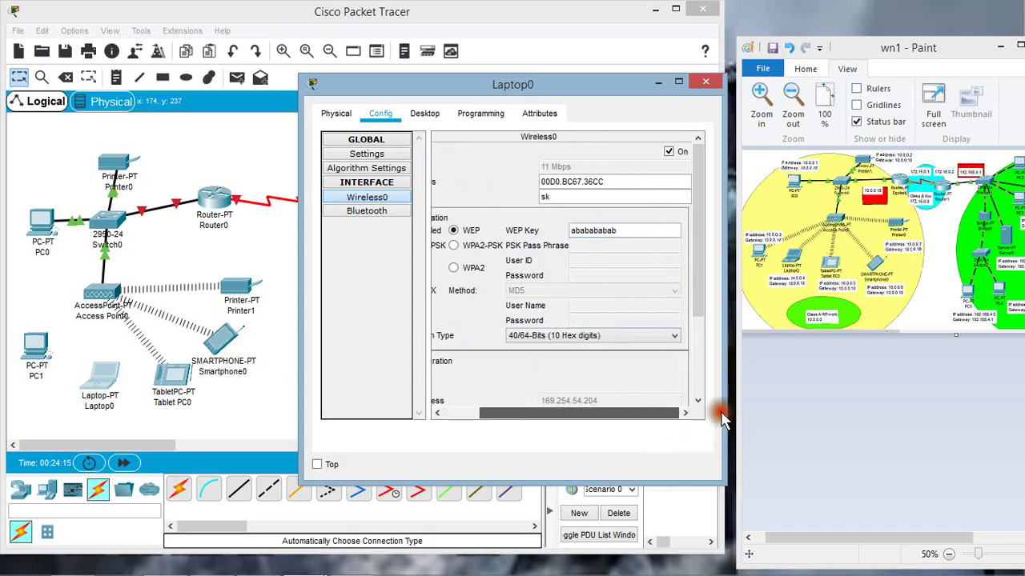
pyautogui.click(701, 83)
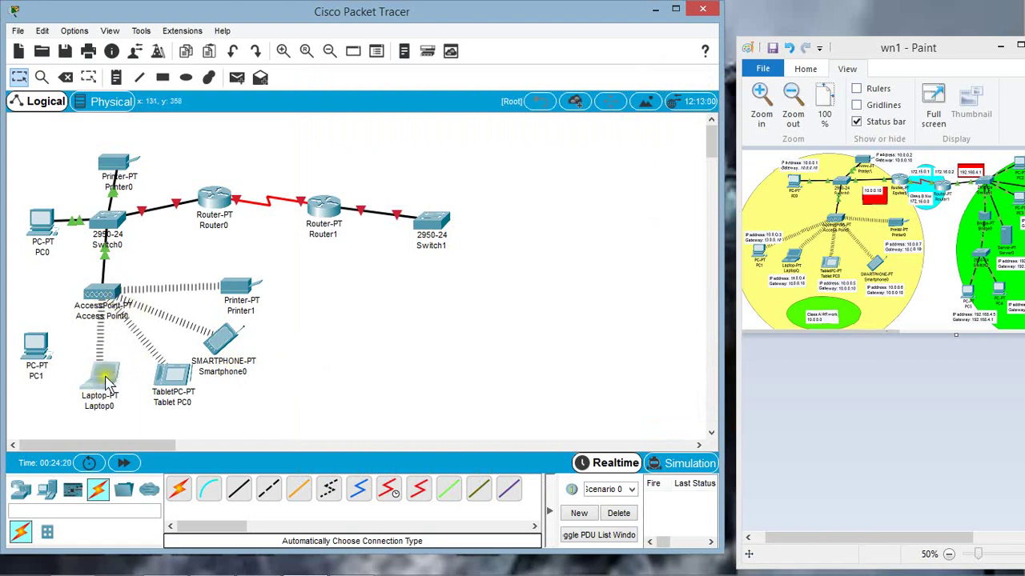
# Power off PC1, replace its wired network module with the WMP300N wireless module, and power it back on.
pyautogui.click(40, 350)
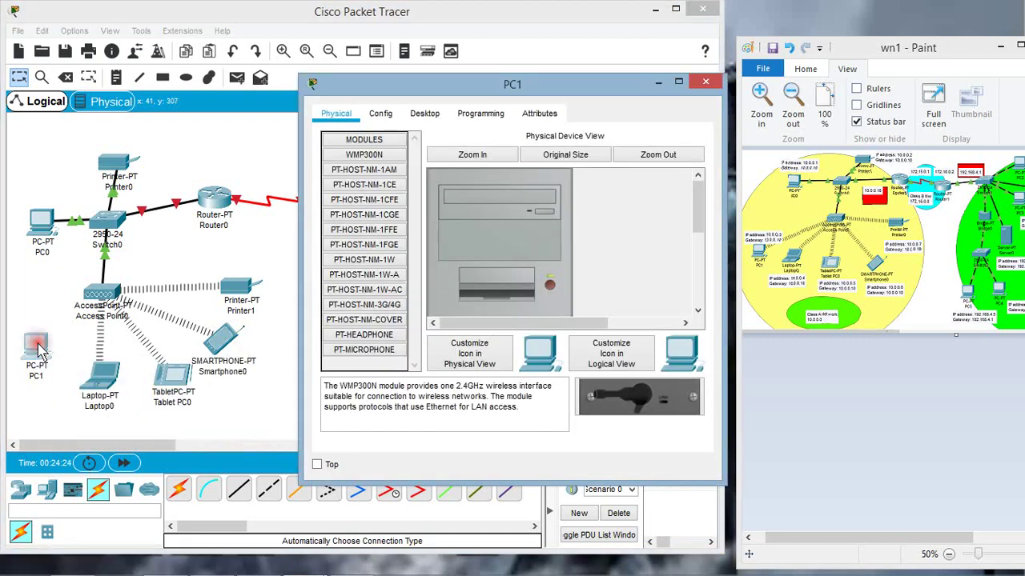
pyautogui.click(380, 111)
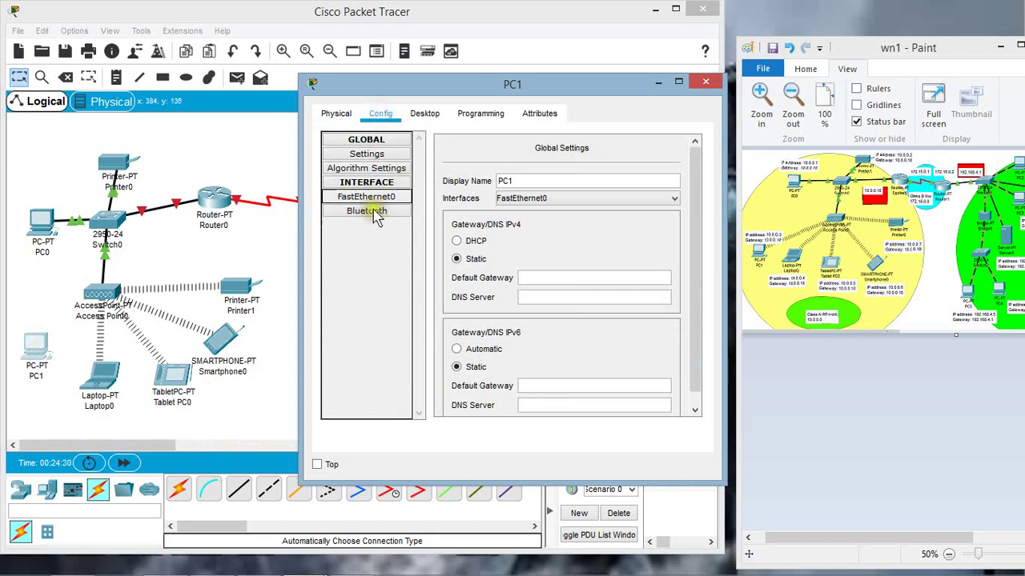
pyautogui.click(342, 115)
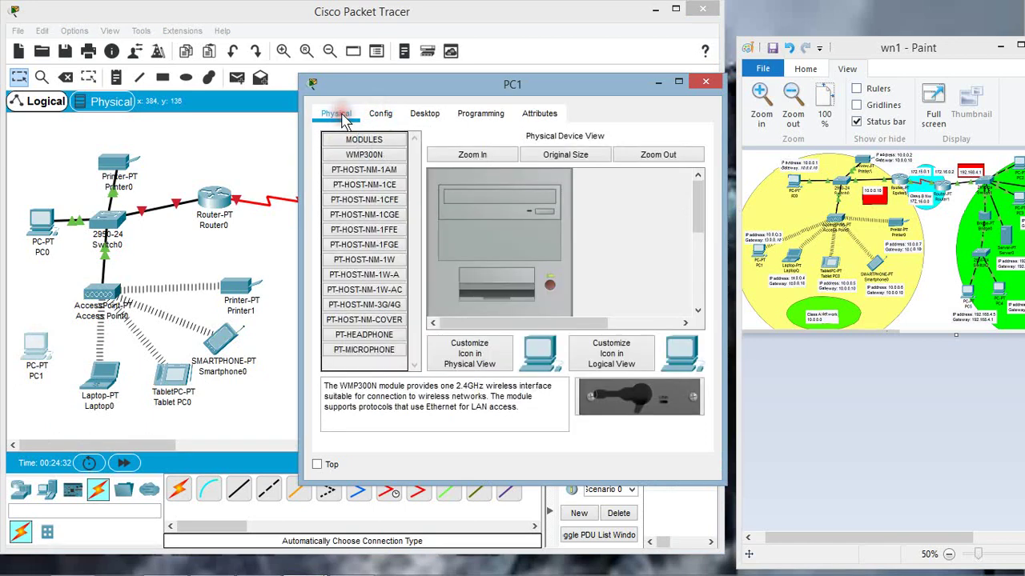
pyautogui.click(549, 286)
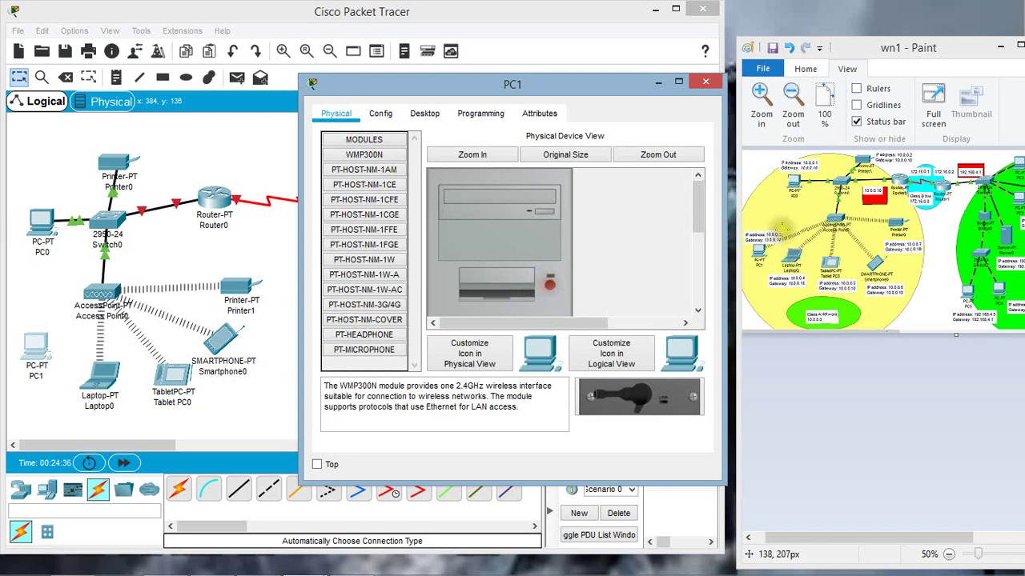
pyautogui.moveTo(697, 199); pyautogui.dragTo(671, 322)
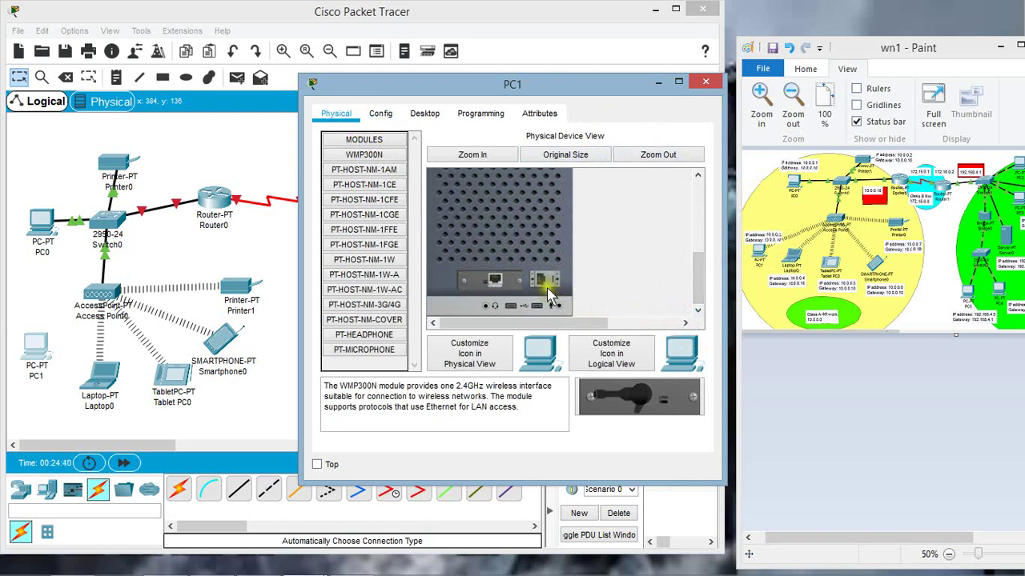
pyautogui.moveTo(496, 289); pyautogui.dragTo(362, 375)
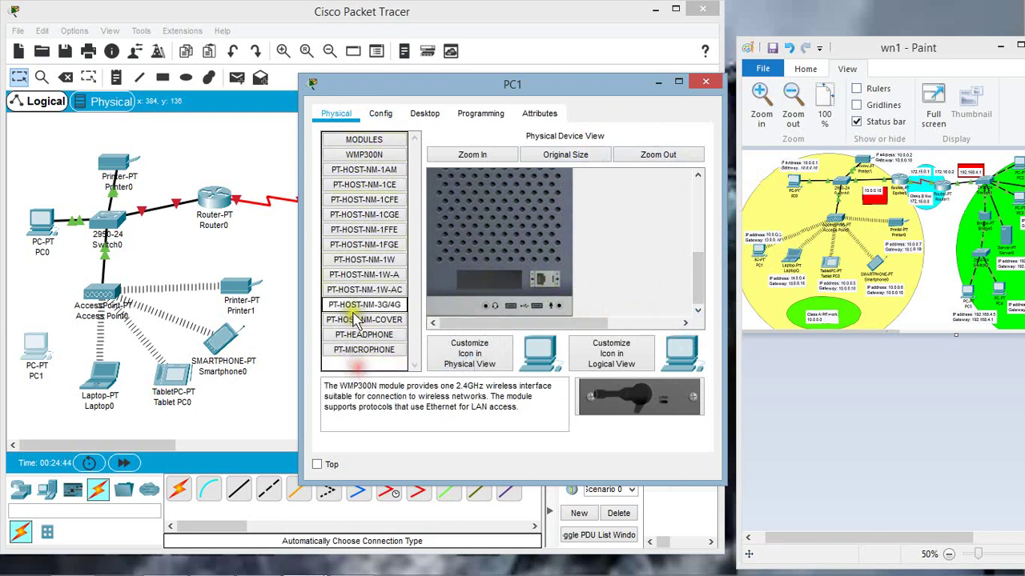
pyautogui.moveTo(375, 158); pyautogui.dragTo(481, 280)
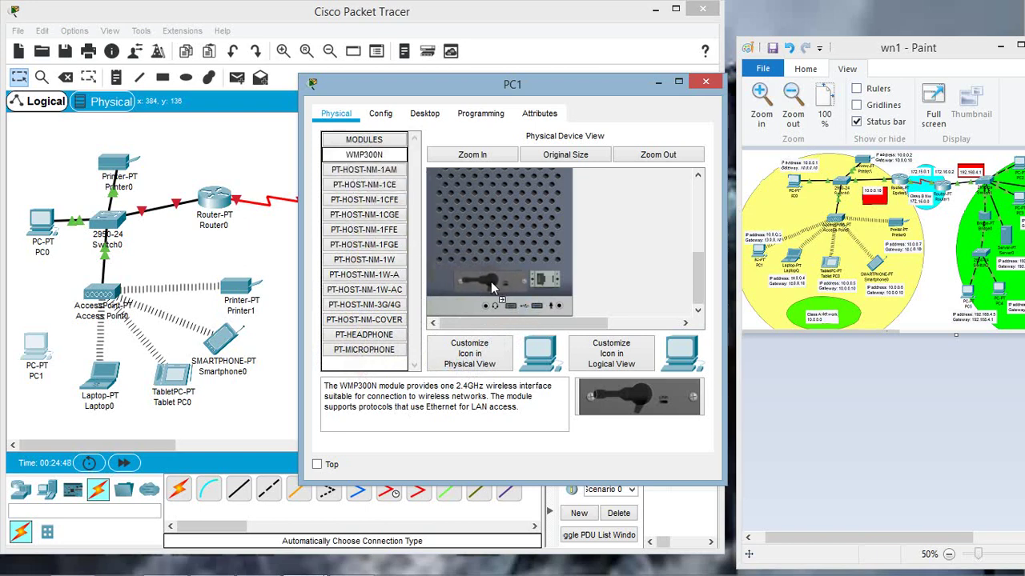
pyautogui.click(454, 322)
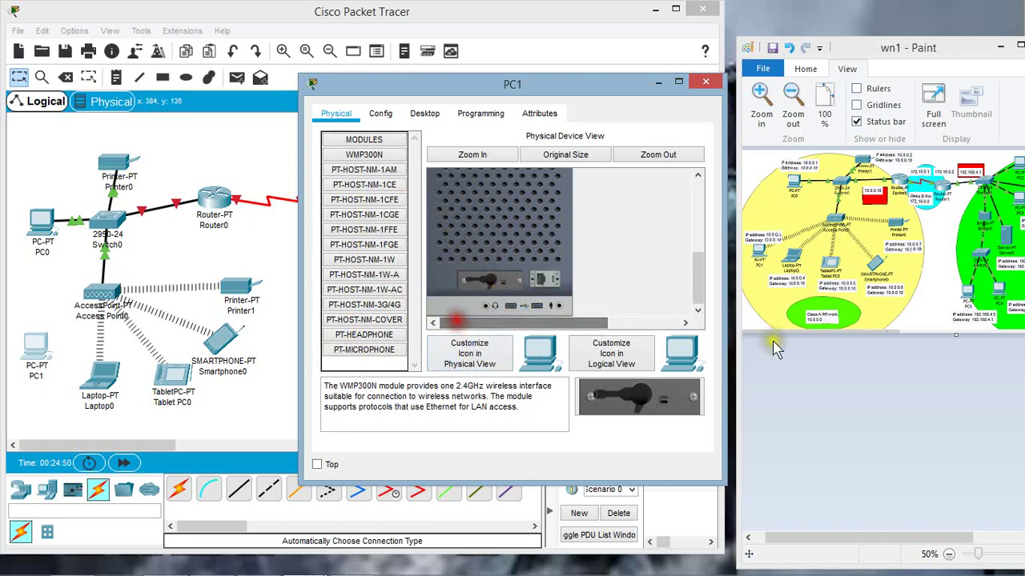
pyautogui.moveTo(698, 281); pyautogui.dragTo(701, 215)
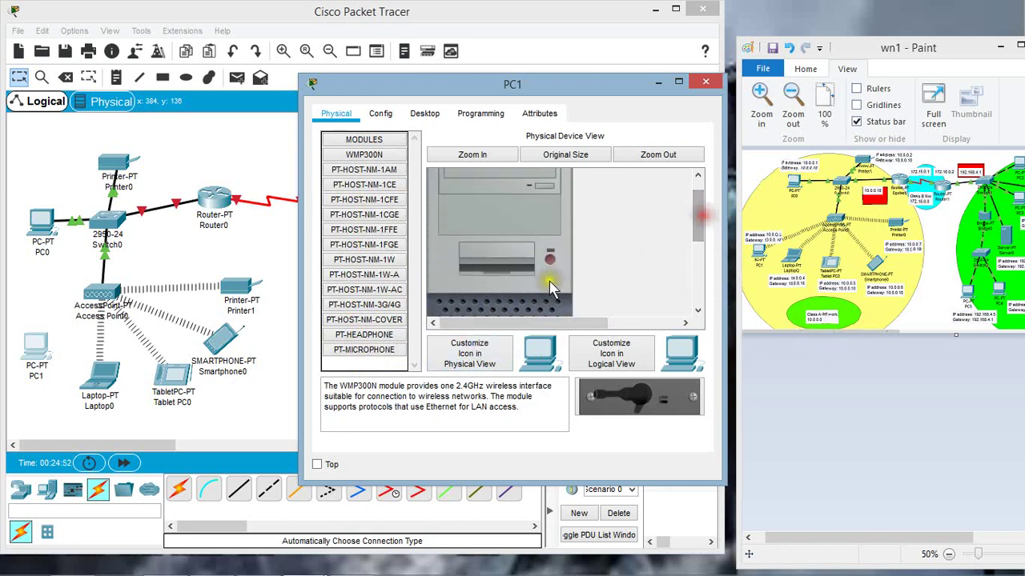
pyautogui.click(552, 259)
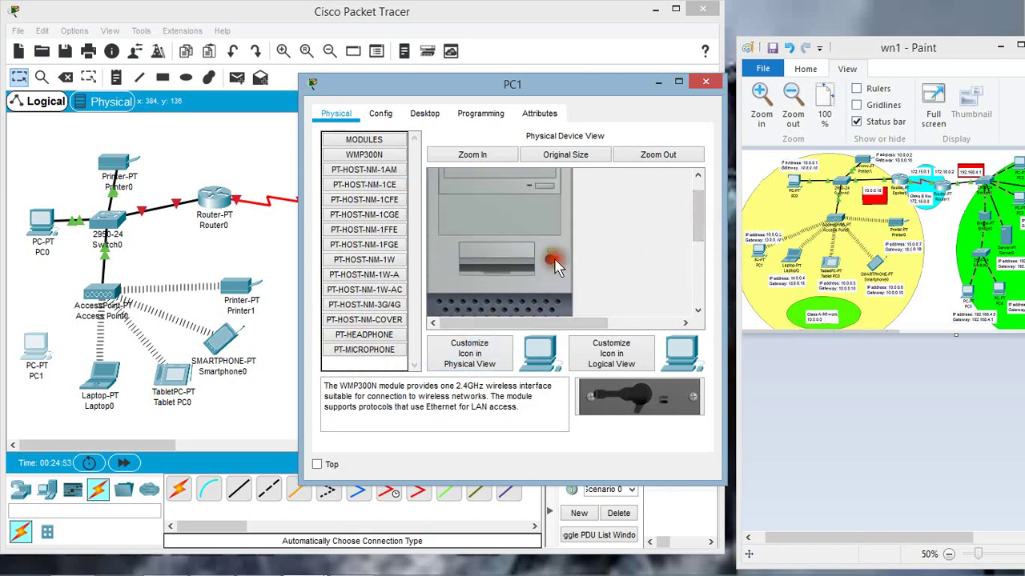
# Set the SSID of PC1's Wireless0 interface to sk.
pyautogui.click(381, 114)
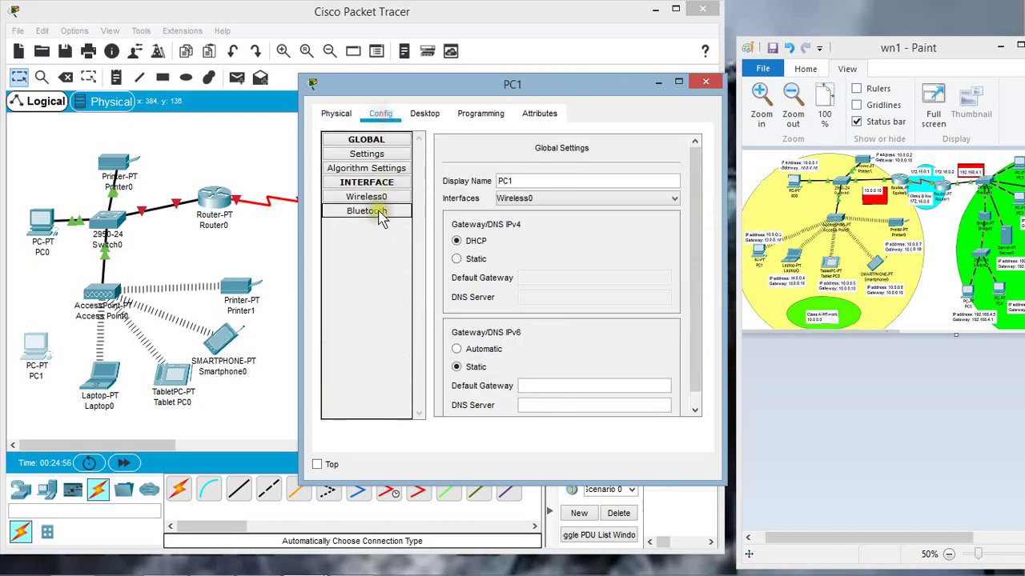
pyautogui.click(378, 200)
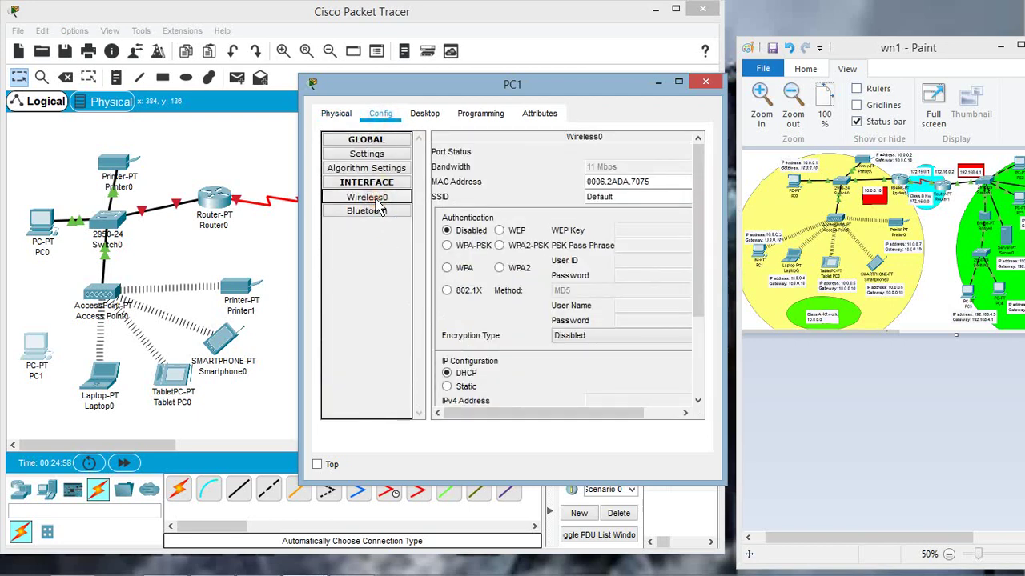
pyautogui.doubleClick(606, 197)
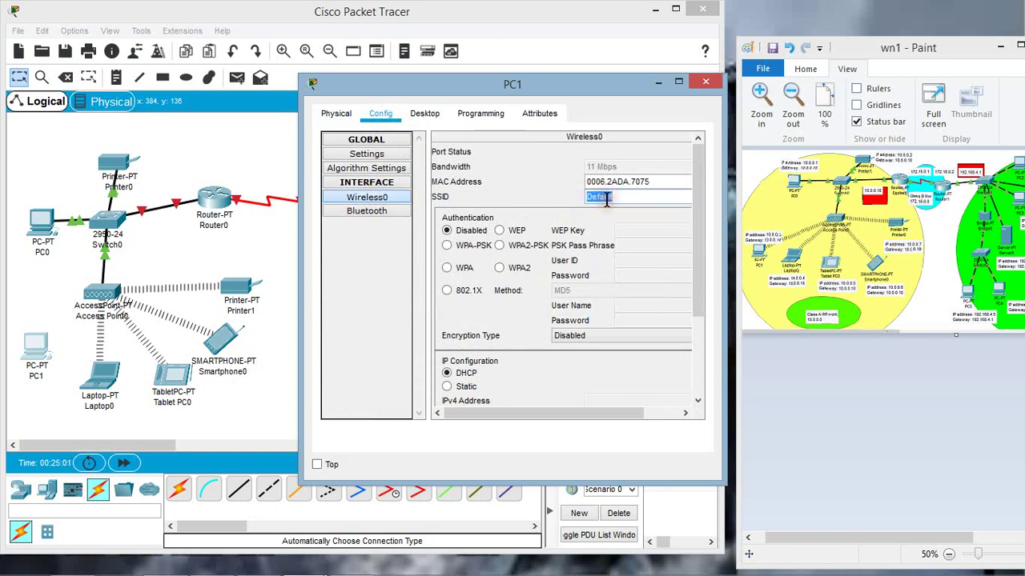
pyautogui.write('sk')
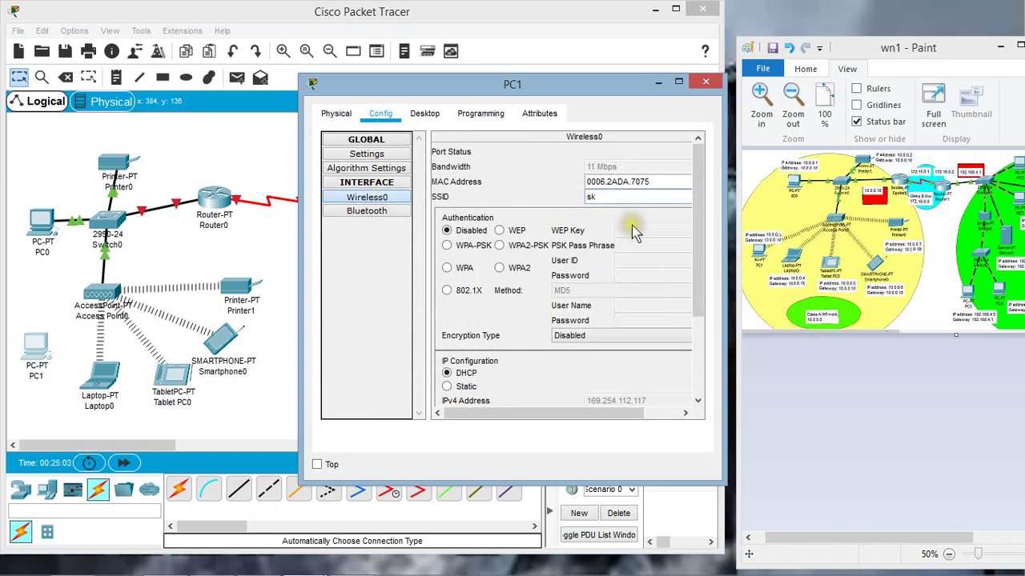
# Enable WEP authentication on PC1's Wireless0 interface, enter the access point's WEP key, and close the PC's window.
pyautogui.click(526, 232)
pyautogui.click(618, 230)
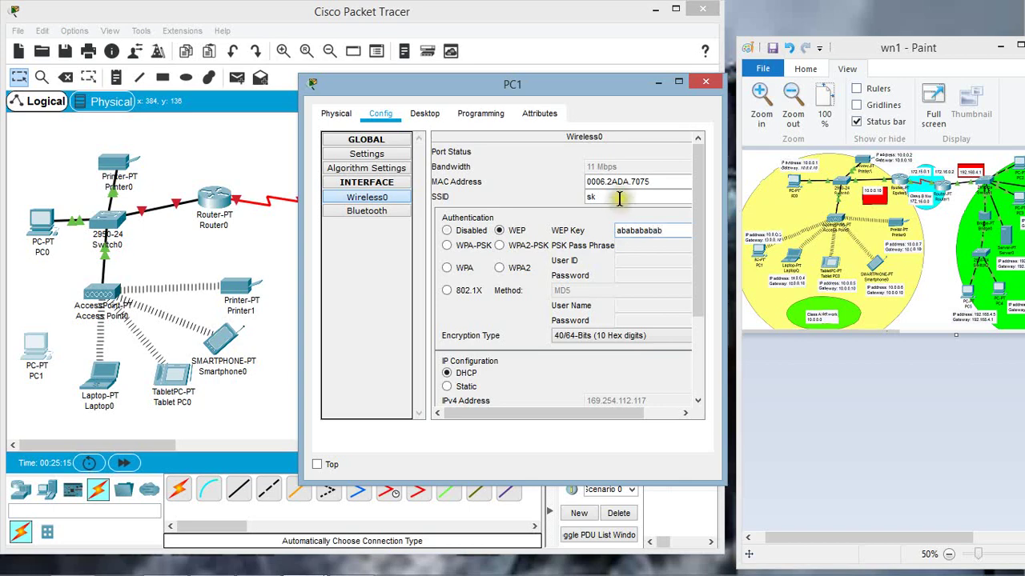
pyautogui.click(706, 85)
pyautogui.click(58, 398)
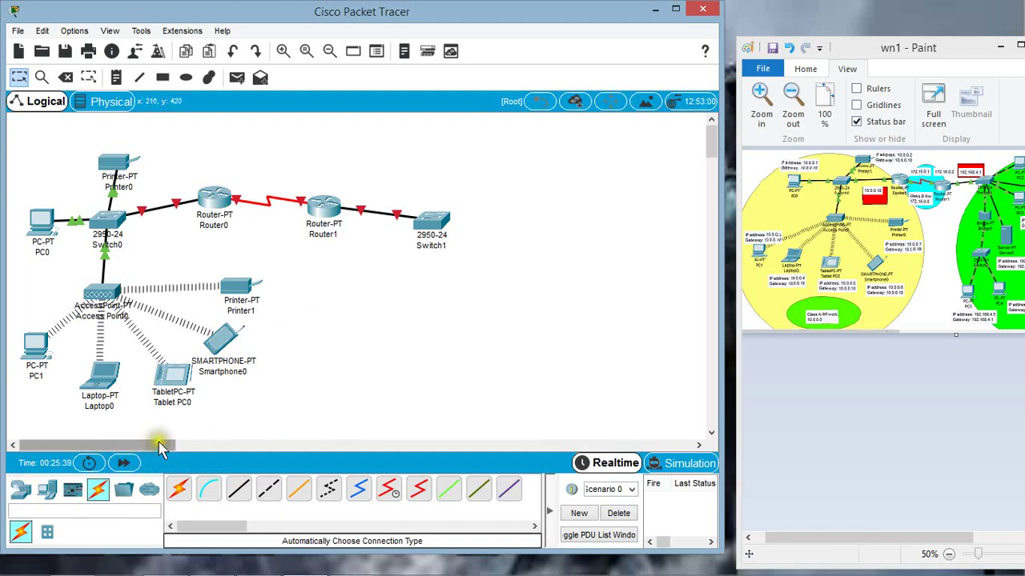
# Give PC1's Wireless0 interface the static IPv4 address 10.0.0.5 with subnet mask 255.0.0.0.
pyautogui.click(36, 344)
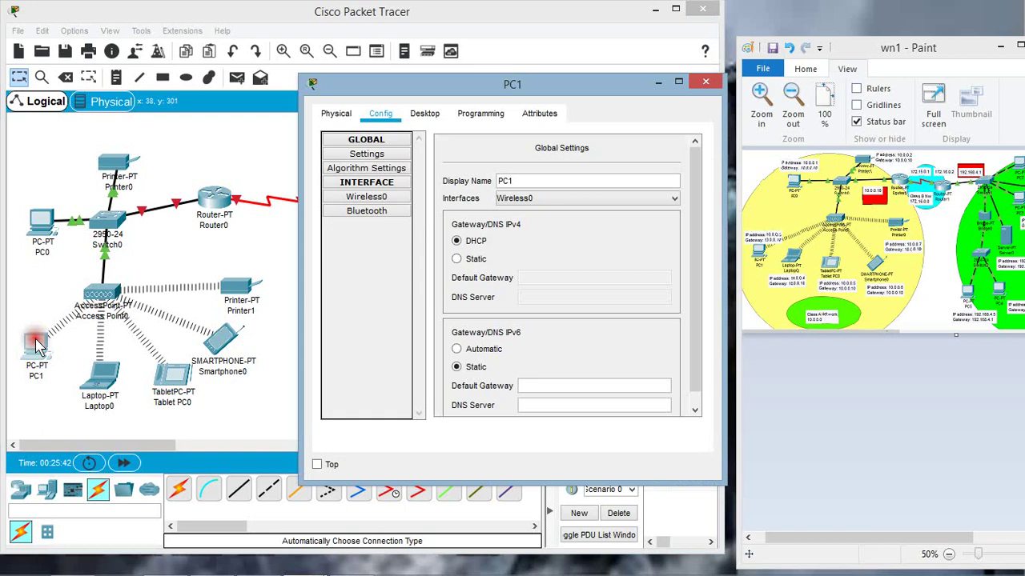
pyautogui.click(370, 198)
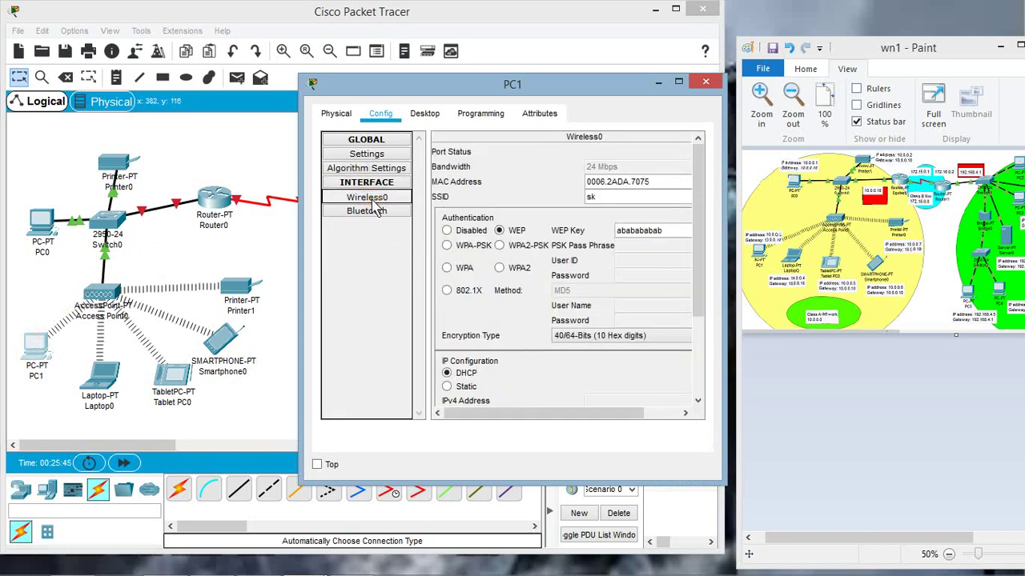
pyautogui.moveTo(698, 279); pyautogui.dragTo(708, 367)
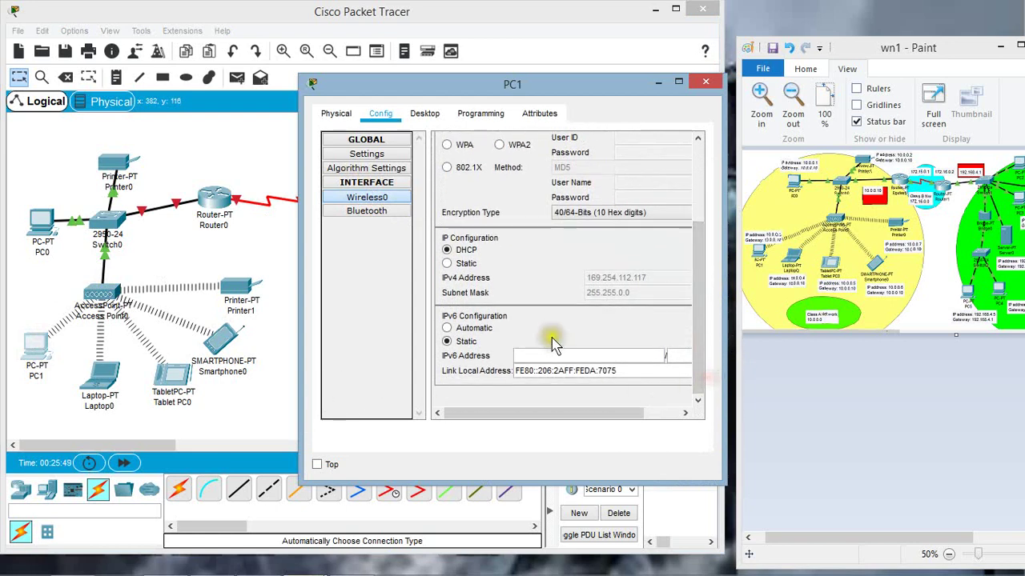
pyautogui.click(448, 265)
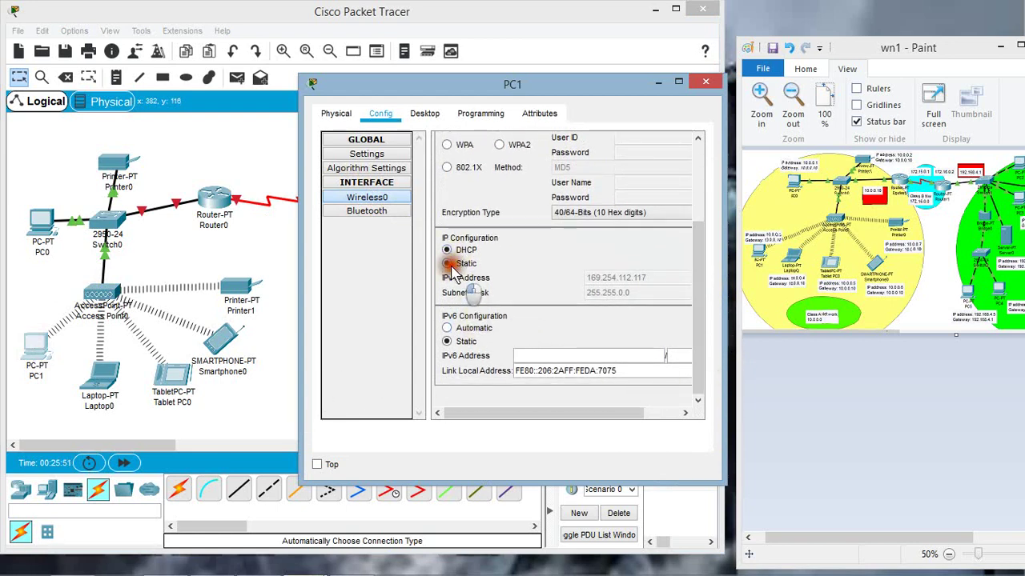
pyautogui.click(606, 278)
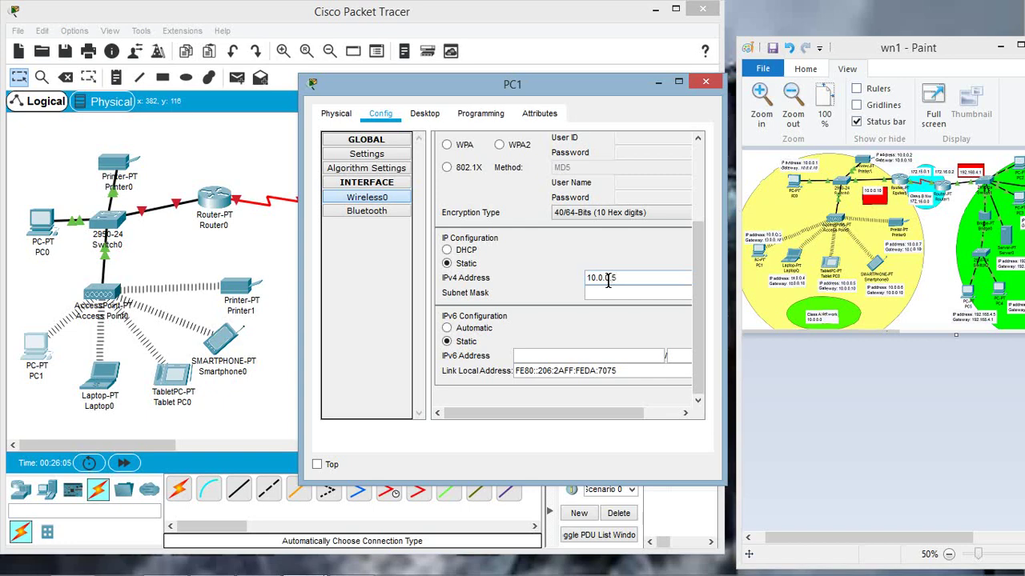
pyautogui.click(610, 294)
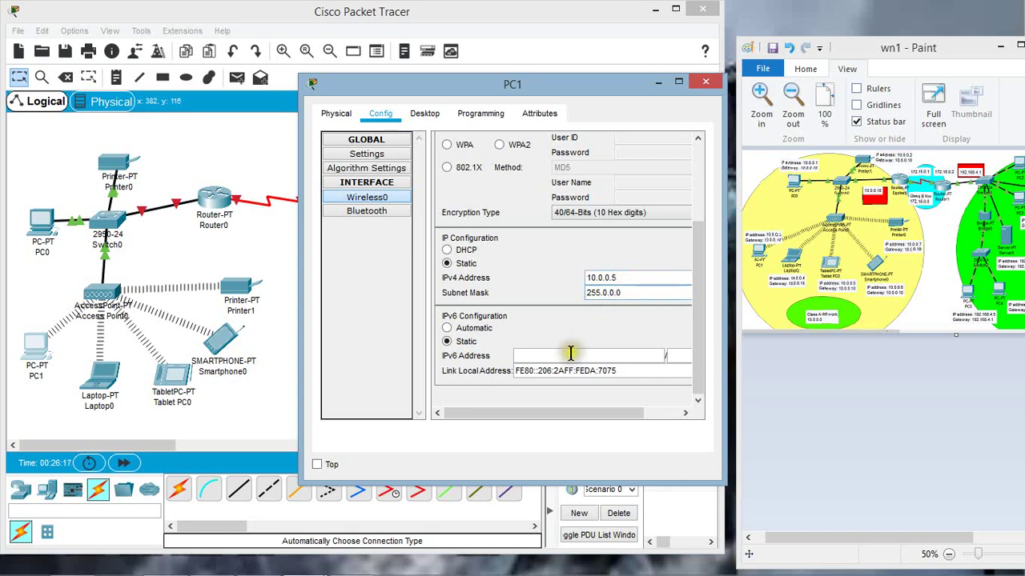
# Set PC1's IPv4 default gateway to 10.0.0.10 and close its window.
pyautogui.click(369, 157)
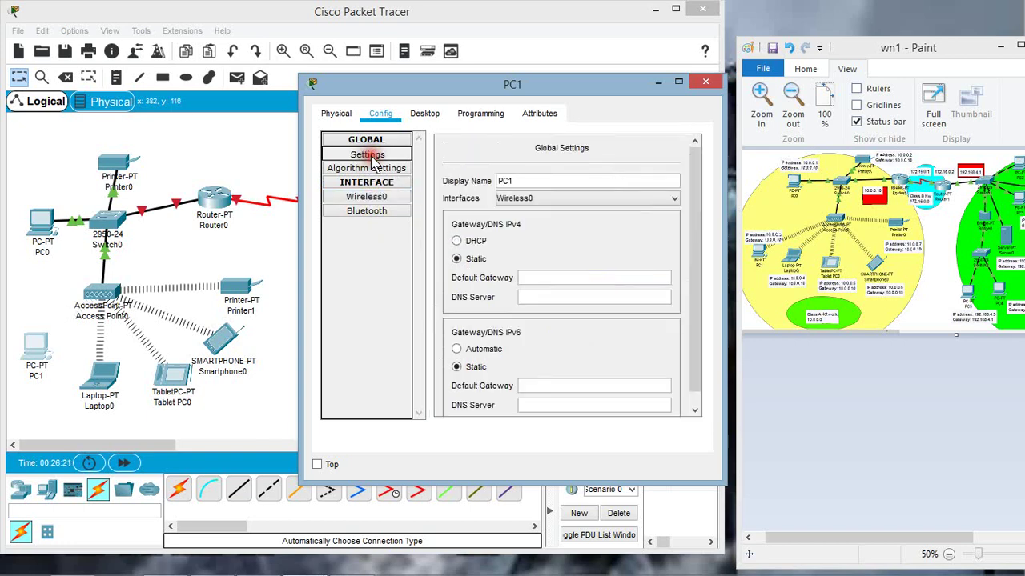
pyautogui.click(535, 277)
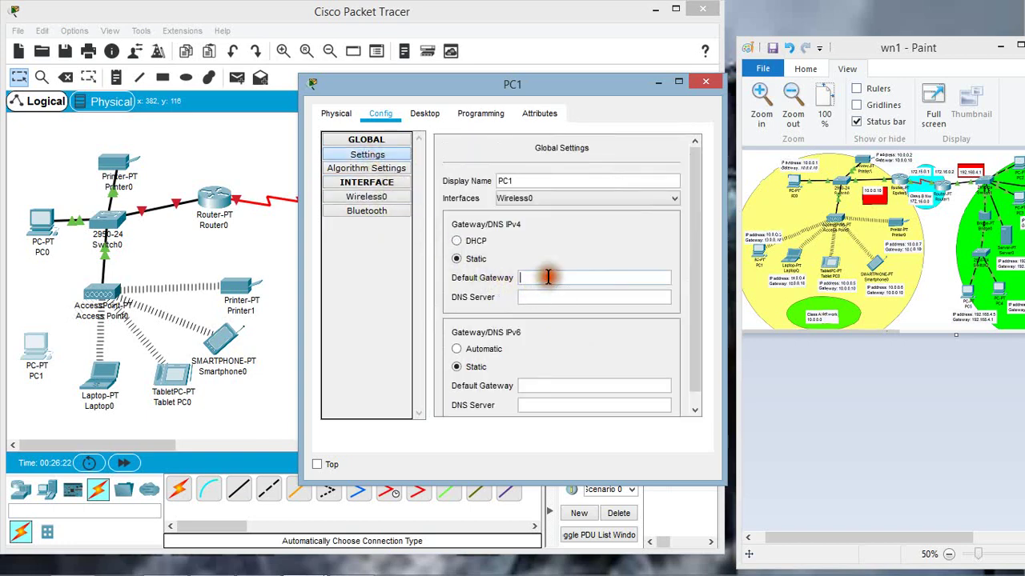
pyautogui.write('10.0.0.10')
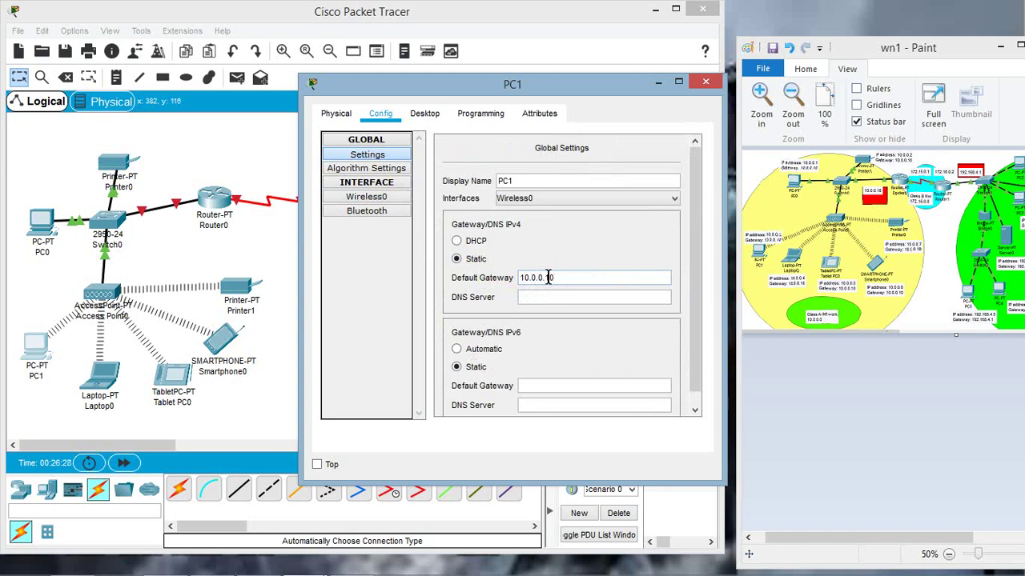
pyautogui.click(705, 83)
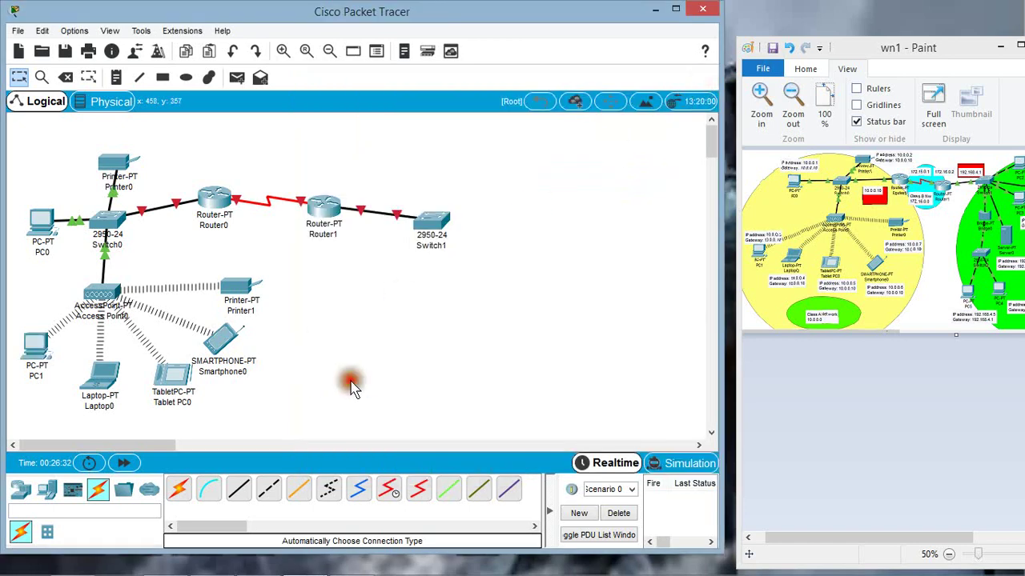
# Give Laptop0's Wireless0 interface the static IPv4 address 10.0.0.6 with subnet mask 255.0.0.0.
pyautogui.click(100, 382)
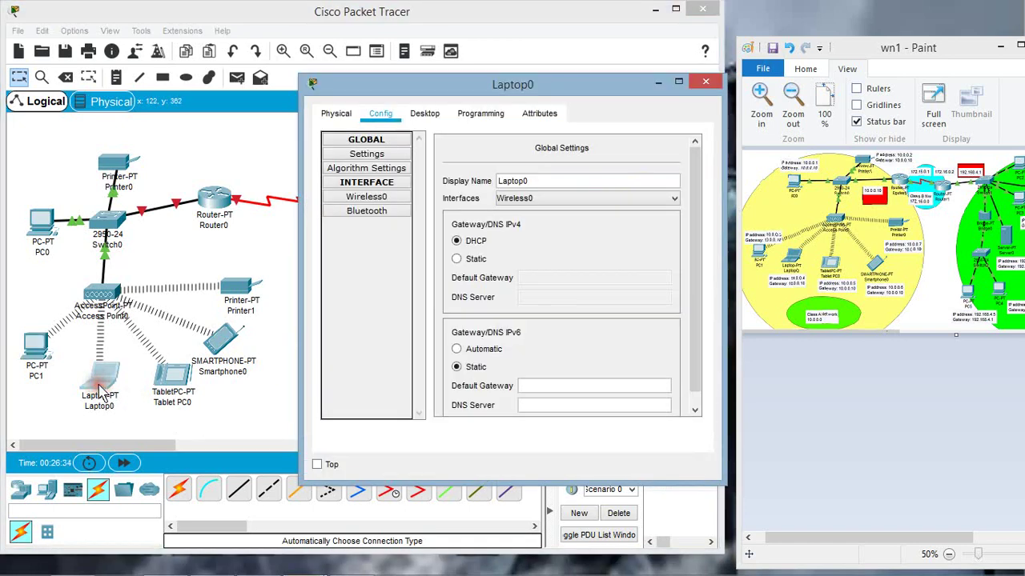
pyautogui.click(386, 200)
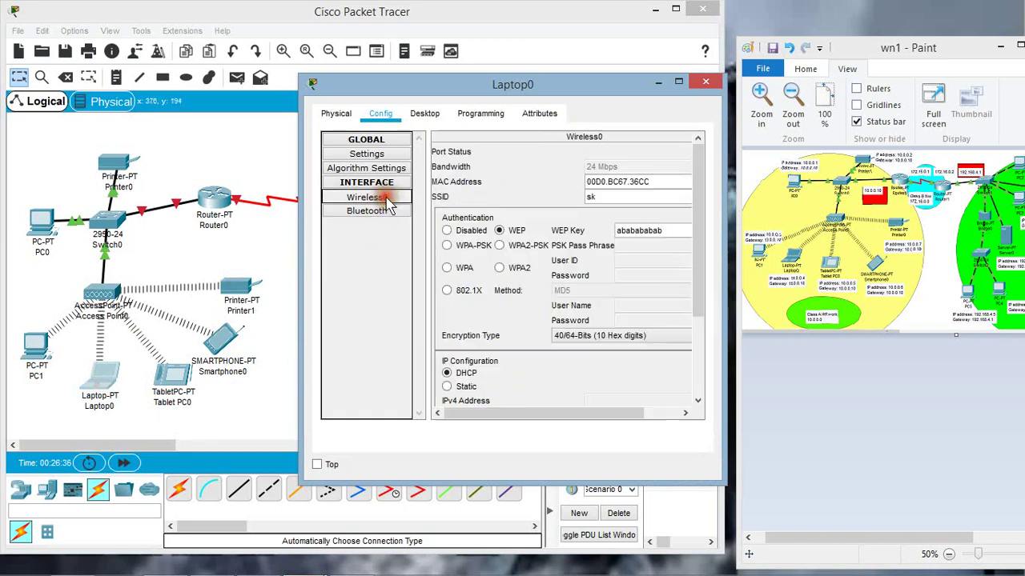
pyautogui.click(698, 335)
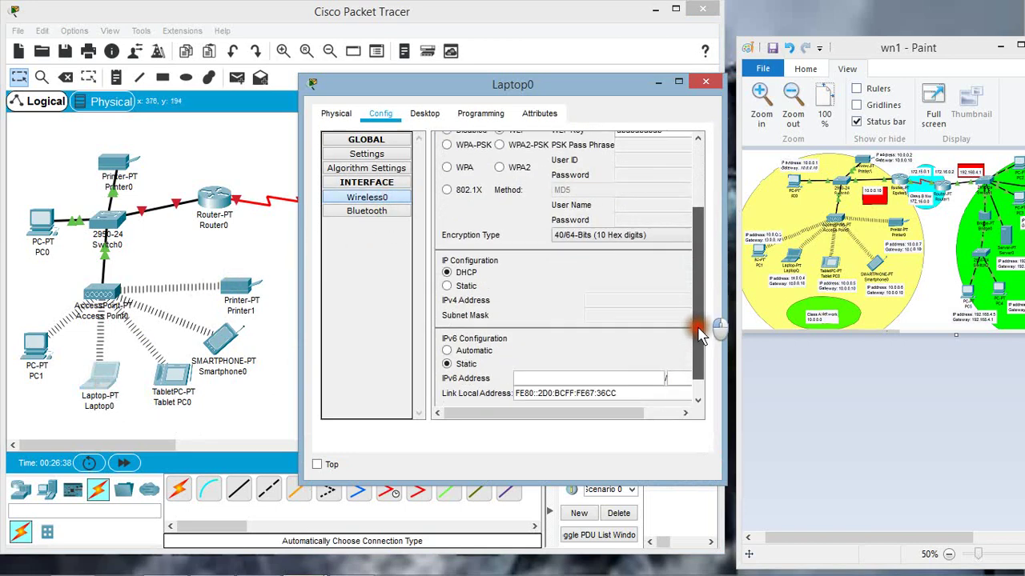
pyautogui.click(460, 262)
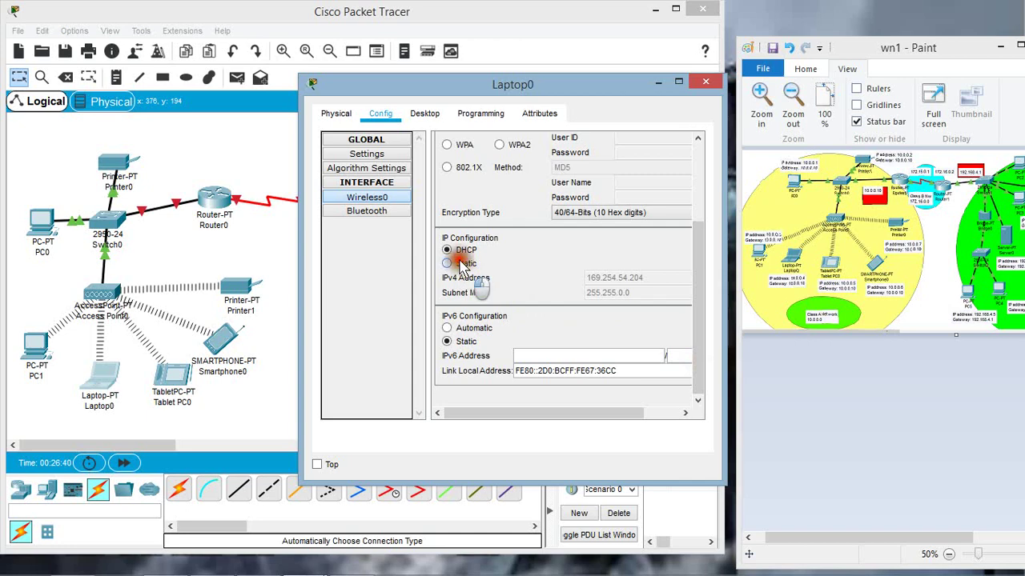
pyautogui.click(592, 279)
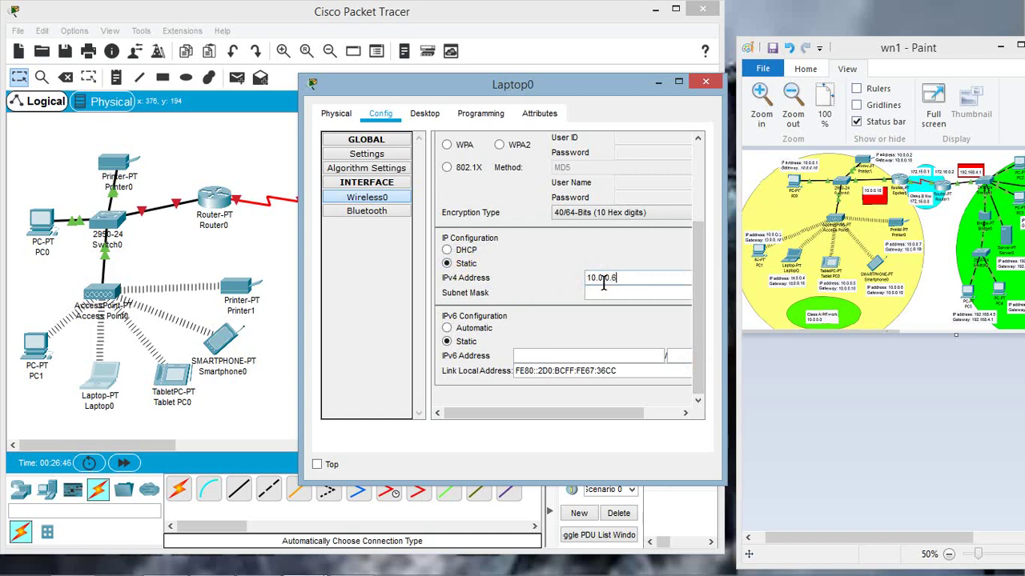
pyautogui.write('10.0.0.6')
pyautogui.click(610, 293)
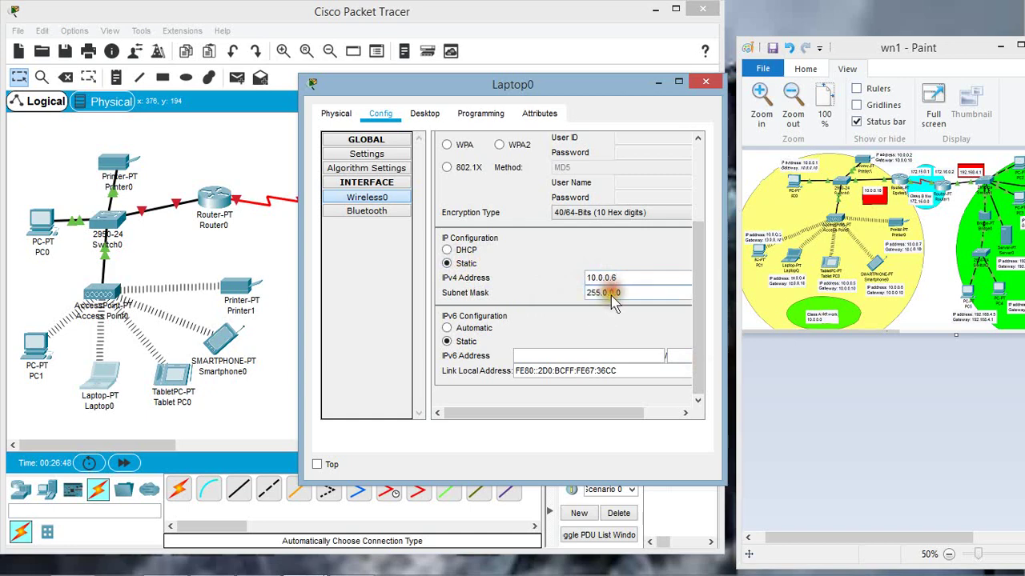
# Set Laptop0's IPv4 default gateway to 10.0.0.10 and close its window.
pyautogui.click(366, 156)
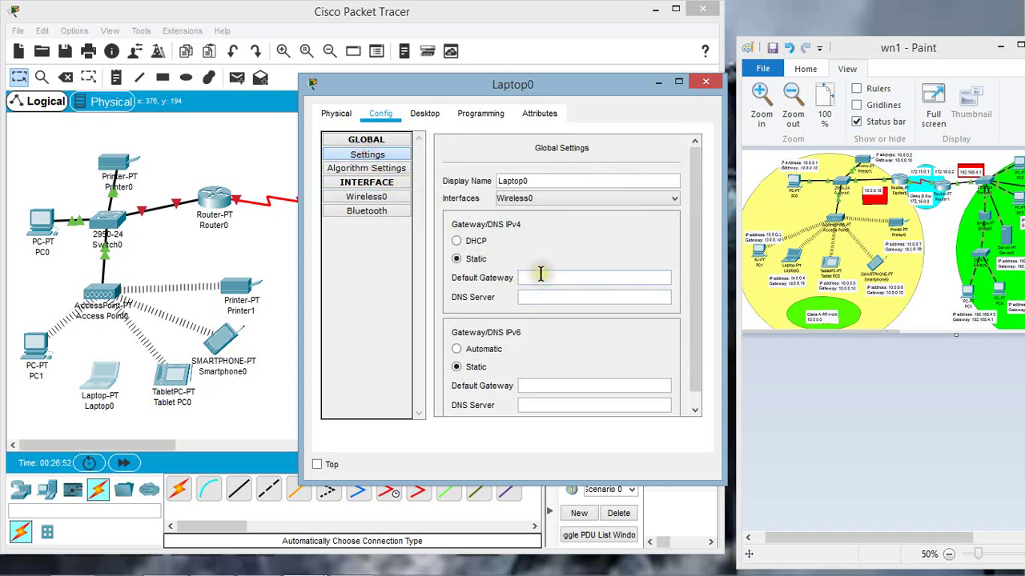
pyautogui.click(541, 276)
pyautogui.write('10.0.0.10')
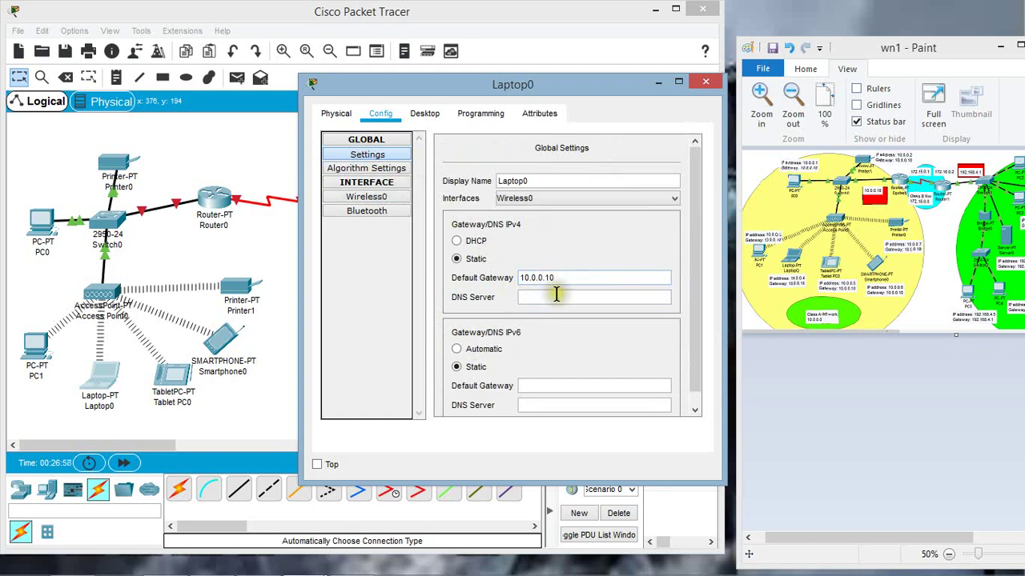
pyautogui.click(708, 84)
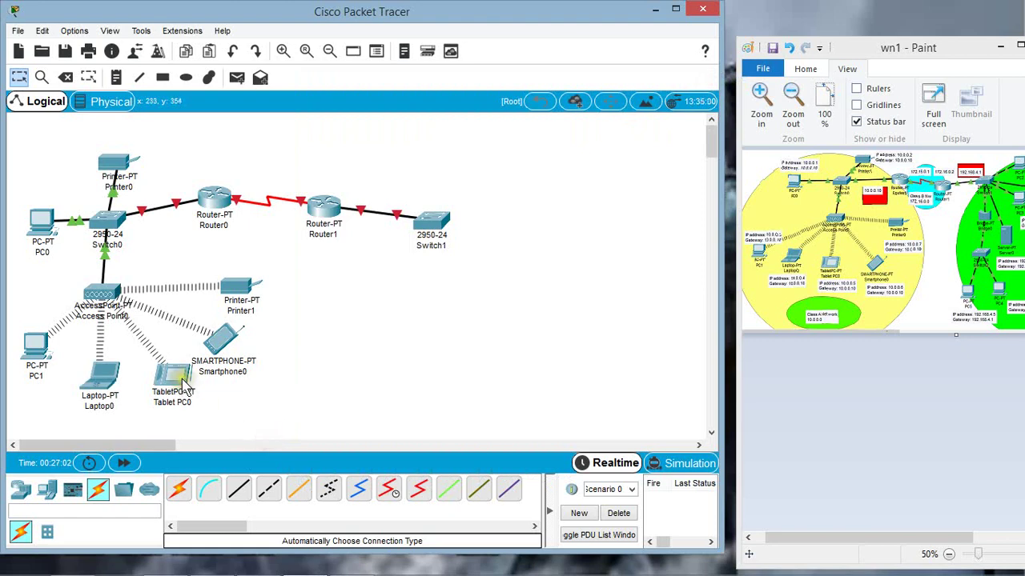
# Give Tablet PC0's Wireless0 interface the static IPv4 address 10.0.0.7 with subnet mask 255.0.0.0.
pyautogui.moveTo(186, 387); pyautogui.dragTo(189, 387)
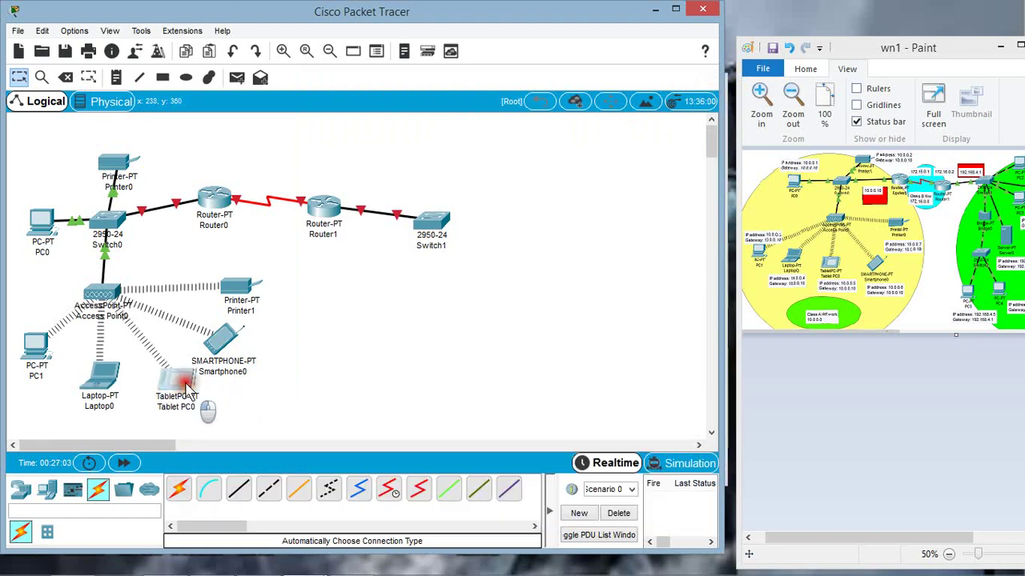
pyautogui.click(186, 388)
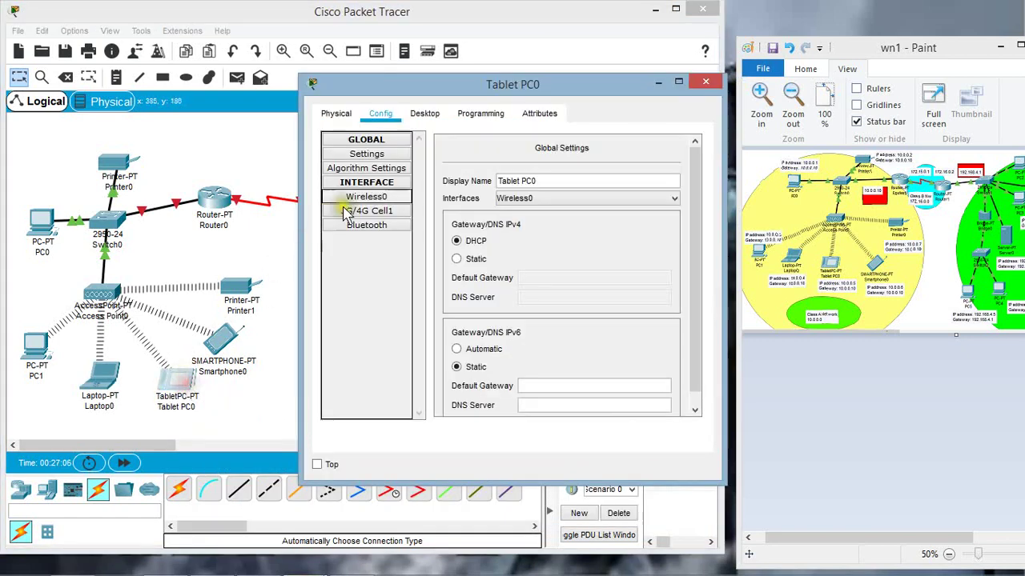
pyautogui.click(366, 196)
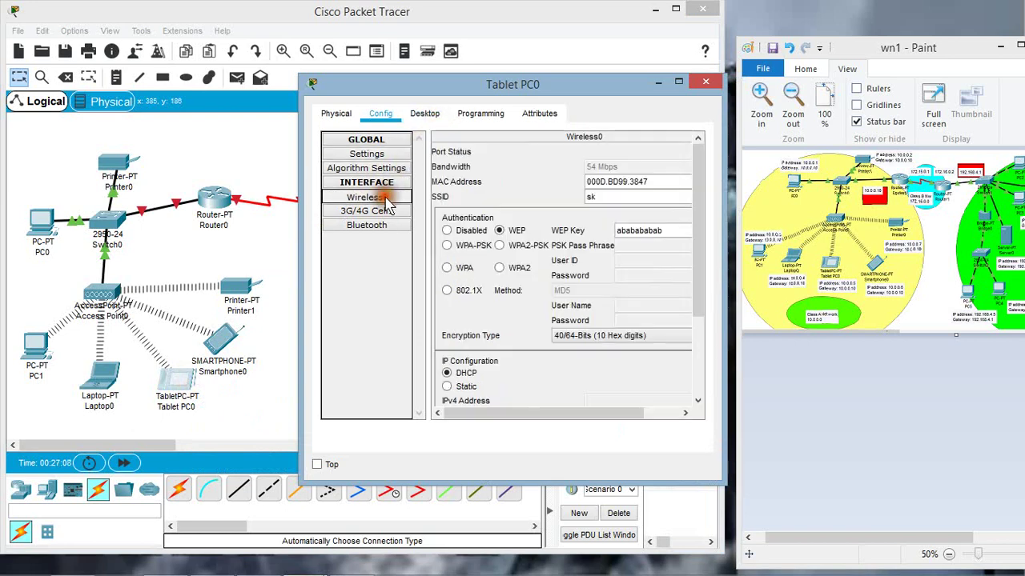
pyautogui.moveTo(702, 292); pyautogui.dragTo(700, 361)
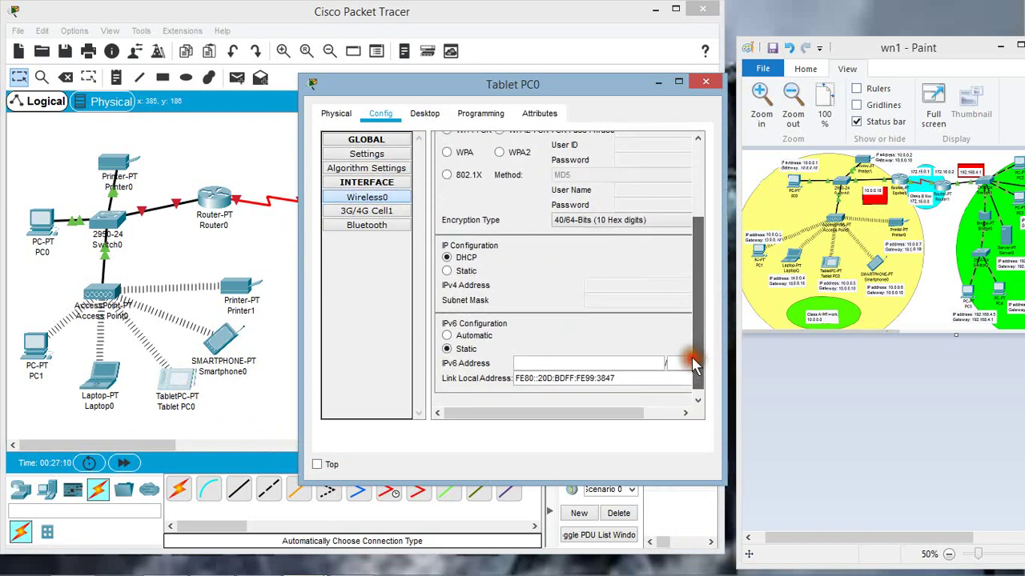
pyautogui.click(466, 273)
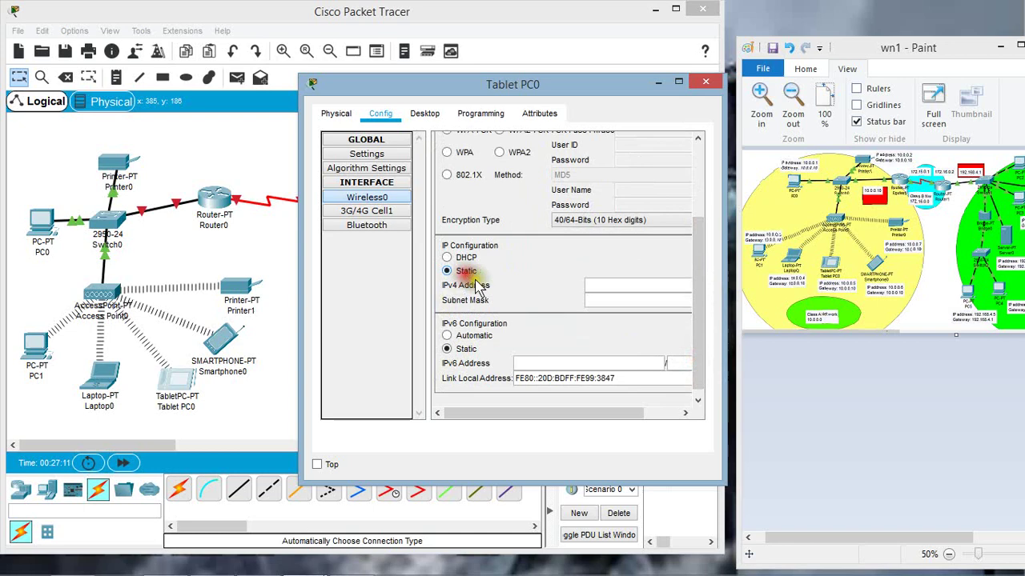
pyautogui.click(599, 285)
pyautogui.write('10.0.0.7')
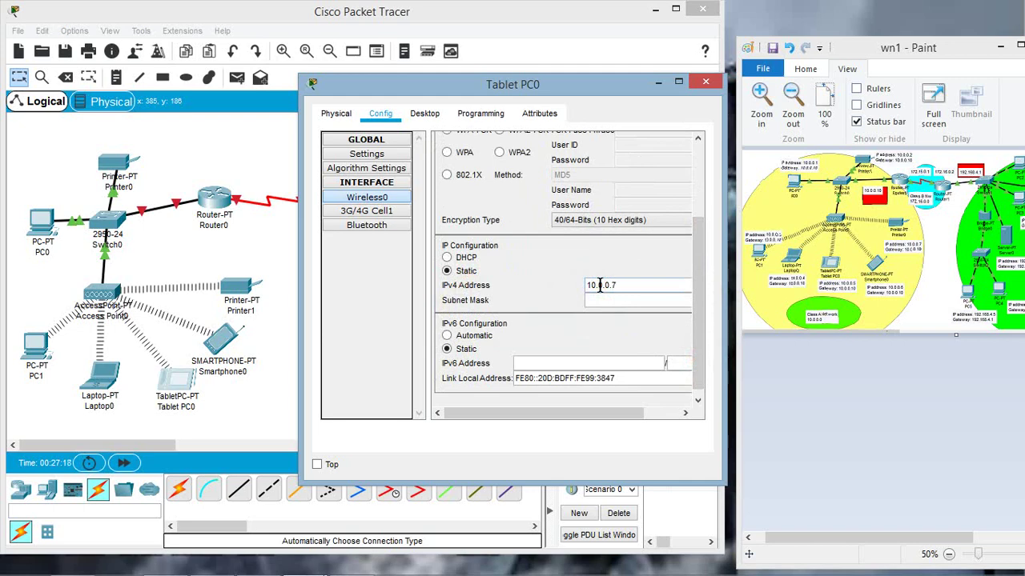
pyautogui.click(600, 300)
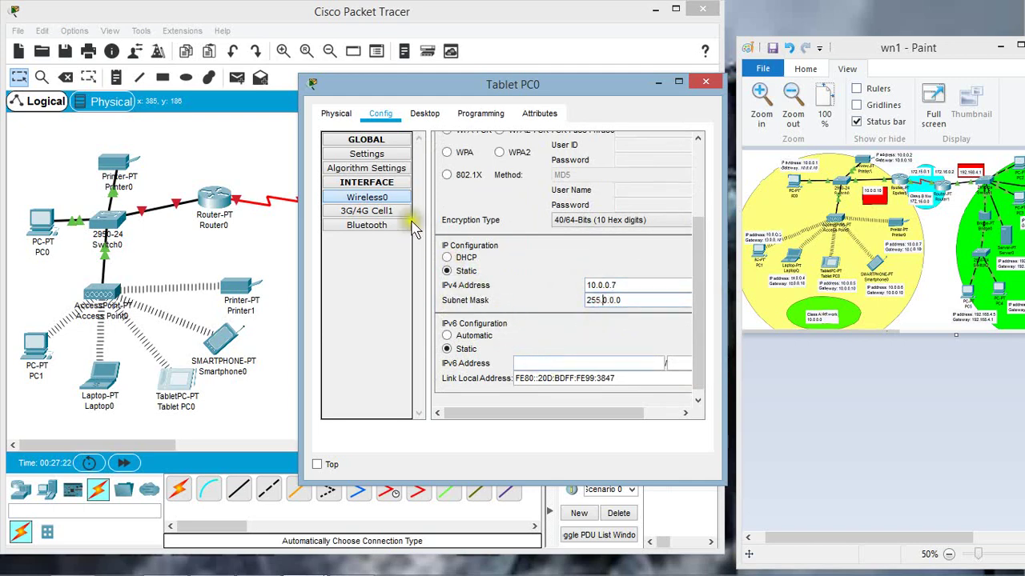
# Try to set Tablet PC0's IPv4 default gateway to 10.0.010 and close its window.
pyautogui.click(373, 159)
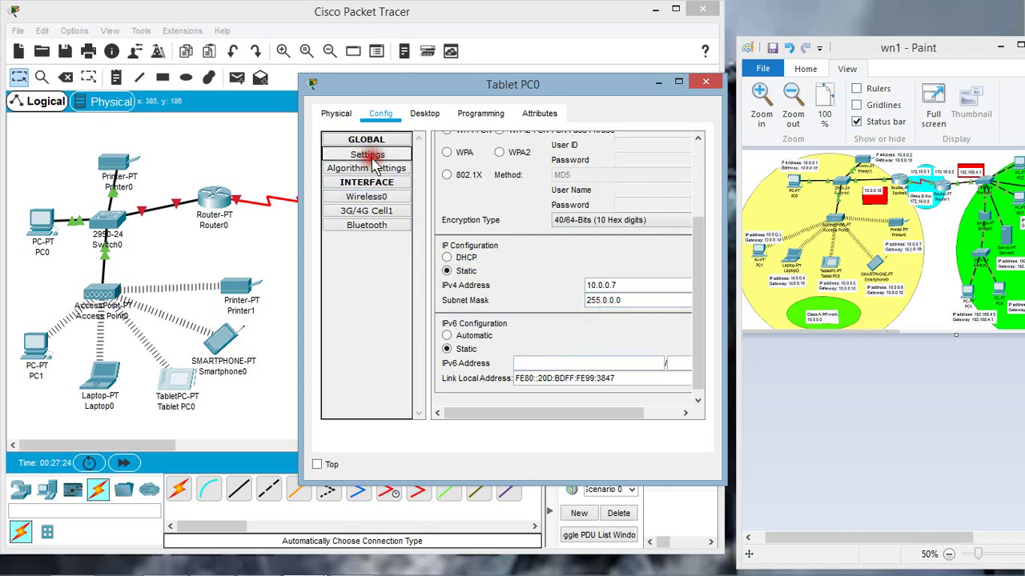
pyautogui.click(542, 278)
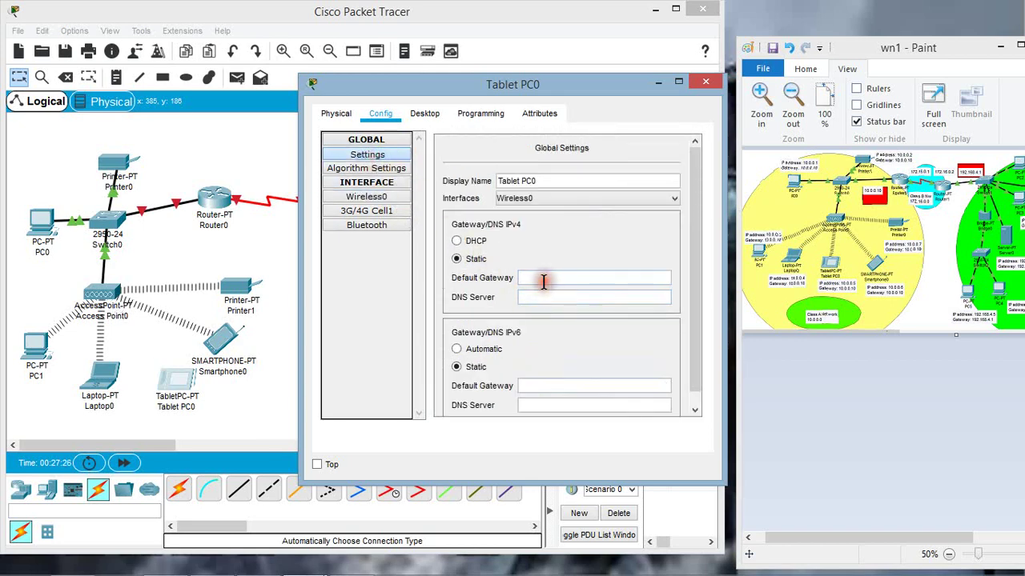
pyautogui.write('10.0.010')
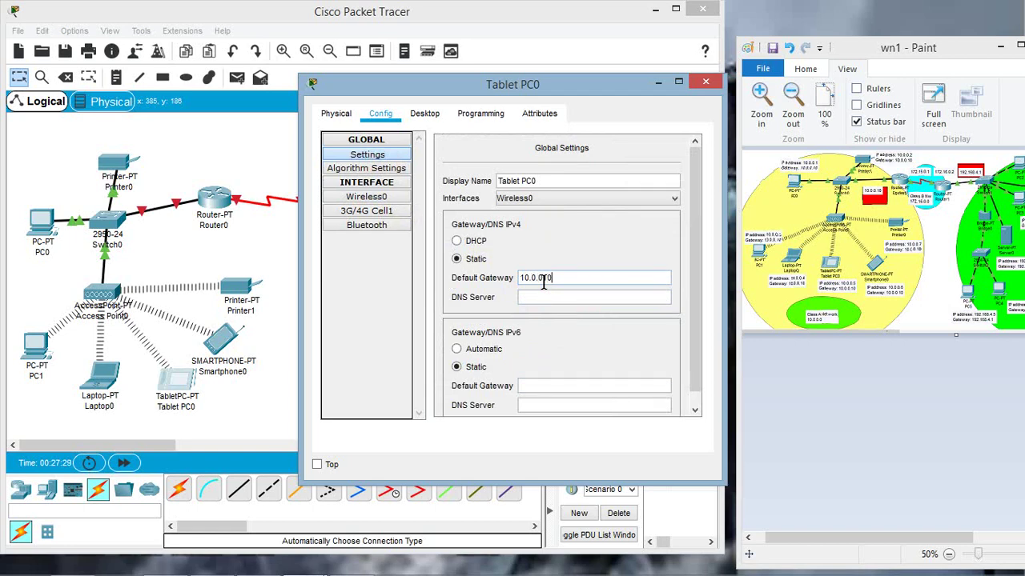
pyautogui.click(711, 81)
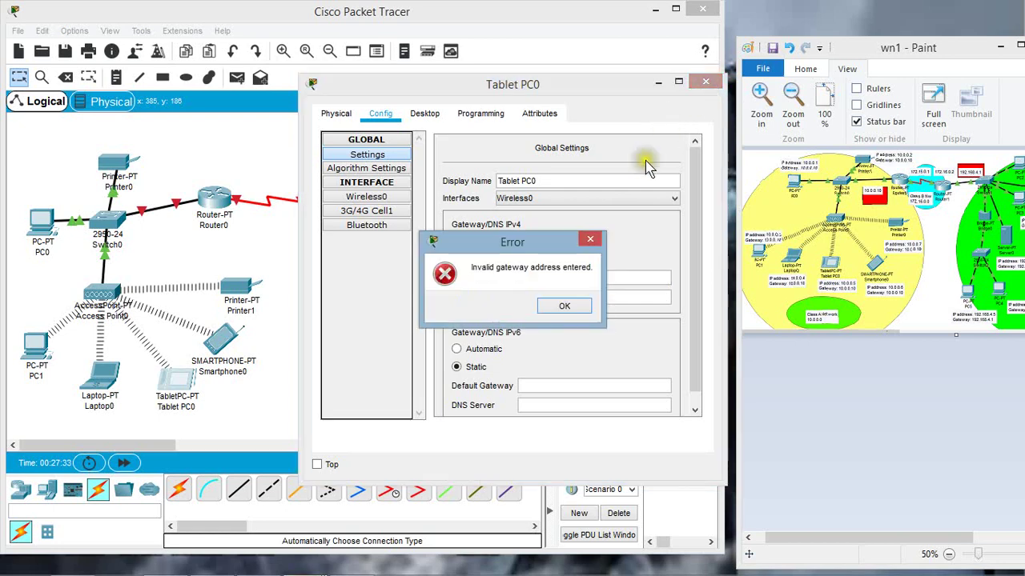
pyautogui.click(569, 306)
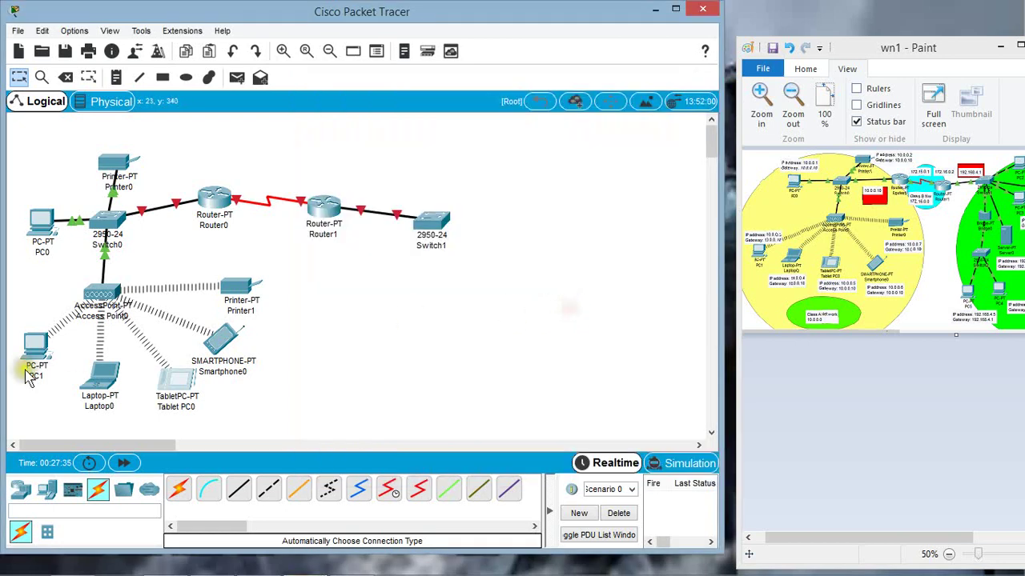
# Set Tablet PC0's IPv4 default gateway to 10.0.0.10 and close its window.
pyautogui.click(154, 383)
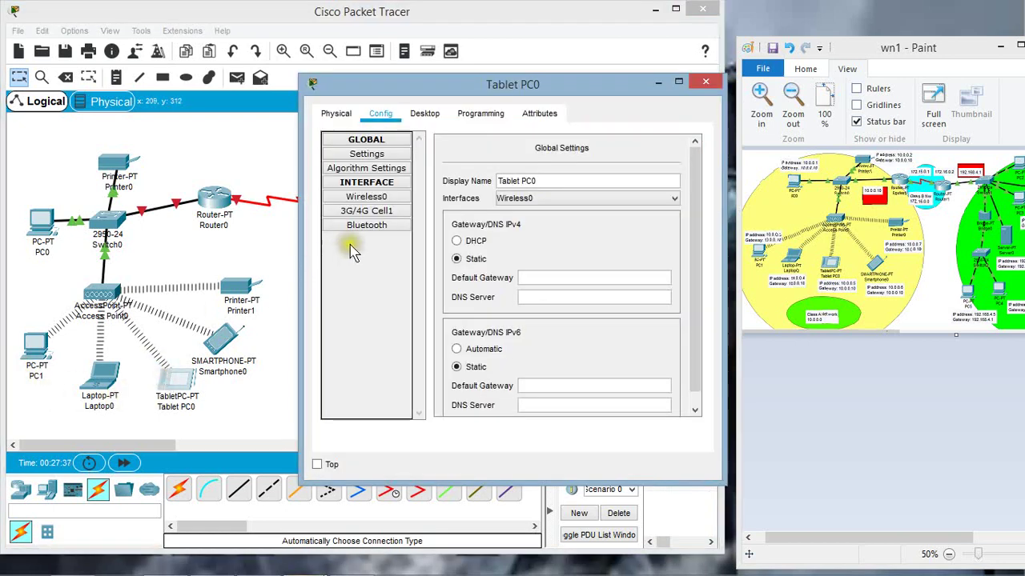
pyautogui.click(382, 157)
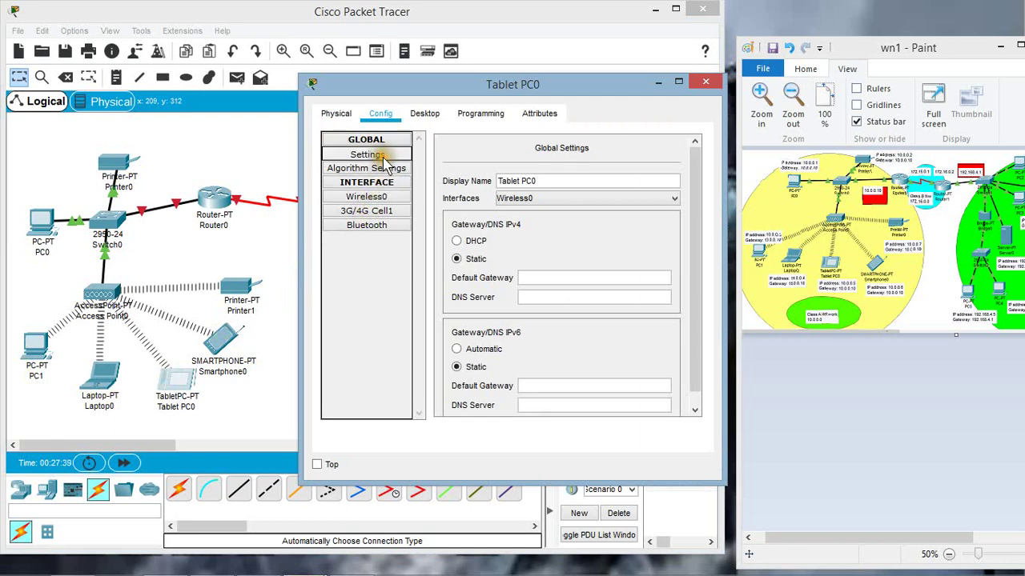
pyautogui.click(385, 159)
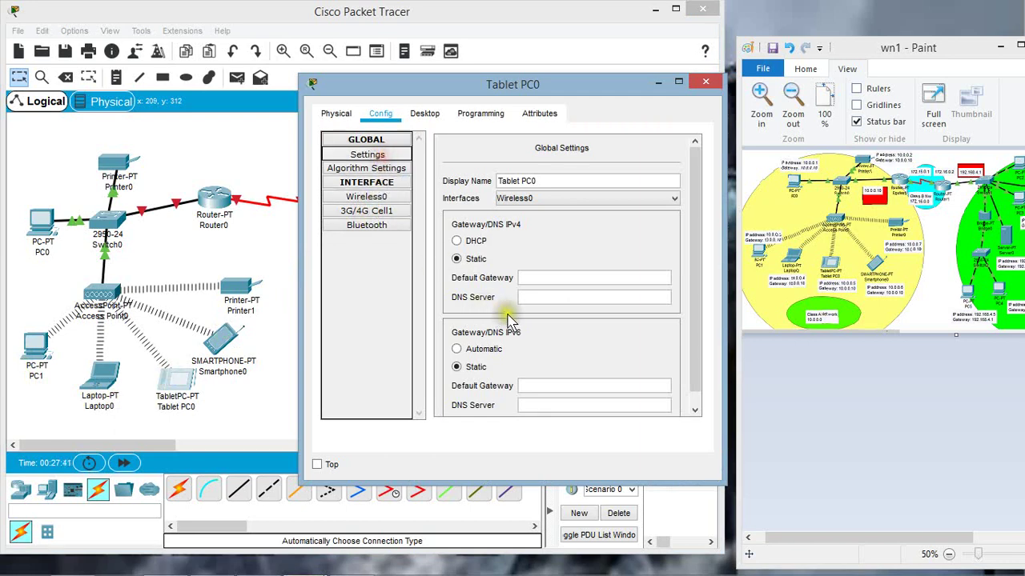
pyautogui.click(548, 278)
pyautogui.write('10.0.0.10')
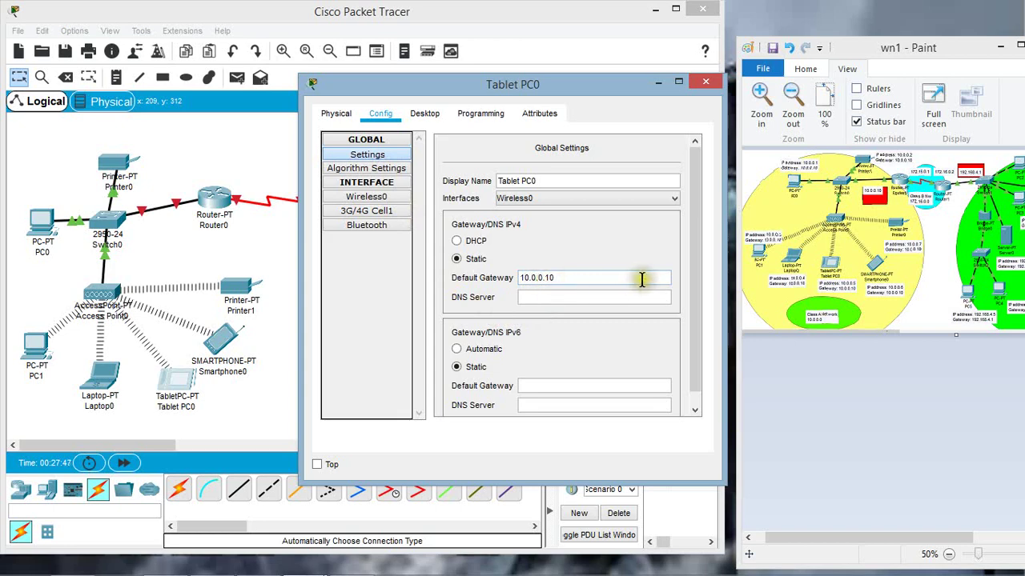
pyautogui.click(708, 84)
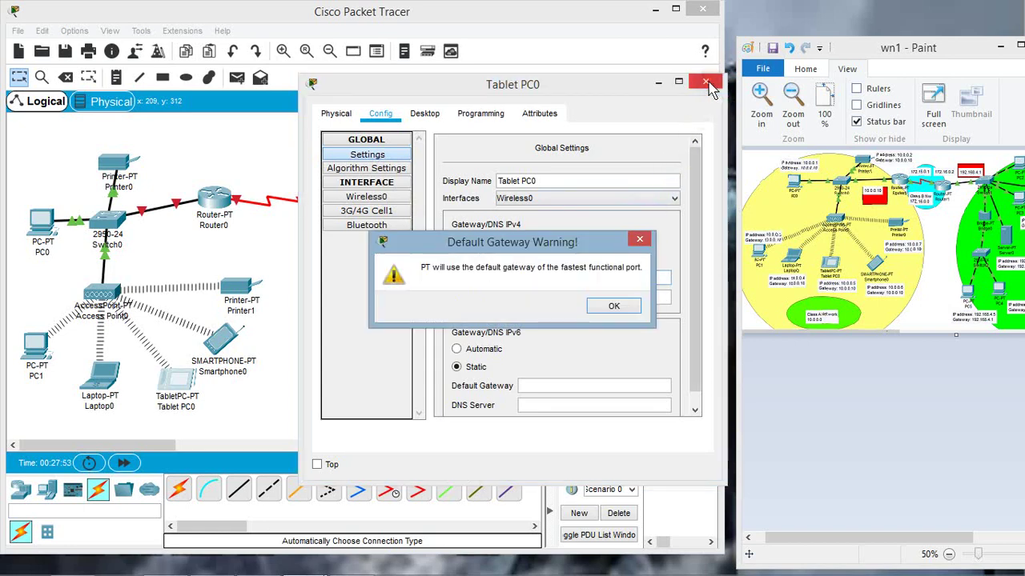
pyautogui.click(621, 312)
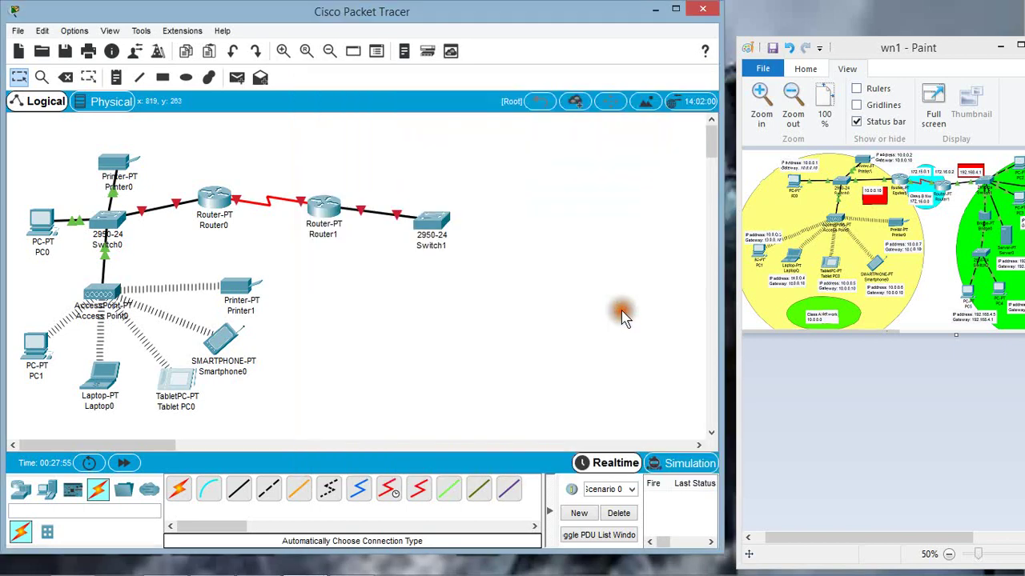
# Give Smartphone0's Wireless0 interface the static IPv4 address 10.0.0.8 with subnet mask 255.0.0.0.
pyautogui.click(229, 342)
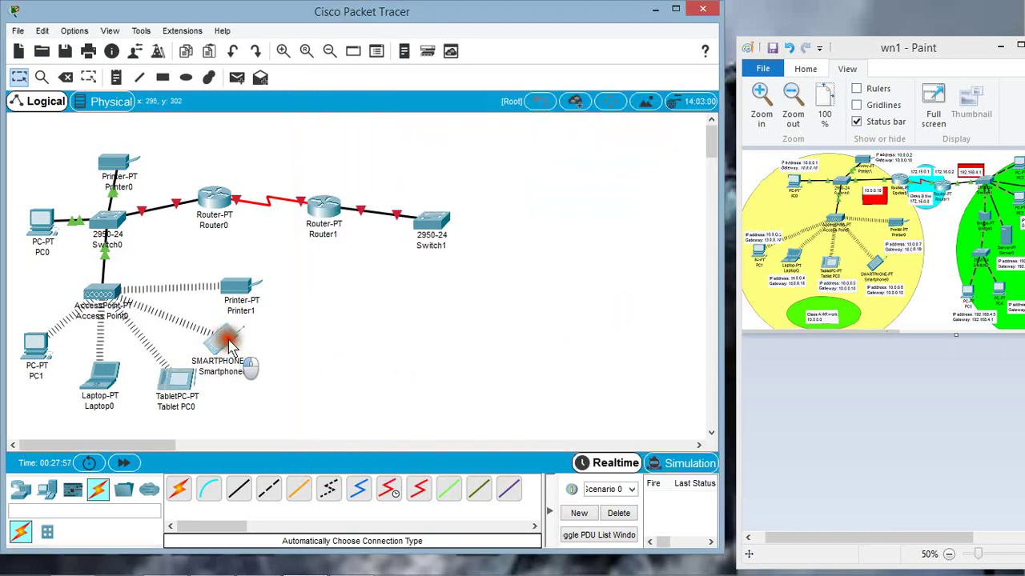
pyautogui.click(381, 197)
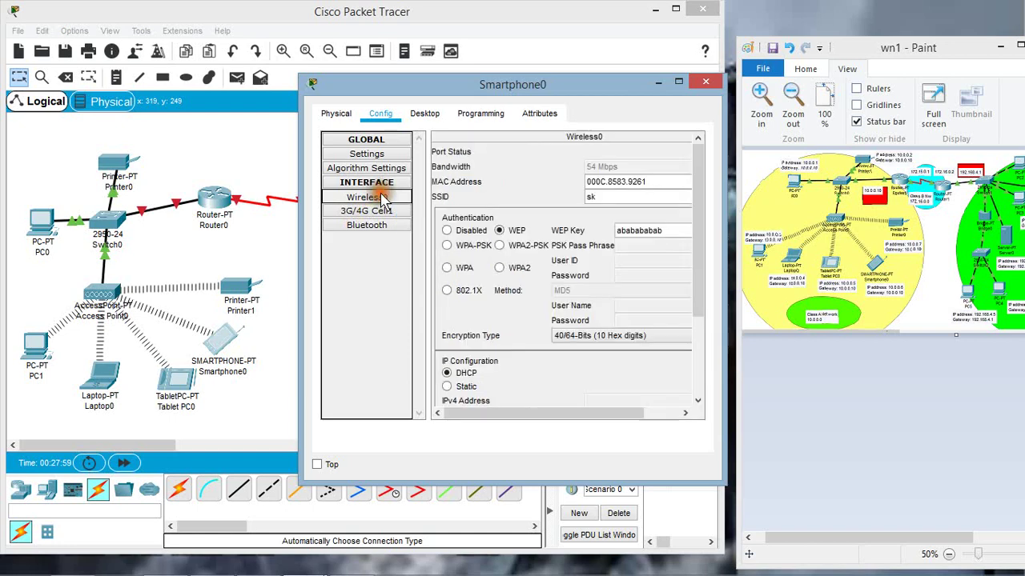
pyautogui.moveTo(701, 288); pyautogui.dragTo(690, 373)
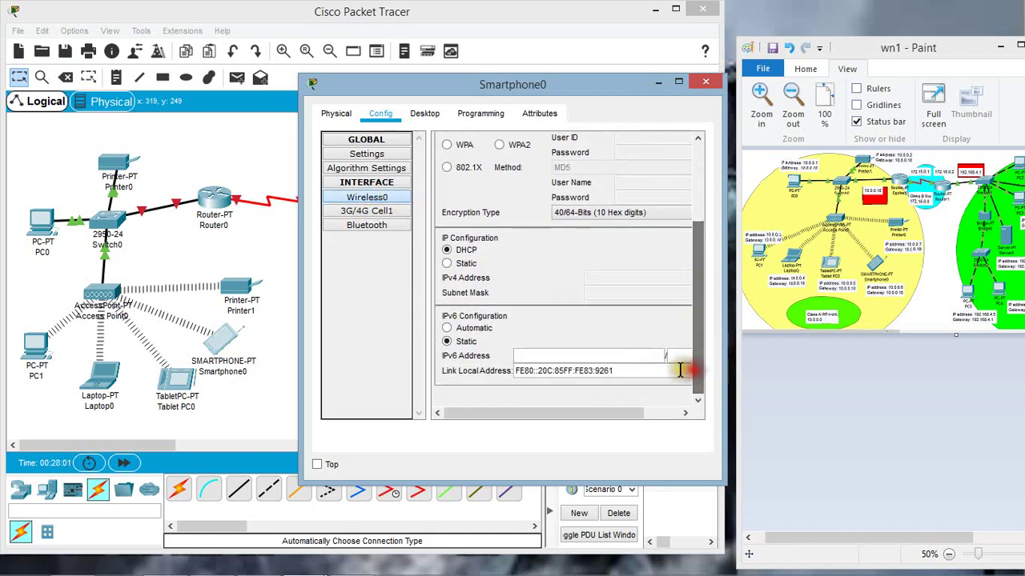
pyautogui.click(453, 266)
pyautogui.click(609, 277)
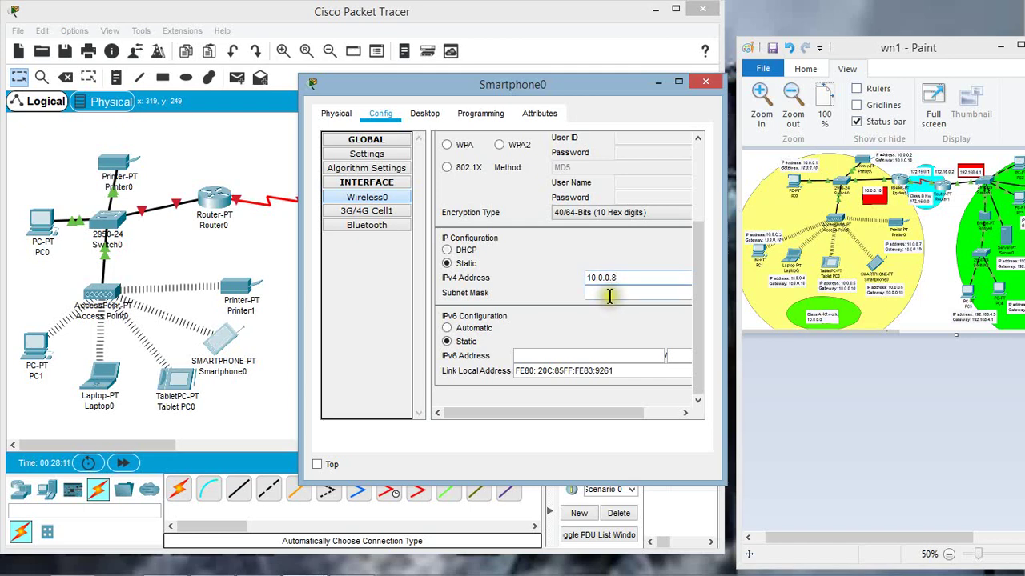
pyautogui.click(610, 293)
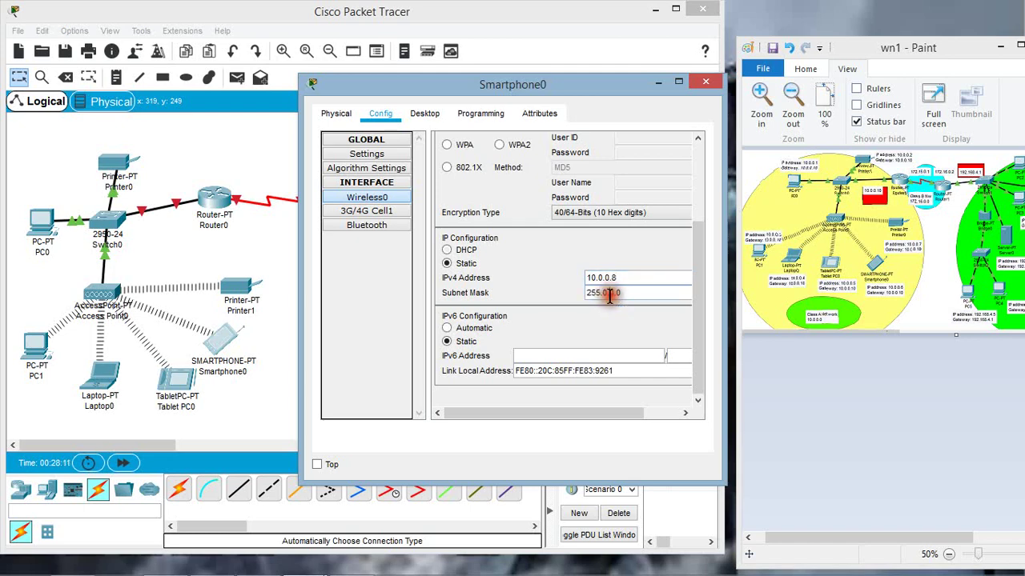
# Set Smartphone0's IPv4 default gateway to 10.0.0.10 and close its window.
pyautogui.click(355, 157)
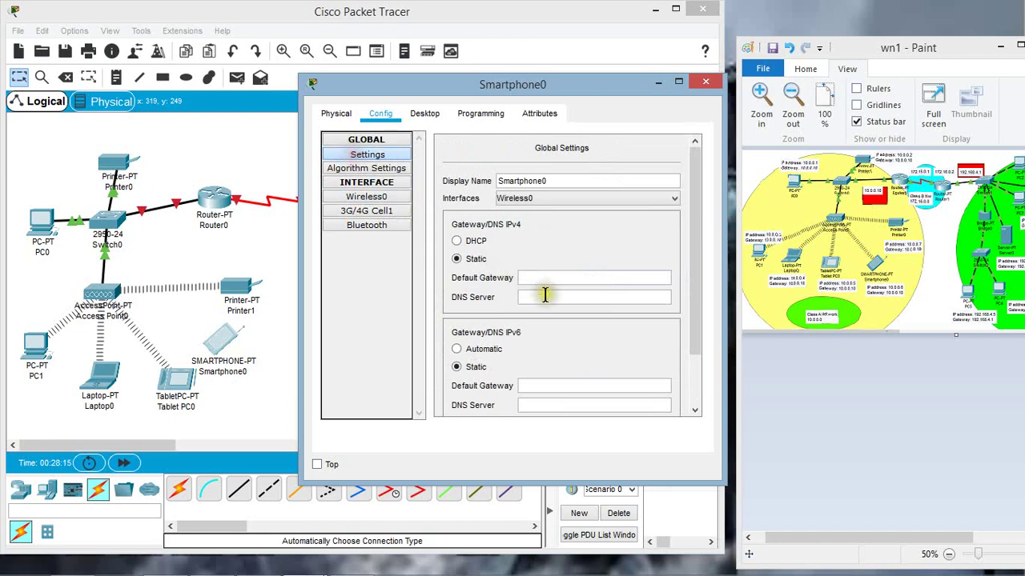
pyautogui.click(544, 276)
pyautogui.write('10.0.0.10')
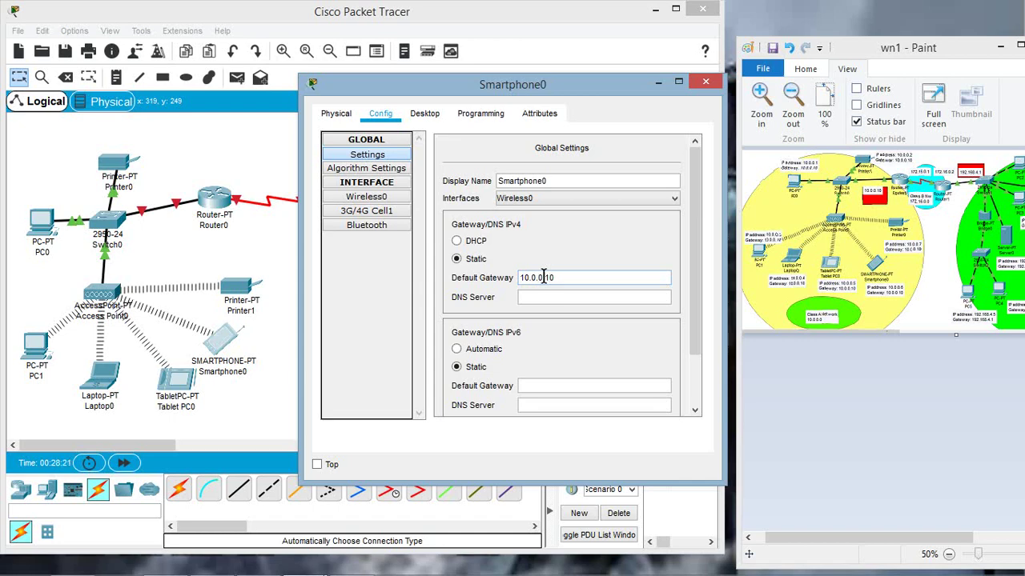
pyautogui.hotkey('ctrl', 'a')
pyautogui.press('BackSpace')
pyautogui.click(702, 88)
# Give Printer1's Wireless0 interface the static IPv4 address 10.0.0.9 with subnet mask 255.0.0.0.
pyautogui.click(244, 301)
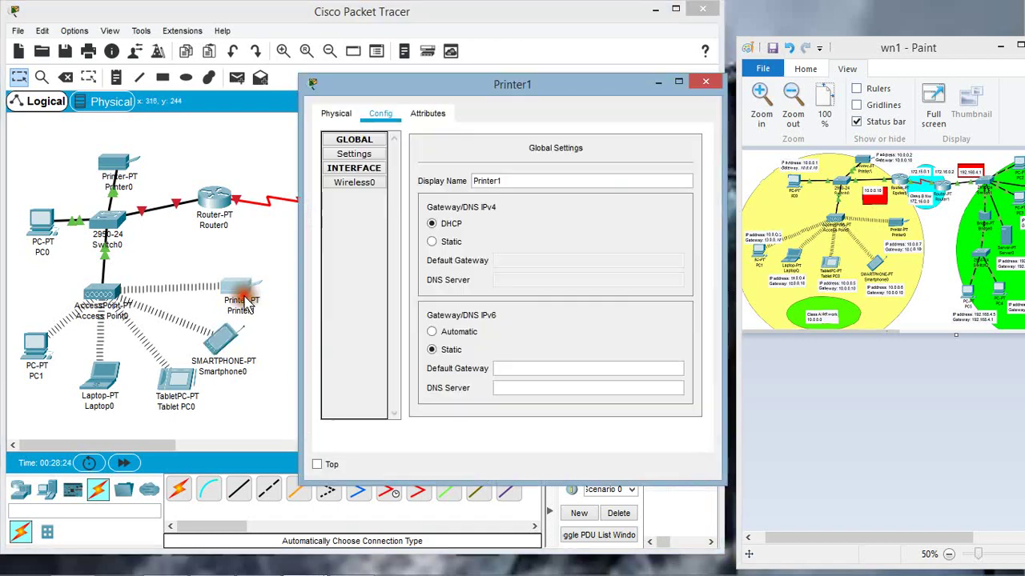
pyautogui.click(364, 184)
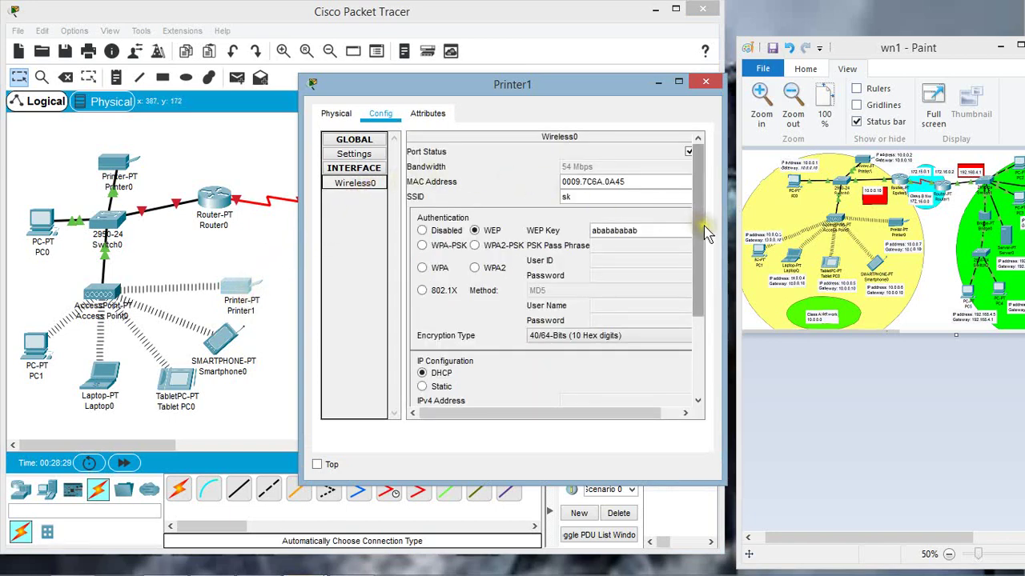
pyautogui.moveTo(702, 228); pyautogui.dragTo(704, 313)
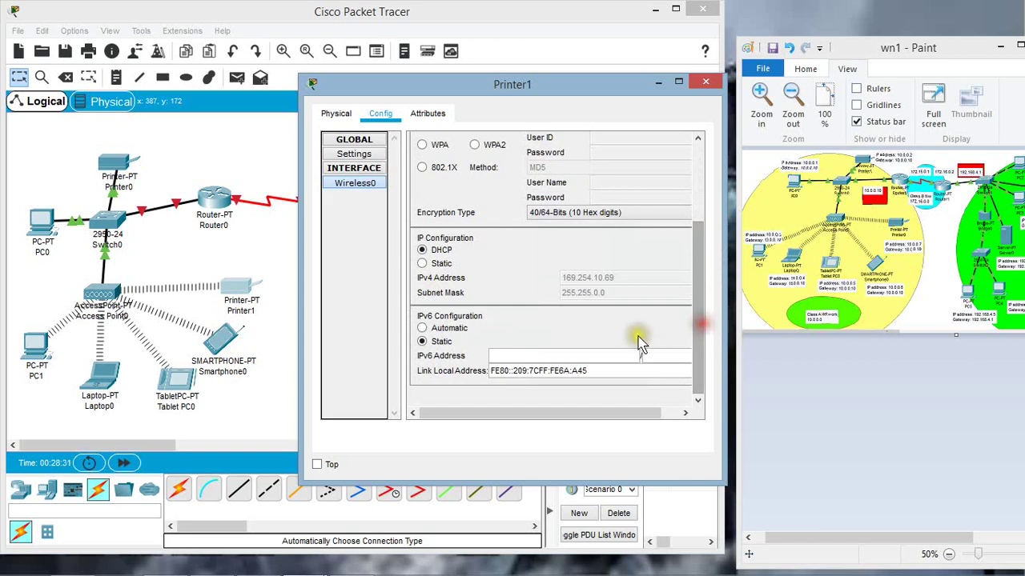
pyautogui.click(447, 265)
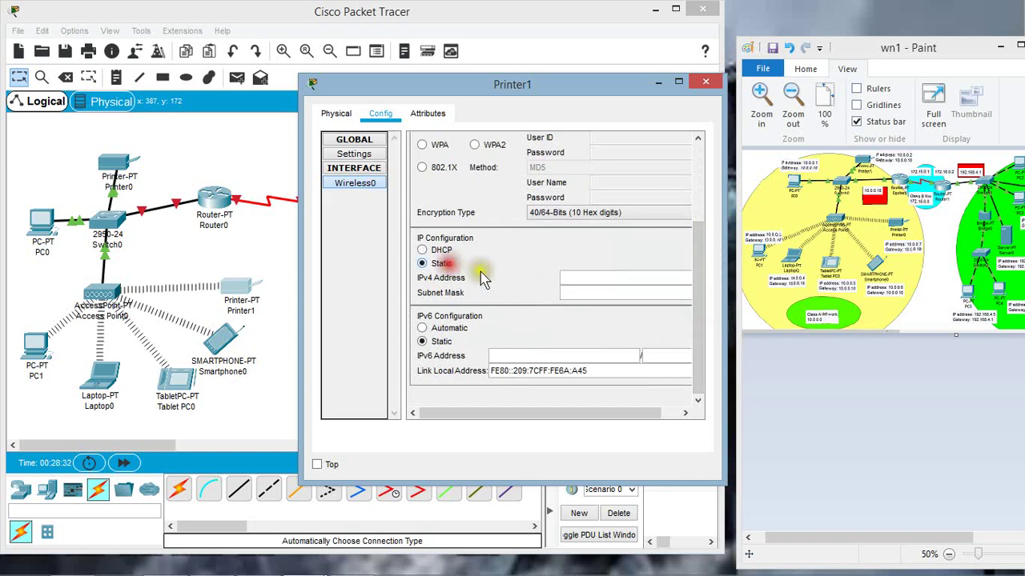
pyautogui.click(630, 277)
pyautogui.write('10.0.0.9')
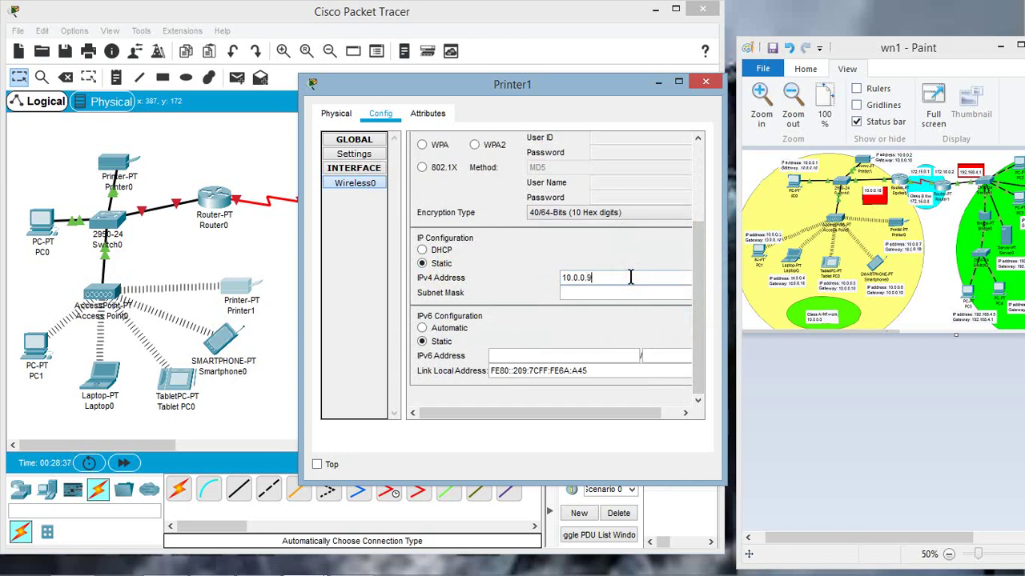
pyautogui.click(618, 293)
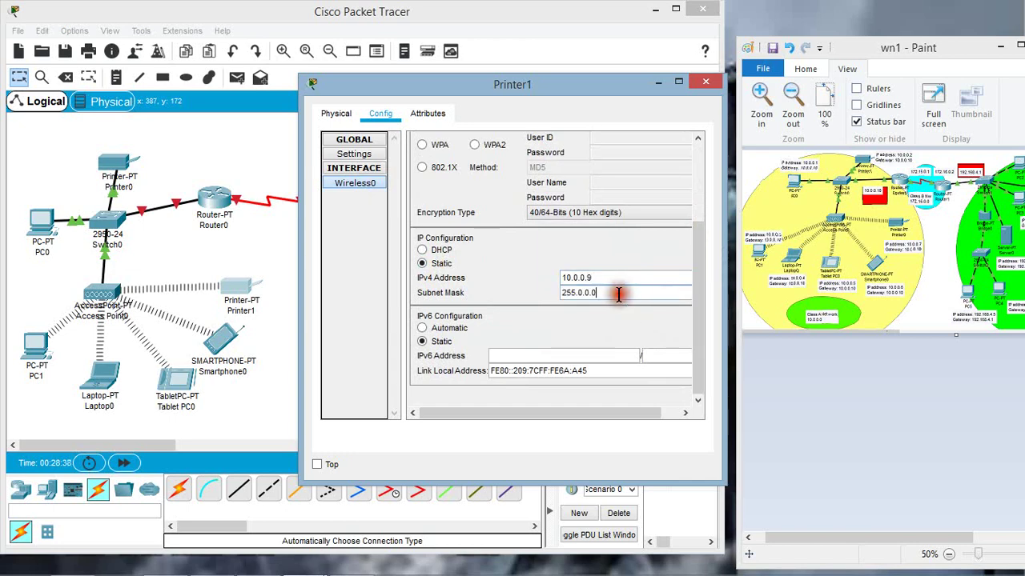
# Set Printer1's IPv4 default gateway to 10.0.0.10 and close its window.
pyautogui.click(360, 155)
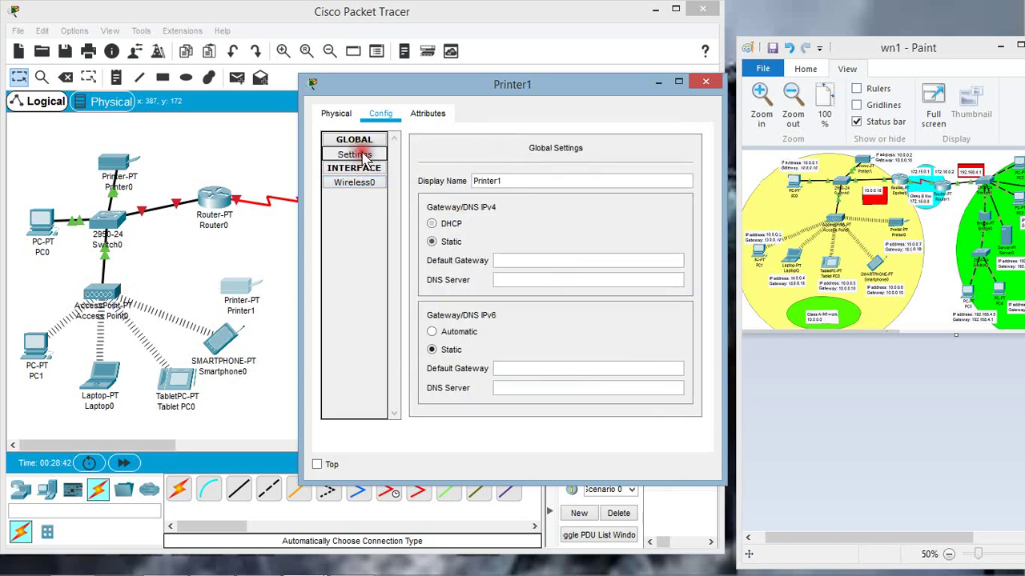
pyautogui.click(522, 260)
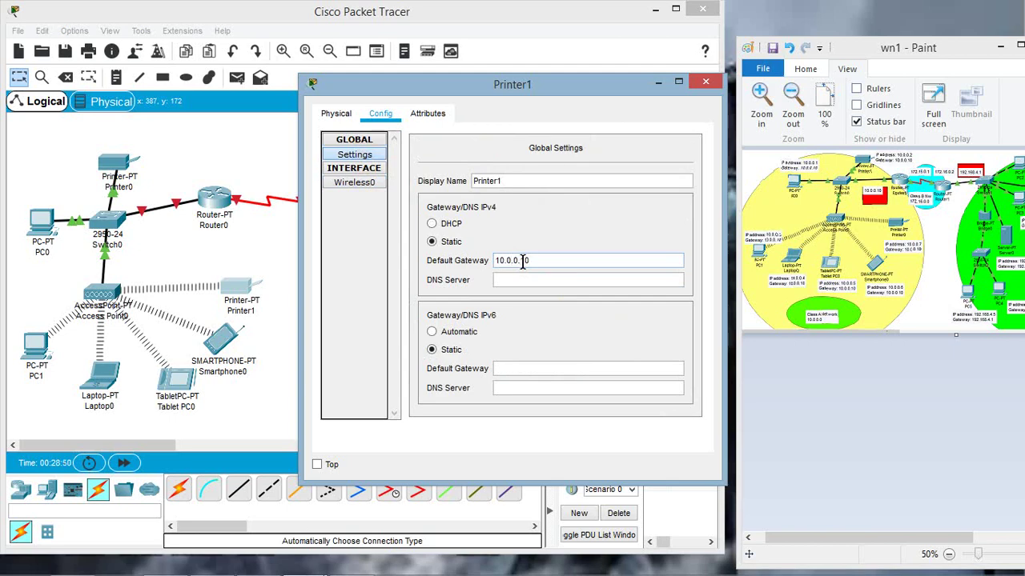
pyautogui.click(705, 82)
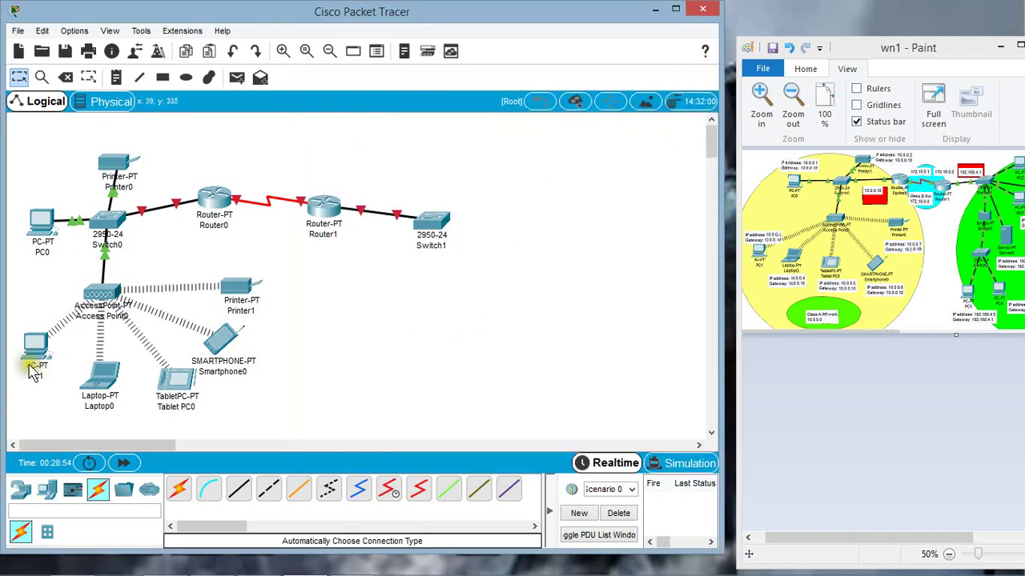
pyautogui.moveTo(41, 354)
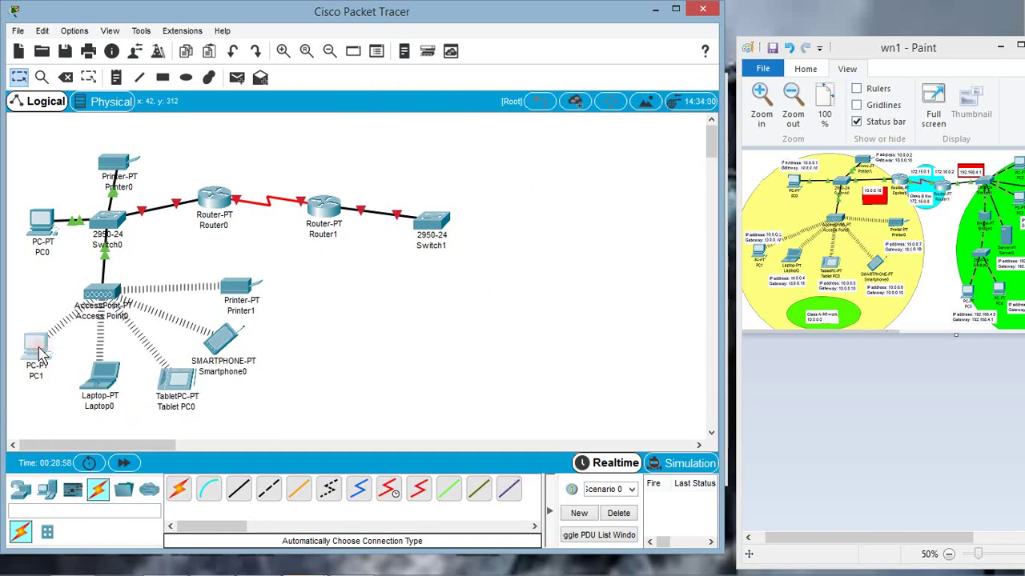
# Open PC1's PC Wireless utility, view the link information and refresh the list of available wireless networks.
pyautogui.click(42, 354)
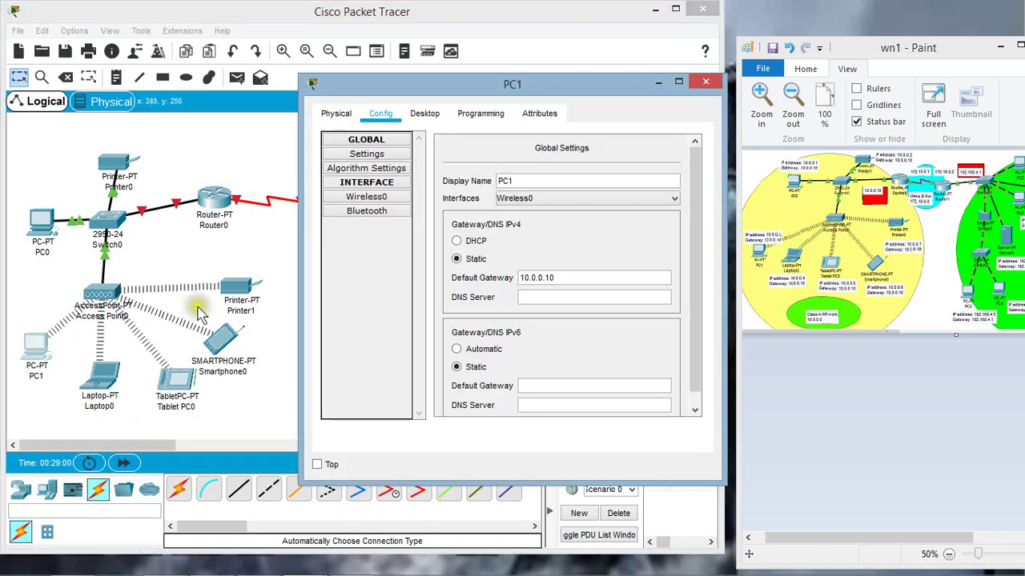
pyautogui.click(424, 114)
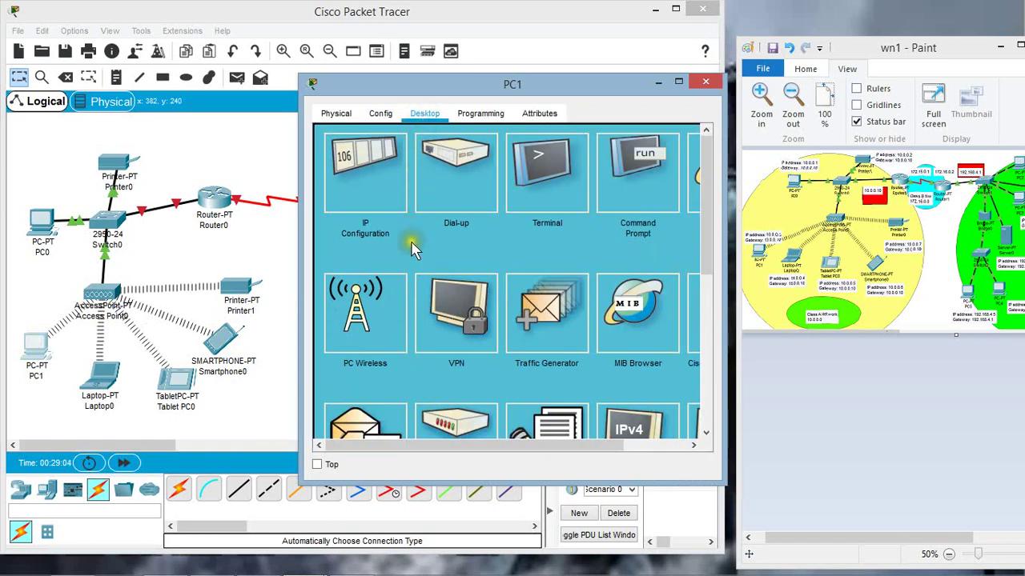
pyautogui.click(359, 328)
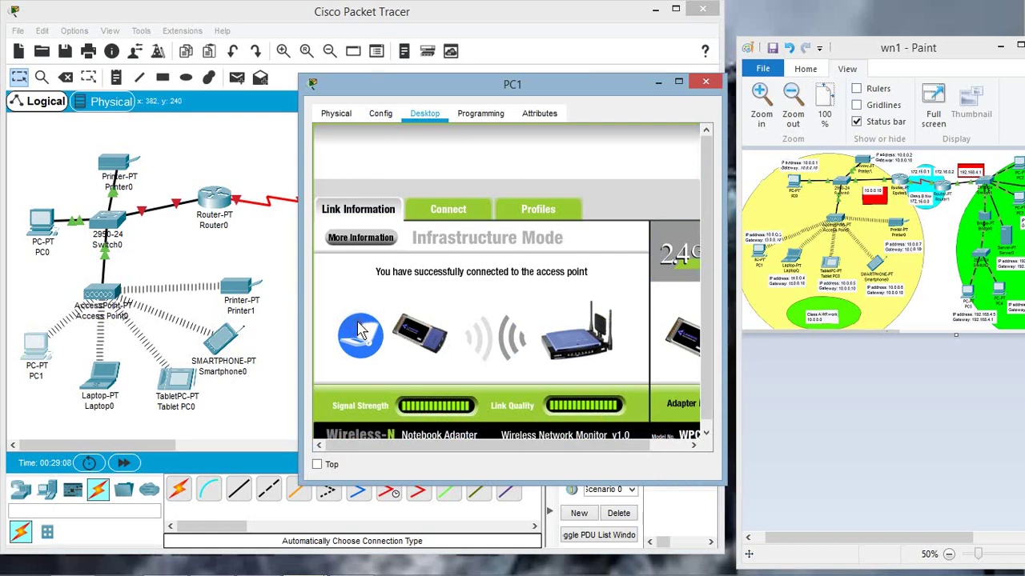
pyautogui.scroll(-1, 703, 265)
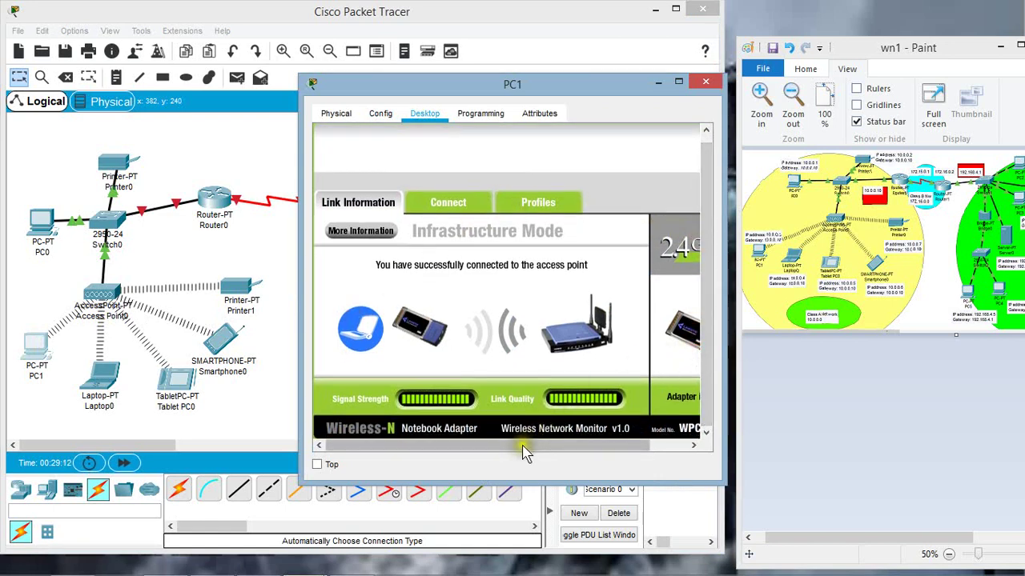
pyautogui.moveTo(465, 448); pyautogui.dragTo(575, 460)
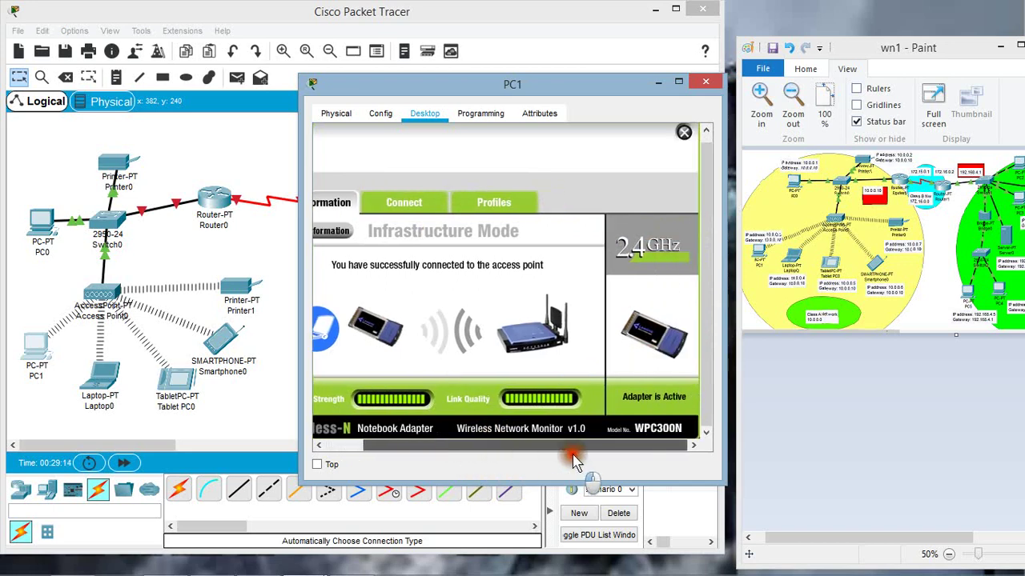
pyautogui.moveTo(499, 449); pyautogui.dragTo(457, 457)
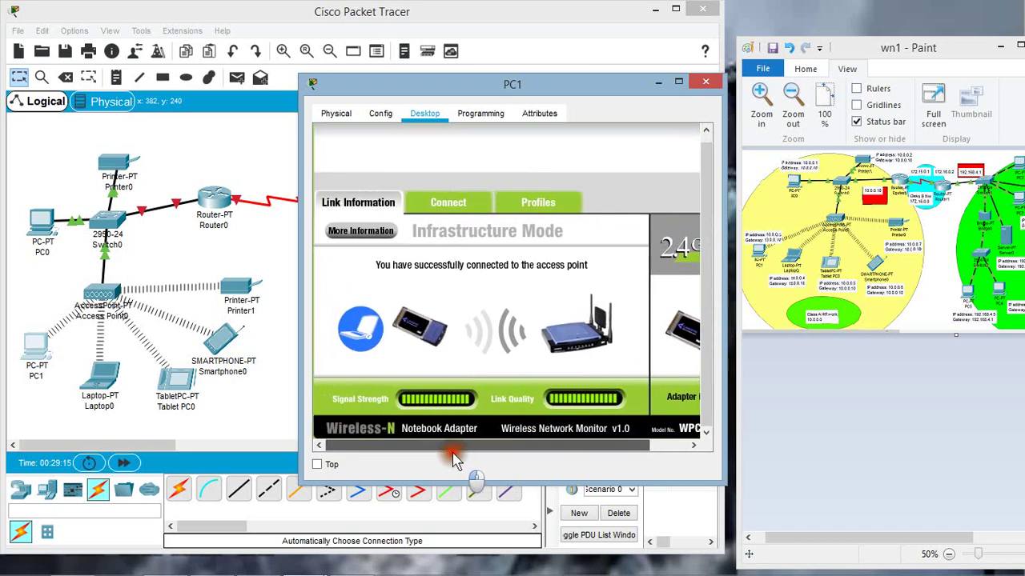
pyautogui.click(468, 202)
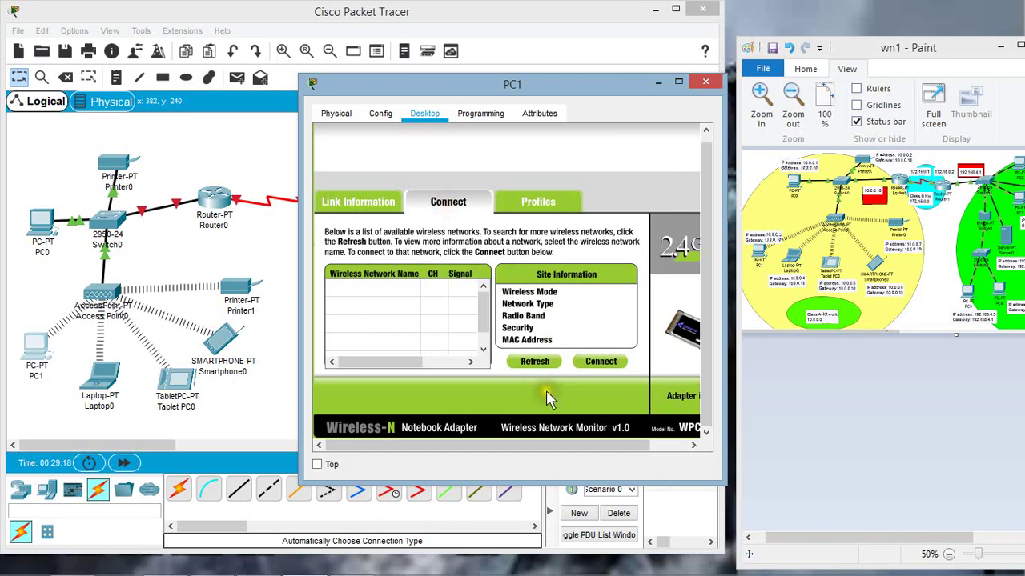
pyautogui.click(533, 361)
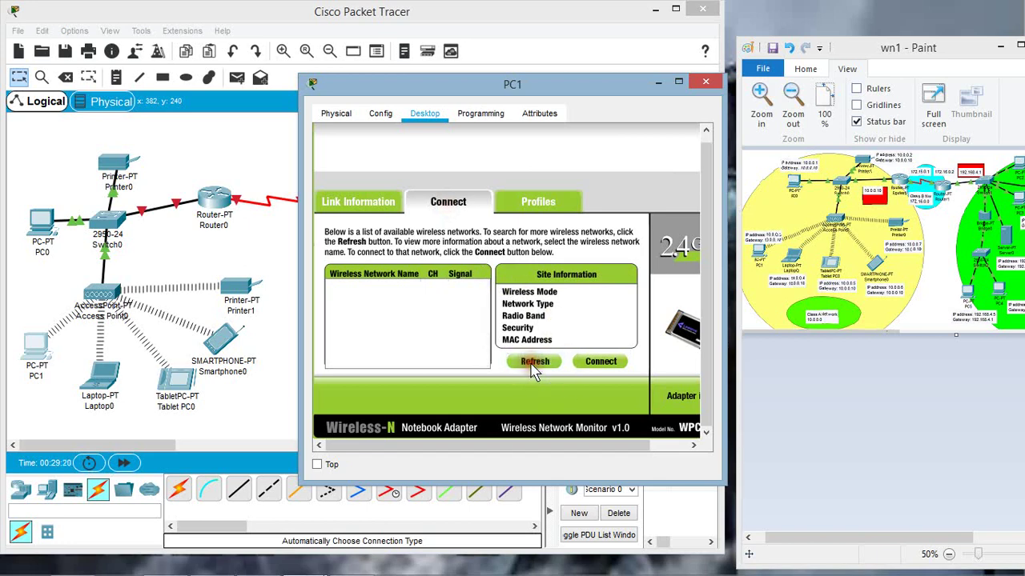
pyautogui.click(531, 362)
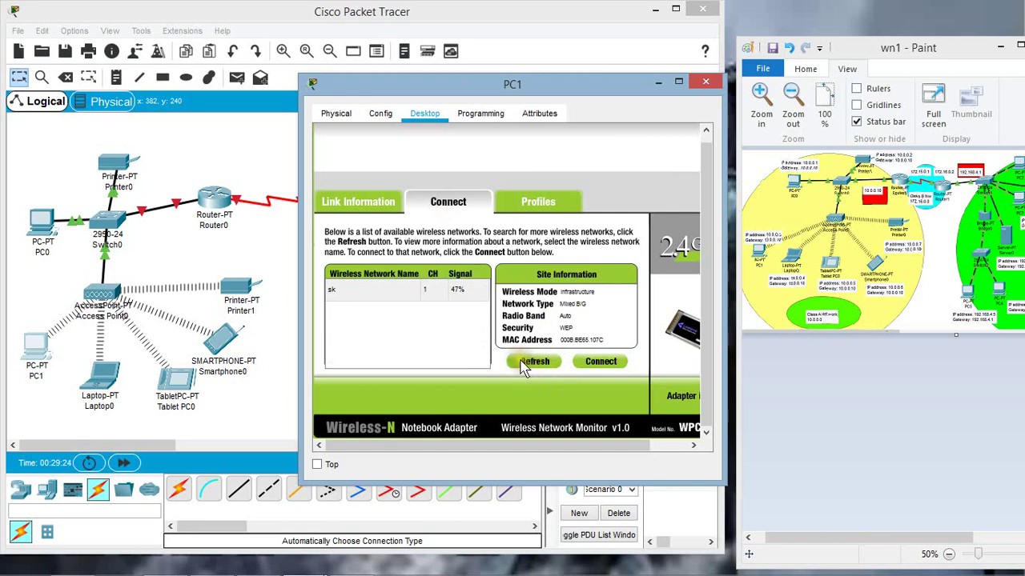
# Connect PC1 to the sk wireless network using 64-bit WEP and the network's WEP key, and close PC1's window.
pyautogui.click(338, 295)
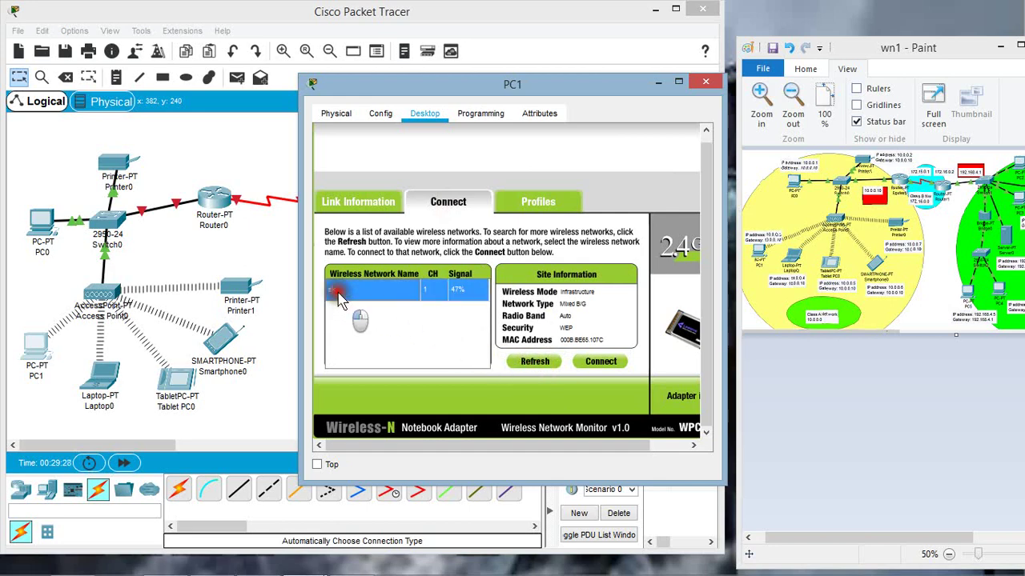
pyautogui.click(606, 365)
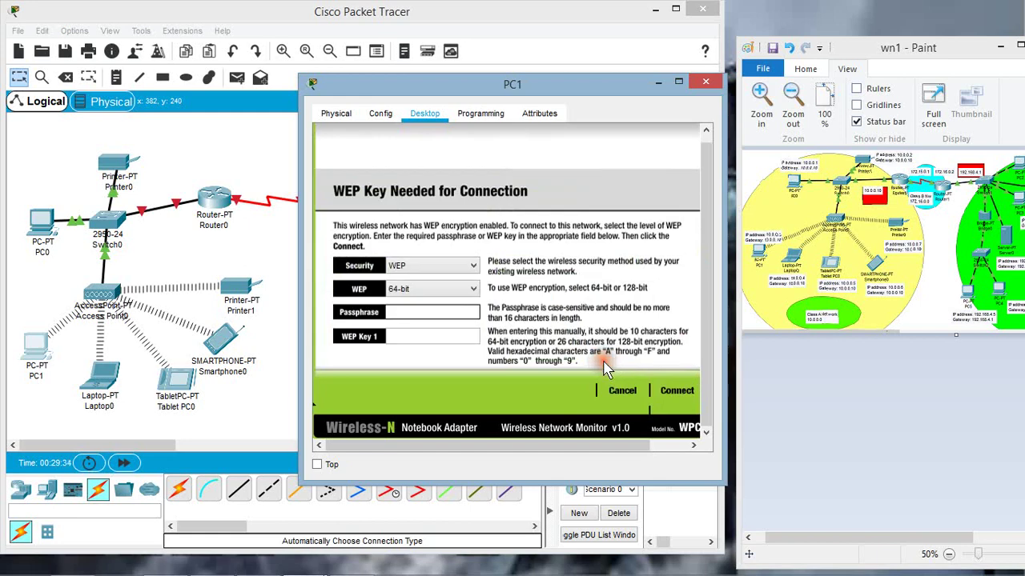
pyautogui.click(671, 394)
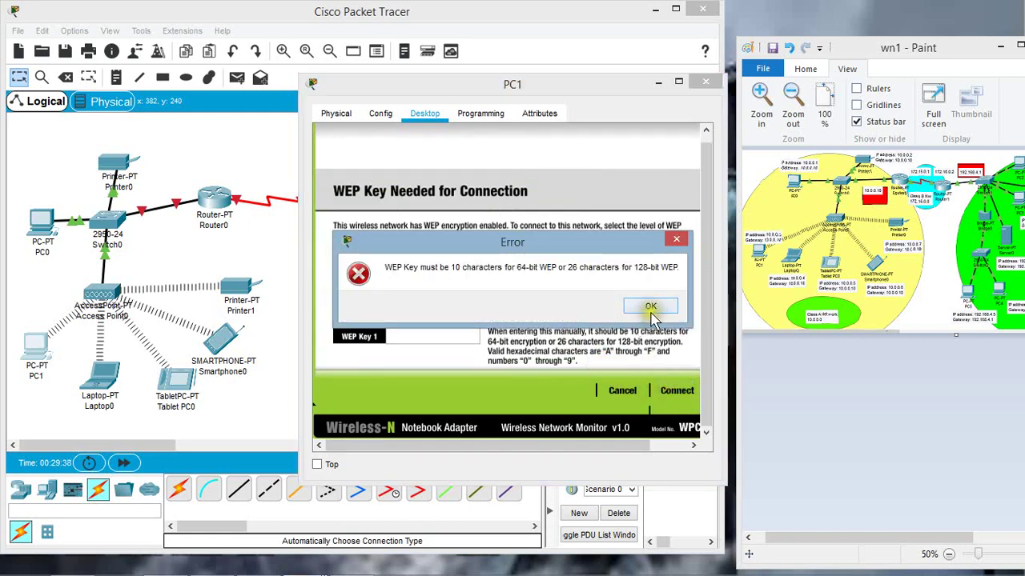
pyautogui.click(650, 310)
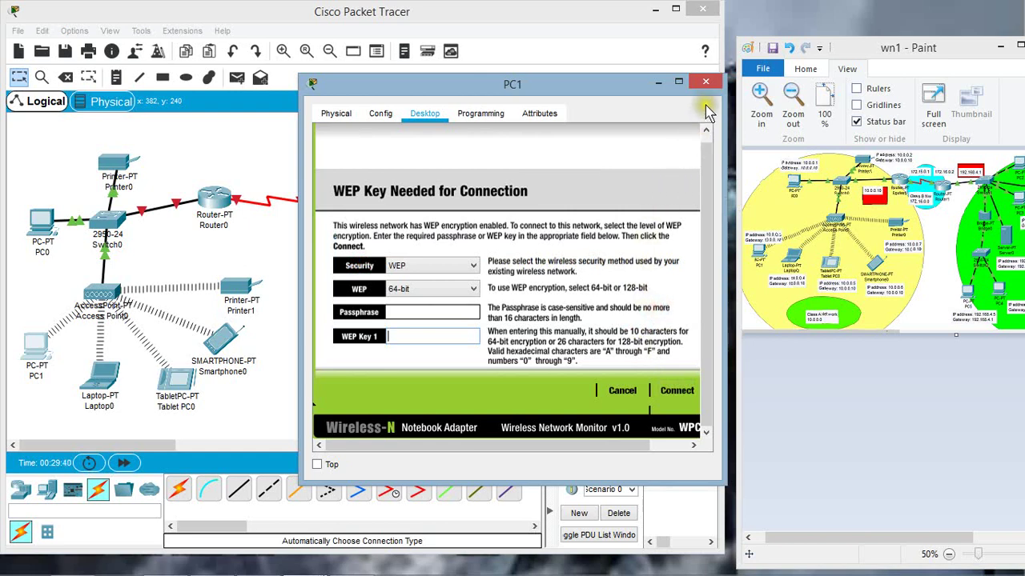
pyautogui.click(413, 335)
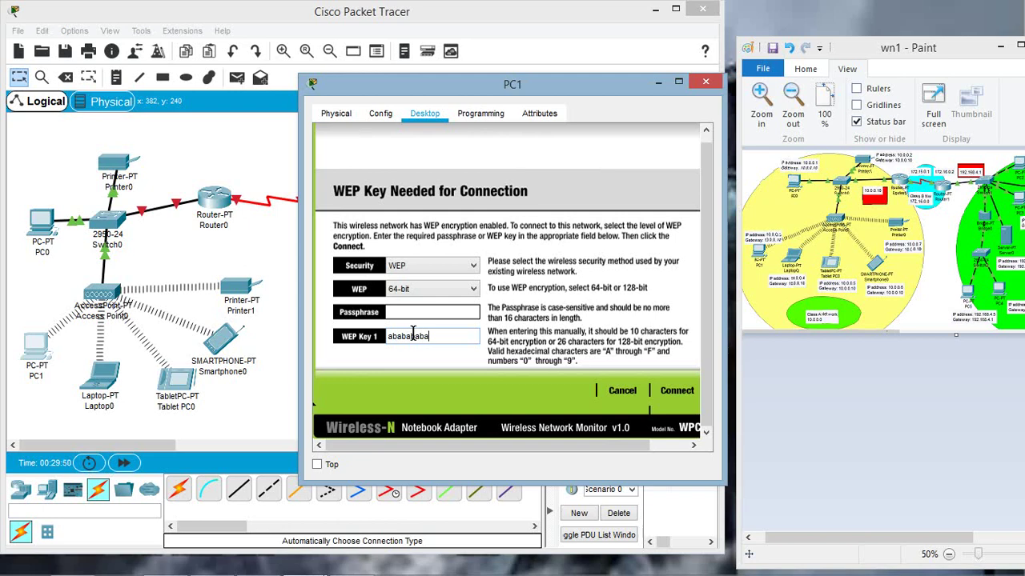
pyautogui.click(677, 393)
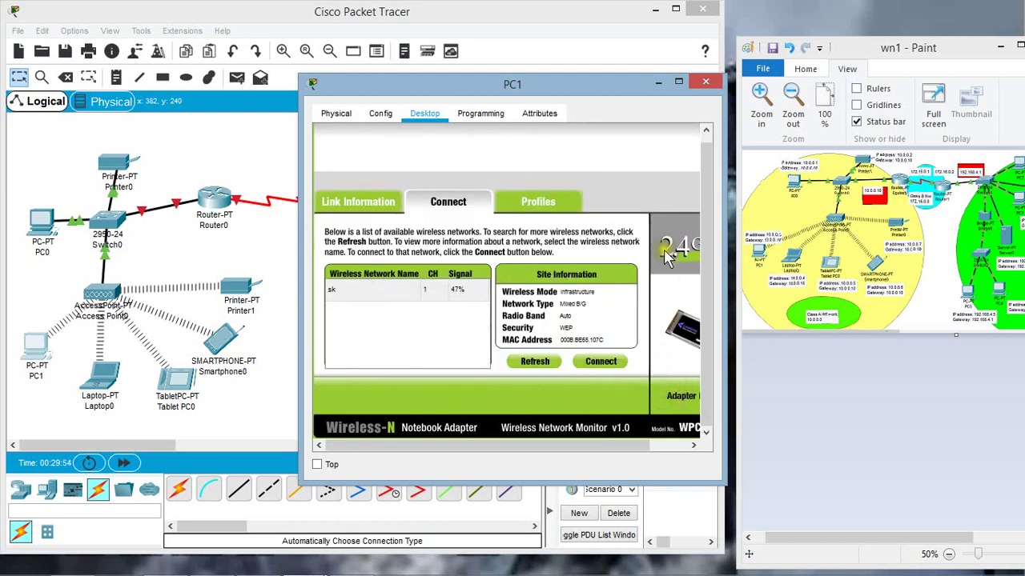
pyautogui.click(705, 81)
pyautogui.click(31, 394)
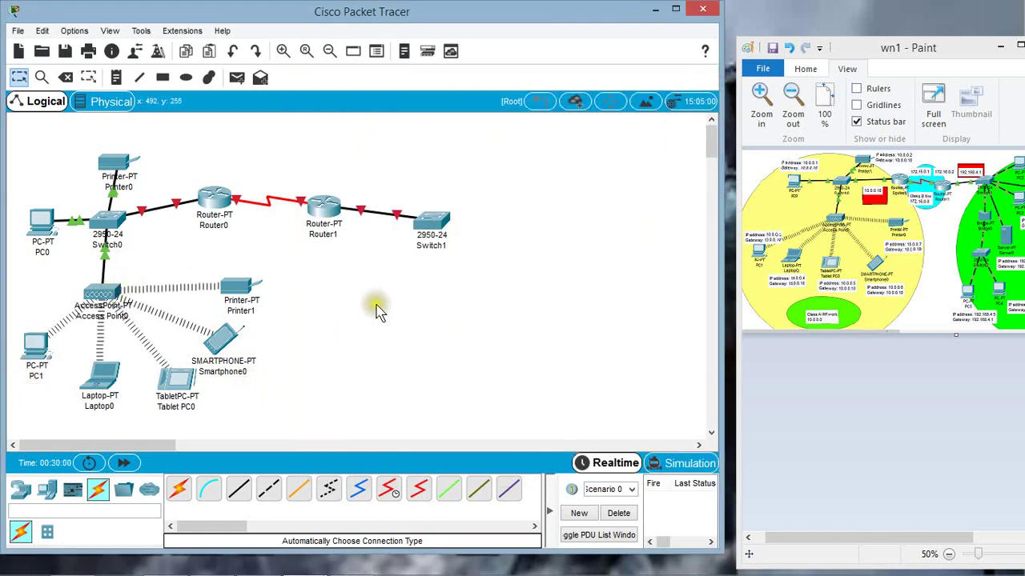
# Give PC0's FastEthernet0 interface the static IPv4 address 10.0.0.1 with subnet mask 255.0.0.0.
pyautogui.click(45, 223)
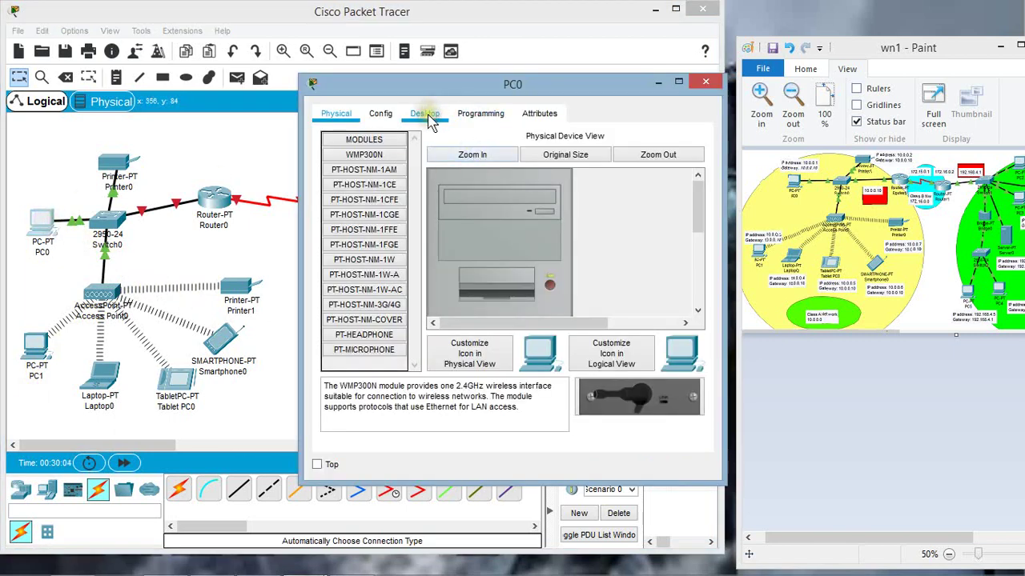
pyautogui.click(383, 117)
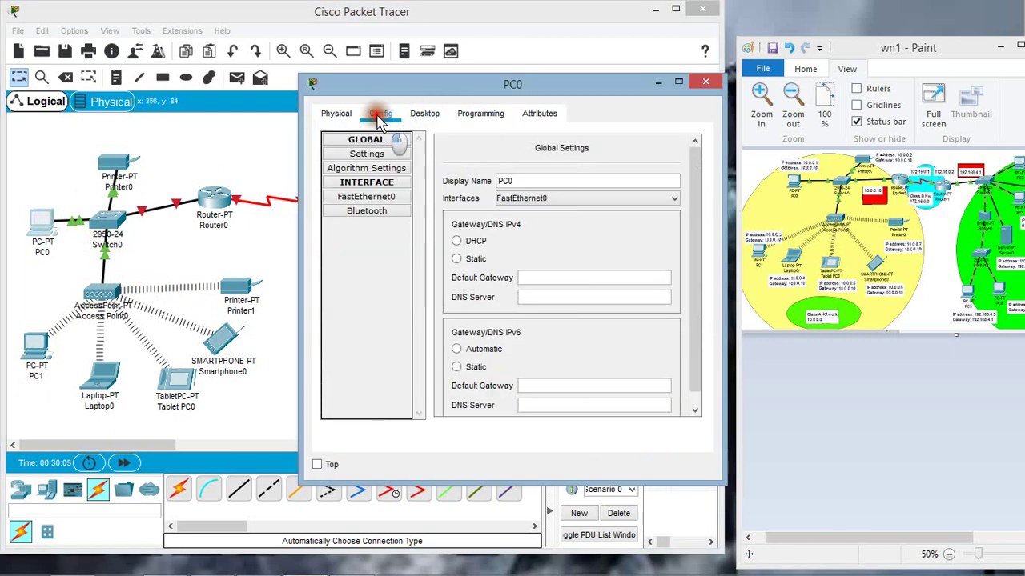
pyautogui.click(378, 202)
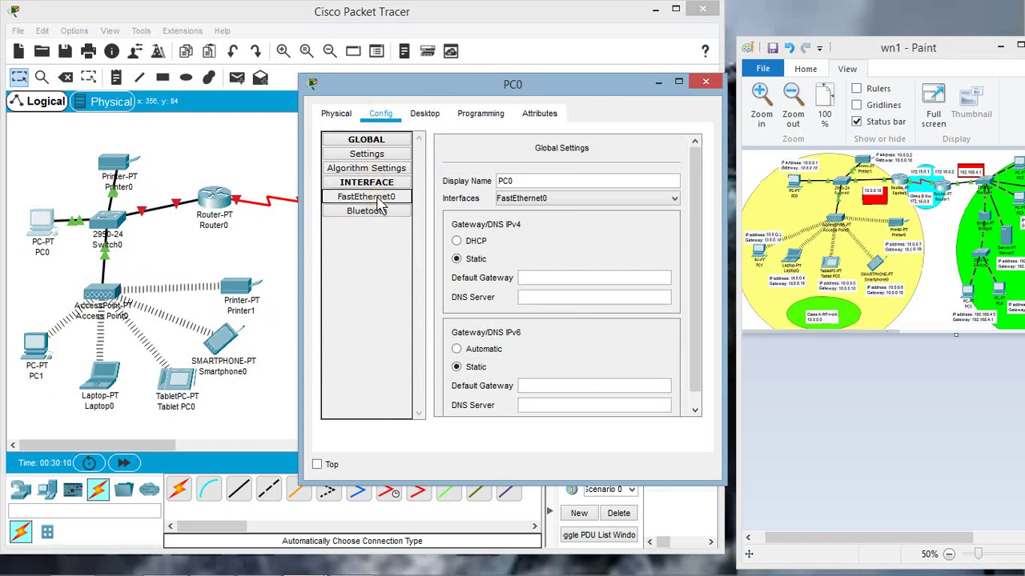
pyautogui.click(381, 203)
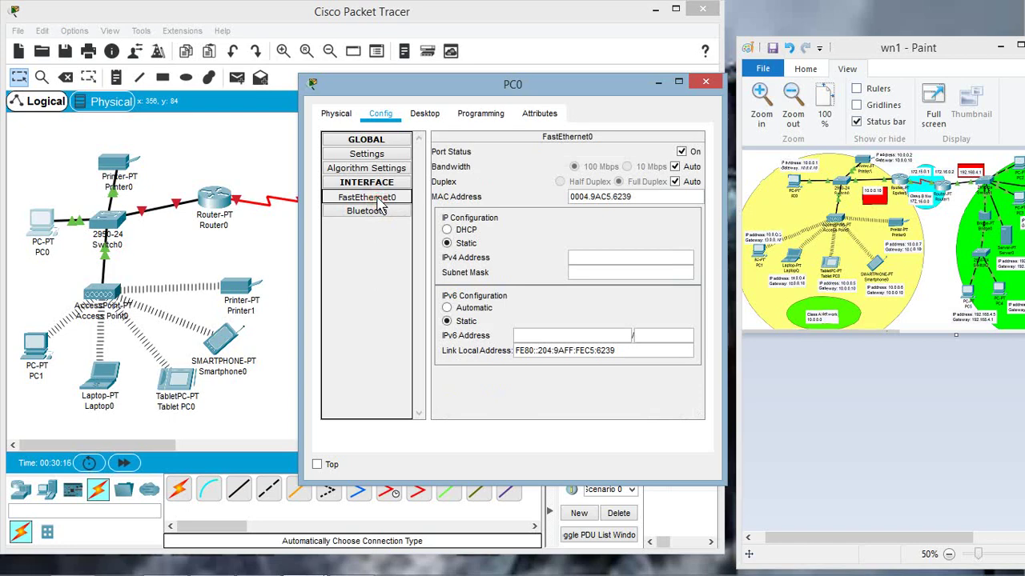
pyautogui.click(381, 205)
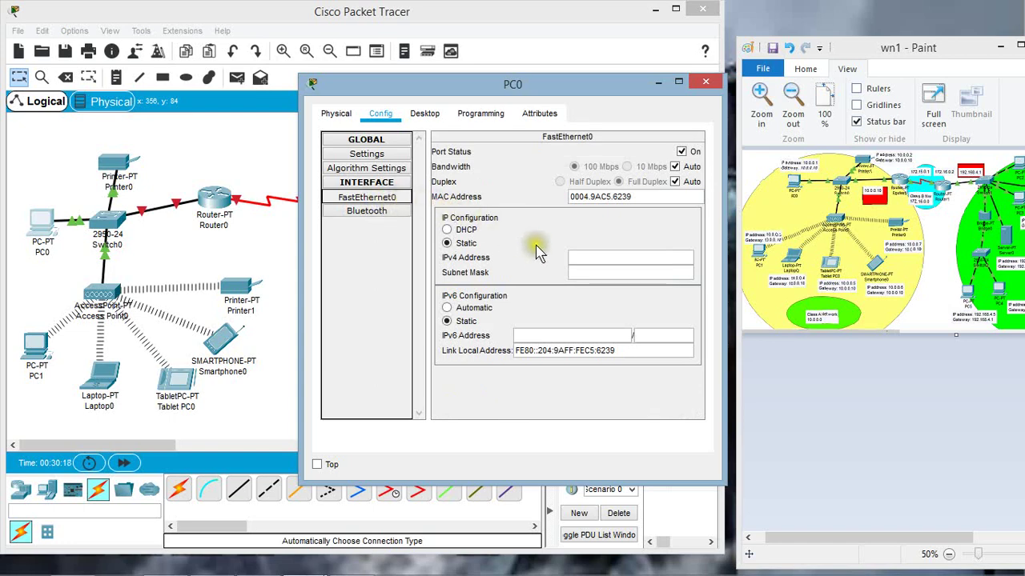
pyautogui.click(594, 262)
pyautogui.click(595, 263)
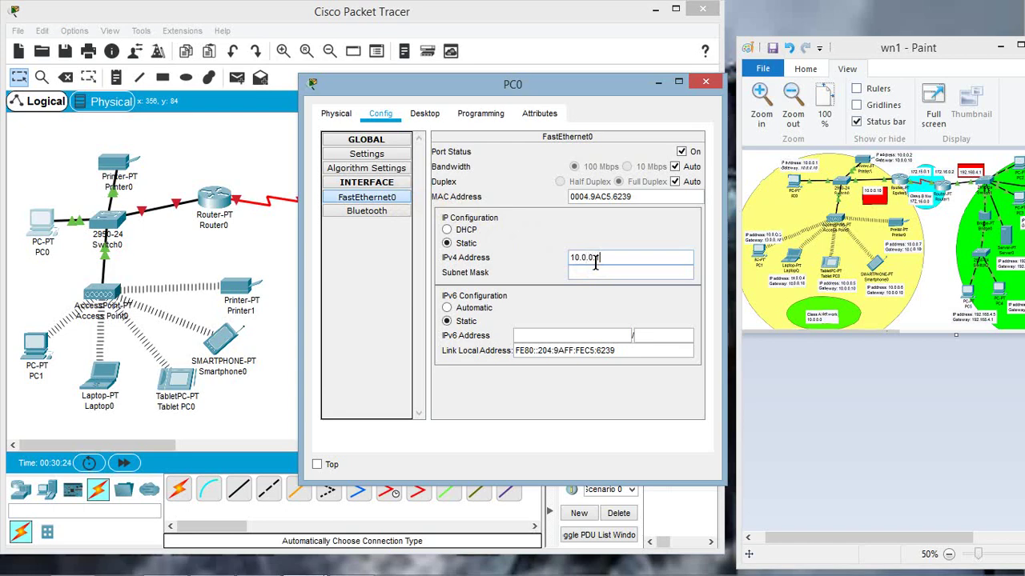
pyautogui.write('.1')
pyautogui.click(587, 275)
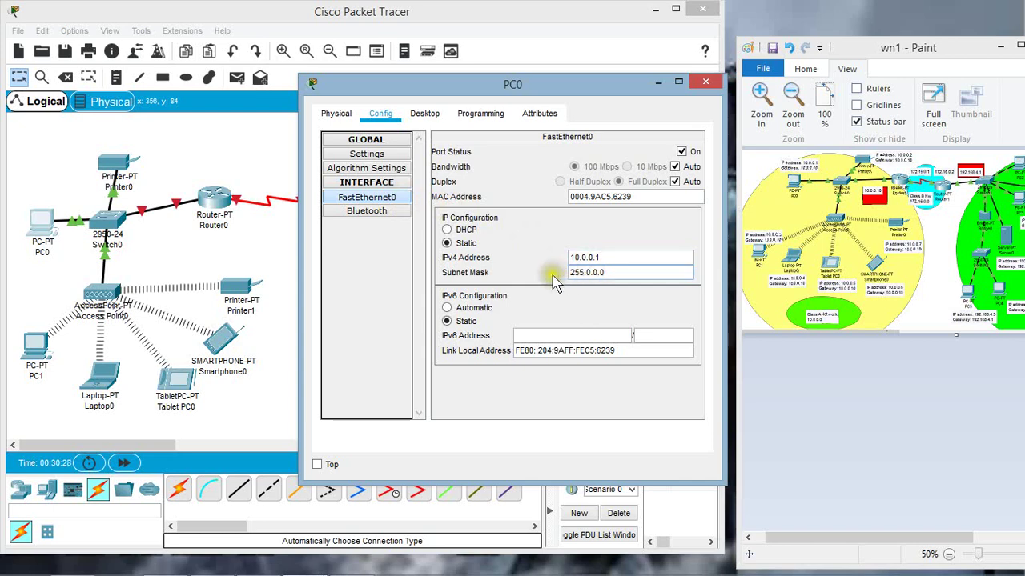
# Set PC0's IPv4 default gateway to 10.0.0.10 and close its window.
pyautogui.click(367, 153)
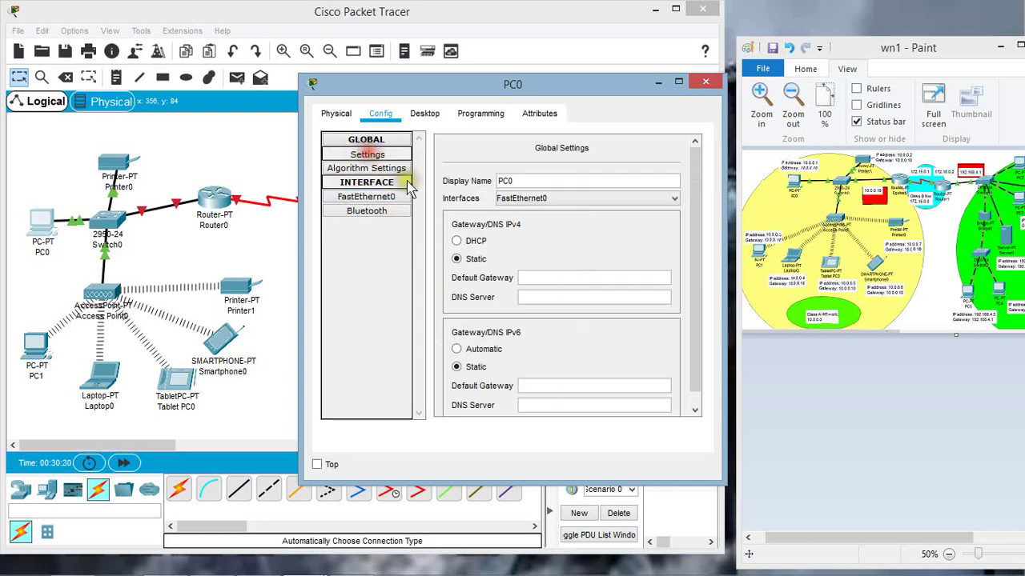
pyautogui.click(540, 277)
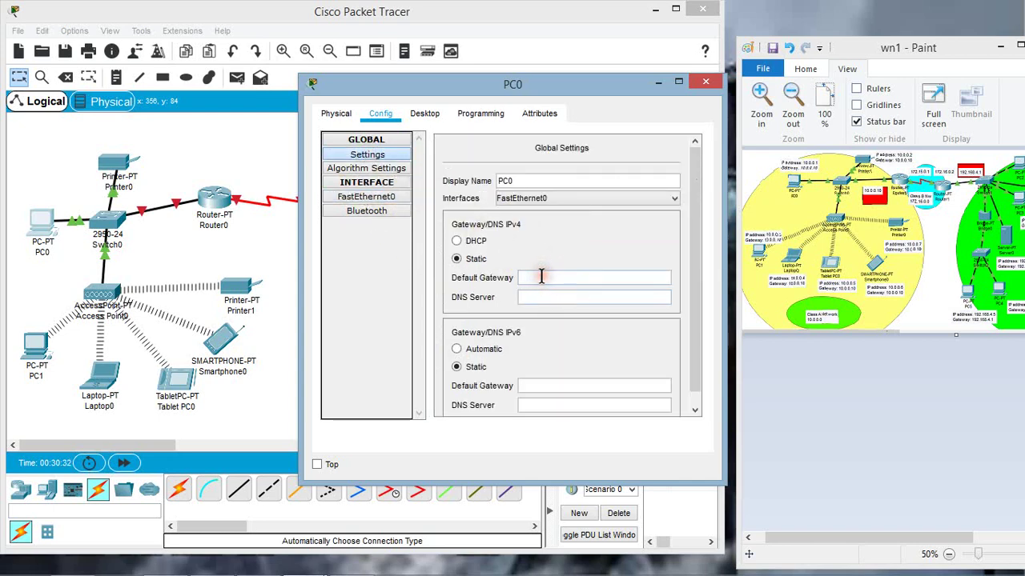
pyautogui.write('10.0.0.10')
pyautogui.click(706, 81)
# Give Printer0's FastEthernet0 interface the static IPv4 address 10.0.0.2 with subnet mask 255.0.0.0.
pyautogui.click(117, 166)
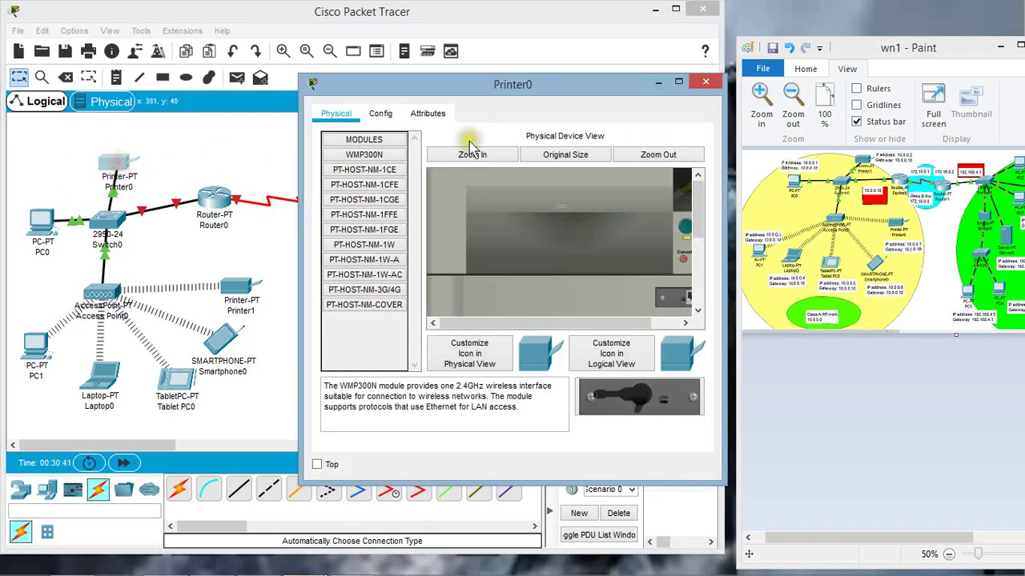
pyautogui.click(381, 113)
pyautogui.click(364, 182)
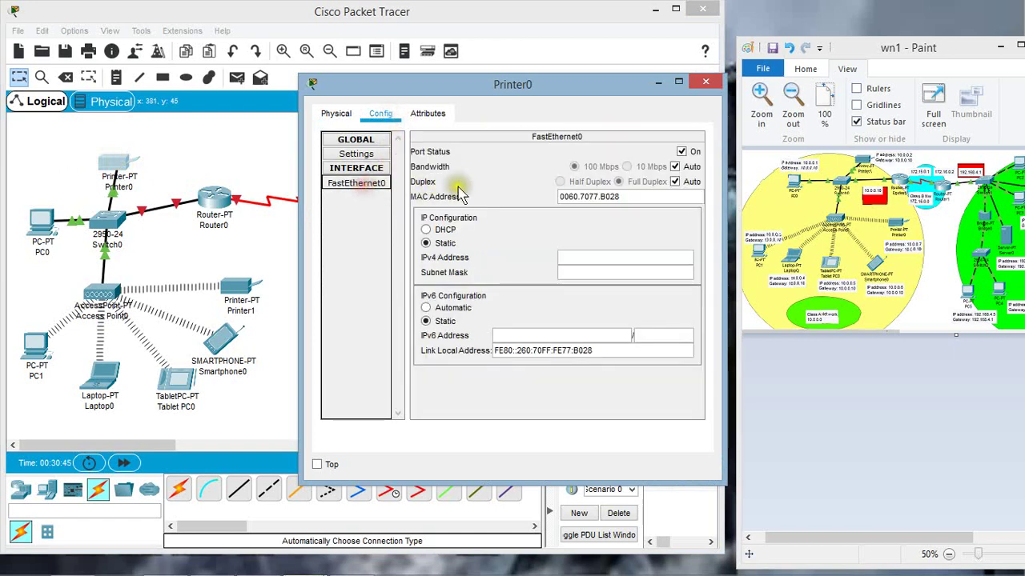
pyautogui.click(590, 257)
pyautogui.write('10')
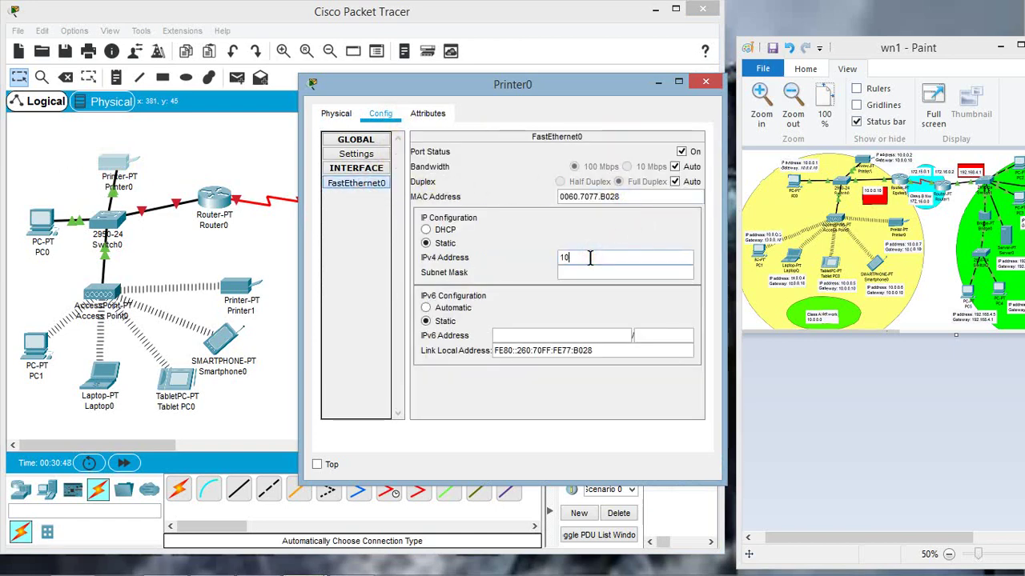
pyautogui.write('.0.0.2')
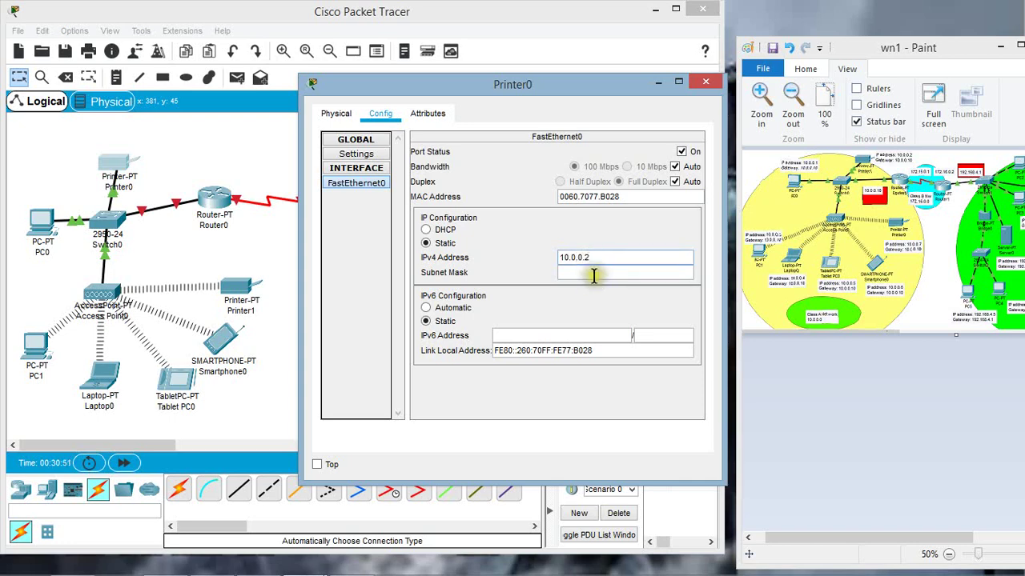
pyautogui.click(592, 273)
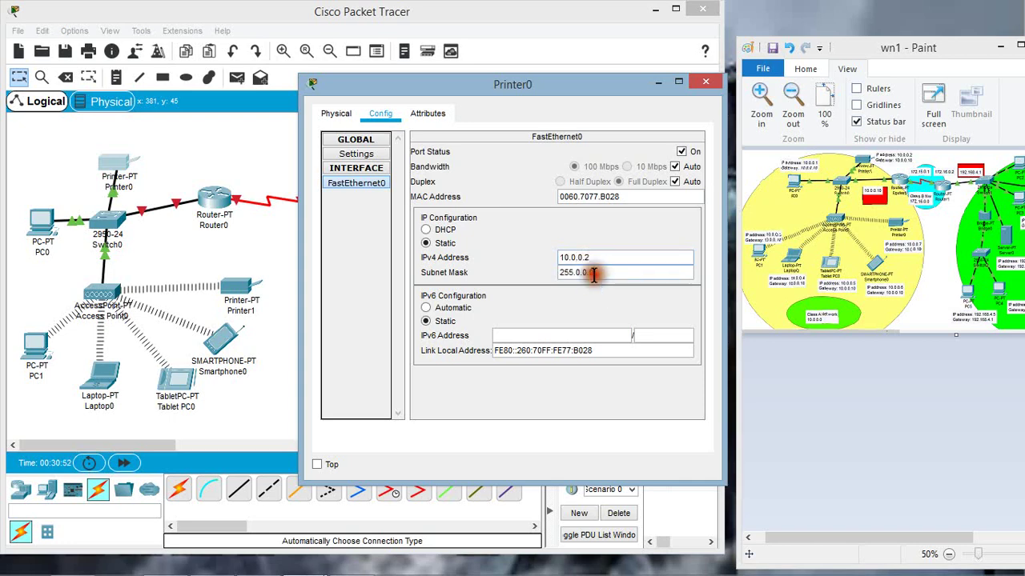
# Set Printer0's IPv4 default gateway to 10.0.0.10 and close its window.
pyautogui.click(356, 155)
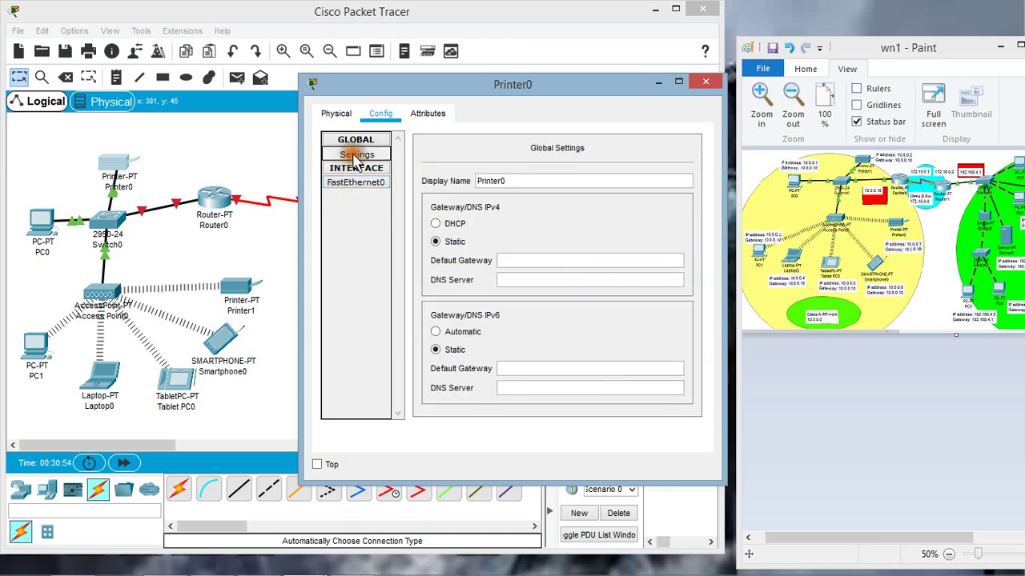
pyautogui.click(544, 260)
pyautogui.write('10.0.0.10')
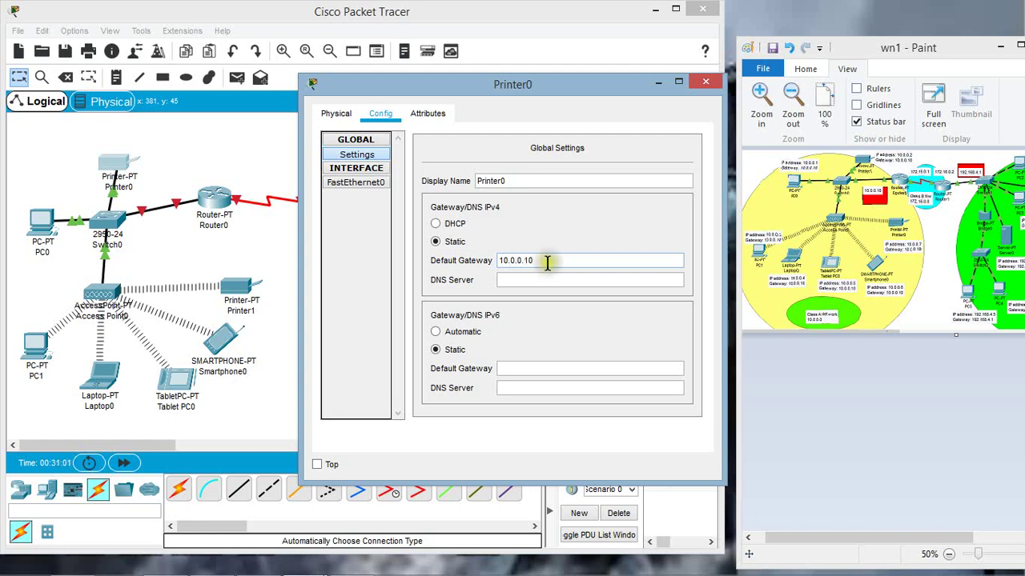
pyautogui.click(699, 88)
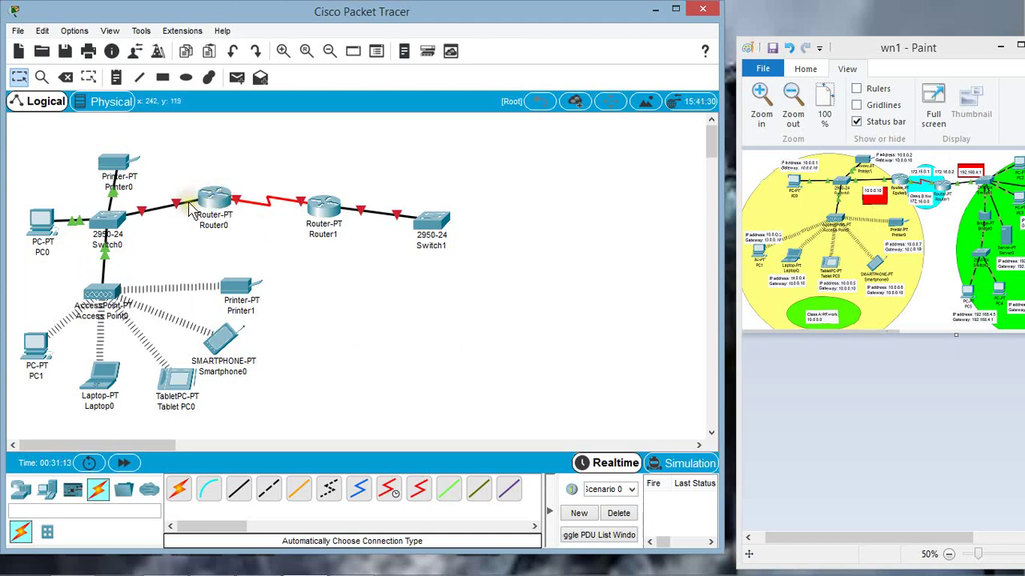
# Check which ports Router0 uses for its links to Switch0 and Router1.
pyautogui.moveTo(187, 207)
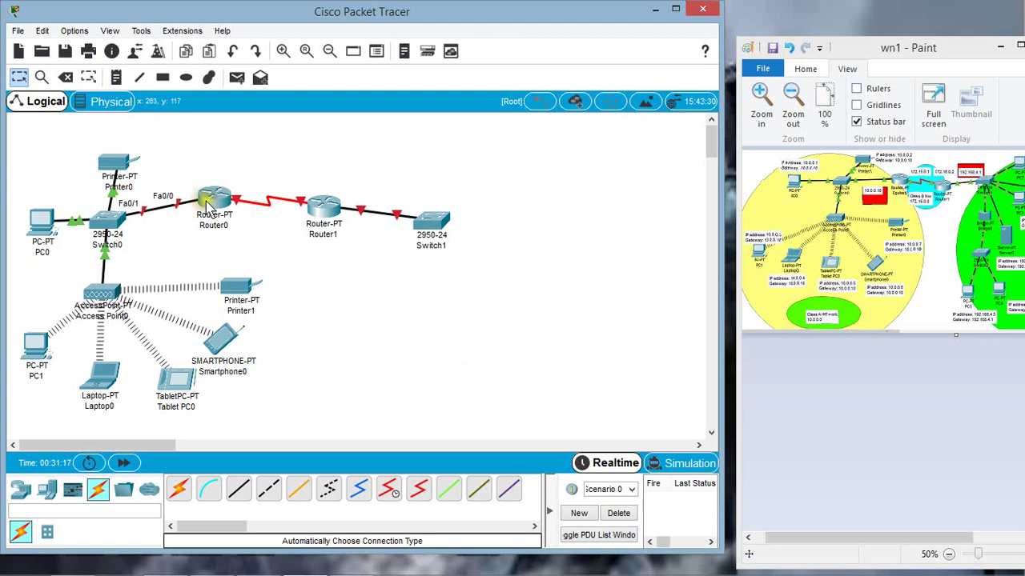
pyautogui.moveTo(241, 206)
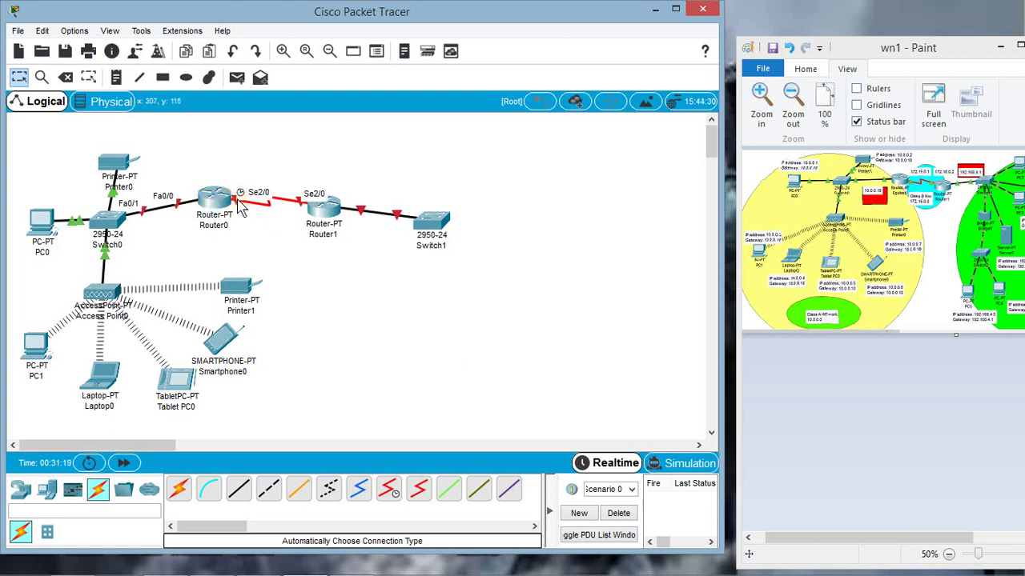
# Give Router0's FastEthernet0/0 interface the IPv4 address 10.0.0.10 with subnet mask 255.0.0.0.
pyautogui.click(216, 200)
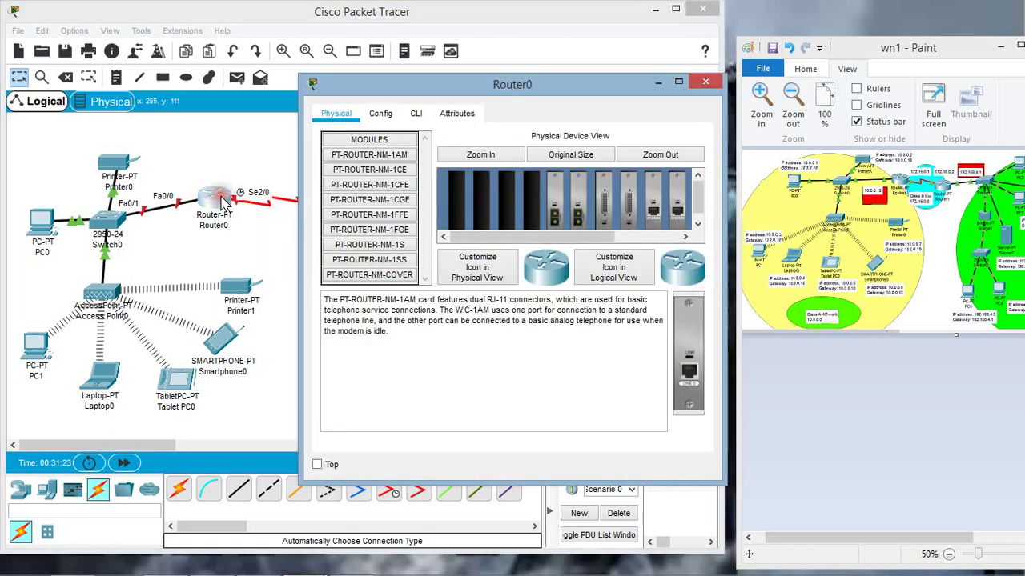
pyautogui.click(382, 114)
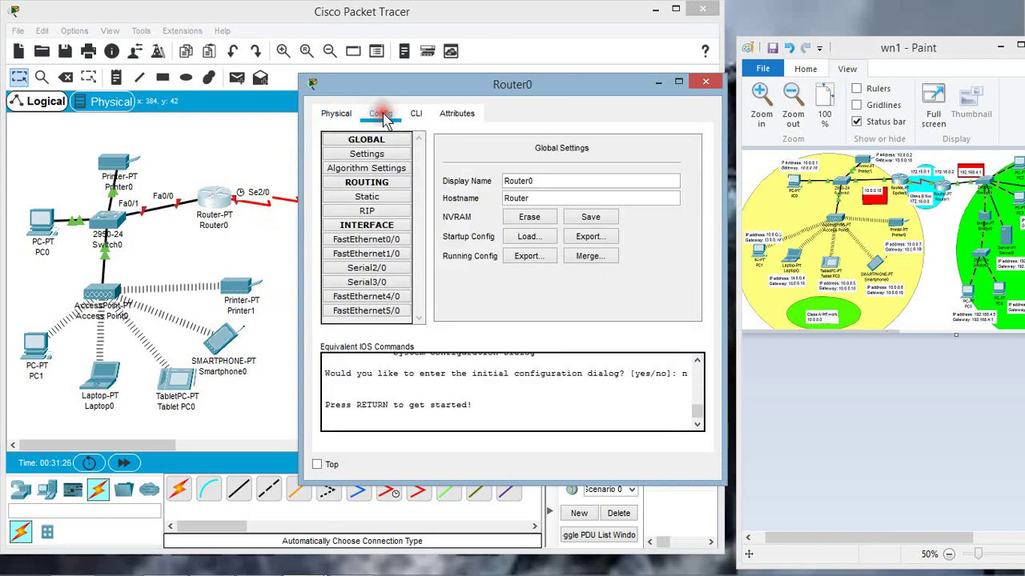
pyautogui.click(390, 242)
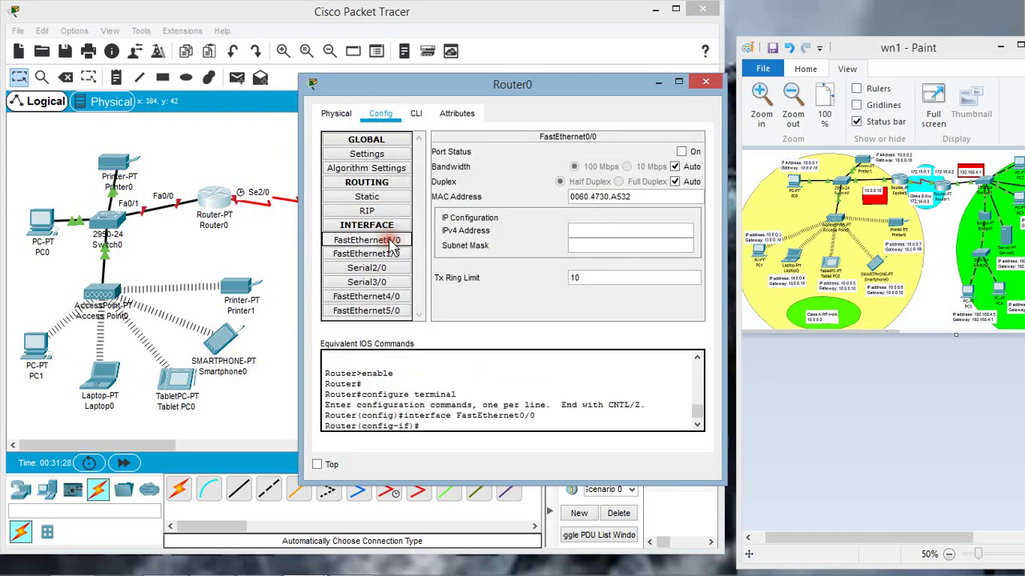
pyautogui.click(591, 232)
pyautogui.write('10.0.0.10')
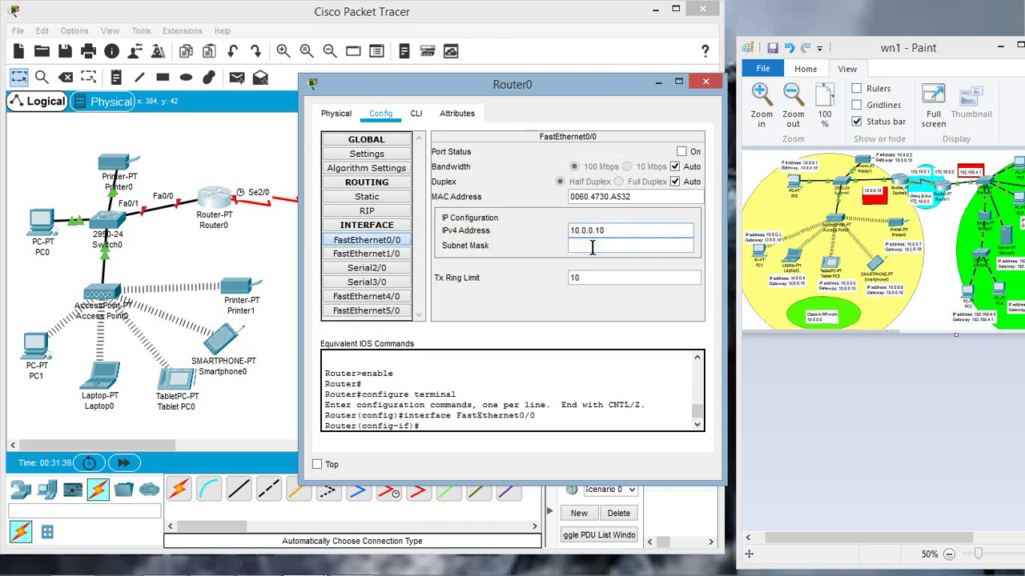
pyautogui.click(592, 249)
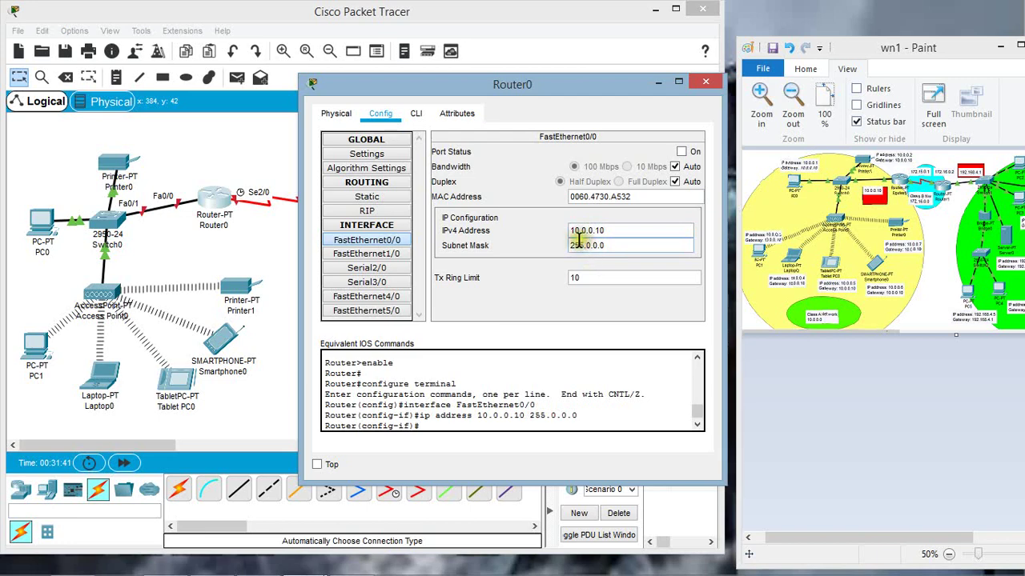
pyautogui.click(349, 157)
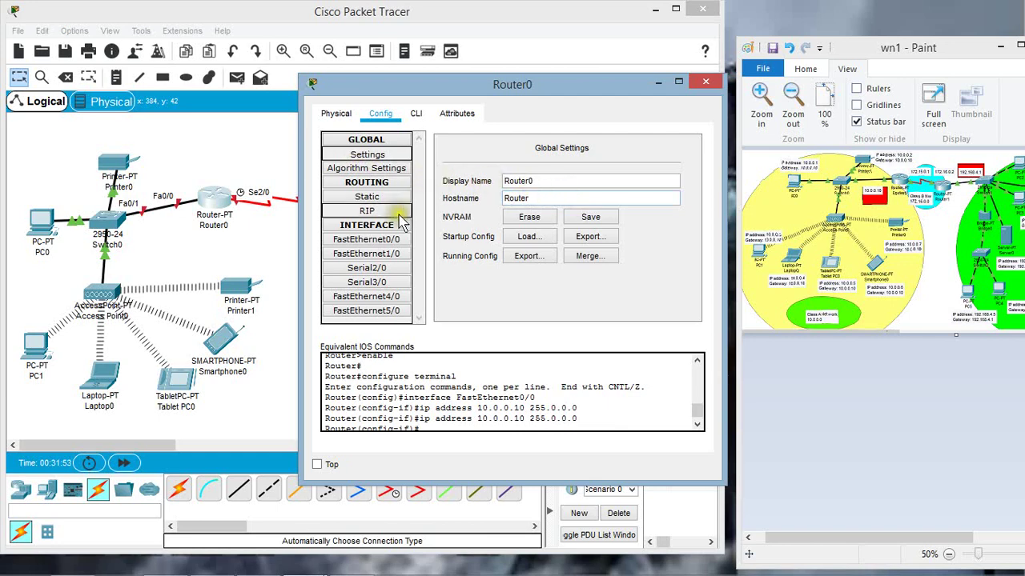
# Give Router0's Serial2/0 interface the IPv4 address 172.16.0.1 with subnet mask 255.255.0.0 and turn the port on.
pyautogui.click(384, 270)
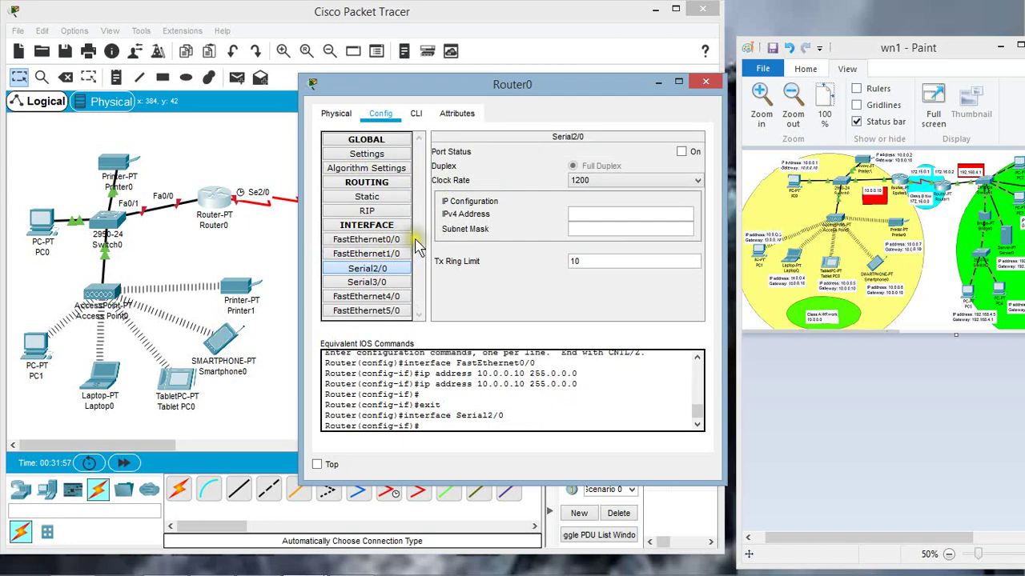
pyautogui.click(581, 215)
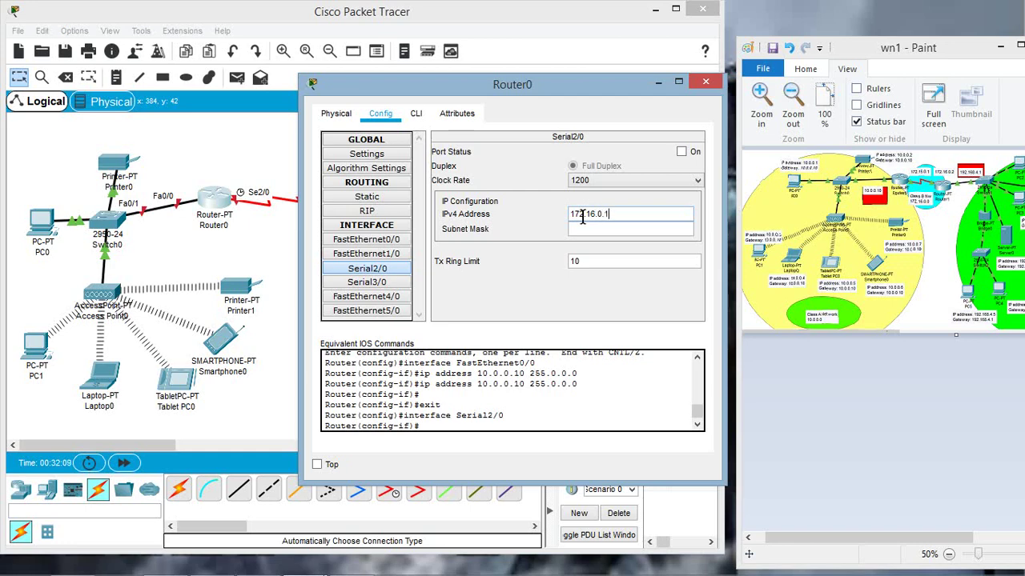
pyautogui.click(582, 230)
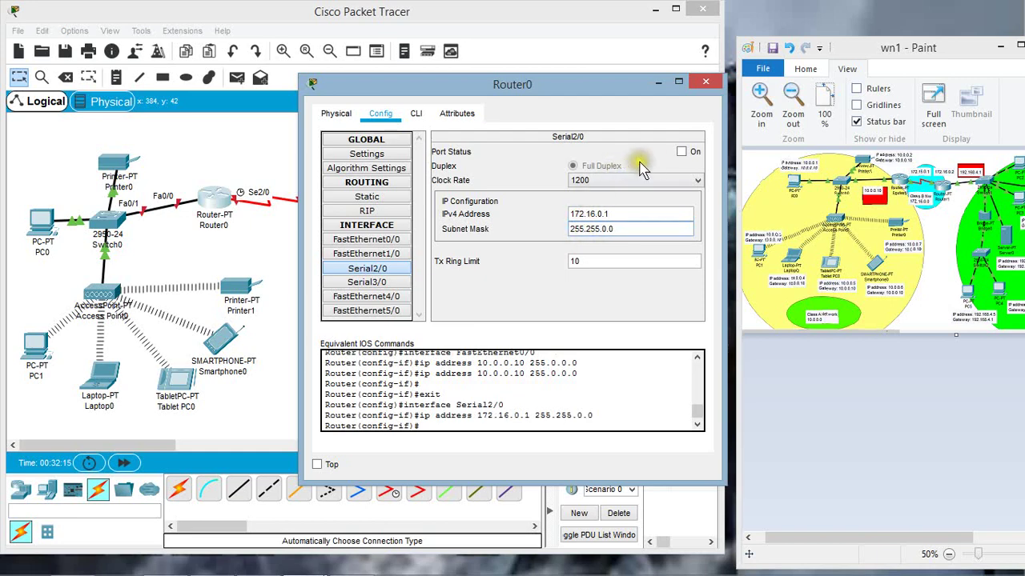
pyautogui.click(682, 153)
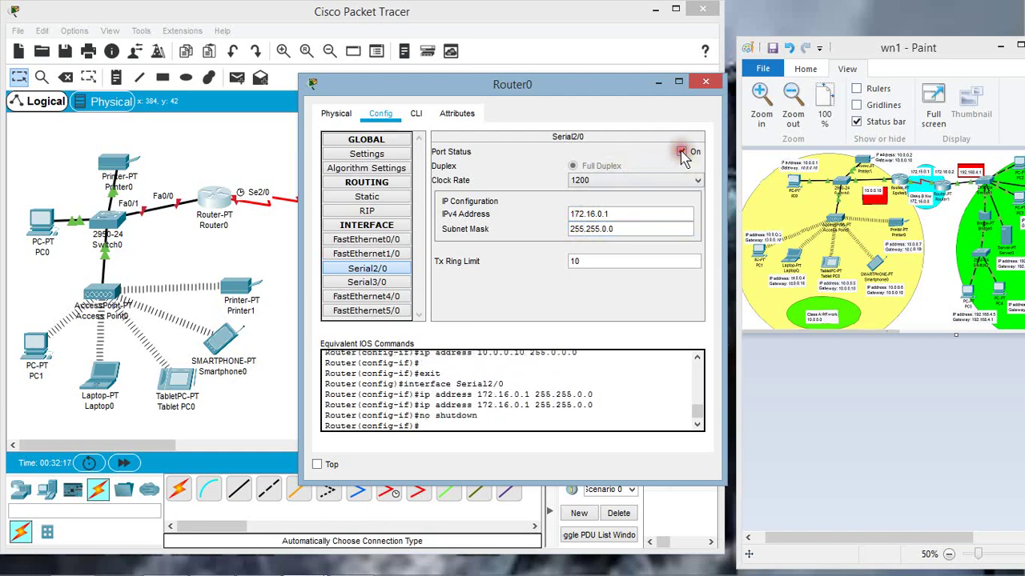
# Turn on Router0's FastEthernet0/0 port and close the router's window.
pyautogui.click(367, 240)
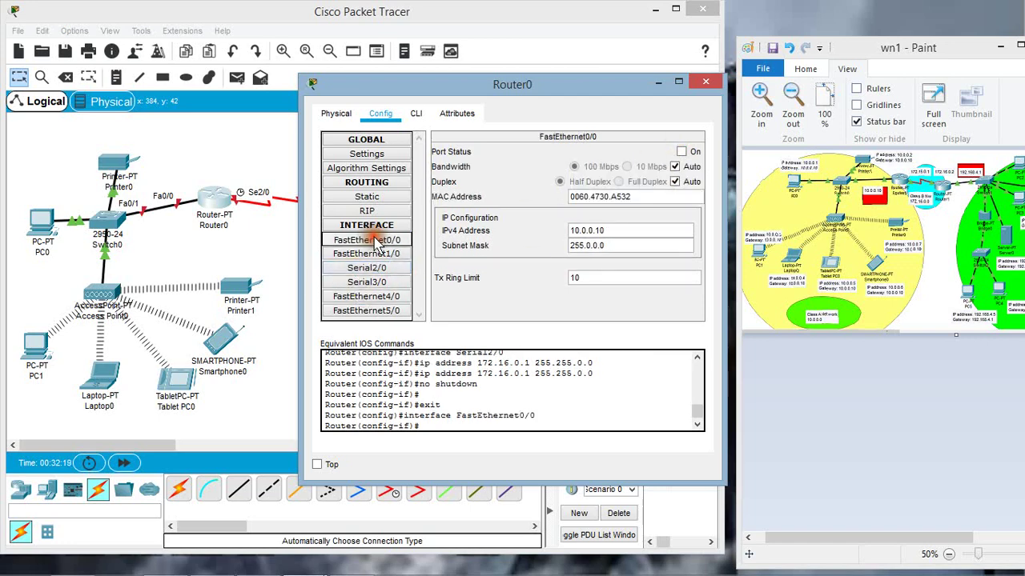
pyautogui.click(681, 152)
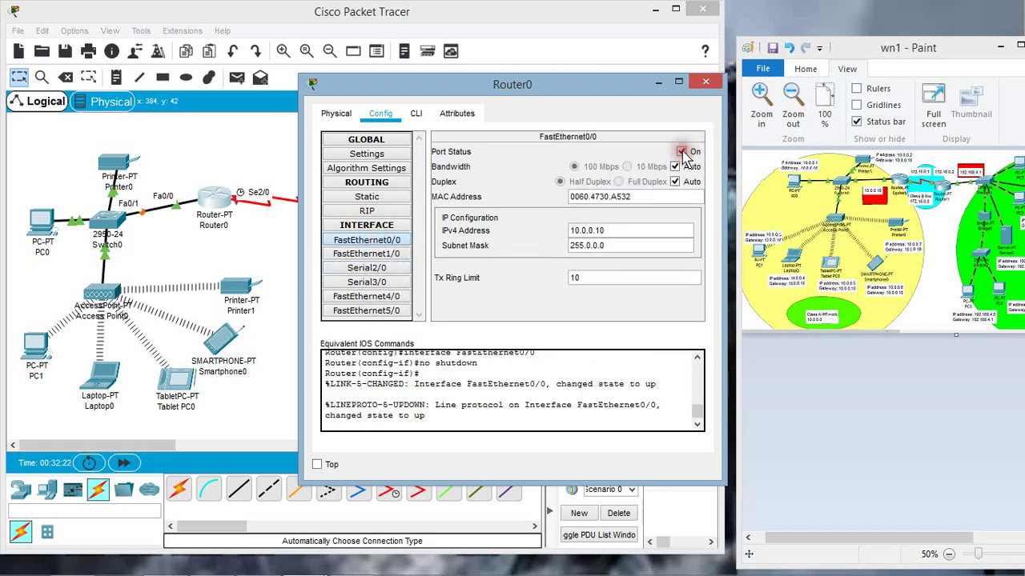
pyautogui.click(710, 90)
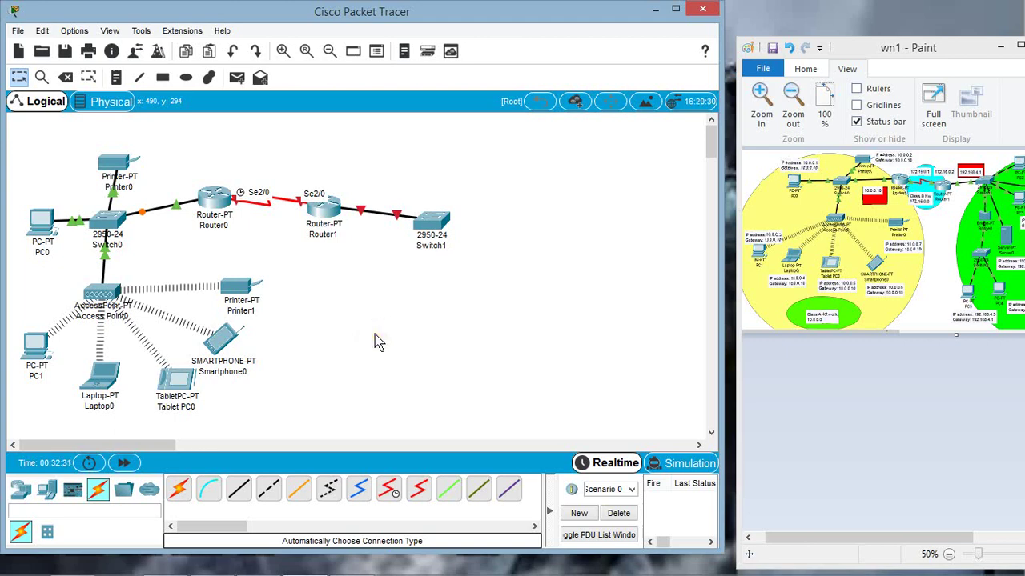
# Give Router1's FastEthernet0/0 interface the IPv4 address 192.168.4.1 with subnet mask 255.255.255.0 and turn the port on.
pyautogui.click(324, 207)
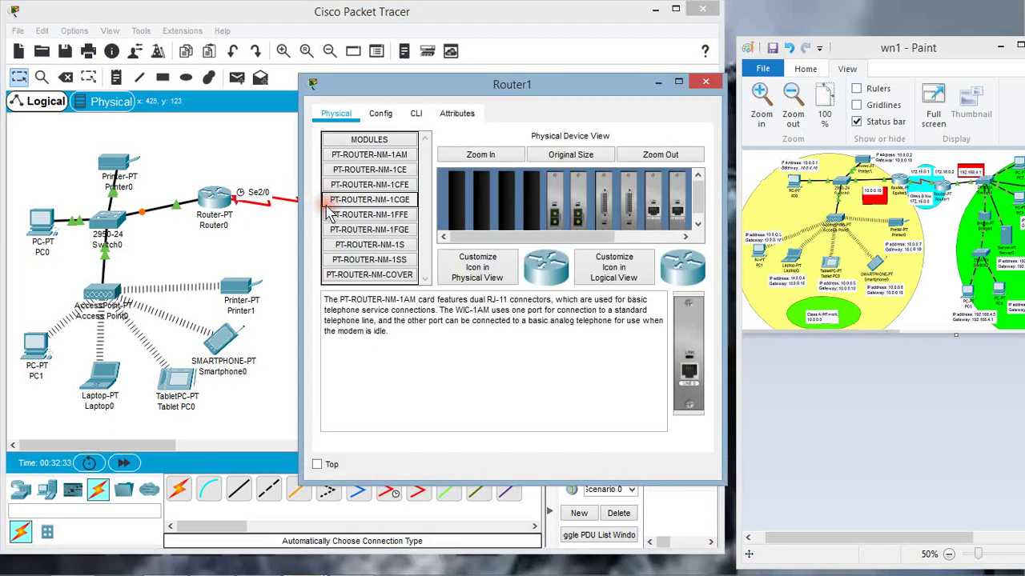
pyautogui.click(382, 114)
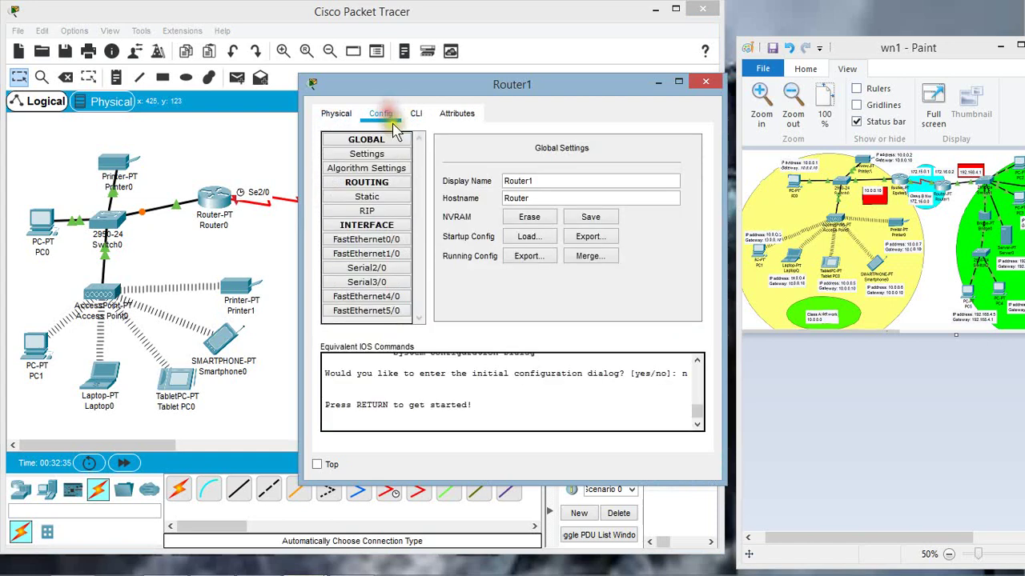
pyautogui.click(383, 240)
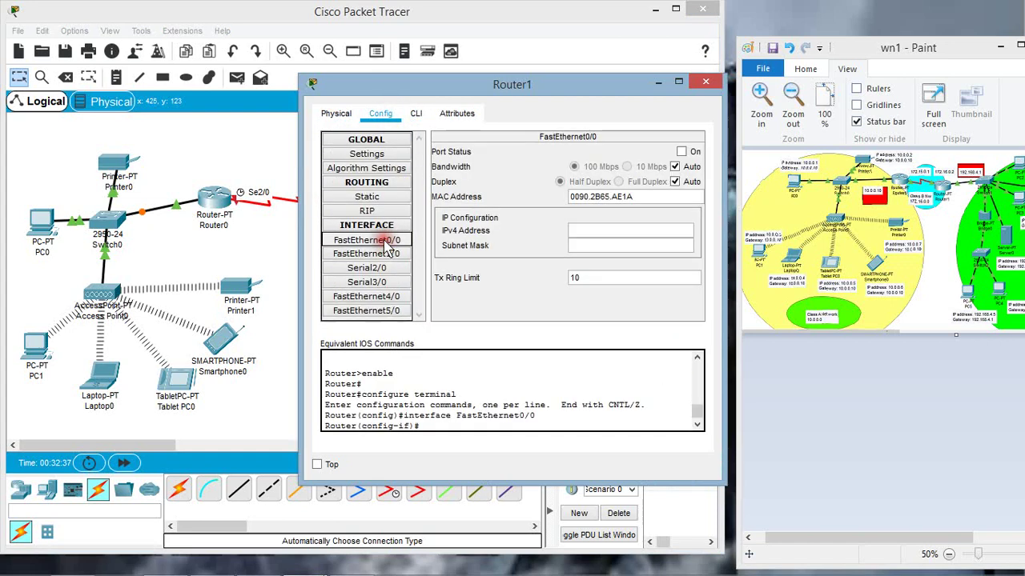
pyautogui.click(593, 231)
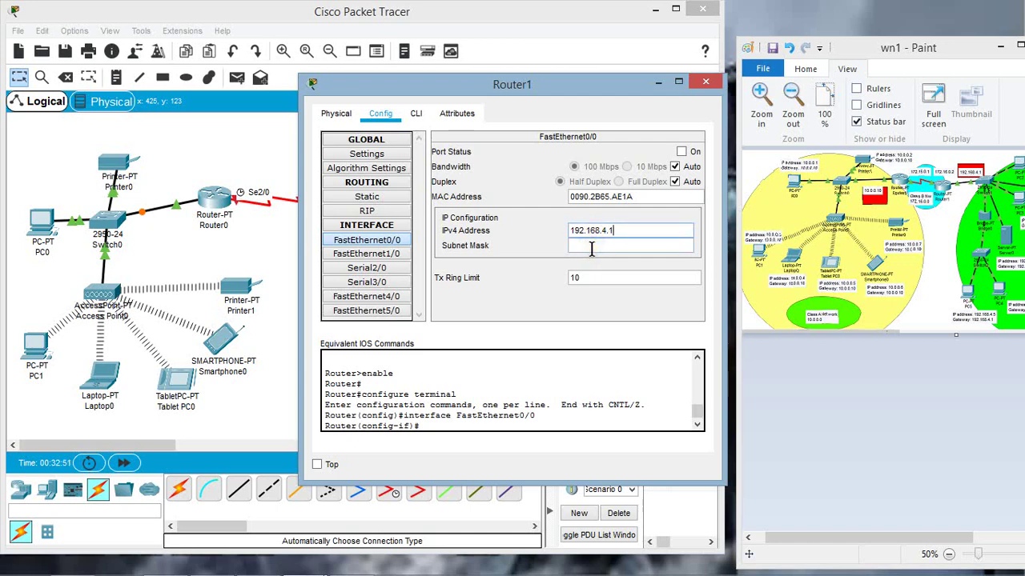
pyautogui.click(591, 248)
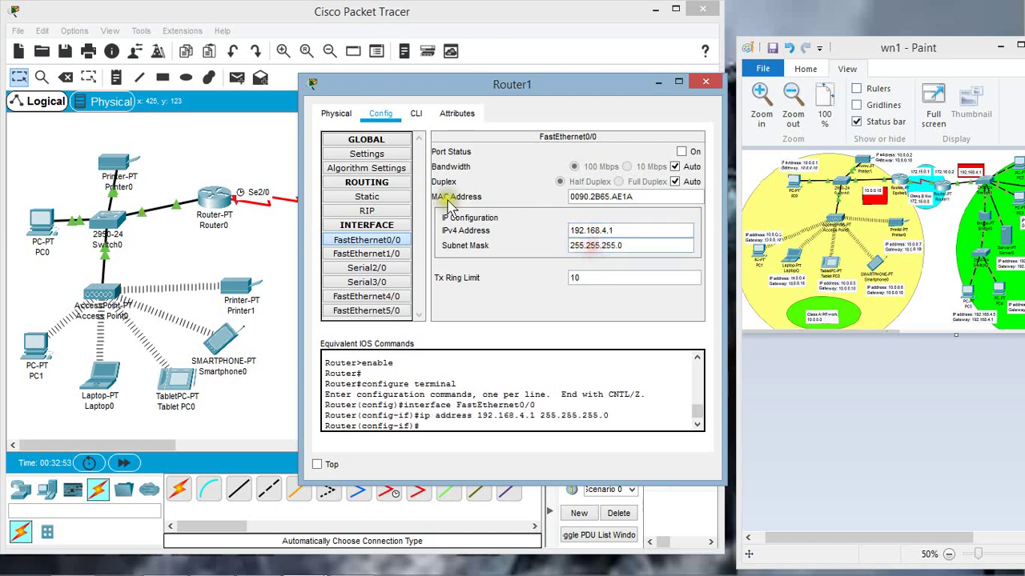
pyautogui.click(377, 155)
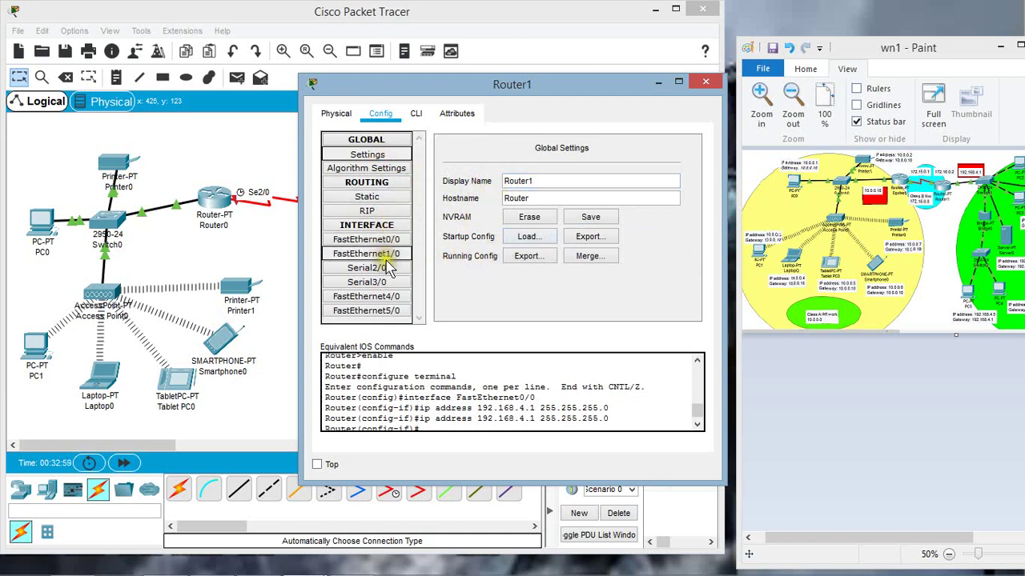
pyautogui.click(366, 239)
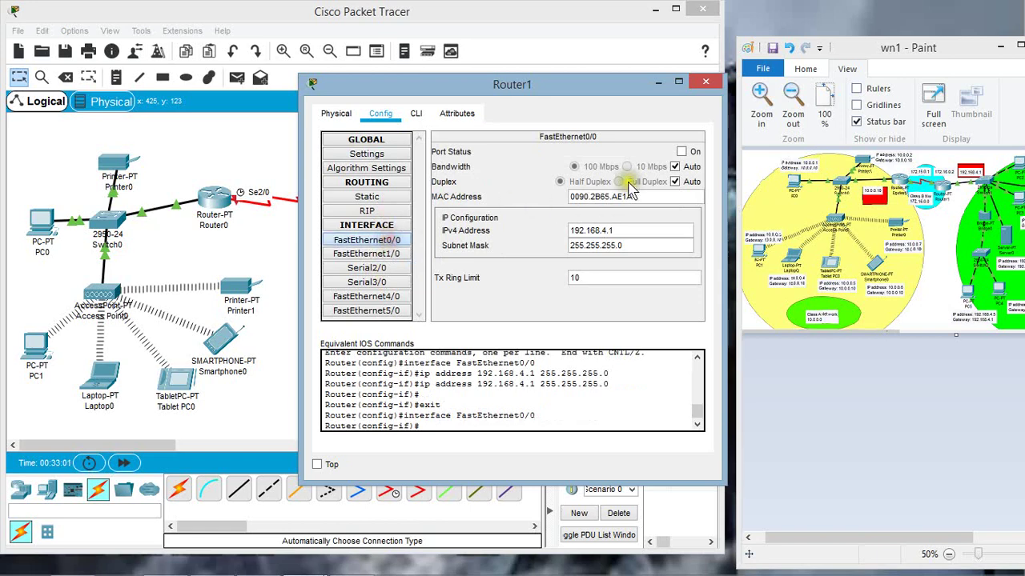
pyautogui.click(681, 151)
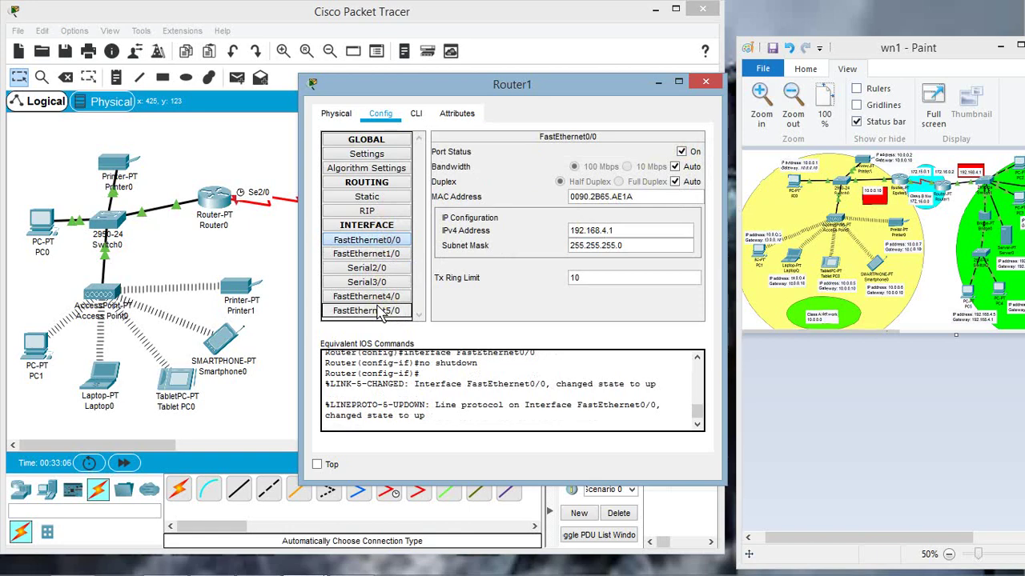
# Set Router1's Serial2/0 interface to 172.16.0.2 with subnet mask 255.255.0.0, turn the port on and close the window.
pyautogui.click(366, 268)
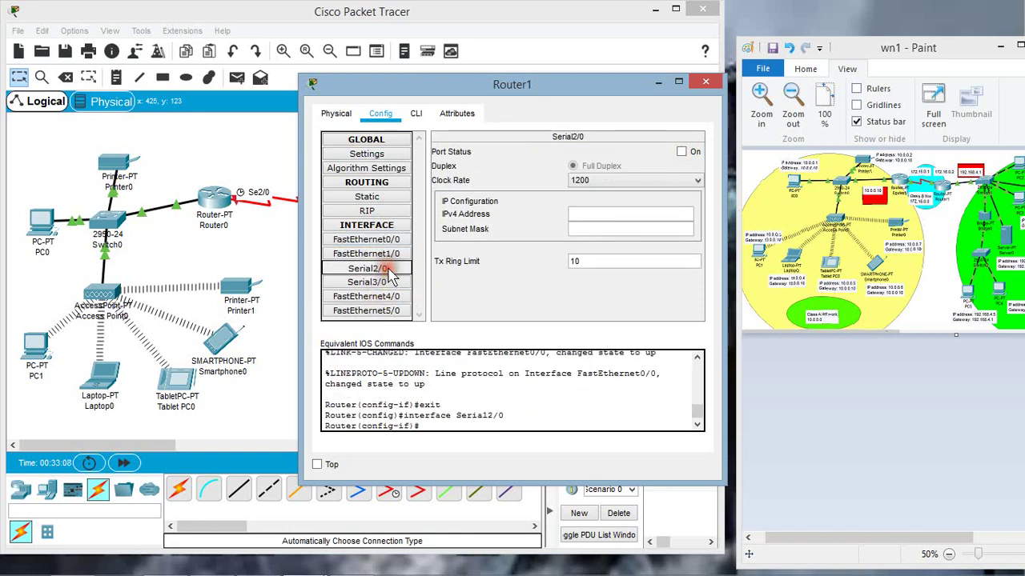
pyautogui.click(584, 216)
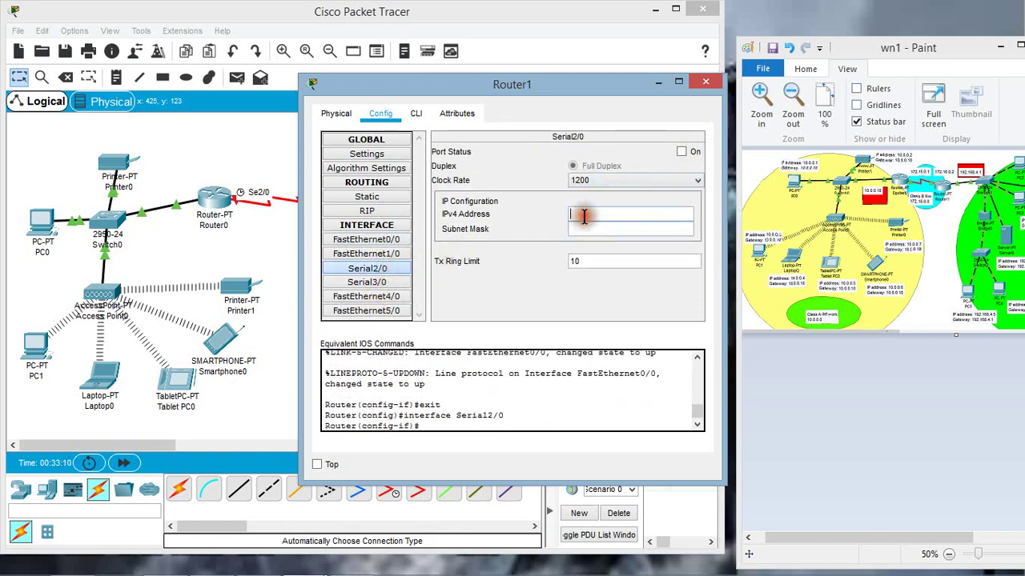
pyautogui.write('172.16.0.2')
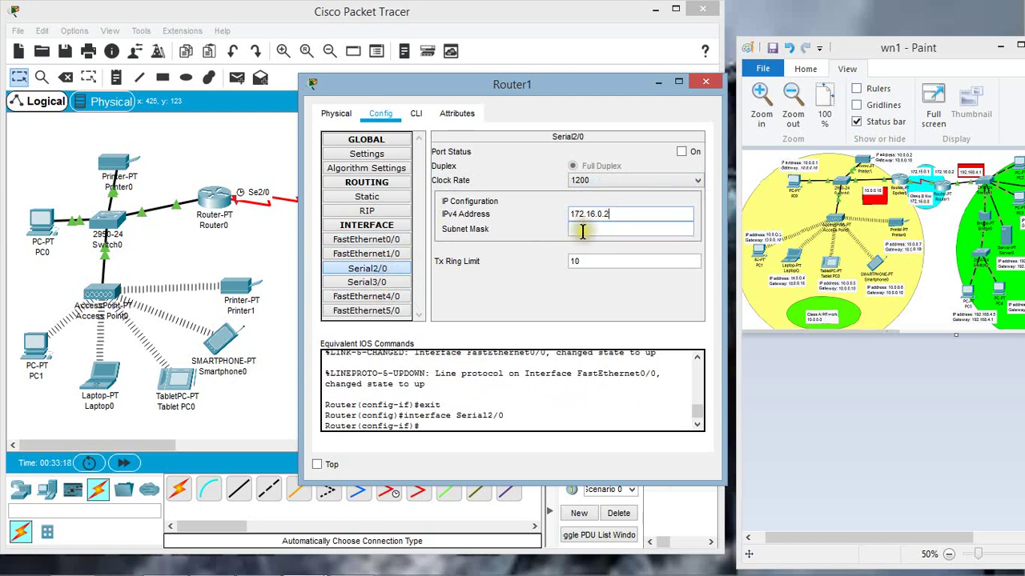
pyautogui.click(584, 229)
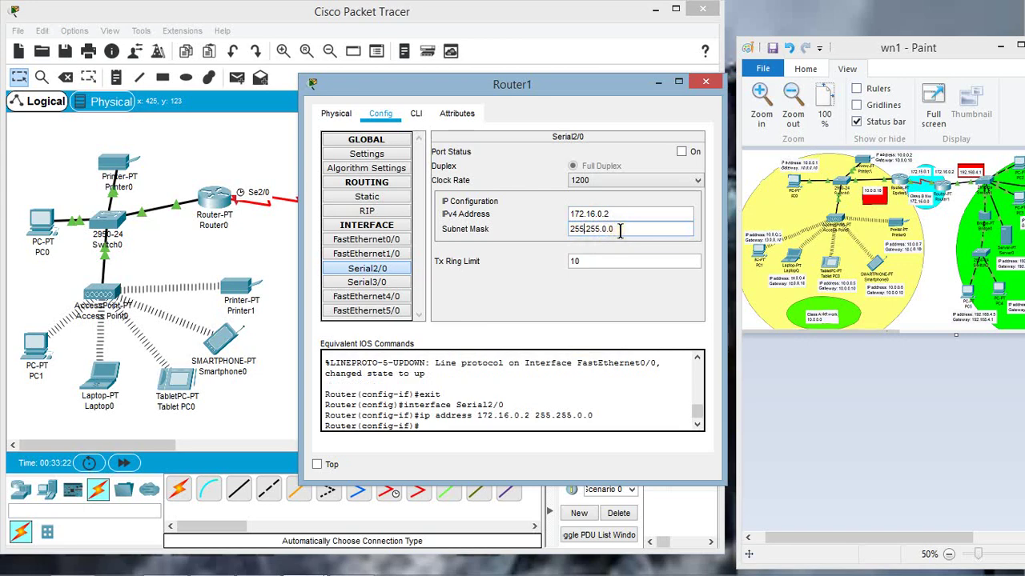
pyautogui.click(682, 153)
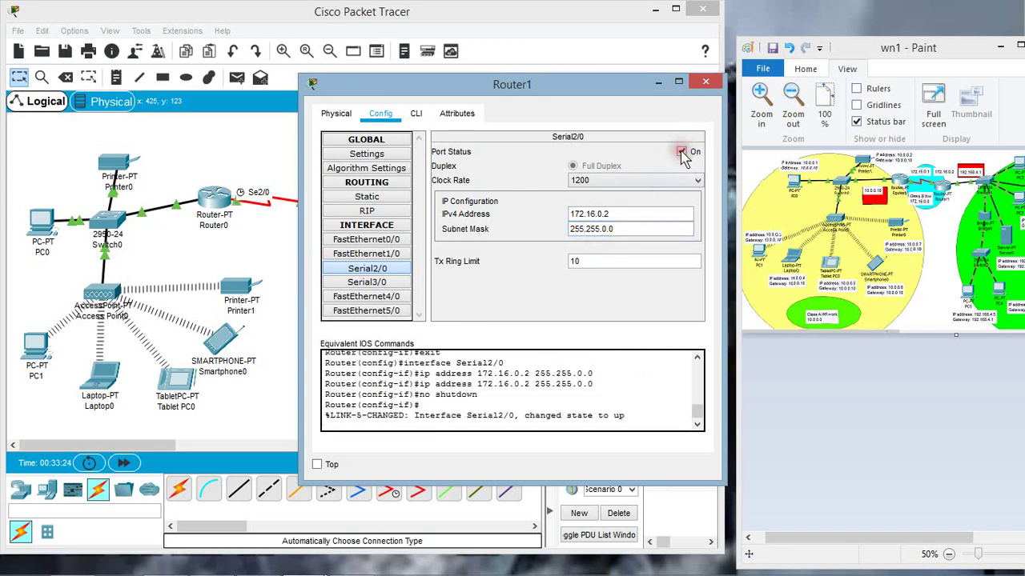
pyautogui.click(705, 83)
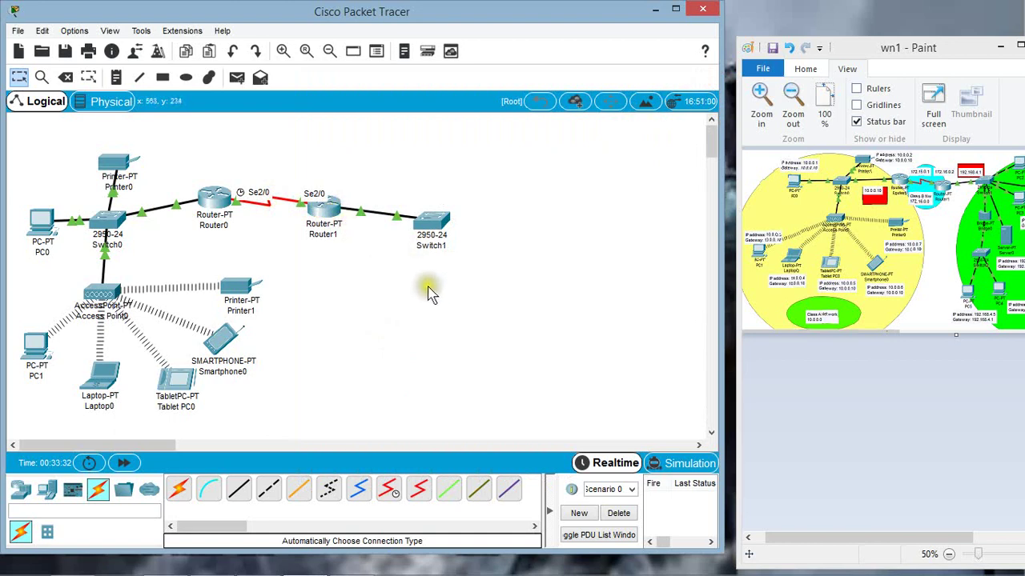
# Following the reference diagram's Class C network, place a PT-Bridge below Switch1 and a 2950-24 switch below the bridge.
pyautogui.click(873, 543)
pyautogui.moveTo(873, 543); pyautogui.dragTo(958, 534)
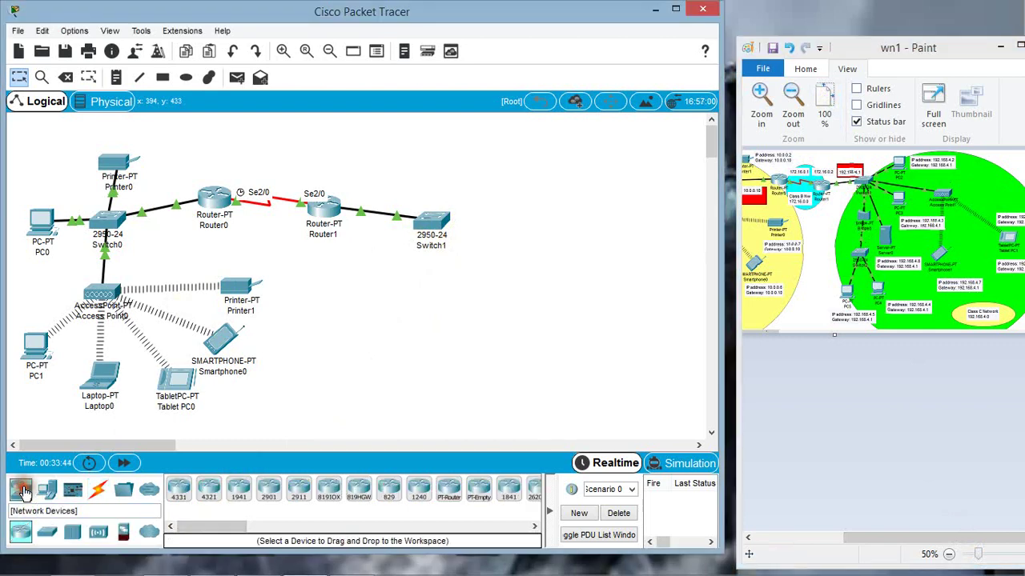
pyautogui.click(24, 491)
pyautogui.click(47, 533)
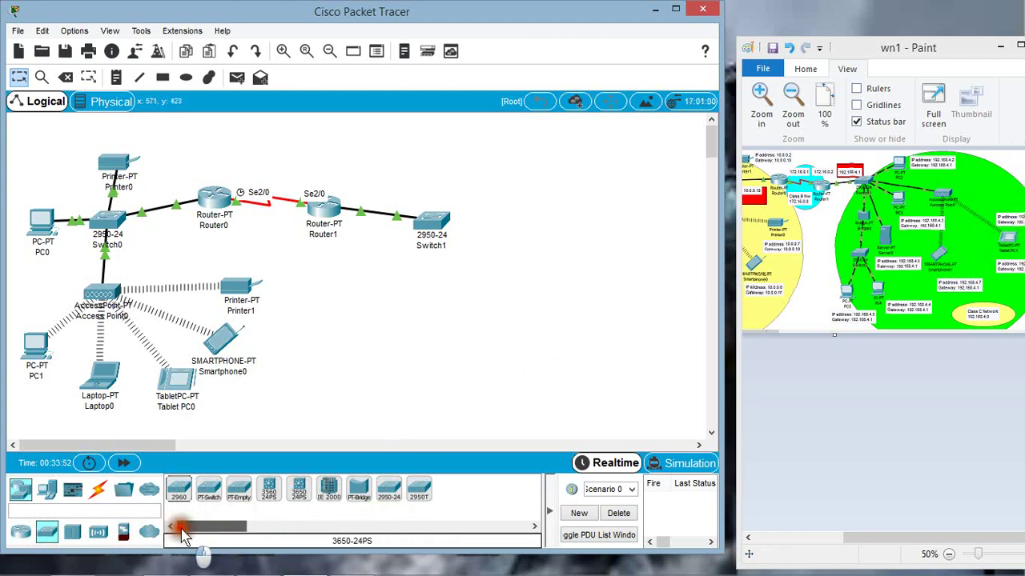
pyautogui.click(74, 533)
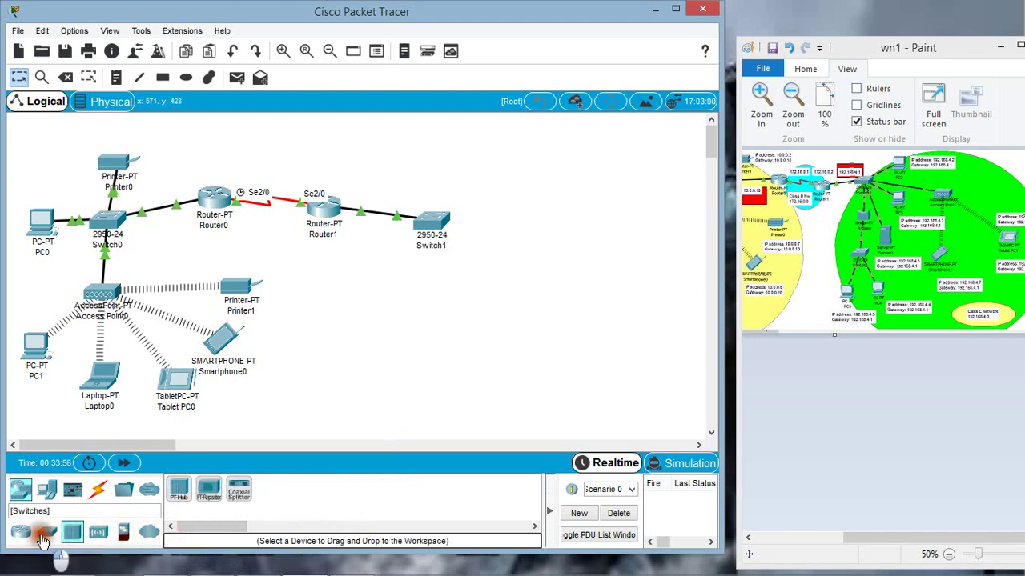
pyautogui.click(45, 534)
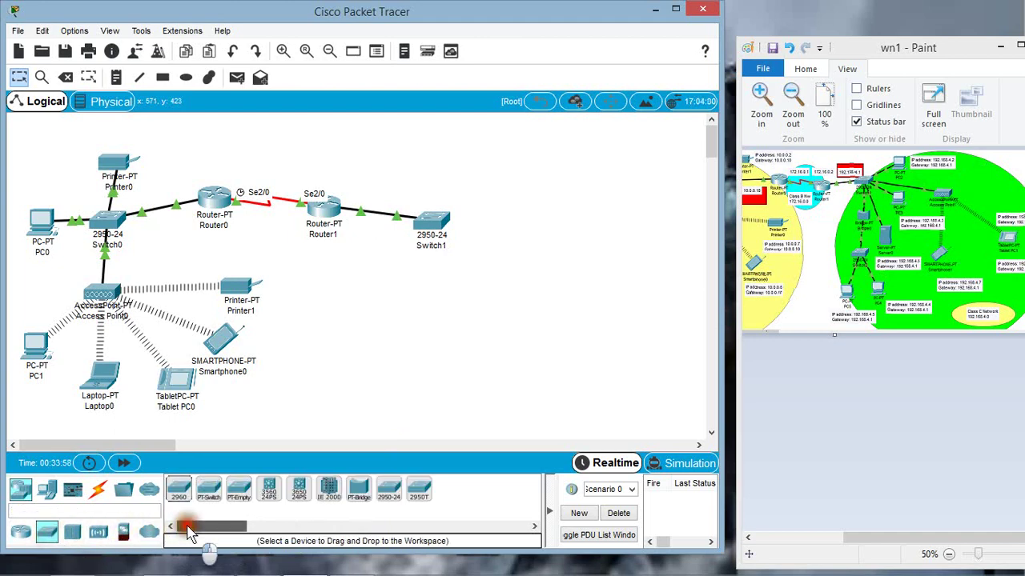
pyautogui.click(359, 487)
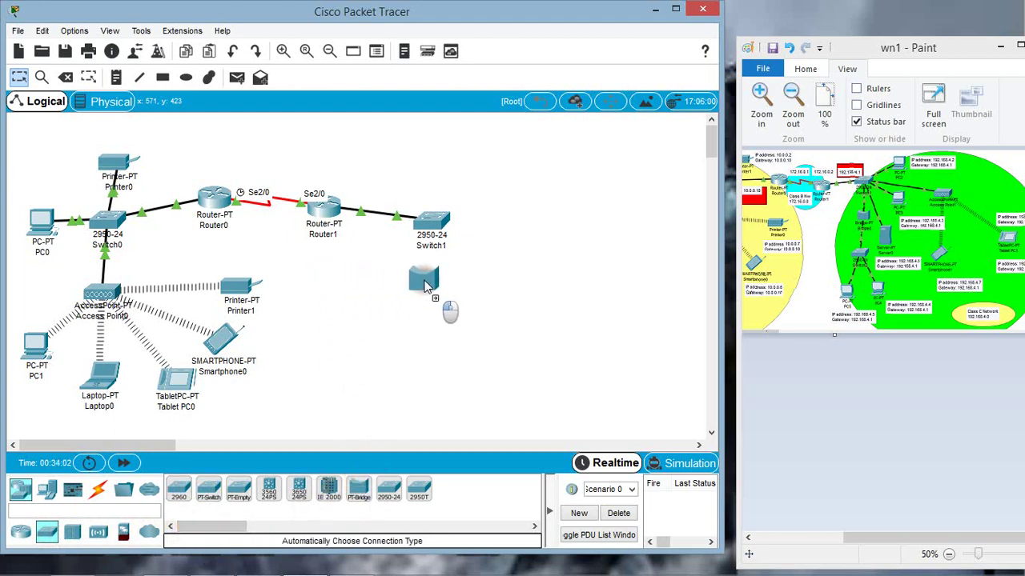
pyautogui.click(425, 286)
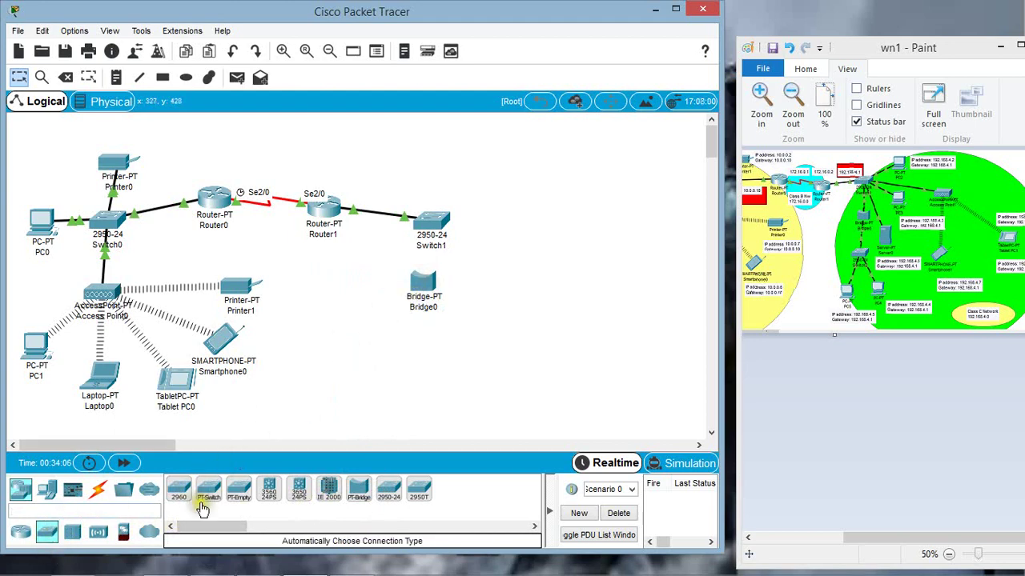
pyautogui.click(394, 496)
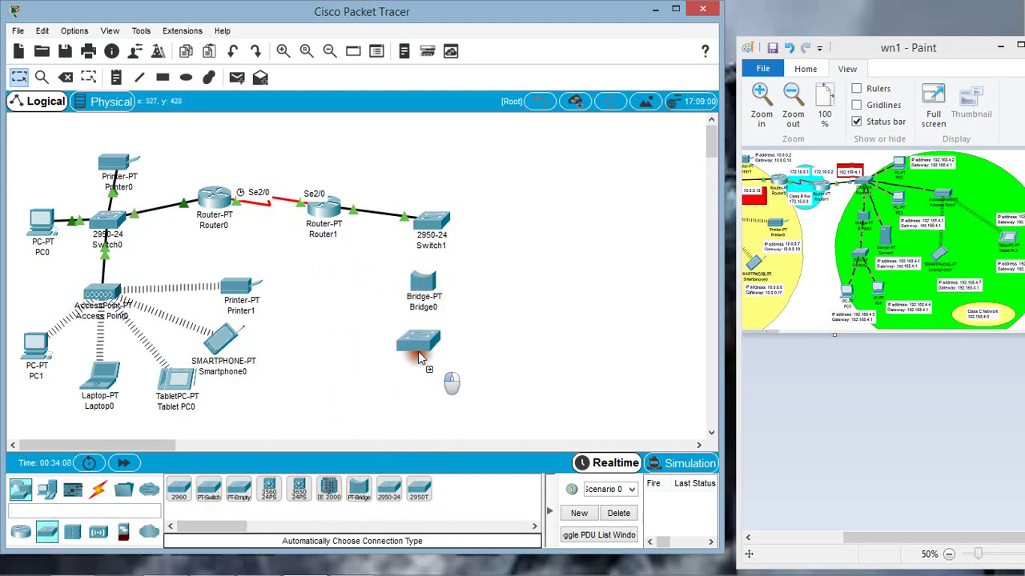
pyautogui.click(418, 352)
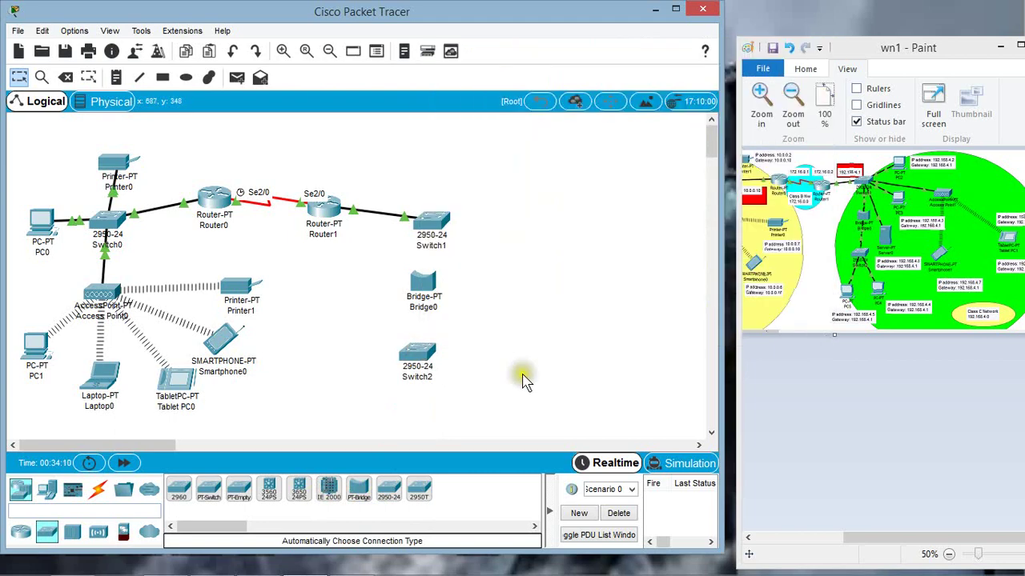
# Place a PC in the workspace below and to the left of Switch2.
pyautogui.click(46, 490)
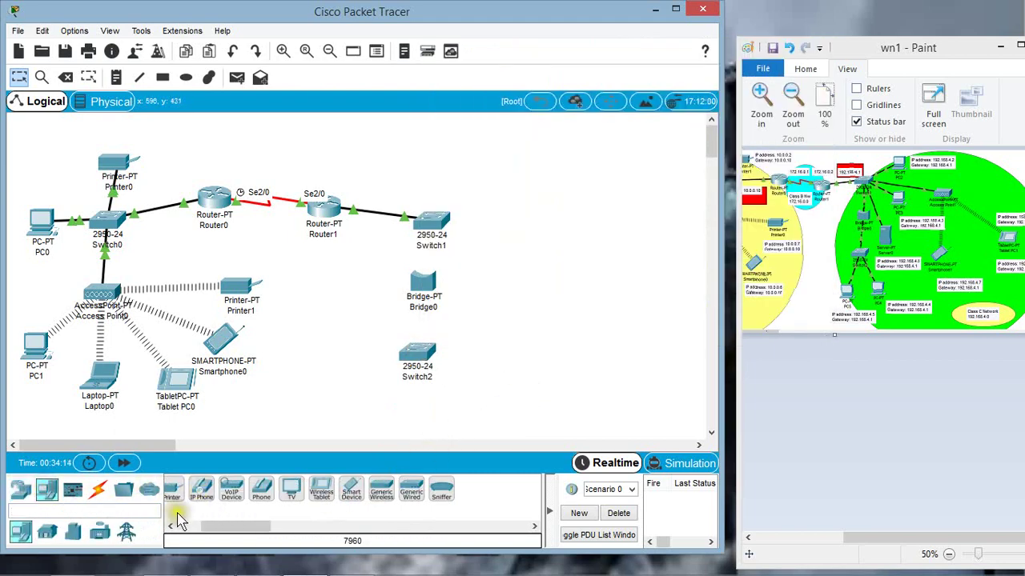
pyautogui.moveTo(228, 526); pyautogui.dragTo(195, 527)
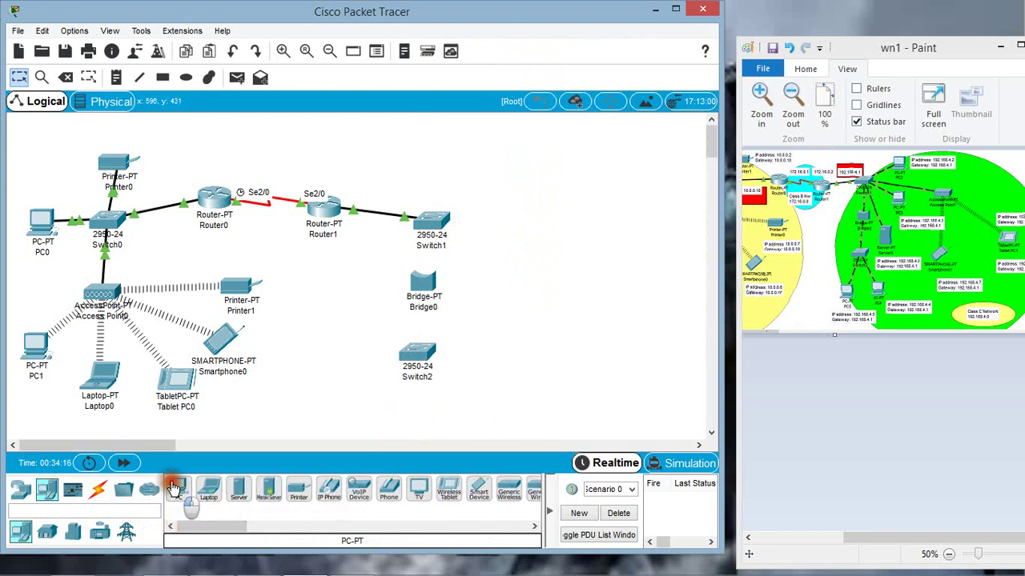
pyautogui.moveTo(174, 488); pyautogui.dragTo(345, 409)
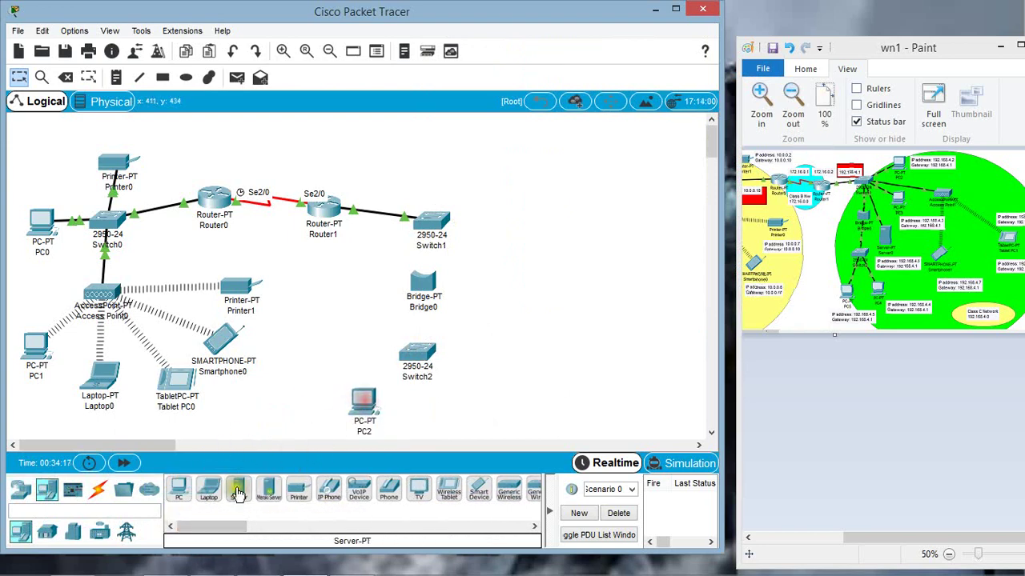
# Place one PC beside PC2 below Switch2, and two more PCs one above the other to the right of Switch1.
pyautogui.moveTo(179, 490); pyautogui.dragTo(437, 409)
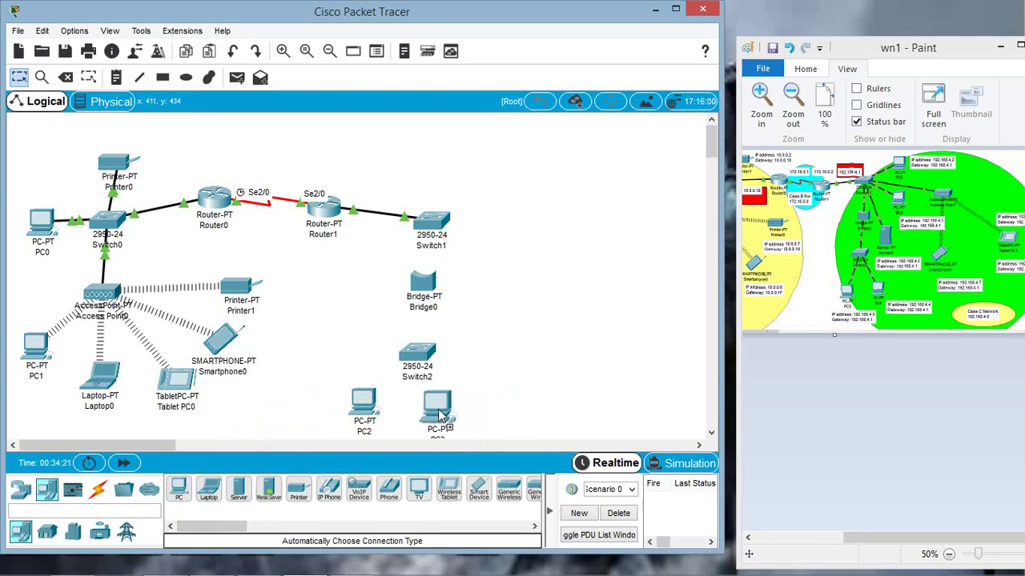
pyautogui.click(411, 426)
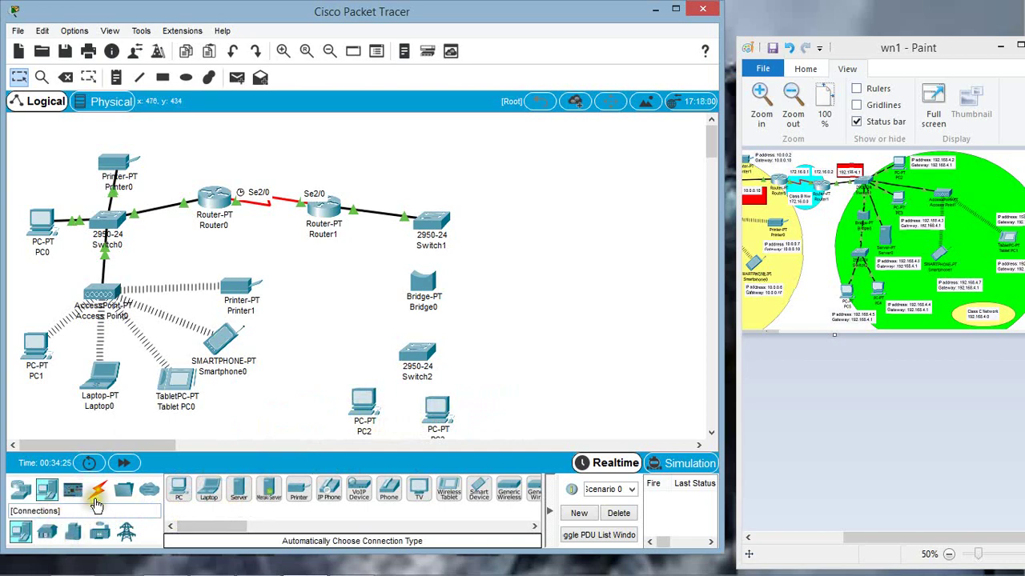
pyautogui.click(178, 490)
pyautogui.moveTo(178, 490); pyautogui.dragTo(498, 176)
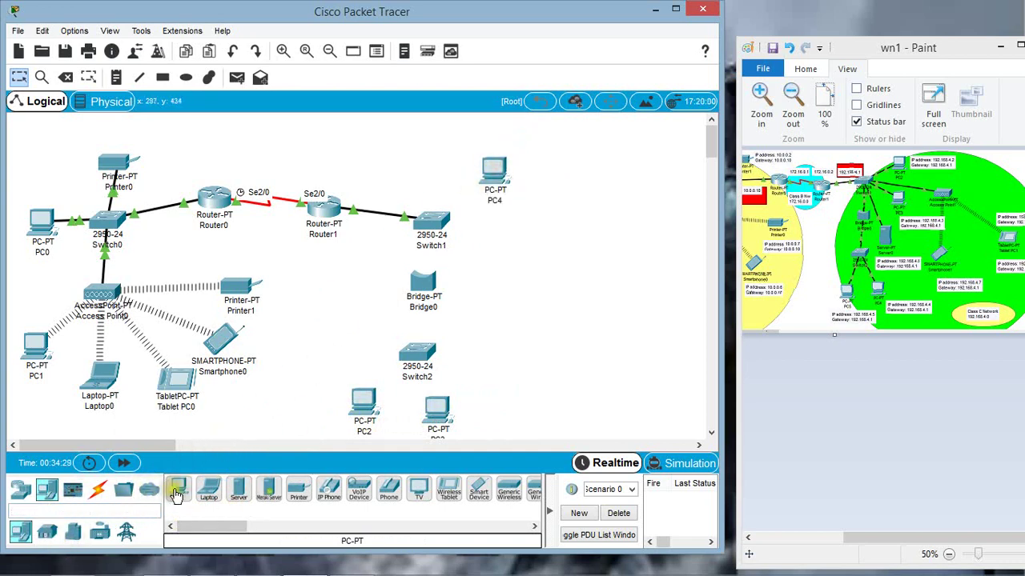
pyautogui.moveTo(178, 490); pyautogui.dragTo(493, 257)
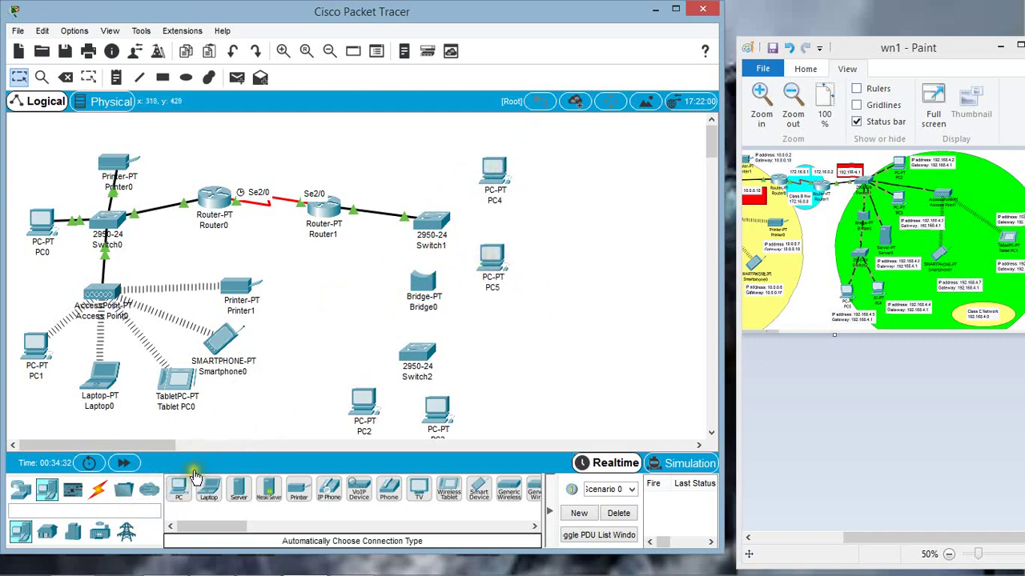
# Place a Server-PT below PC5, to the right of Bridge0.
pyautogui.click(24, 493)
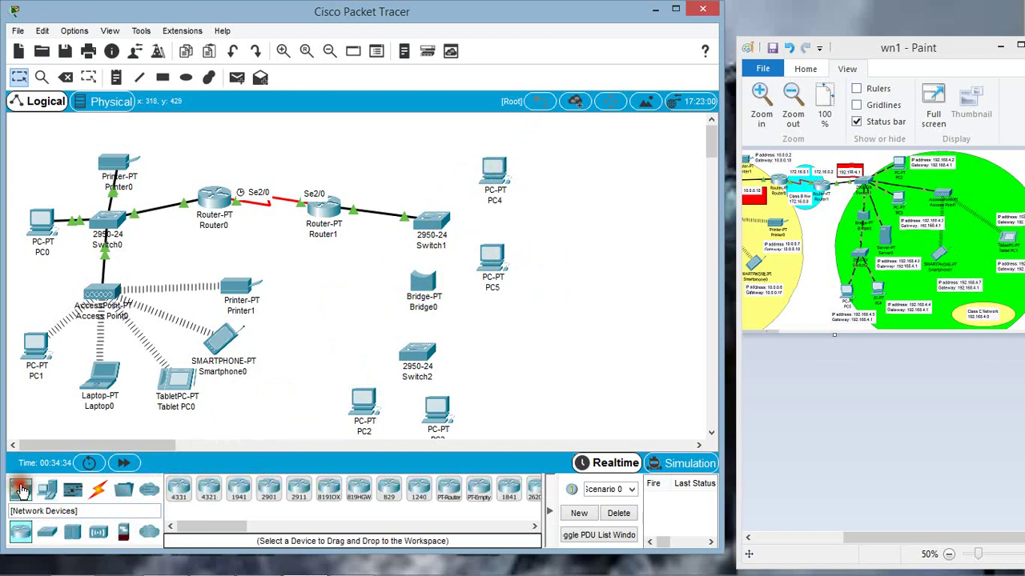
pyautogui.click(53, 490)
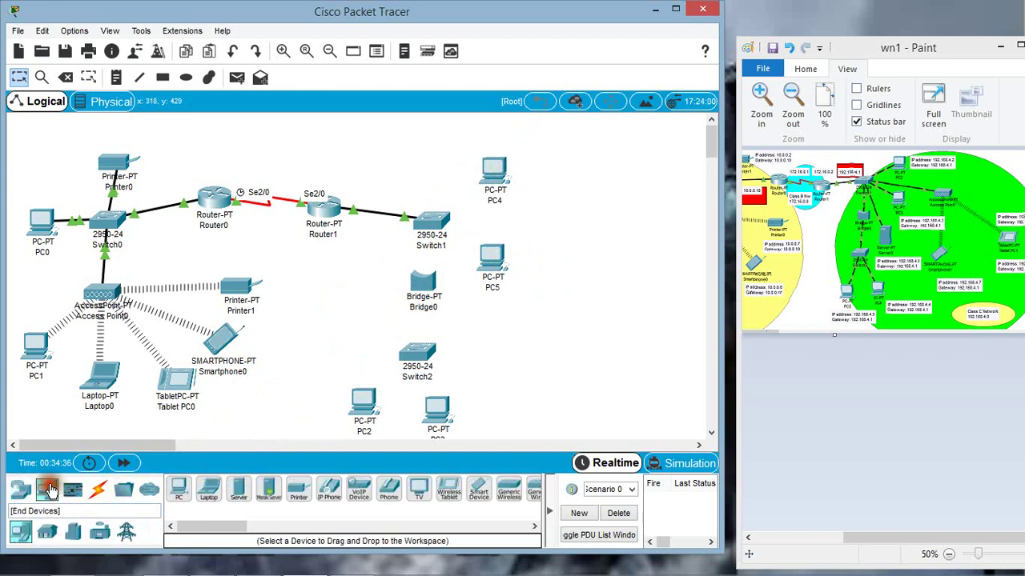
pyautogui.click(240, 492)
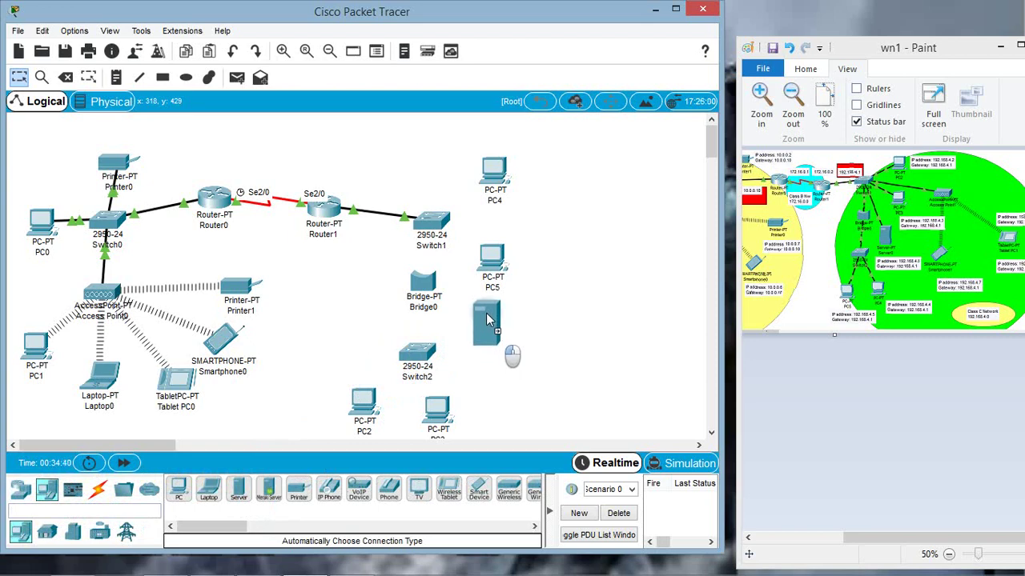
pyautogui.click(486, 313)
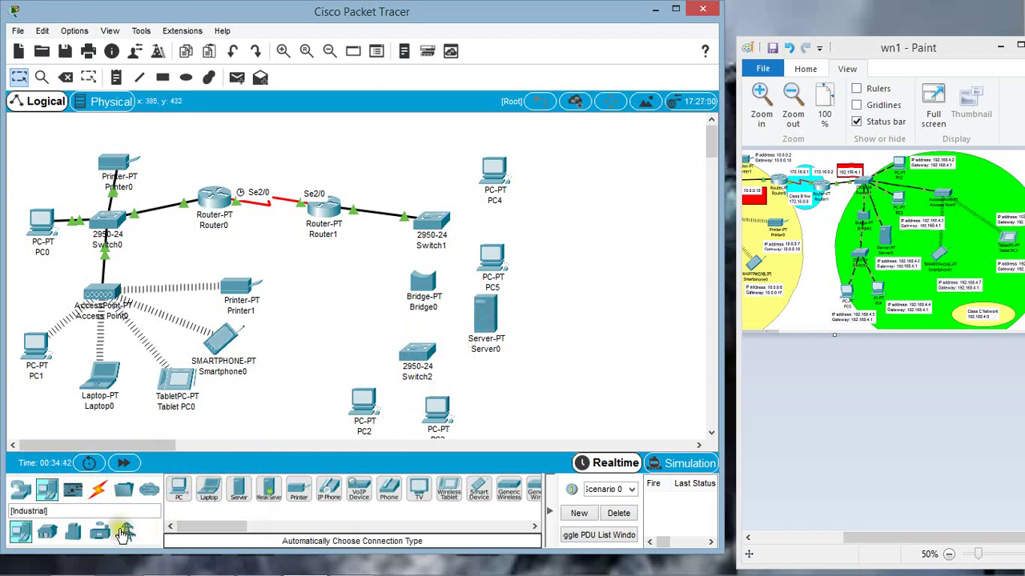
# Place an AccessPoint-PT wireless access point to the right of PC5.
pyautogui.click(23, 490)
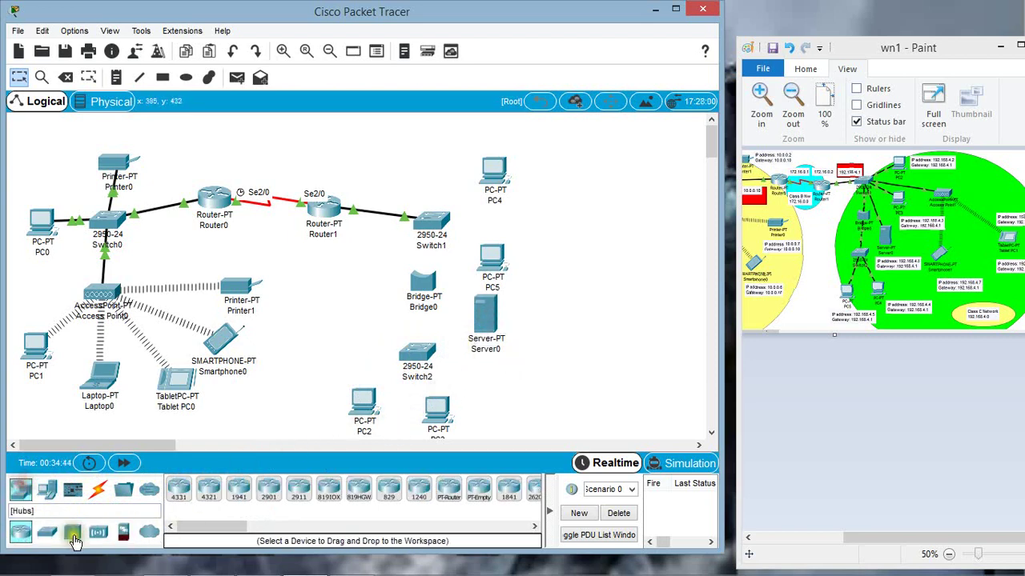
pyautogui.click(72, 532)
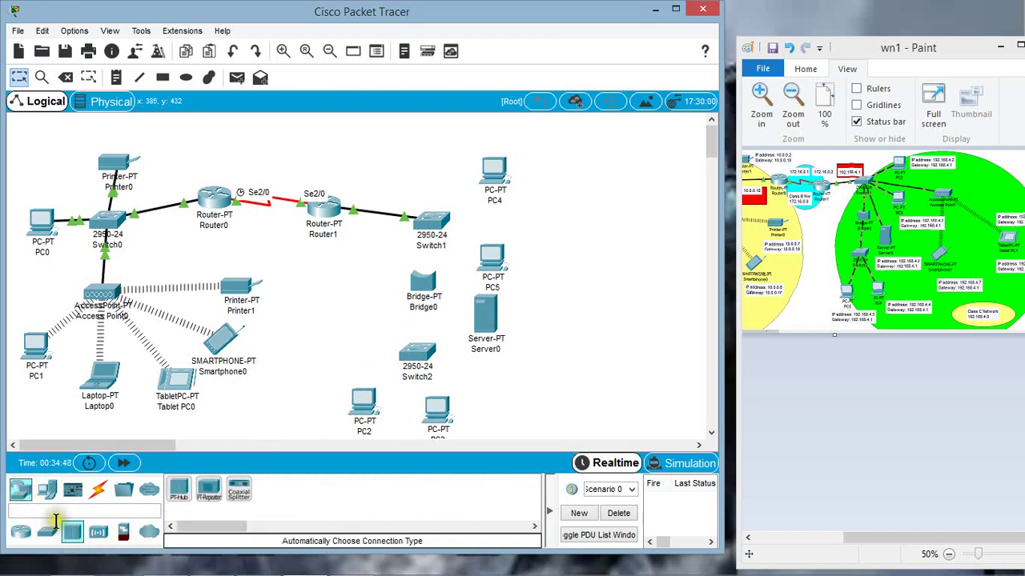
pyautogui.click(98, 533)
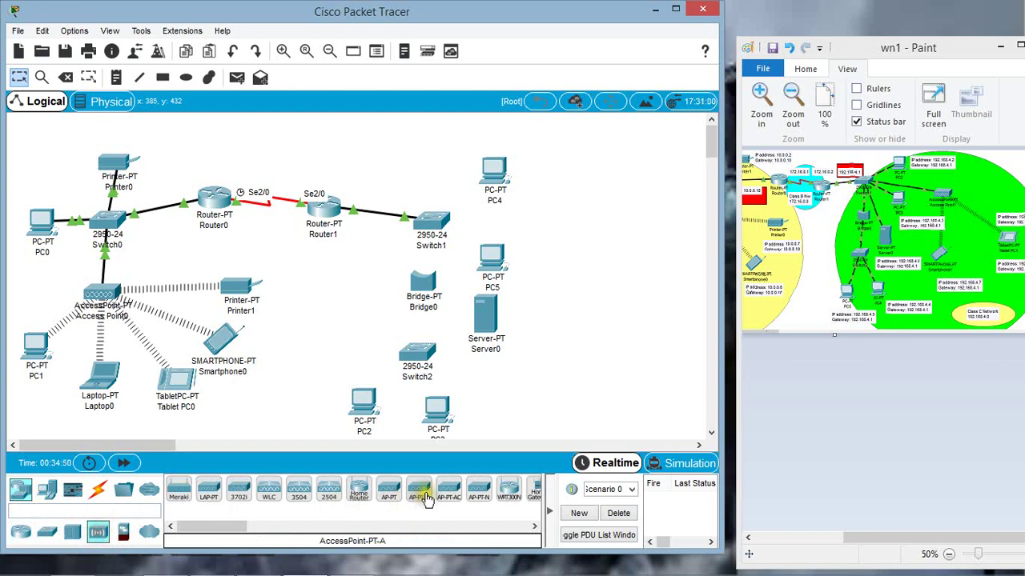
pyautogui.moveTo(427, 498); pyautogui.dragTo(562, 239)
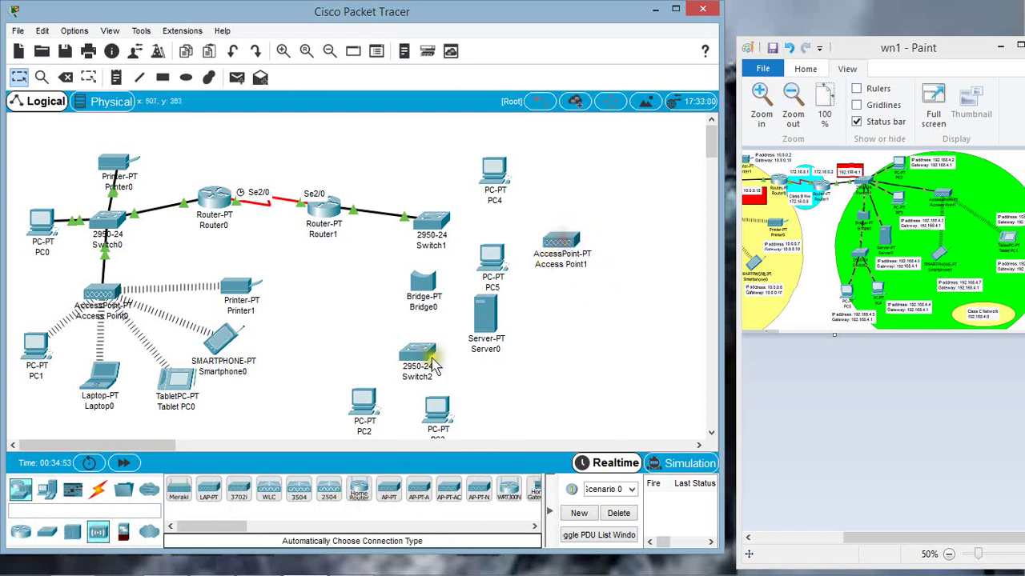
# Place a smartphone below Access Point1 and a wireless tablet to the right of that access point.
pyautogui.click(18, 494)
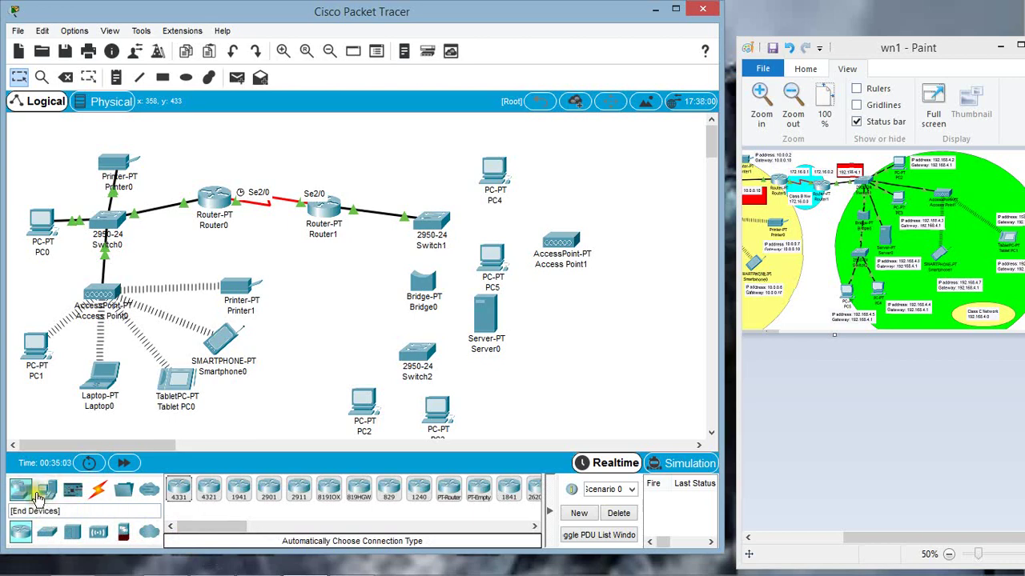
pyautogui.click(47, 491)
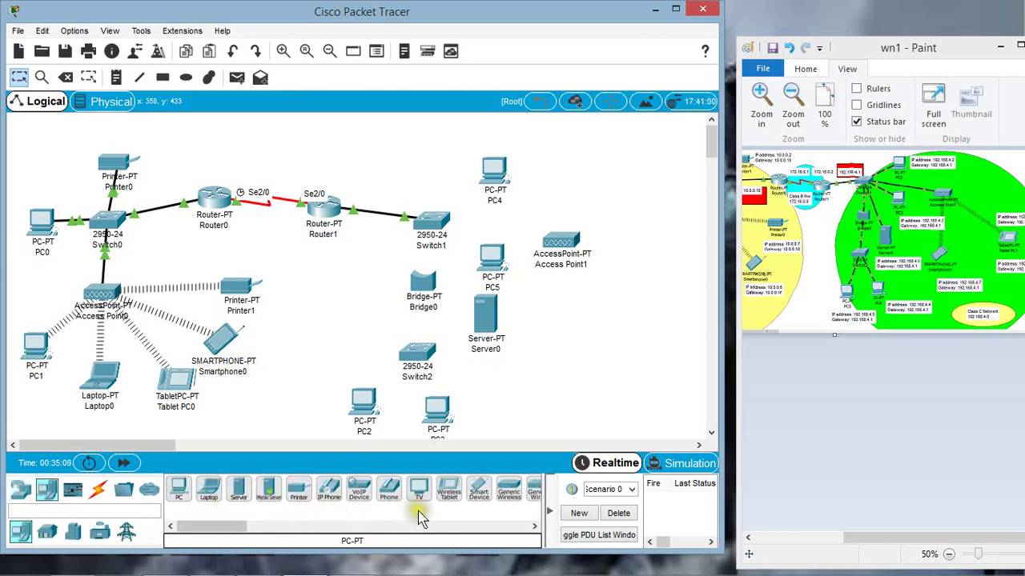
pyautogui.moveTo(477, 492); pyautogui.dragTo(590, 320)
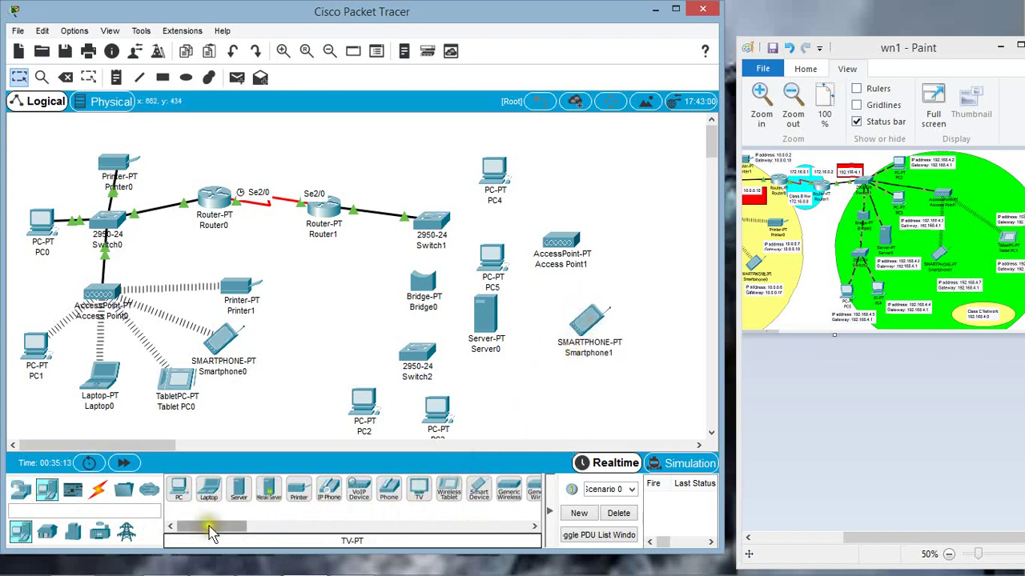
pyautogui.moveTo(212, 534); pyautogui.dragTo(222, 533)
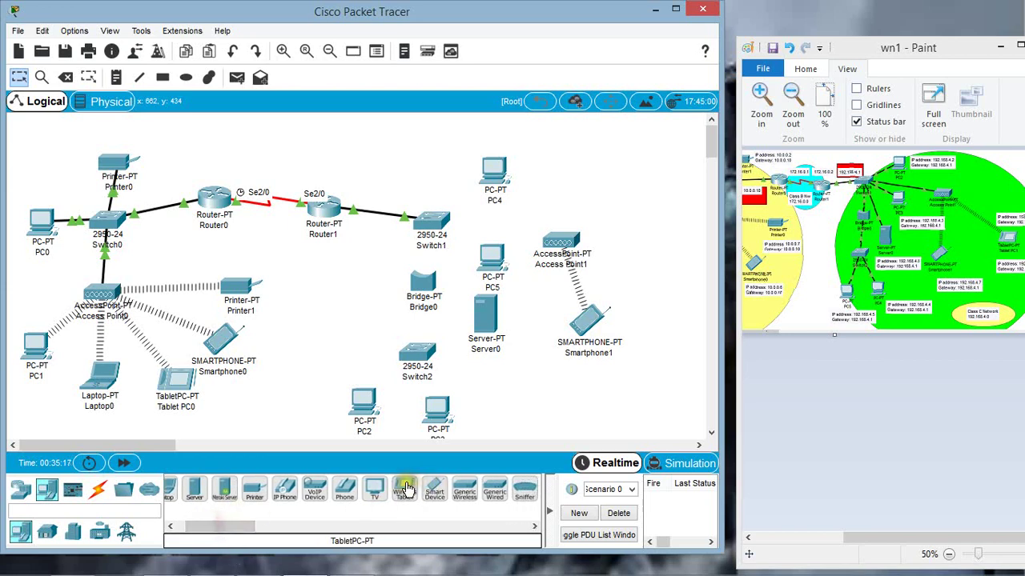
pyautogui.moveTo(410, 490); pyautogui.dragTo(652, 277)
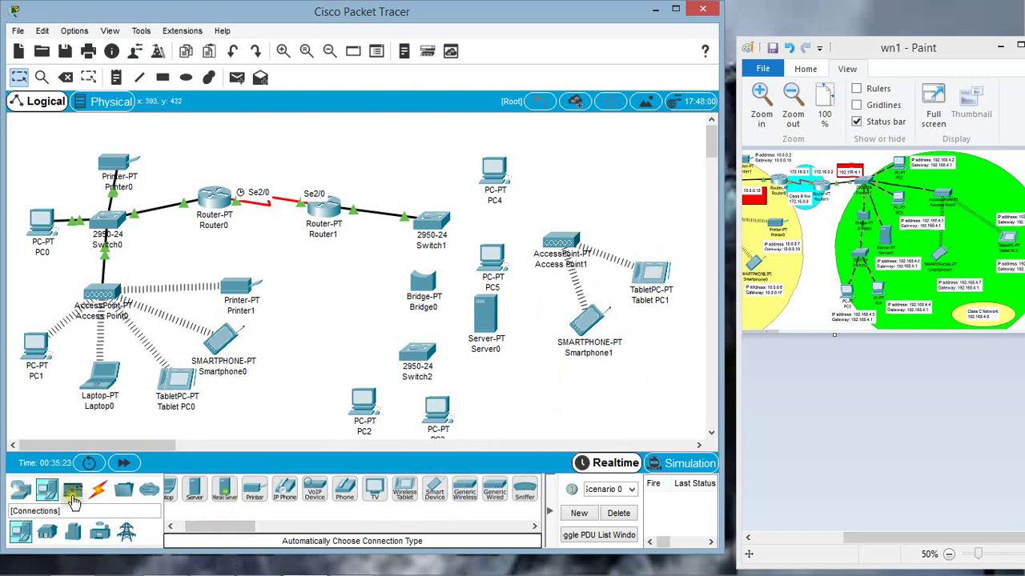
# Connect Switch1 to Bridge0 and Bridge0 to Switch2 using the automatically chosen connection type.
pyautogui.click(98, 489)
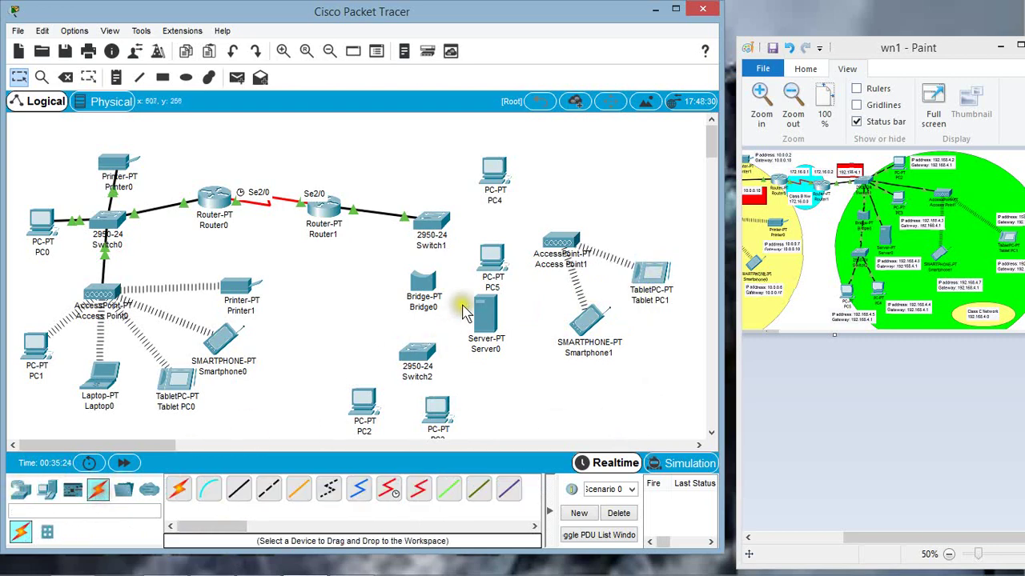
pyautogui.click(178, 490)
pyautogui.click(431, 221)
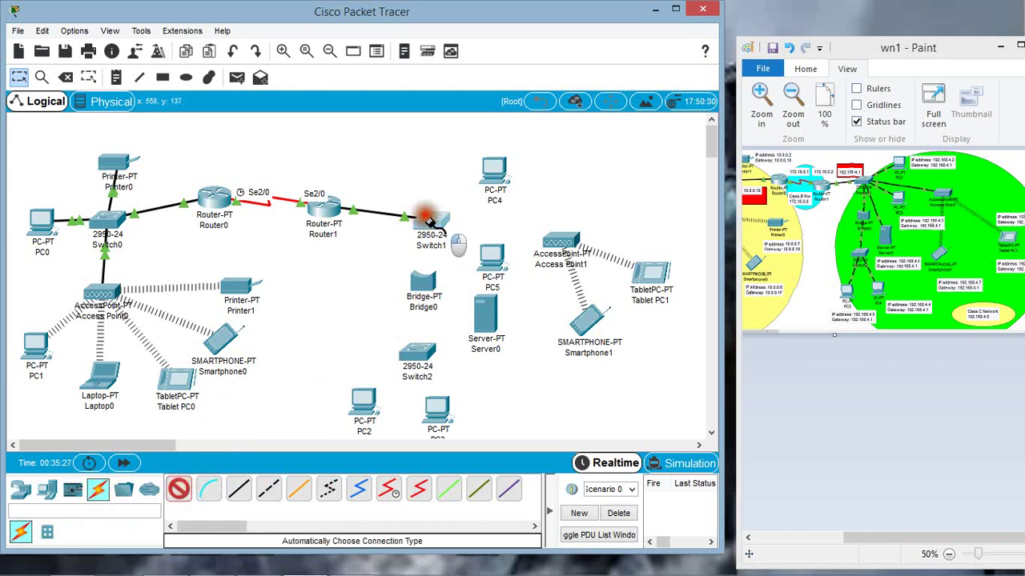
pyautogui.click(422, 282)
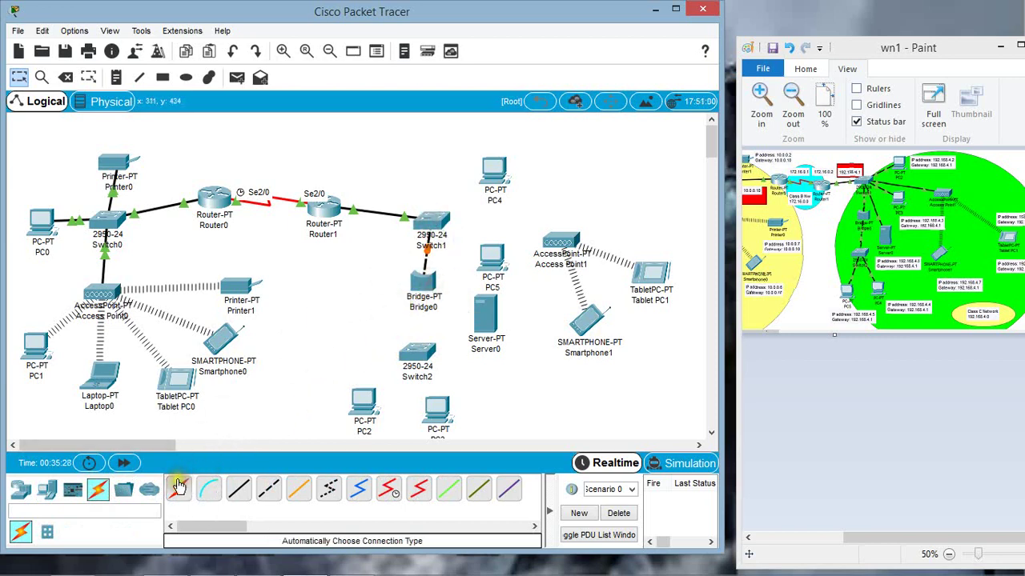
pyautogui.click(178, 489)
pyautogui.click(422, 282)
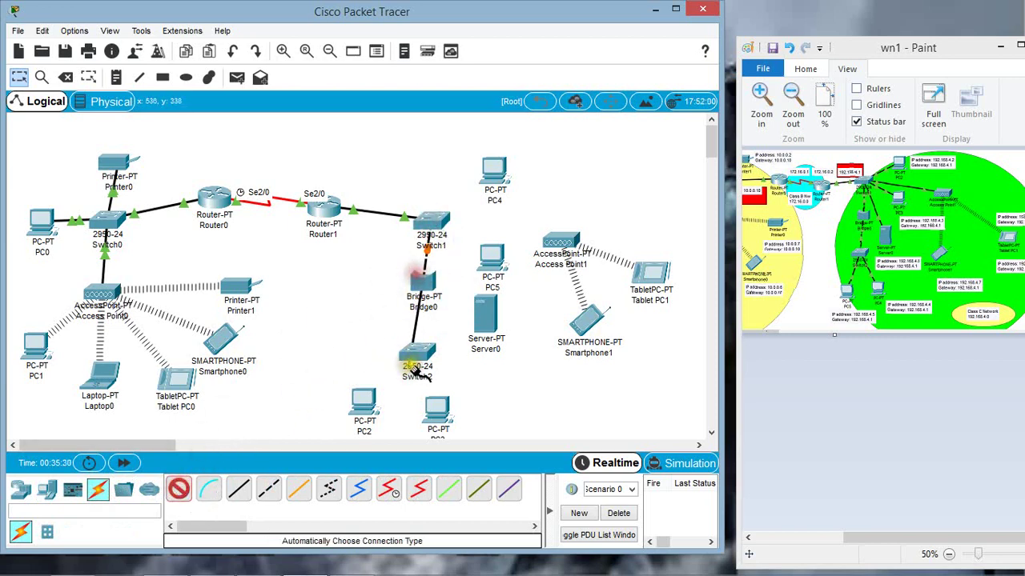
pyautogui.click(417, 354)
# Connect Switch2 to PC2 and to the PC beside it with automatically chosen cables.
pyautogui.click(178, 489)
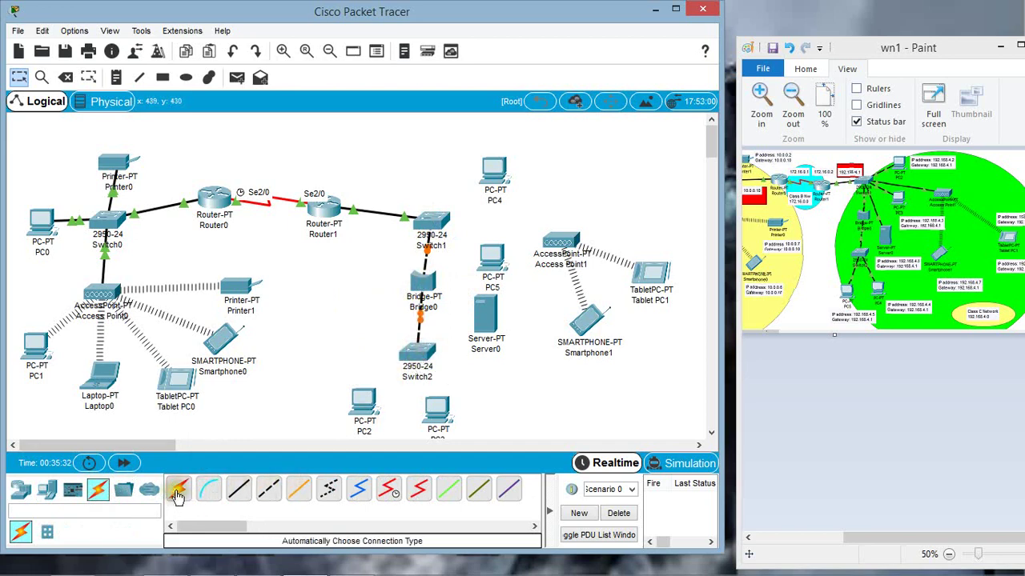
pyautogui.click(417, 355)
pyautogui.click(365, 400)
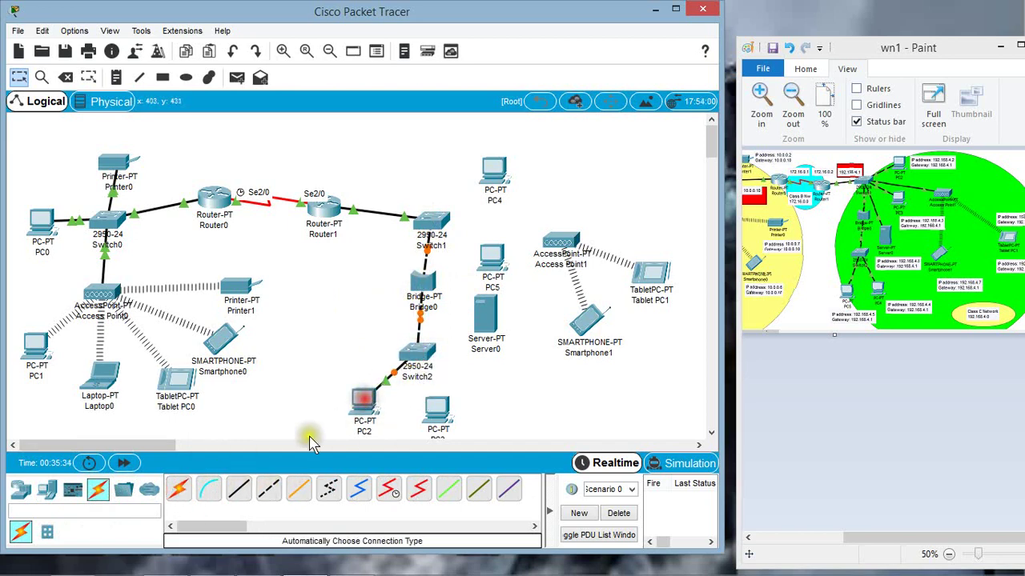
pyautogui.click(179, 489)
pyautogui.click(419, 356)
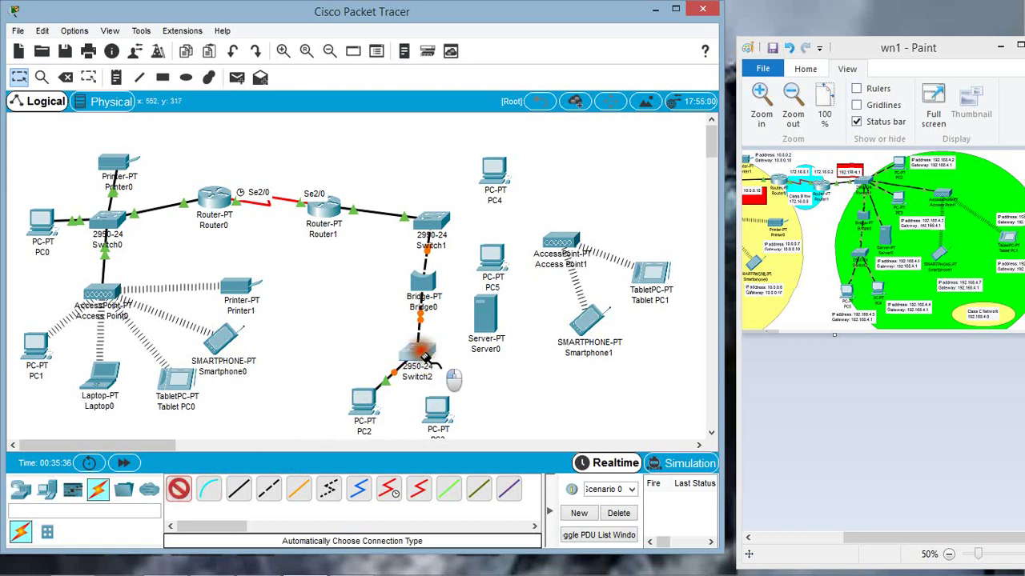
pyautogui.click(436, 410)
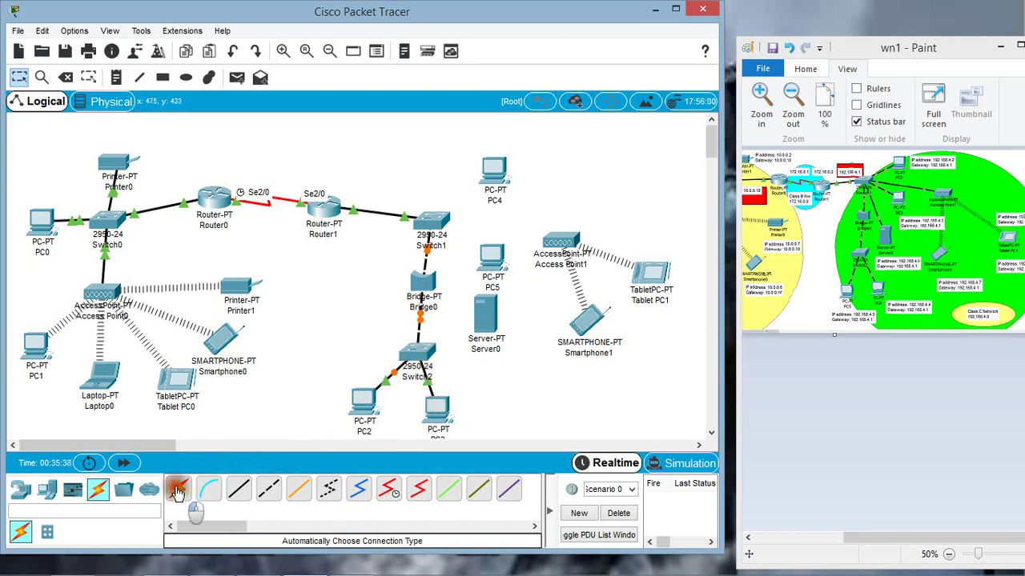
# Connect Switch1 to PC4 and PC5 with automatically chosen cables.
pyautogui.click(178, 490)
pyautogui.click(444, 218)
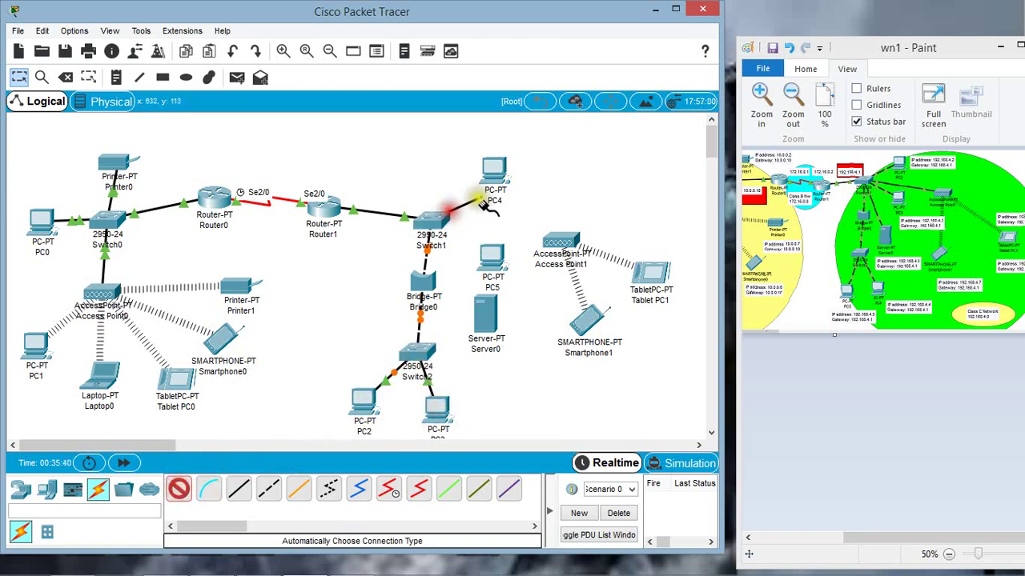
pyautogui.click(494, 168)
pyautogui.click(178, 490)
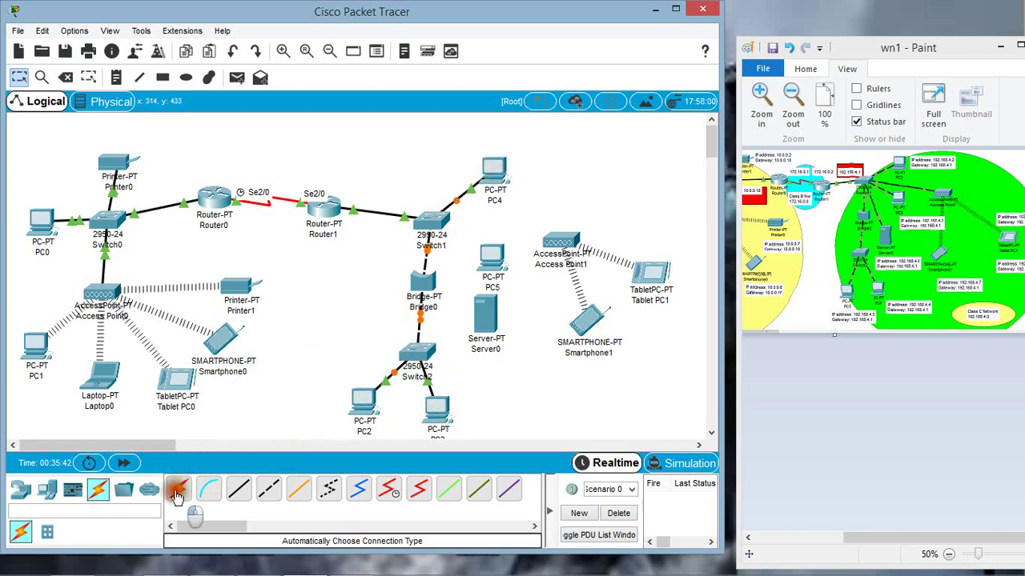
pyautogui.click(436, 220)
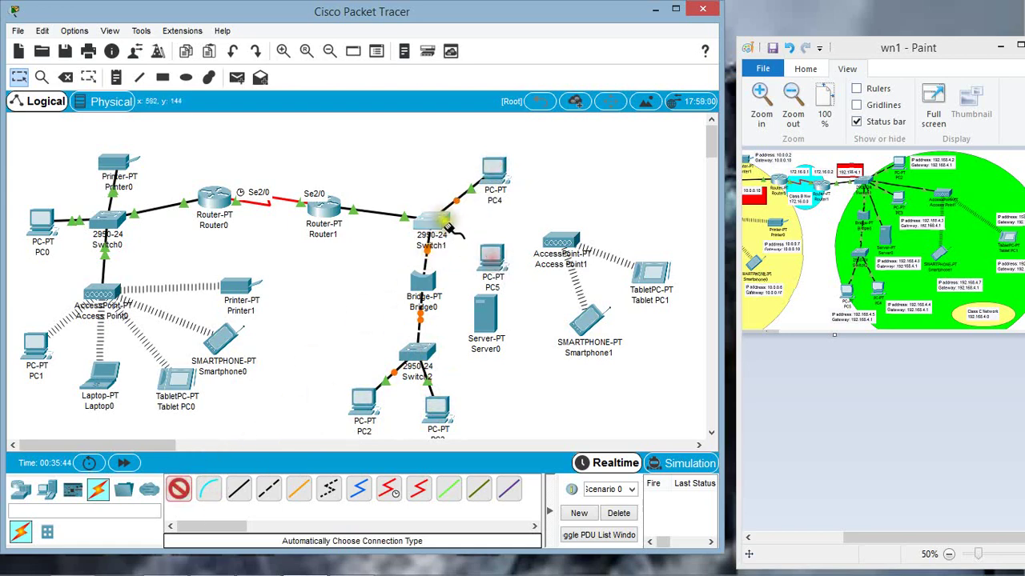
pyautogui.click(488, 259)
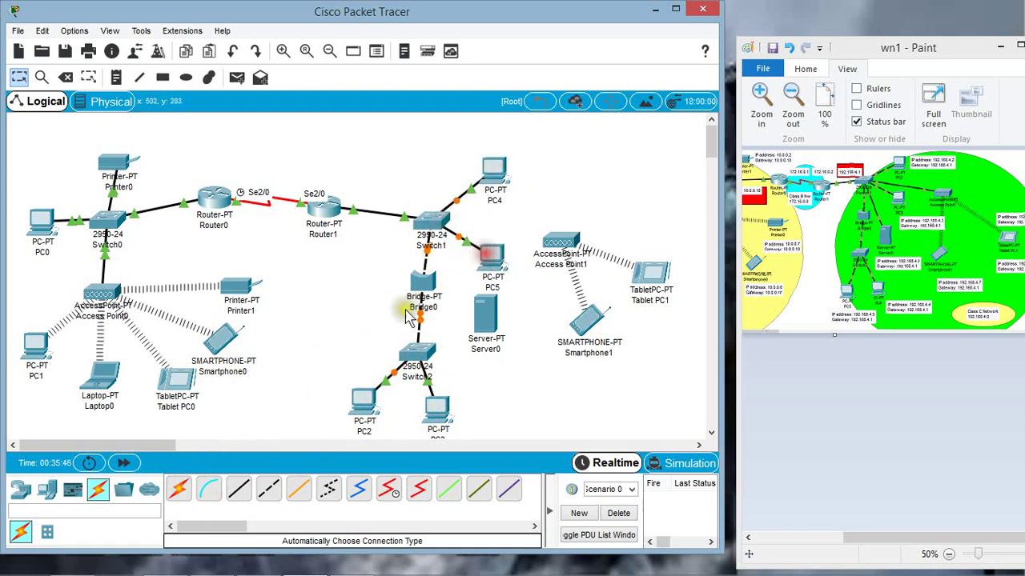
# Connect Server0 and Access Point1 to Switch1 with automatically chosen cables.
pyautogui.click(180, 488)
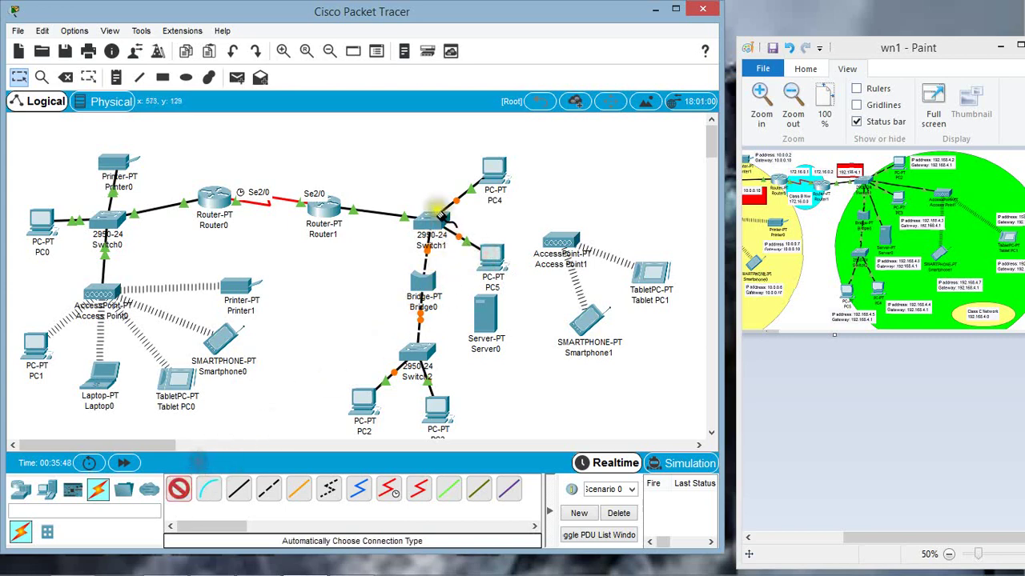
pyautogui.click(479, 314)
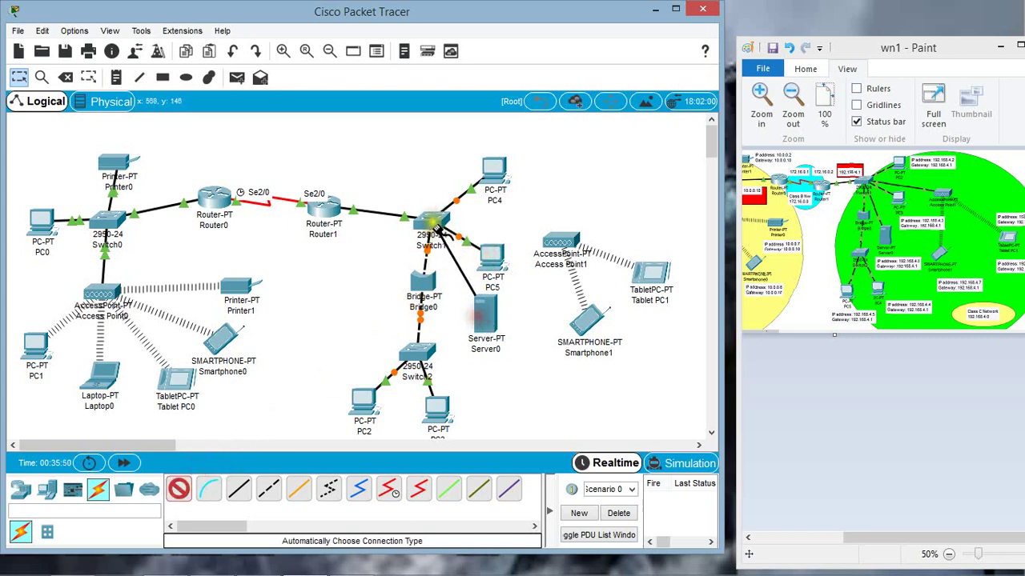
pyautogui.click(430, 218)
pyautogui.click(190, 489)
pyautogui.click(181, 488)
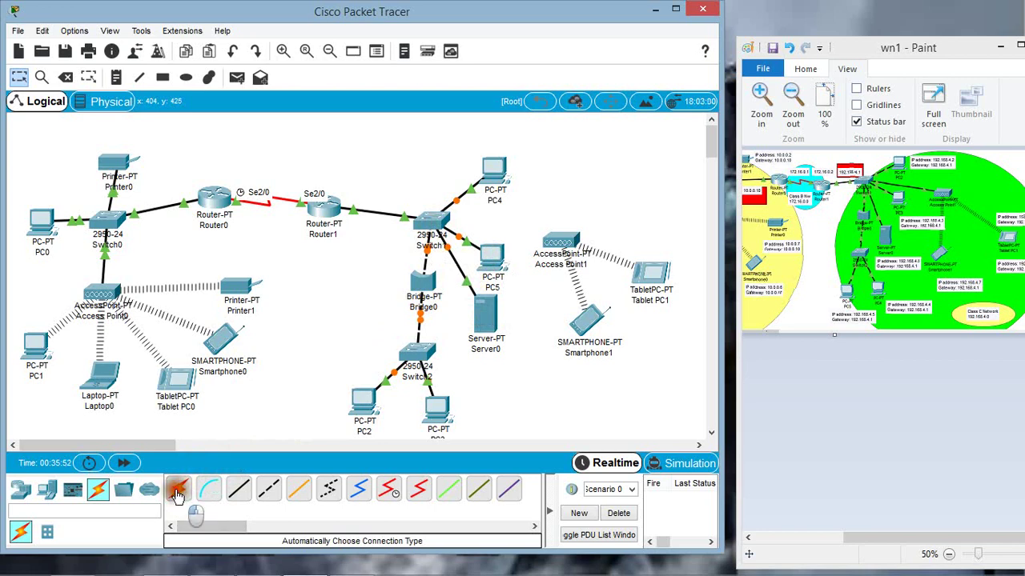
pyautogui.click(433, 219)
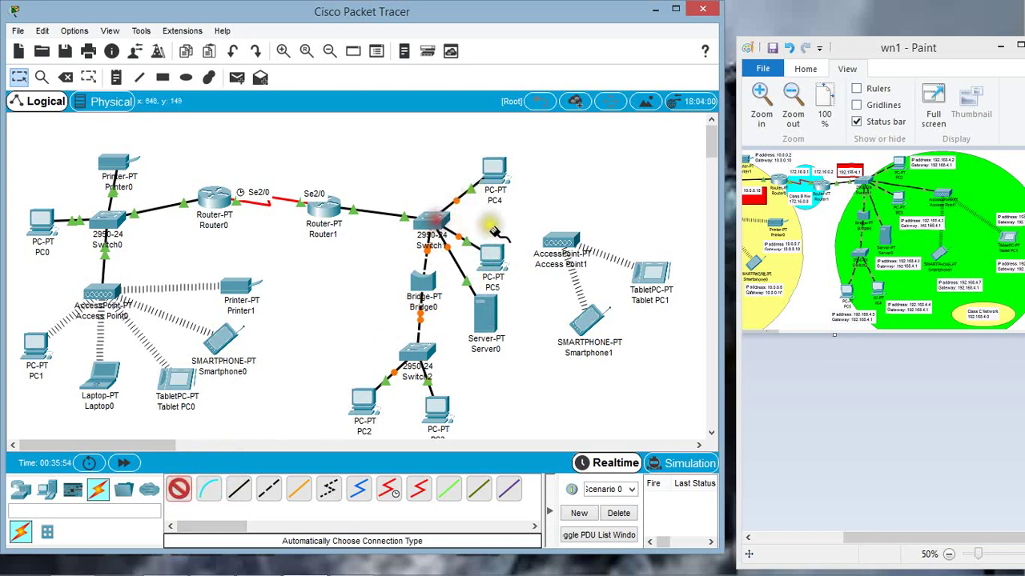
pyautogui.click(554, 242)
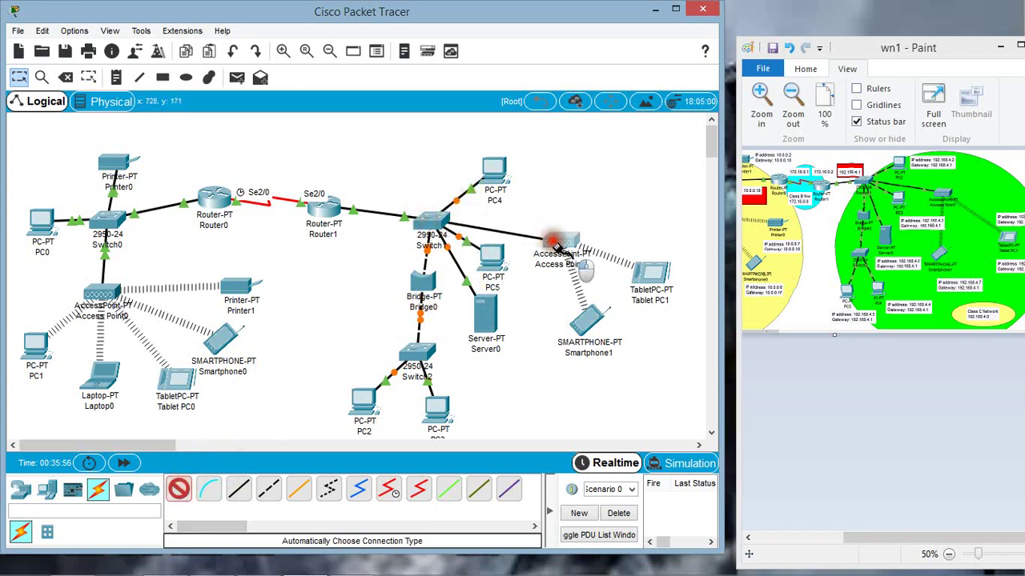
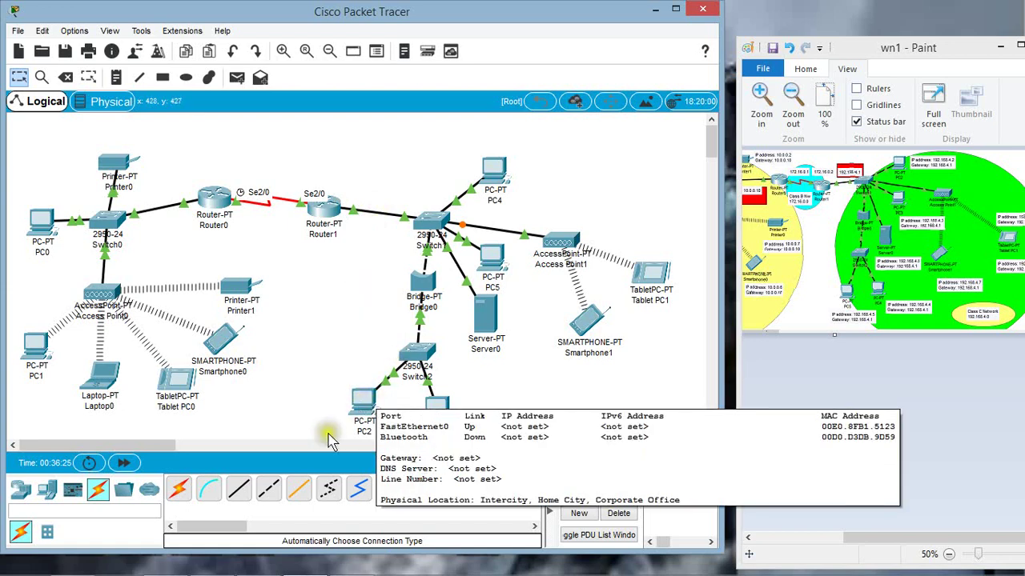
# Give PC4's FastEthernet0 interface the static IPv4 address 192.168.4.2 with subnet mask 255.255.255.0.
pyautogui.click(494, 168)
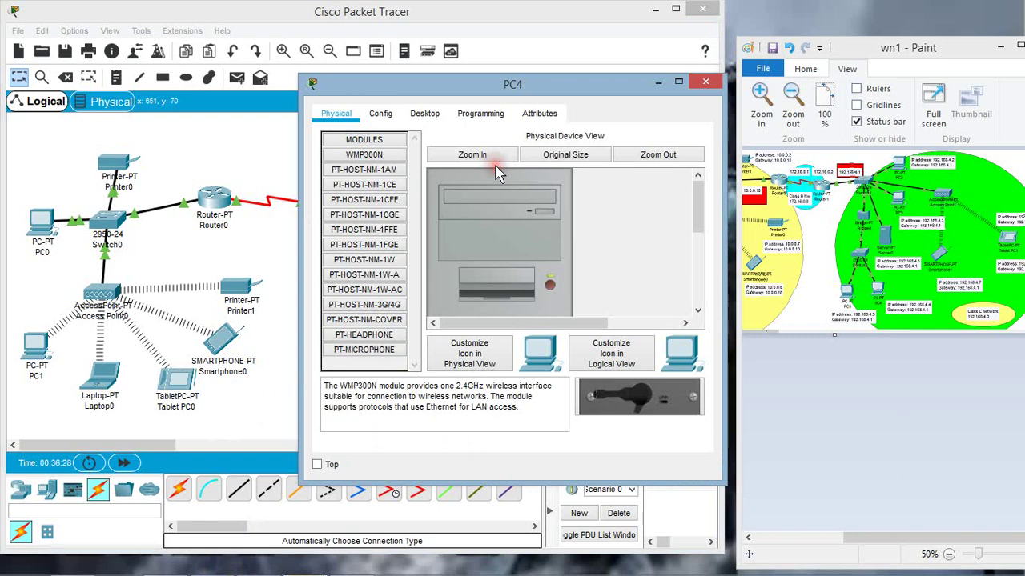
pyautogui.click(391, 116)
pyautogui.click(389, 199)
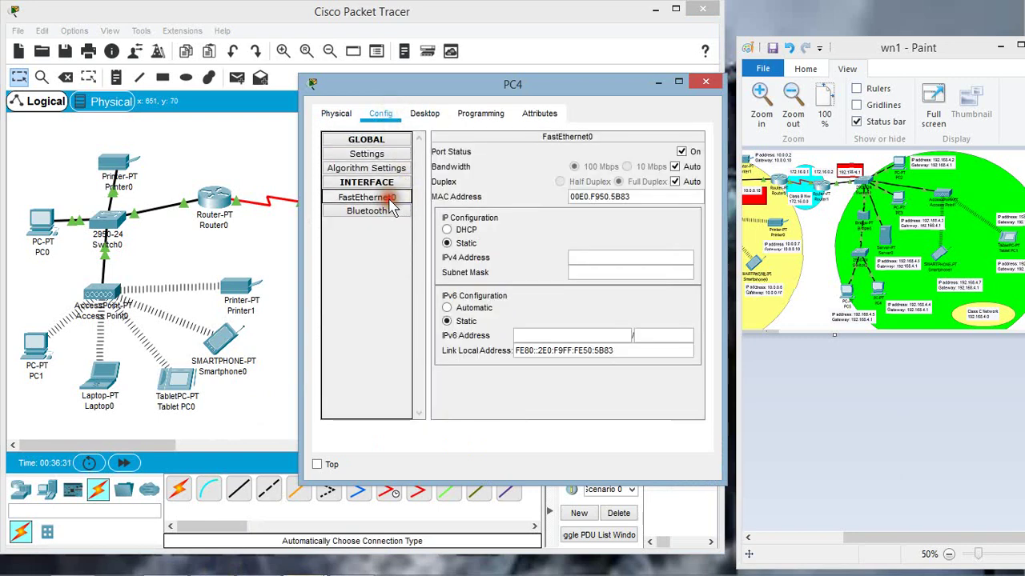
pyautogui.click(590, 257)
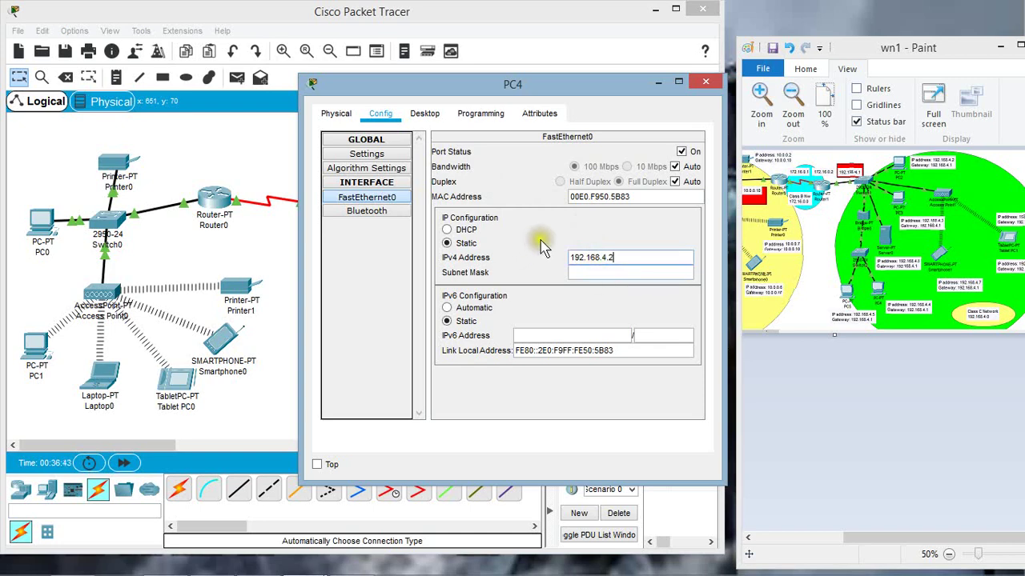
pyautogui.click(609, 273)
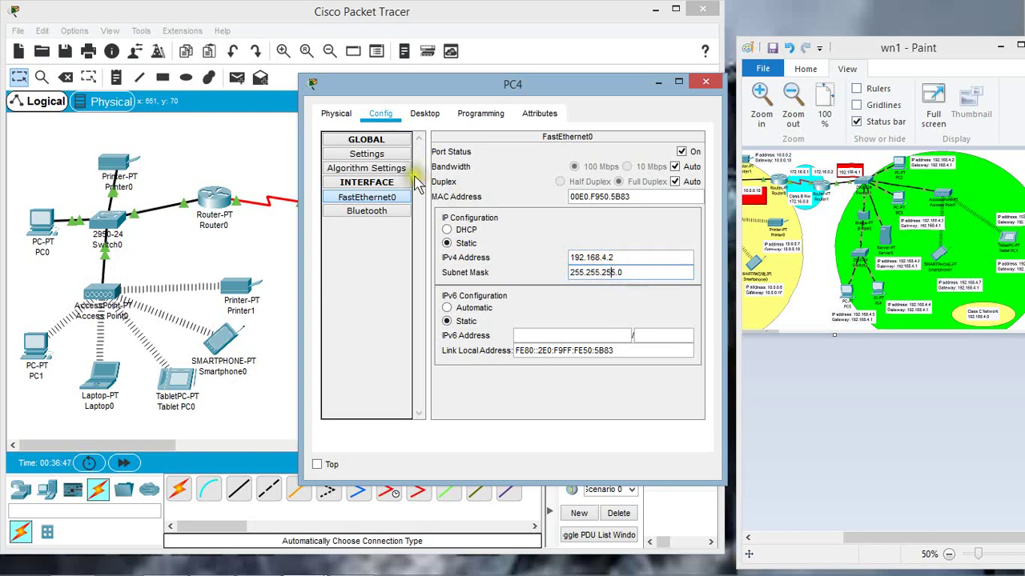
# Set PC4's IPv4 default gateway to 192.168.4.1, review its FastEthernet0 settings and close the device window.
pyautogui.click(381, 156)
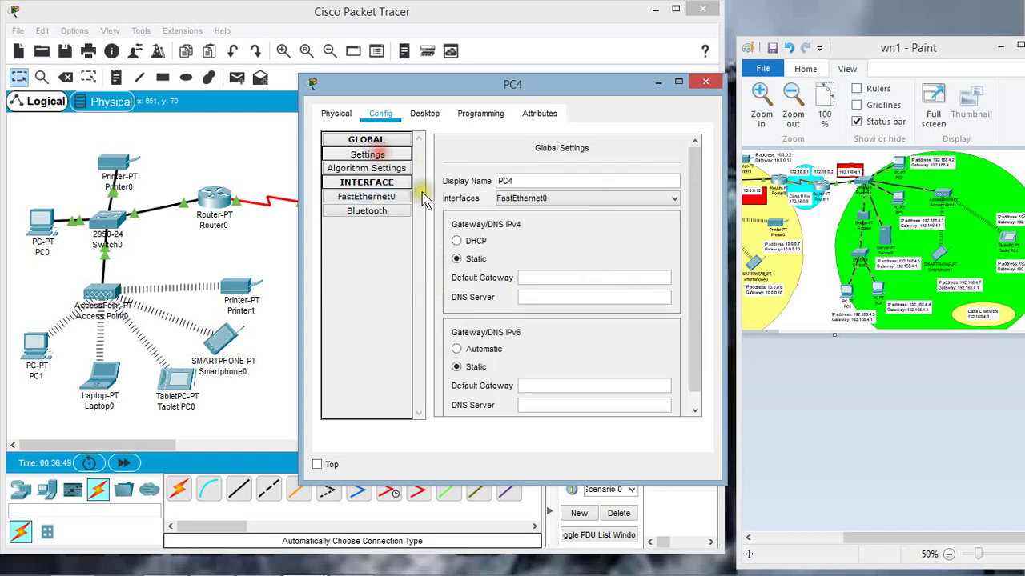
pyautogui.click(564, 281)
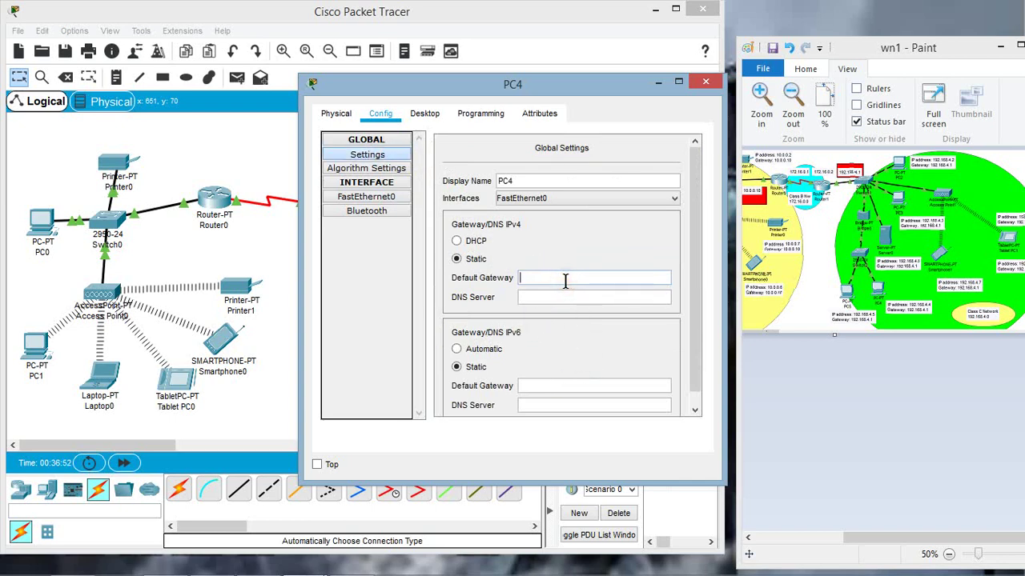
pyautogui.write('92.168.4.1')
pyautogui.click(373, 197)
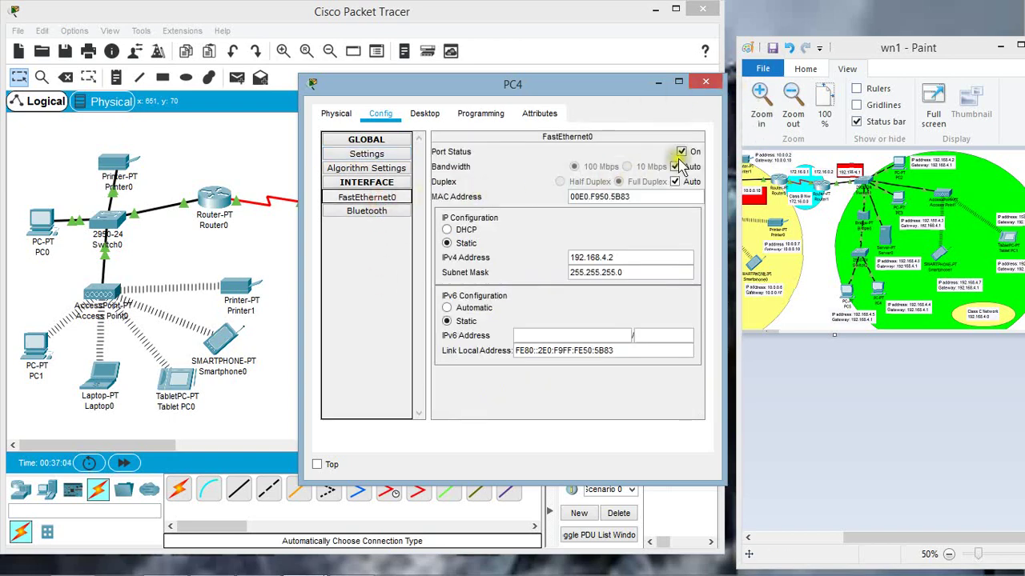
pyautogui.click(705, 82)
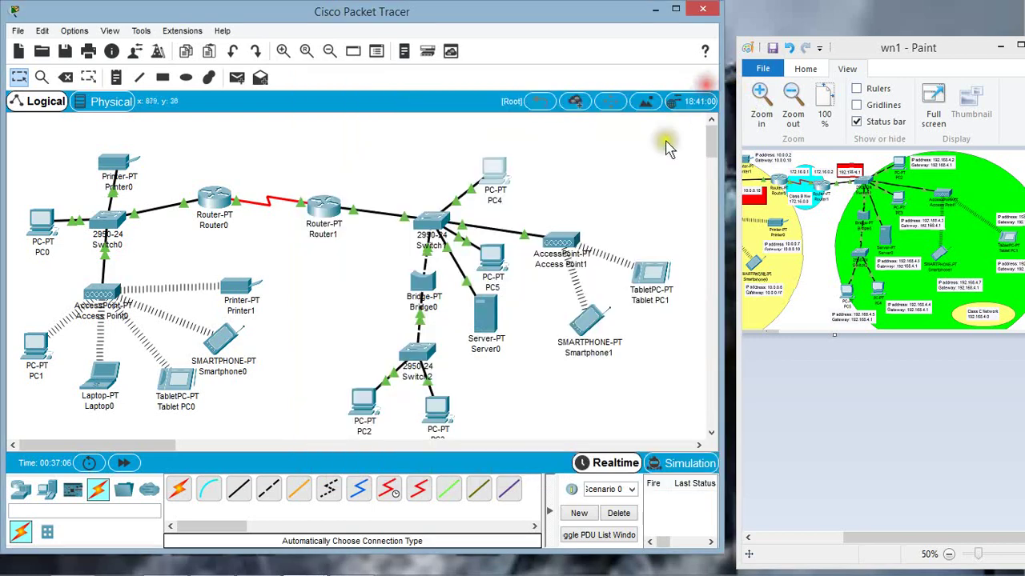
# Assign PC5 the static IPv4 address 192.168.4.3 with subnet mask 255.255.255.0 in its IP Configuration.
pyautogui.click(492, 256)
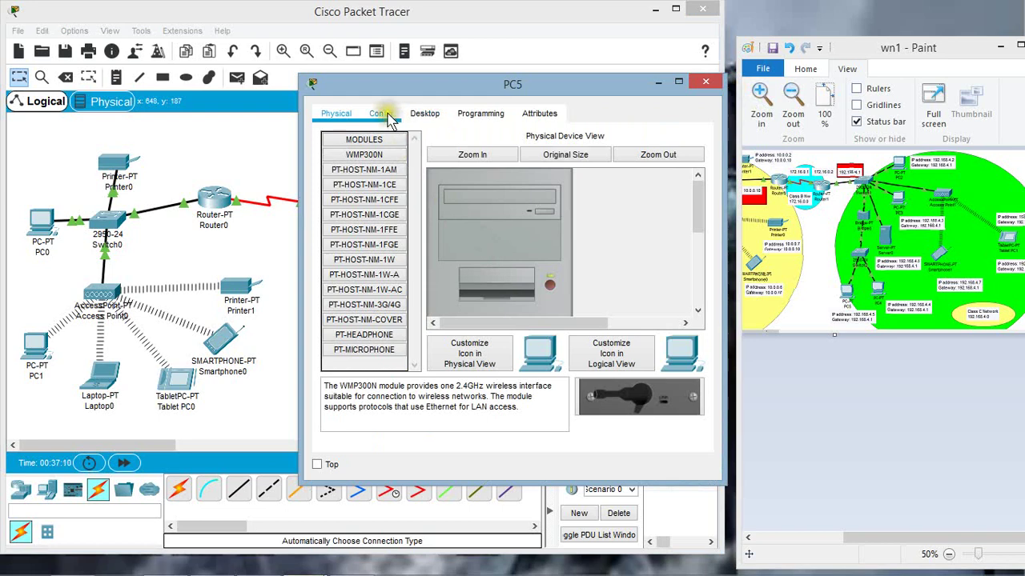
pyautogui.click(387, 115)
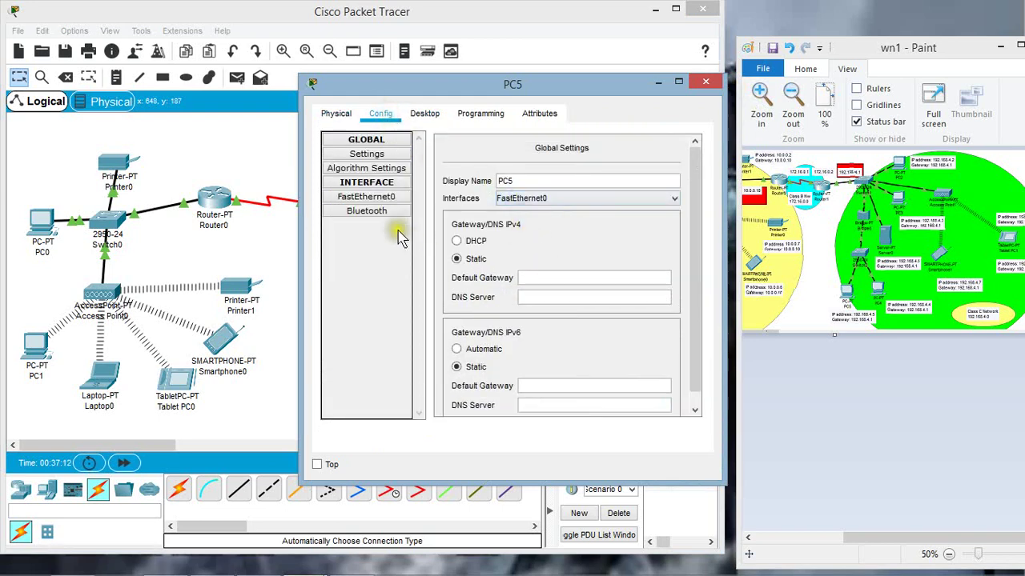
pyautogui.click(366, 197)
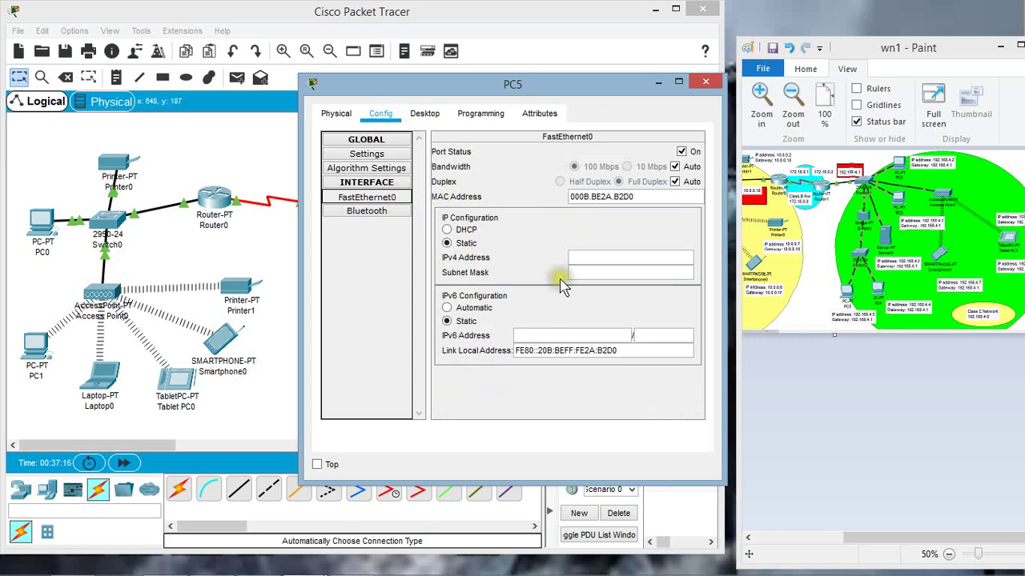
pyautogui.click(425, 113)
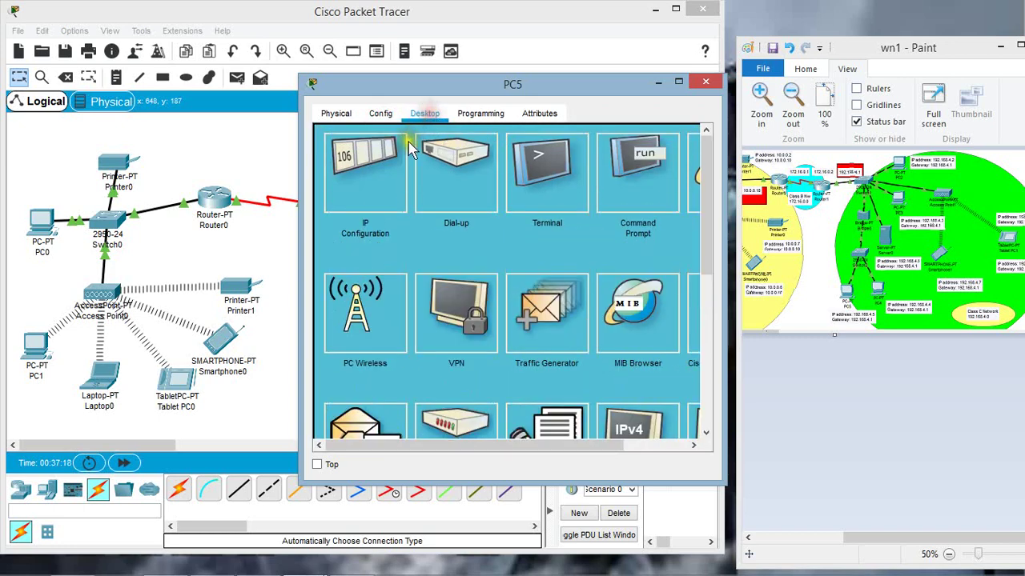
pyautogui.click(371, 183)
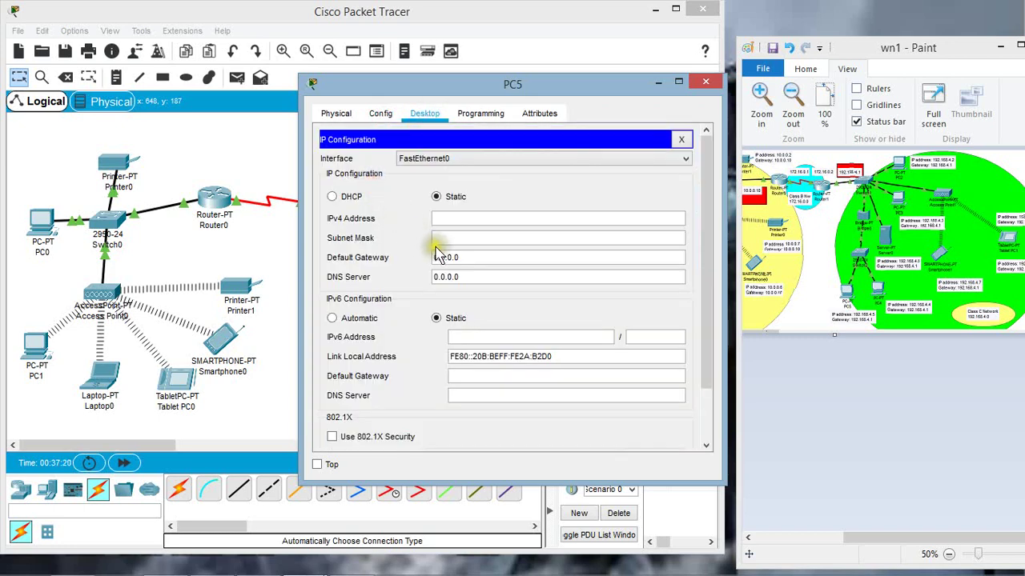
pyautogui.click(454, 218)
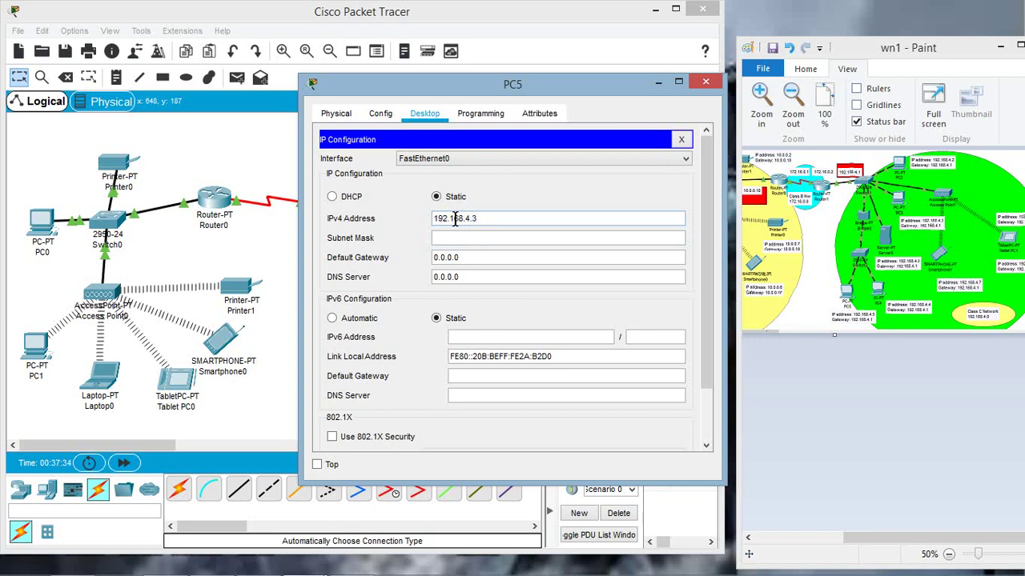
pyautogui.click(463, 238)
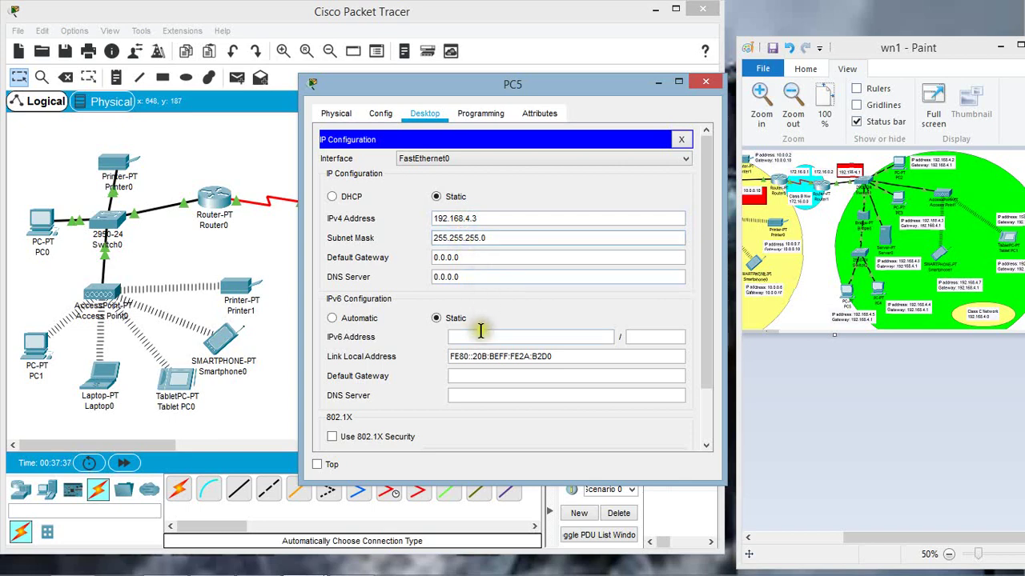
# Set PC5's IPv4 default gateway to 192.168.4.1, check its interface configuration and close the device window.
pyautogui.click(470, 260)
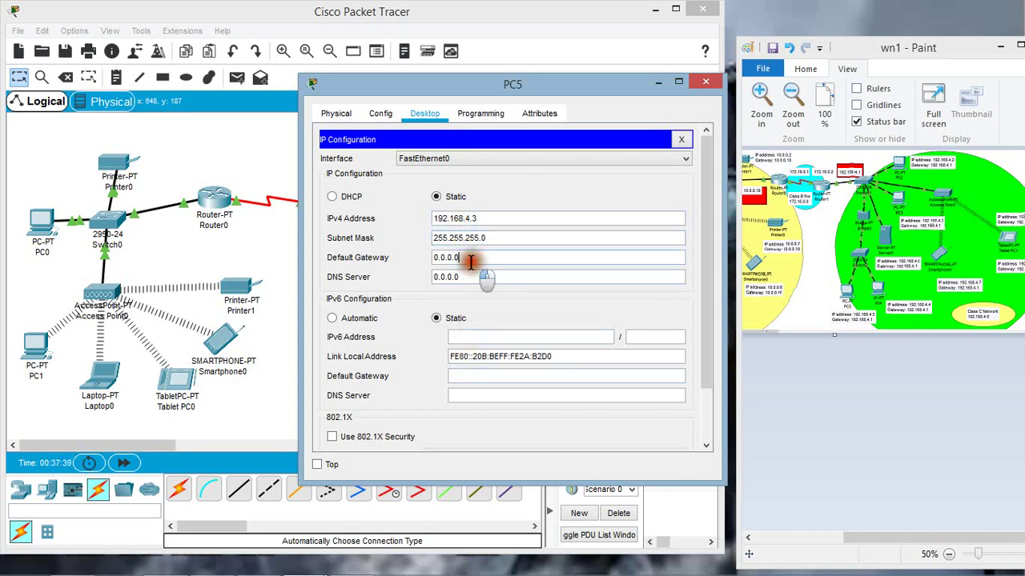
pyautogui.moveTo(471, 260); pyautogui.dragTo(411, 256)
pyautogui.write('192.168.4.1')
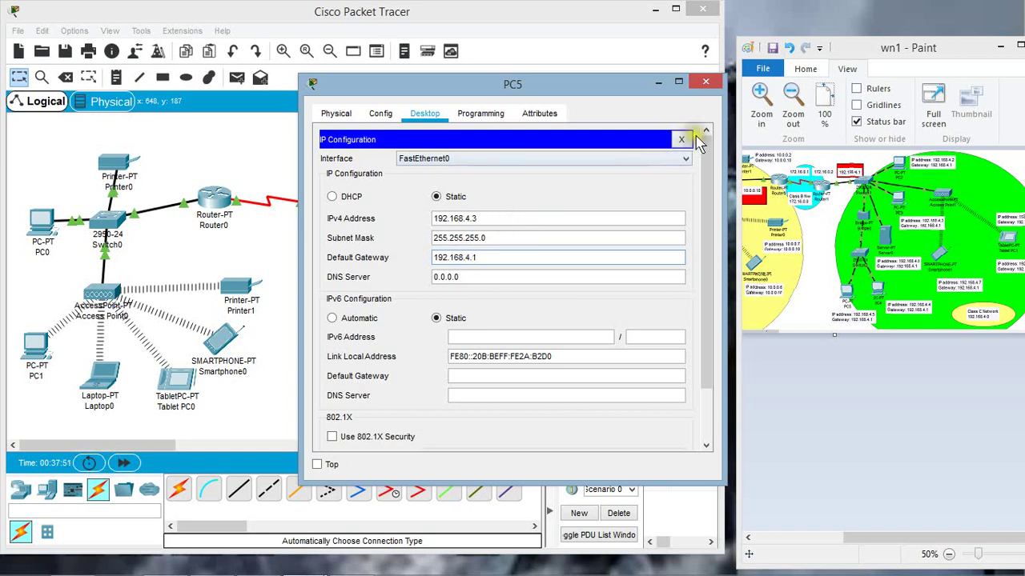
pyautogui.click(379, 115)
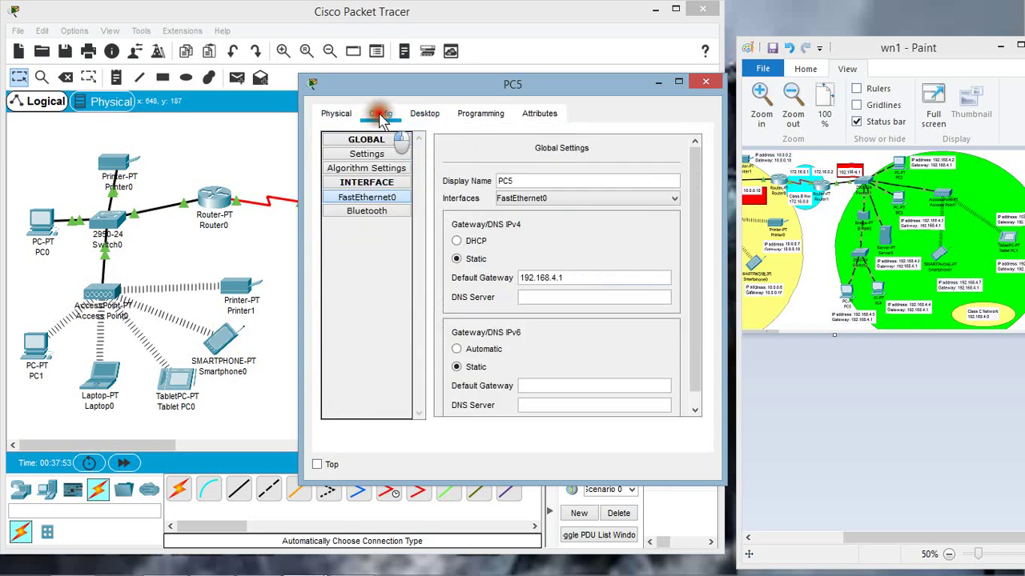
pyautogui.click(369, 197)
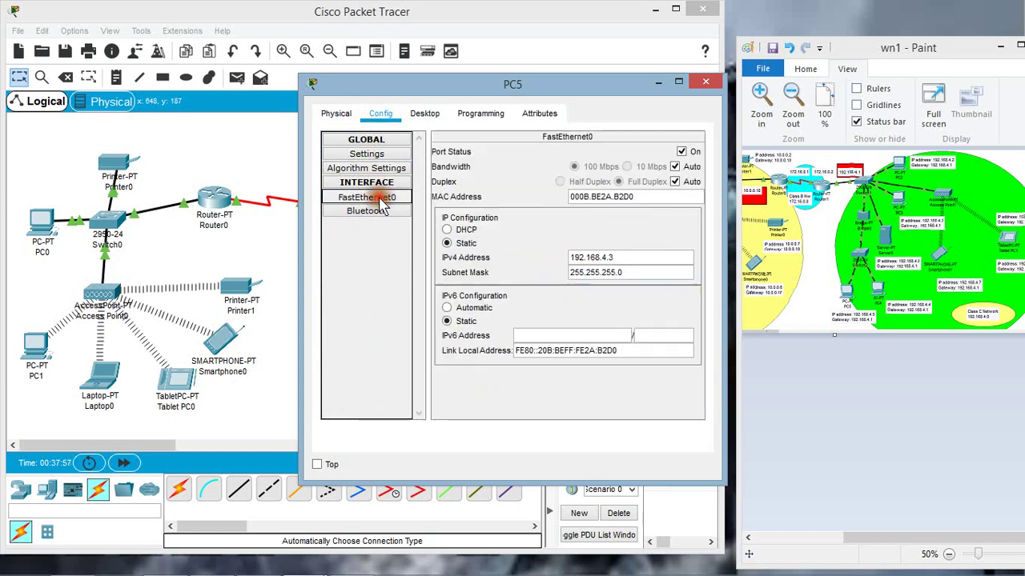
pyautogui.click(705, 80)
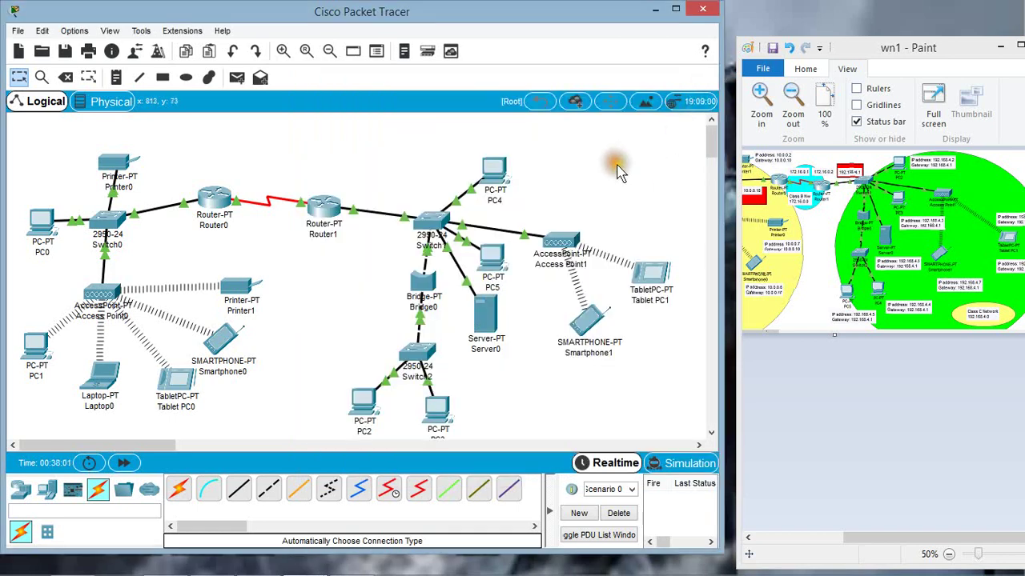
# Give Server0's FastEthernet0 interface the static IPv4 address 192.168.4.4 with subnet mask 255.255.255.0.
pyautogui.click(484, 330)
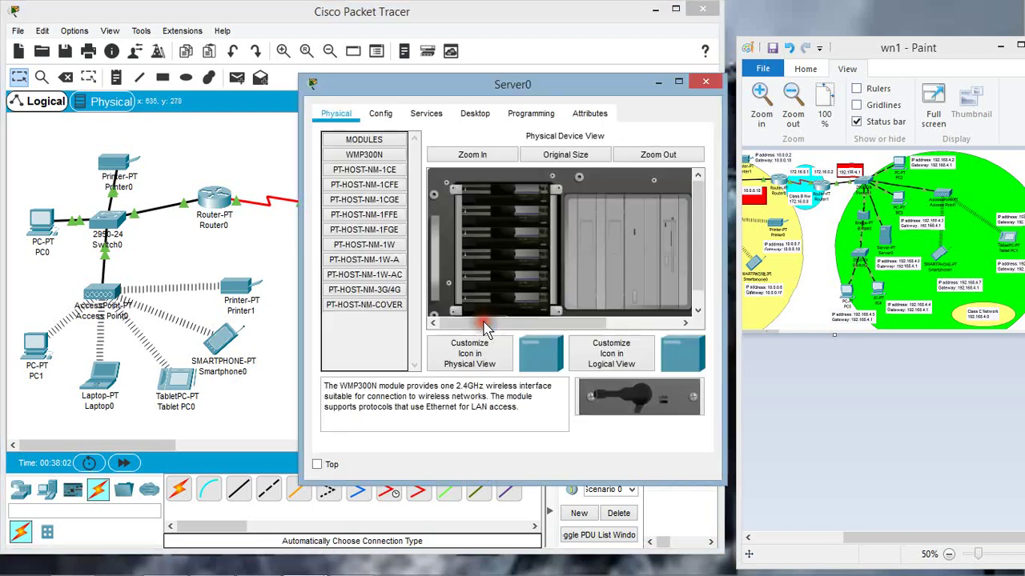
pyautogui.click(379, 113)
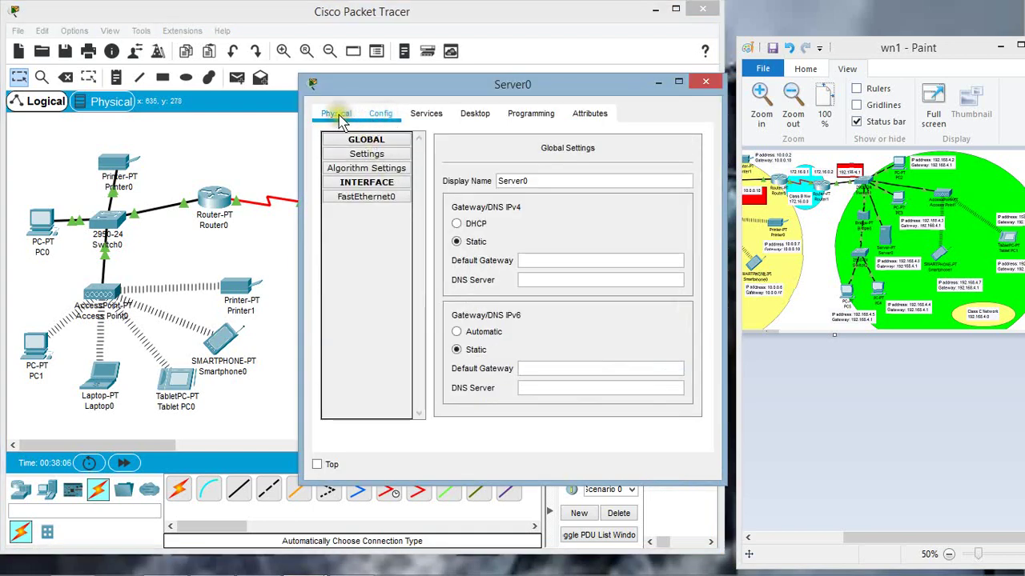
pyautogui.click(366, 197)
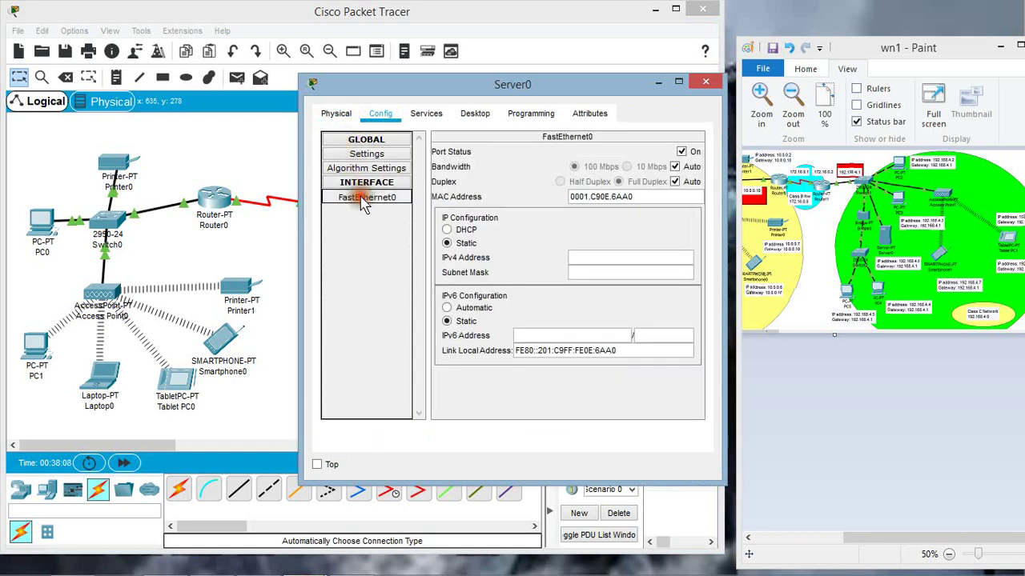
pyautogui.click(606, 260)
pyautogui.write('192.168.4')
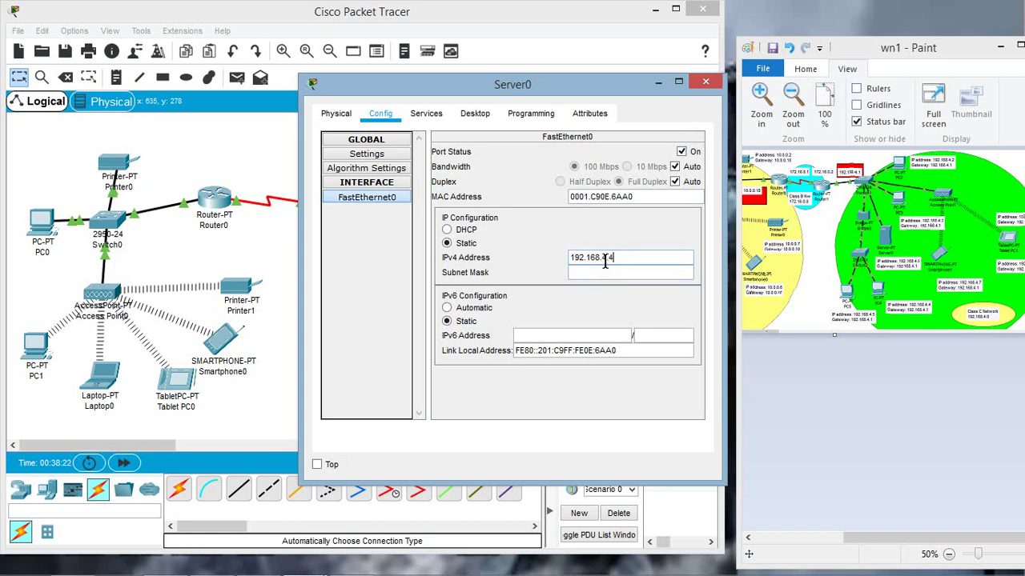
pyautogui.click(605, 272)
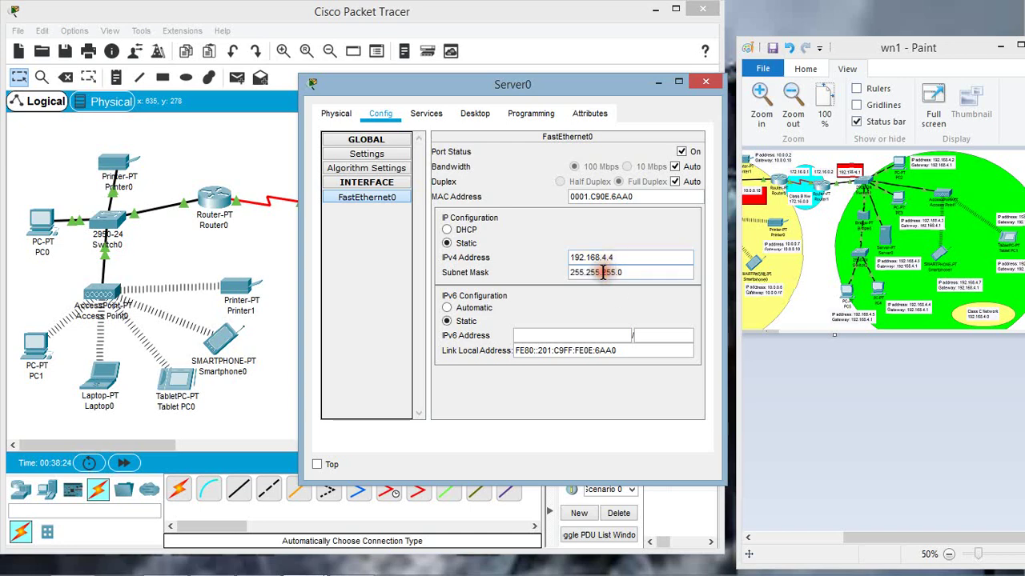
# Set Server0's IPv4 default gateway to 192.168.4.1 and close its configuration window.
pyautogui.click(367, 154)
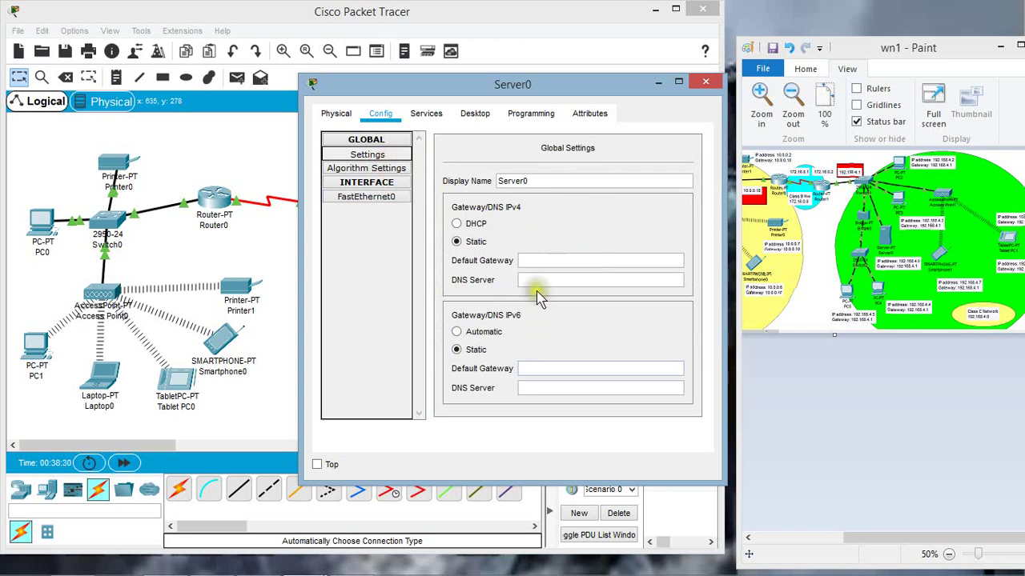
pyautogui.click(543, 262)
pyautogui.write('1')
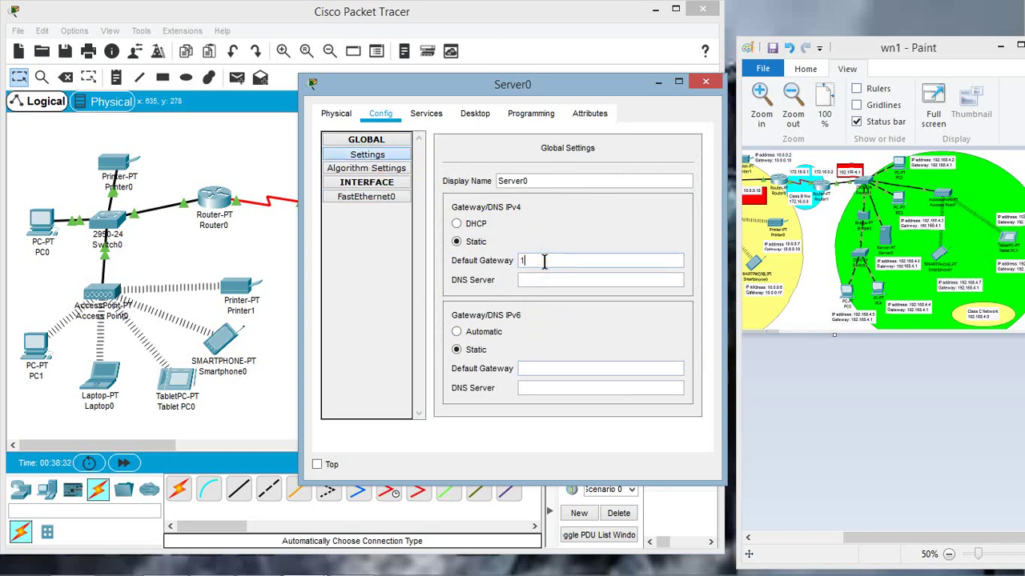
pyautogui.write('92.168.4.1')
pyautogui.click(706, 82)
pyautogui.click(525, 395)
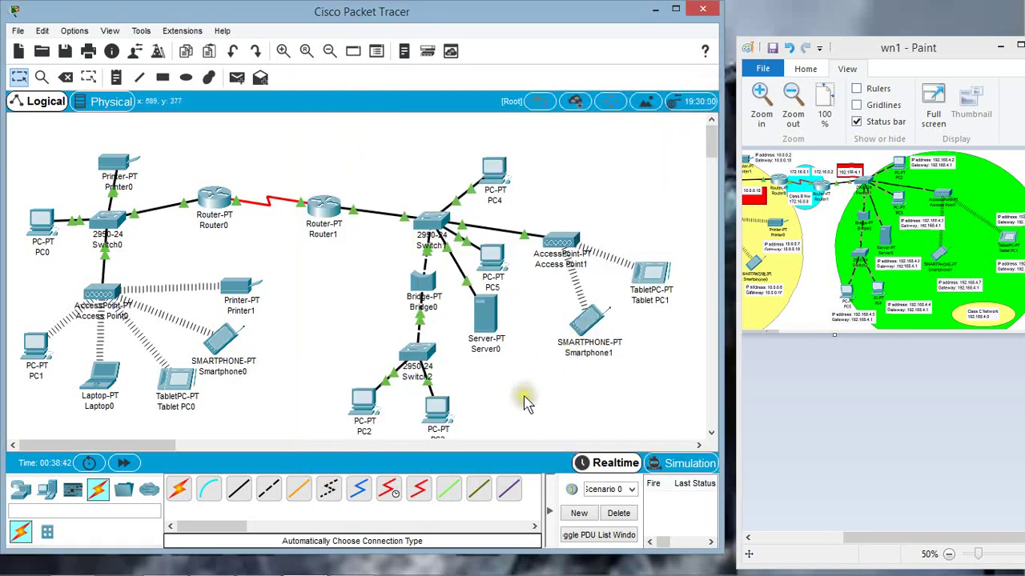
# Assign PC2 the static IPv4 address 192.168.4.5 with subnet mask 255.255.255.0 in its IP Configuration.
pyautogui.click(365, 404)
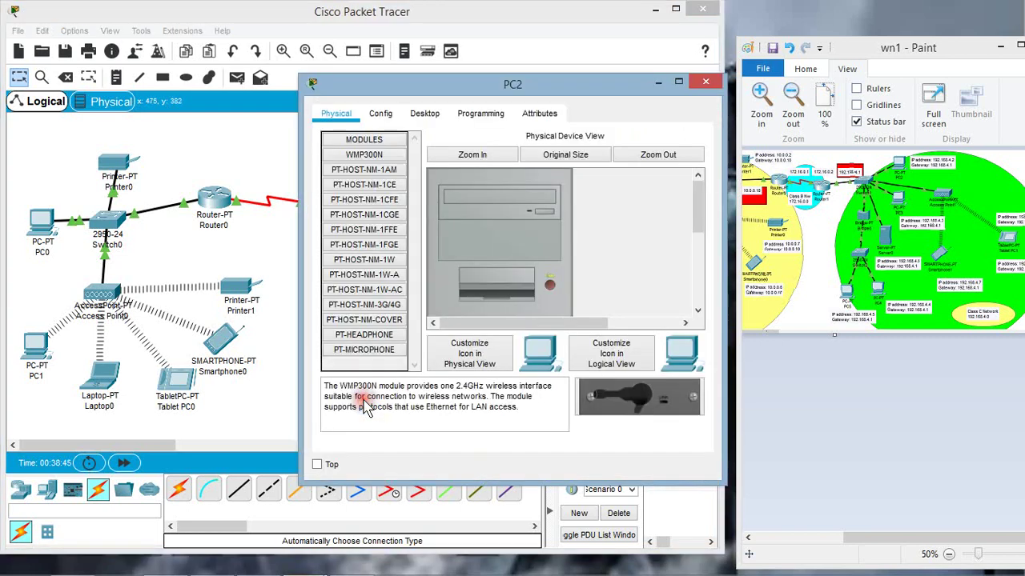
pyautogui.click(381, 113)
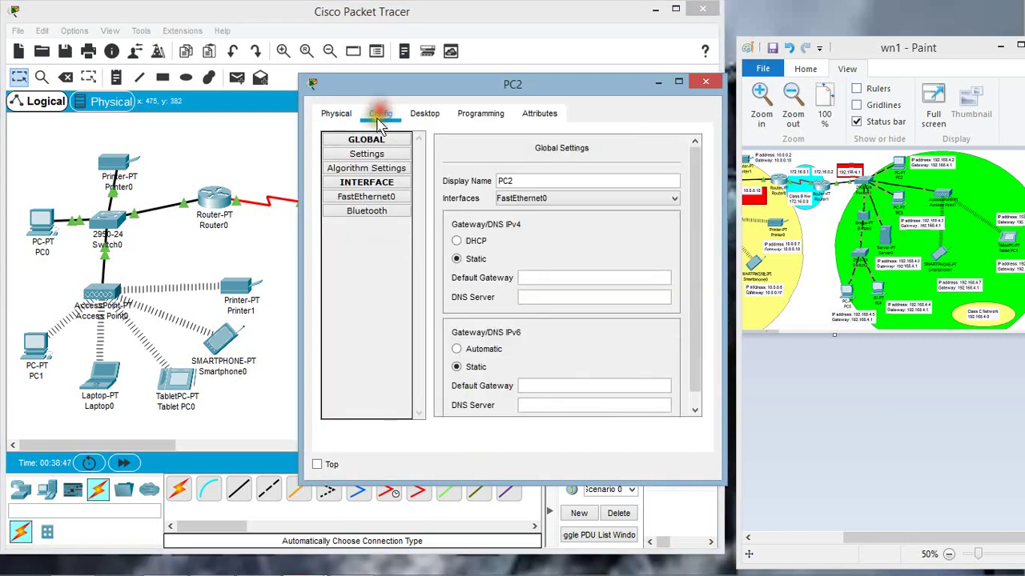
pyautogui.click(412, 113)
pyautogui.click(386, 154)
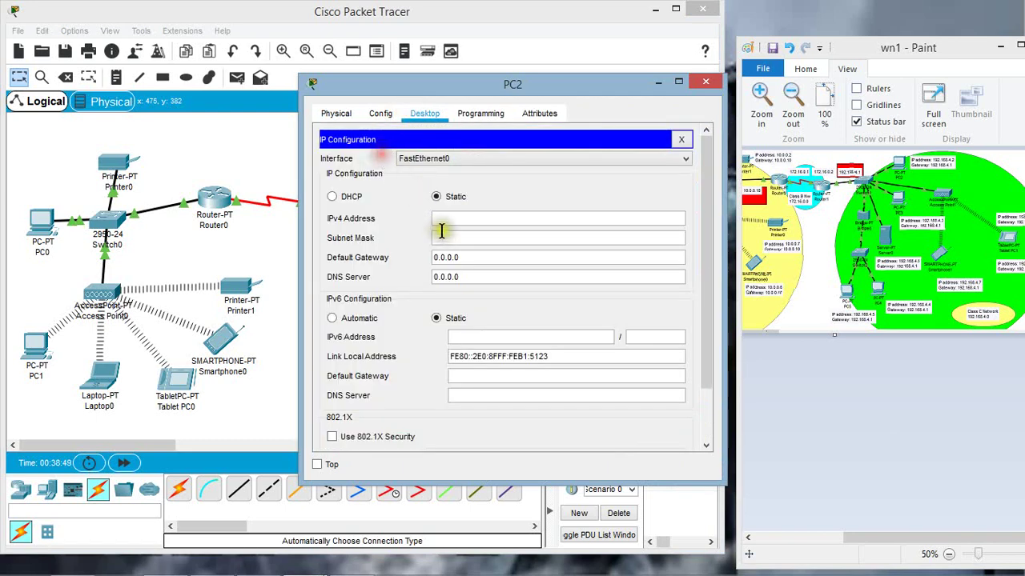
pyautogui.click(449, 221)
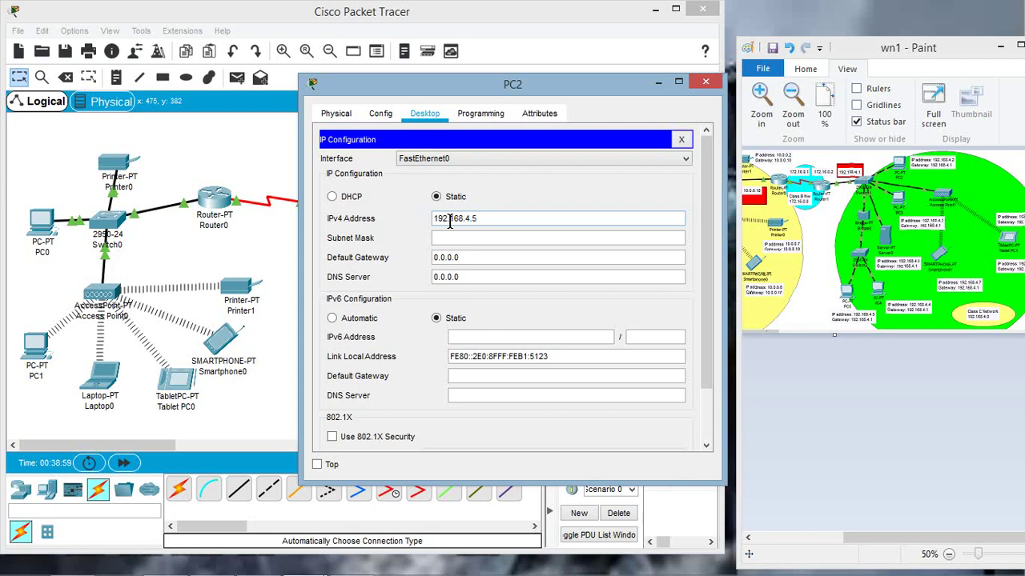
pyautogui.click(456, 237)
# Set PC2's IPv4 default gateway to 192.168.4.1 and close its configuration window.
pyautogui.click(459, 258)
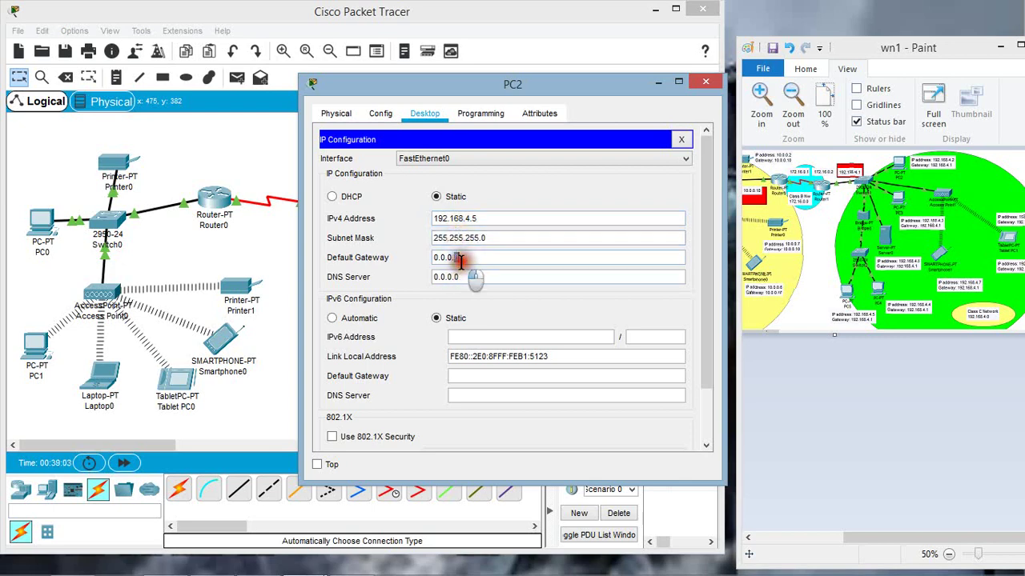
pyautogui.moveTo(453, 257); pyautogui.dragTo(428, 258)
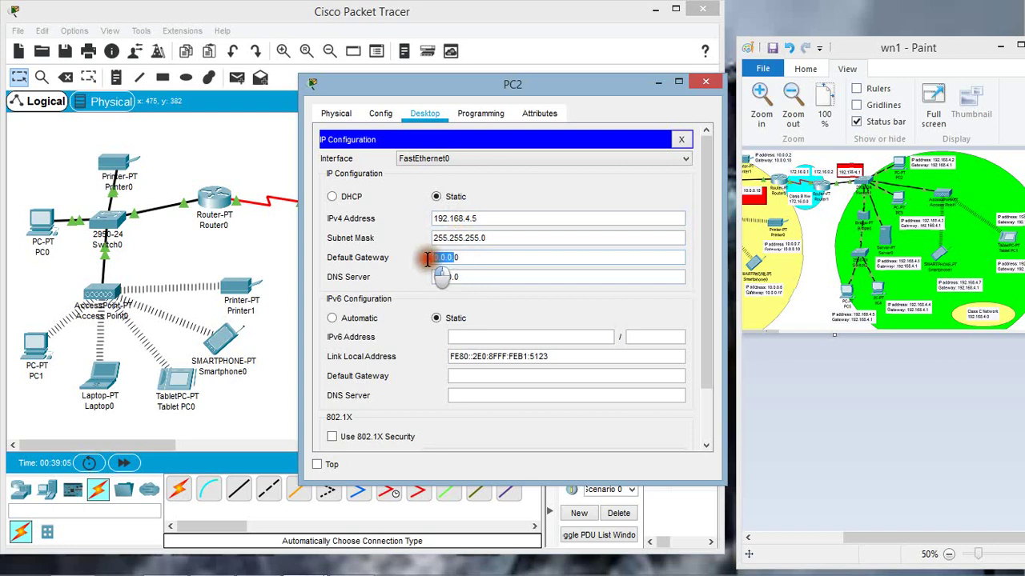
pyautogui.press('BackSpace')
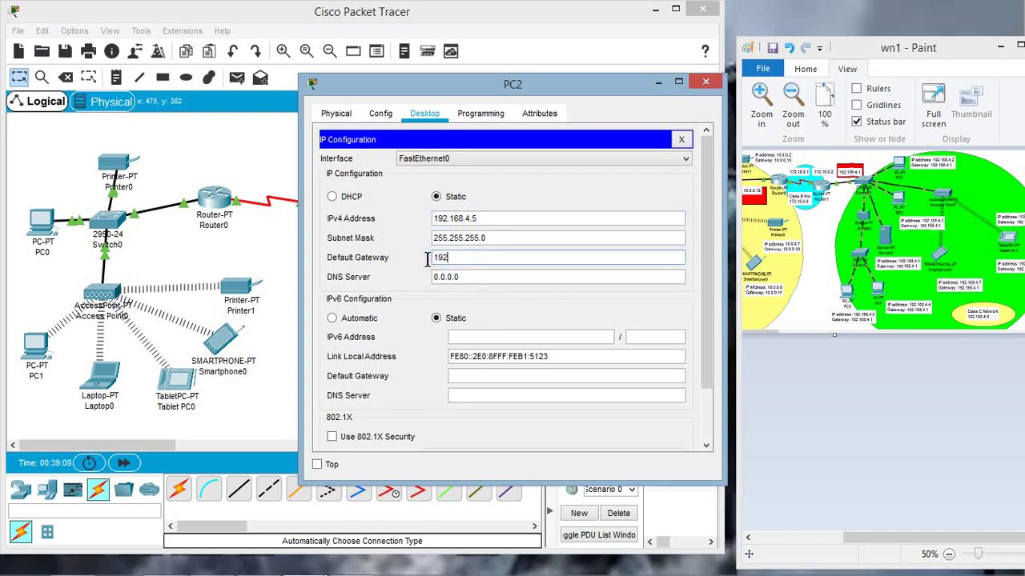
pyautogui.write('192.168.4.1')
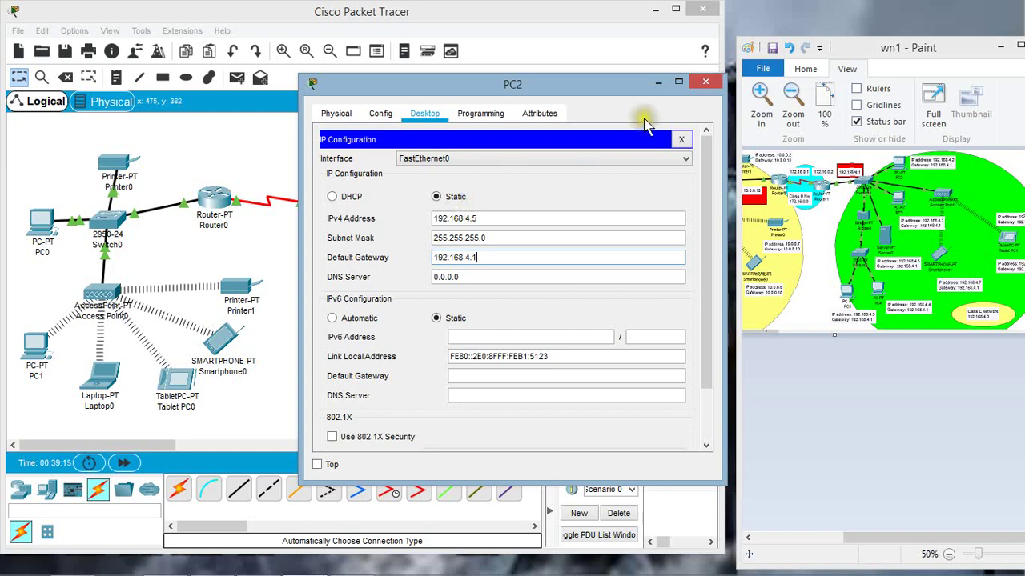
pyautogui.click(701, 83)
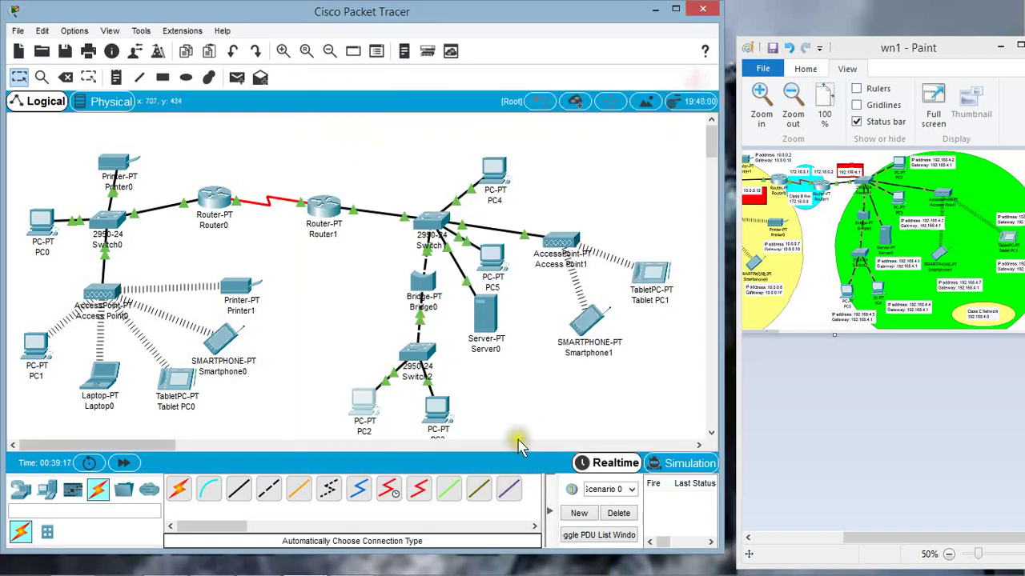
# Assign PC3 the static IPv4 address 192.168.4.6 with subnet mask 255.255.255.0 in its IP Configuration.
pyautogui.click(524, 402)
pyautogui.click(439, 412)
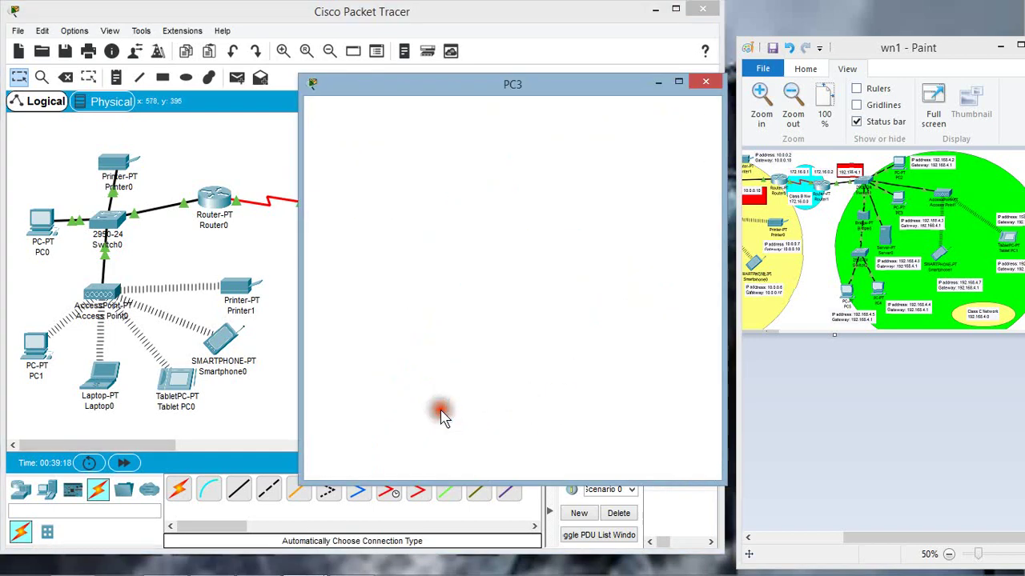
pyautogui.click(424, 113)
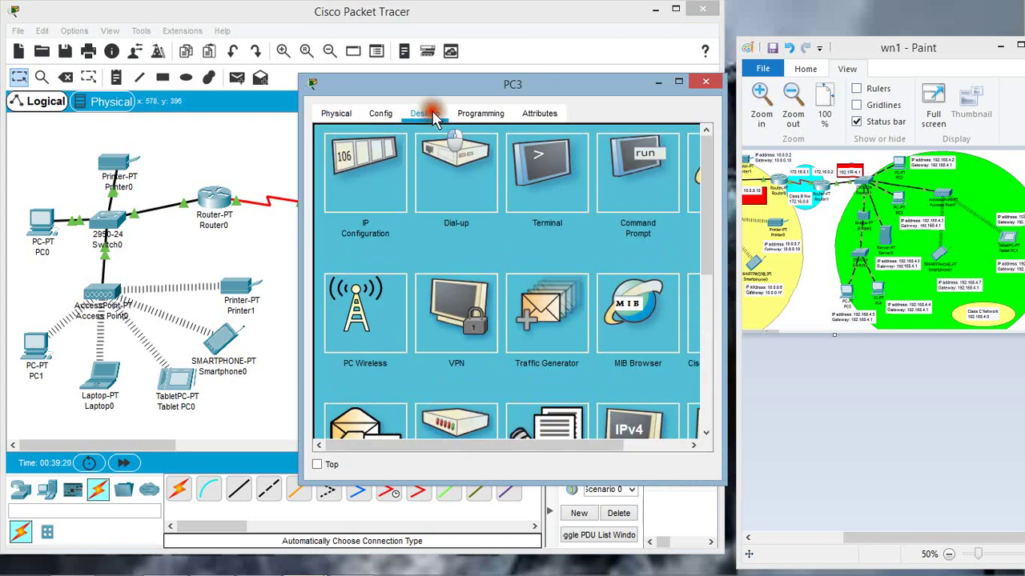
pyautogui.click(369, 175)
pyautogui.click(443, 219)
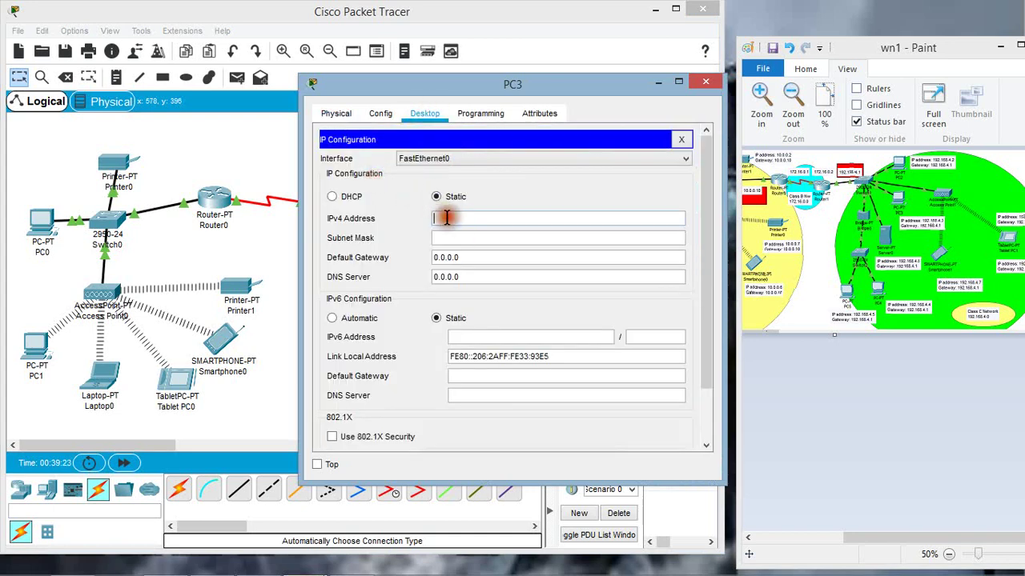
pyautogui.write('192.168.4.6')
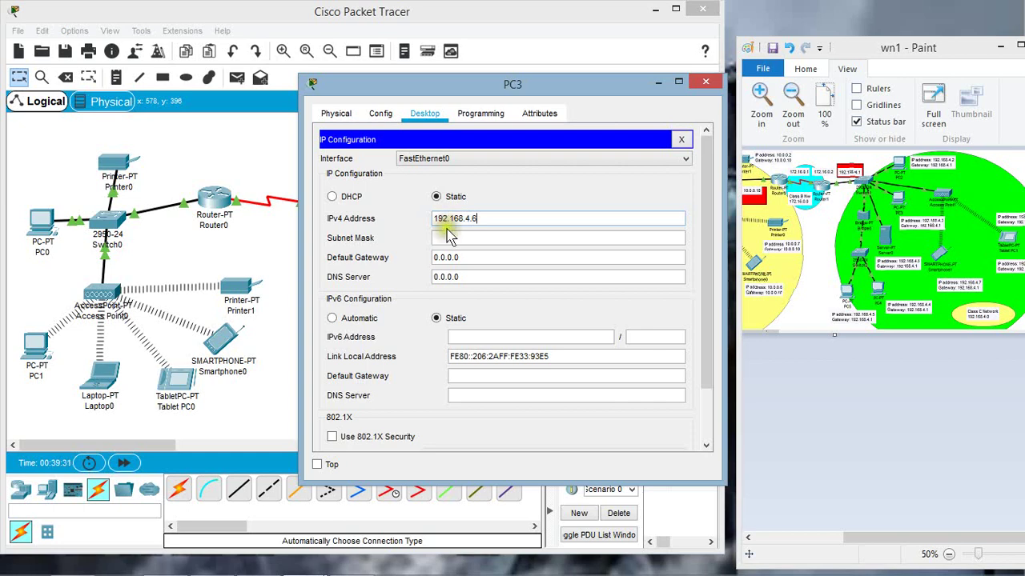
pyautogui.click(447, 238)
# Set PC3's IPv4 default gateway to 192.168.4.1 and close its configuration window.
pyautogui.click(454, 257)
pyautogui.doubleClick(458, 257)
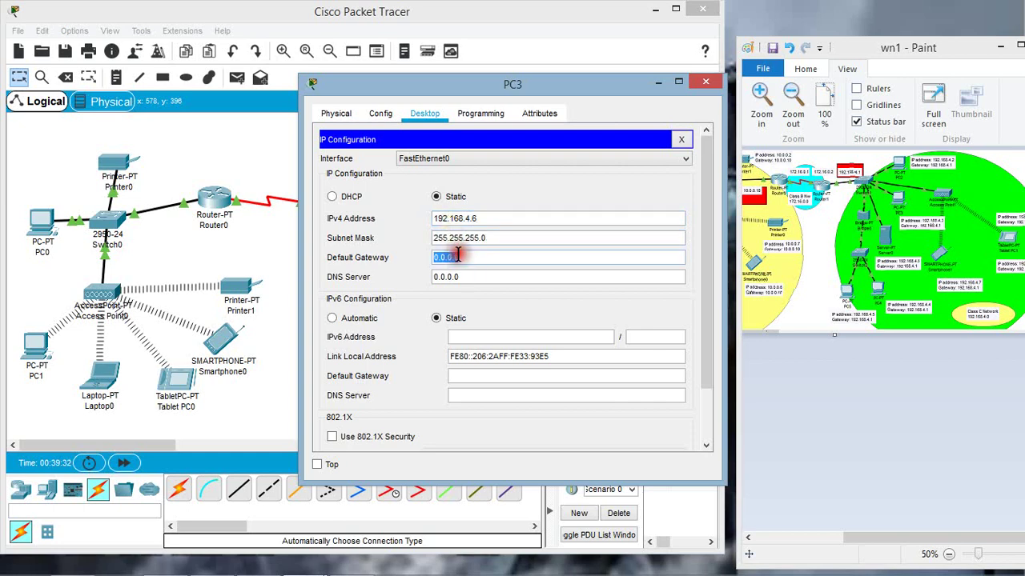
pyautogui.write('192.168.4.1')
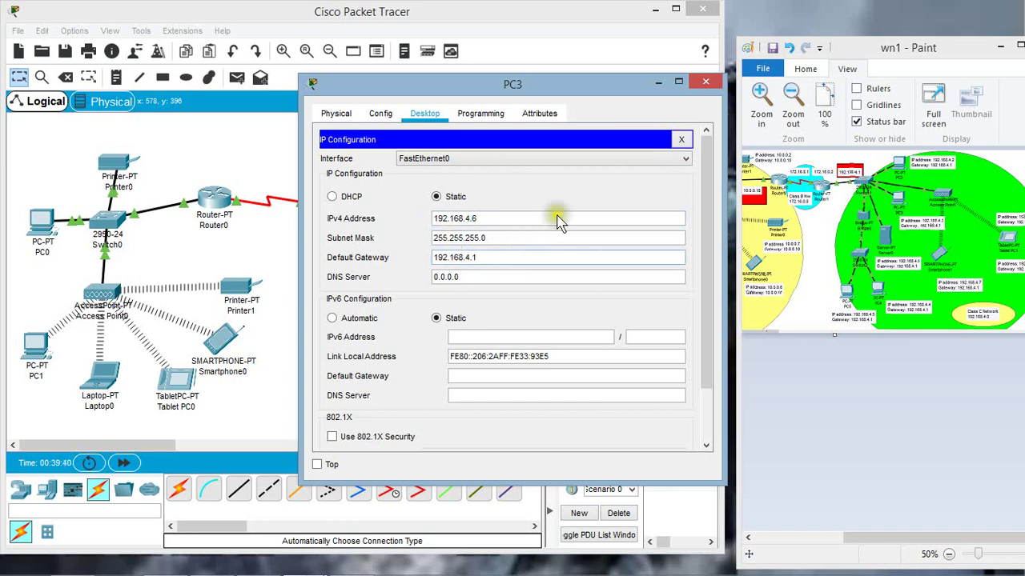
pyautogui.click(705, 81)
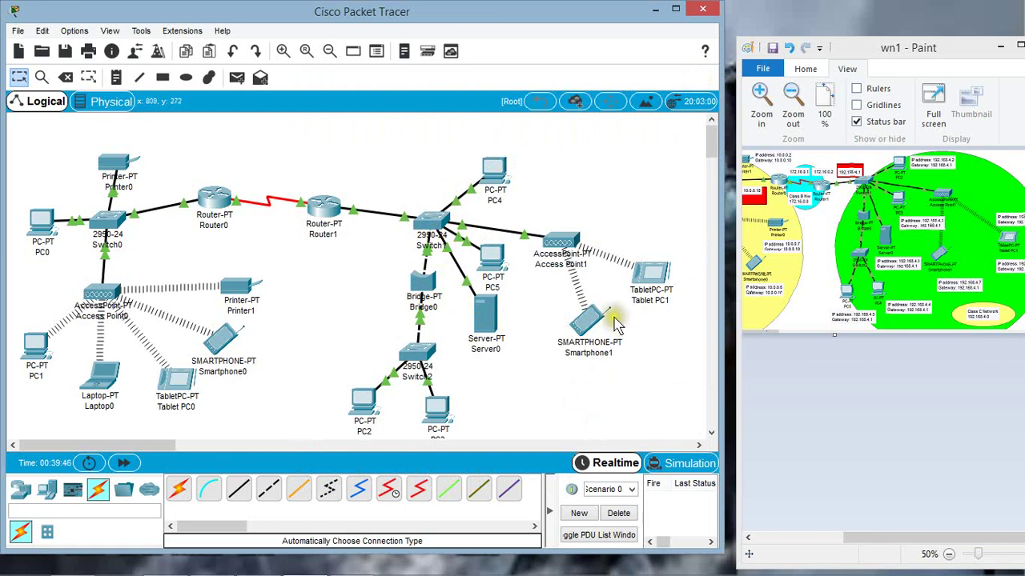
# Set the SSID of Access Point1's wireless interface, Port 1, to spk.
pyautogui.moveTo(572, 246)
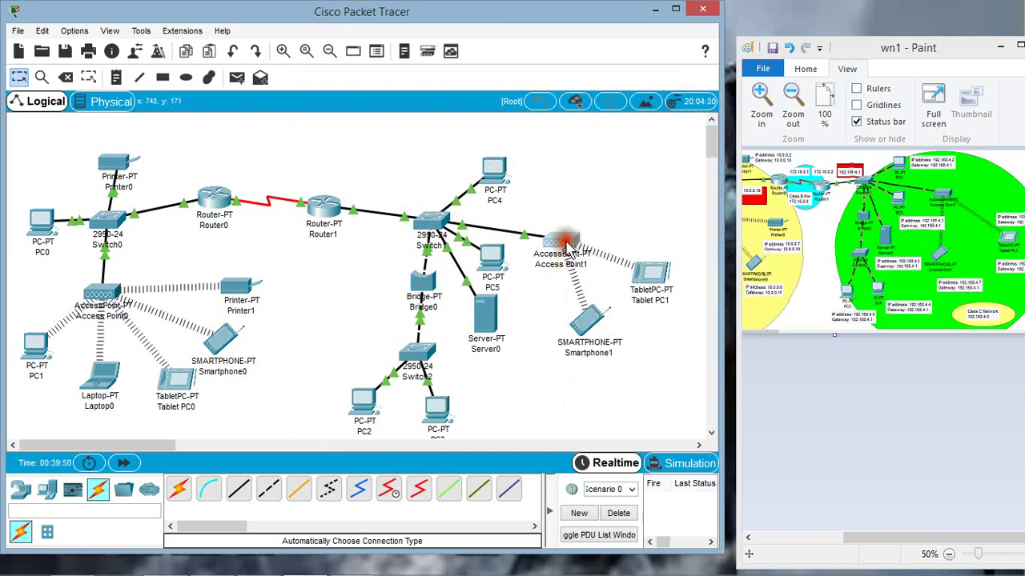
pyautogui.click(567, 245)
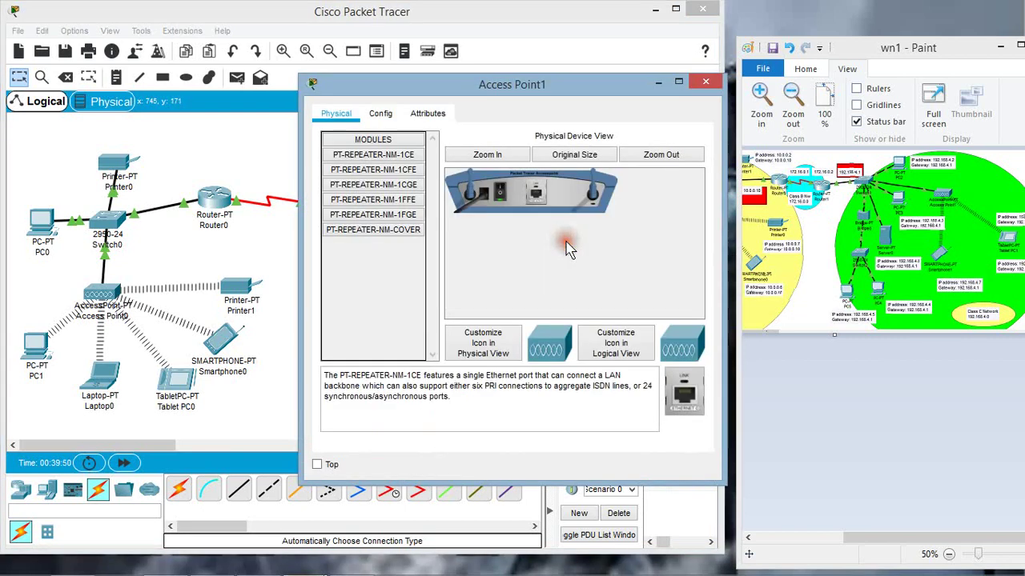
pyautogui.click(380, 116)
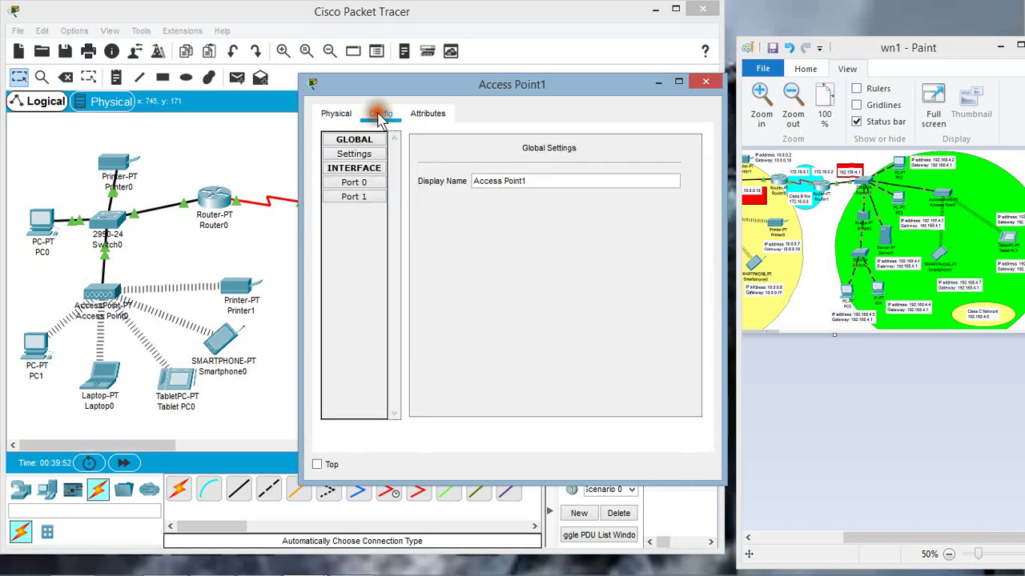
pyautogui.click(373, 202)
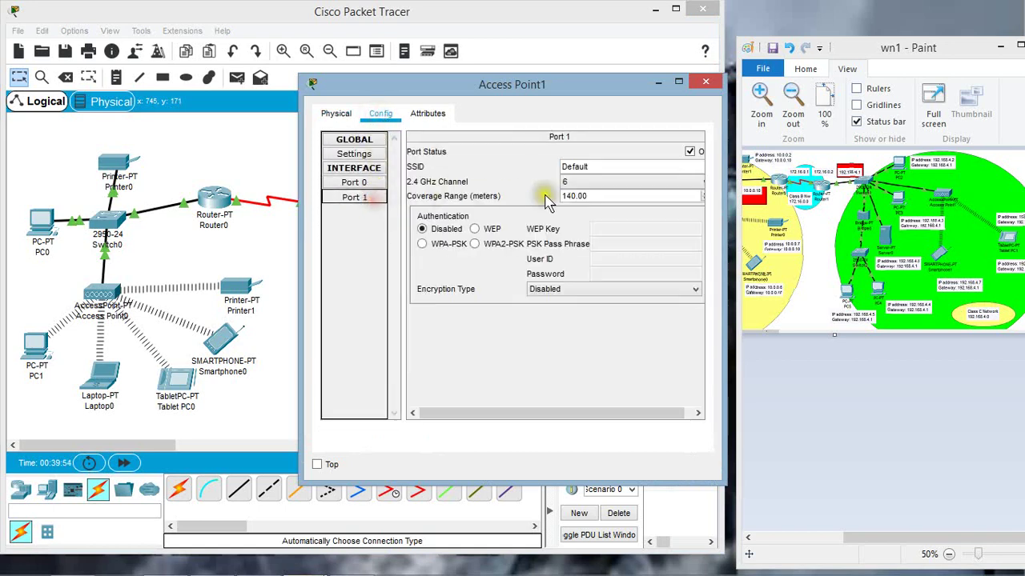
pyautogui.doubleClick(597, 167)
pyautogui.write('spk')
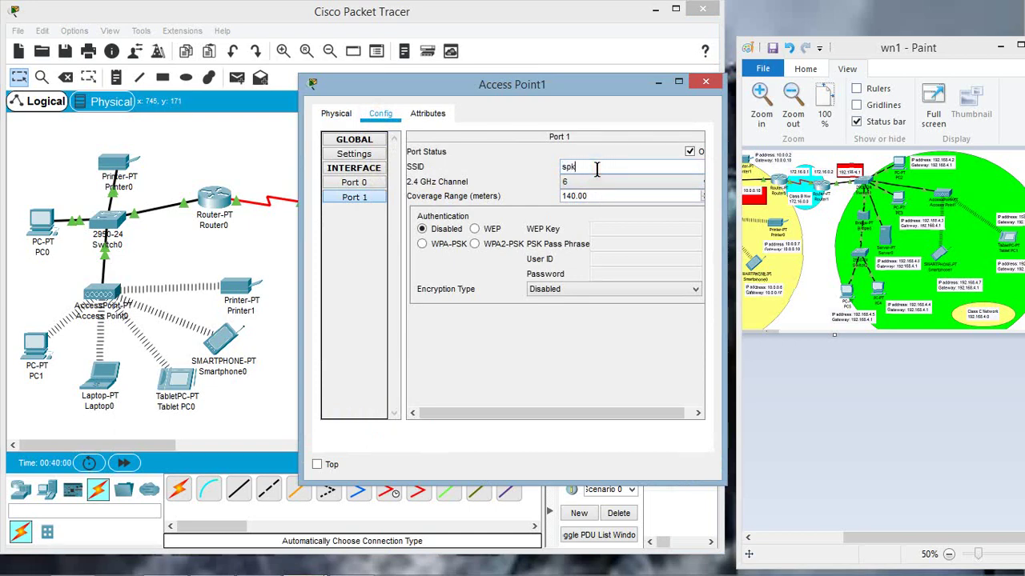
# Enable WEP authentication on Access Point1's Port 1, enter the WEP key and close the device window.
pyautogui.click(490, 229)
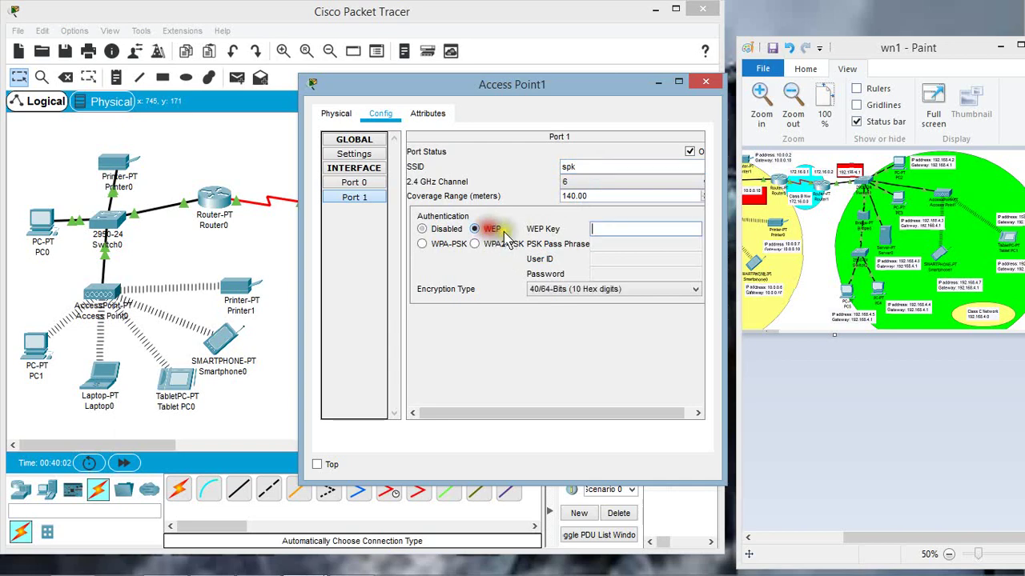
pyautogui.click(601, 228)
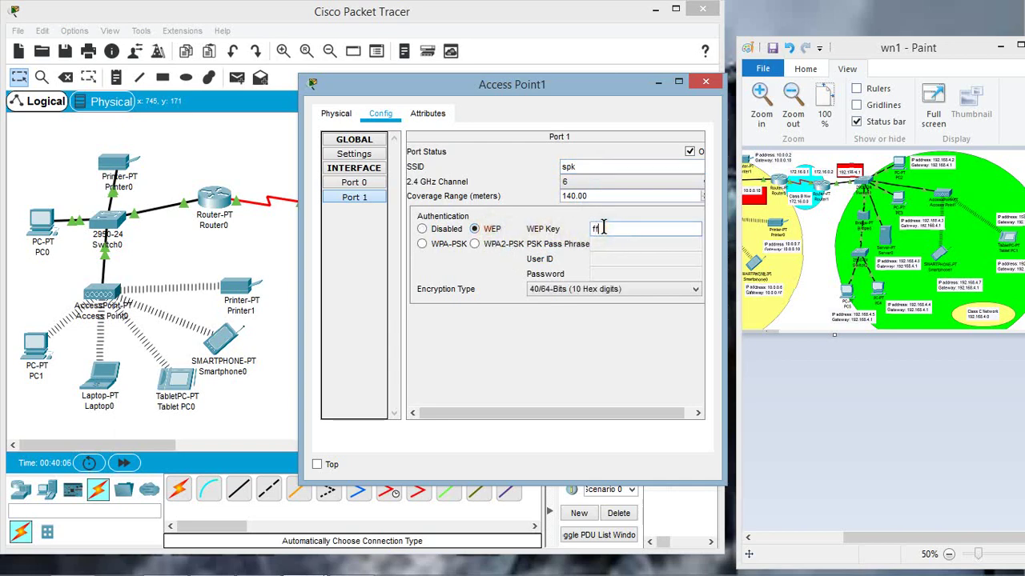
pyautogui.write('ffffffff')
pyautogui.click(705, 81)
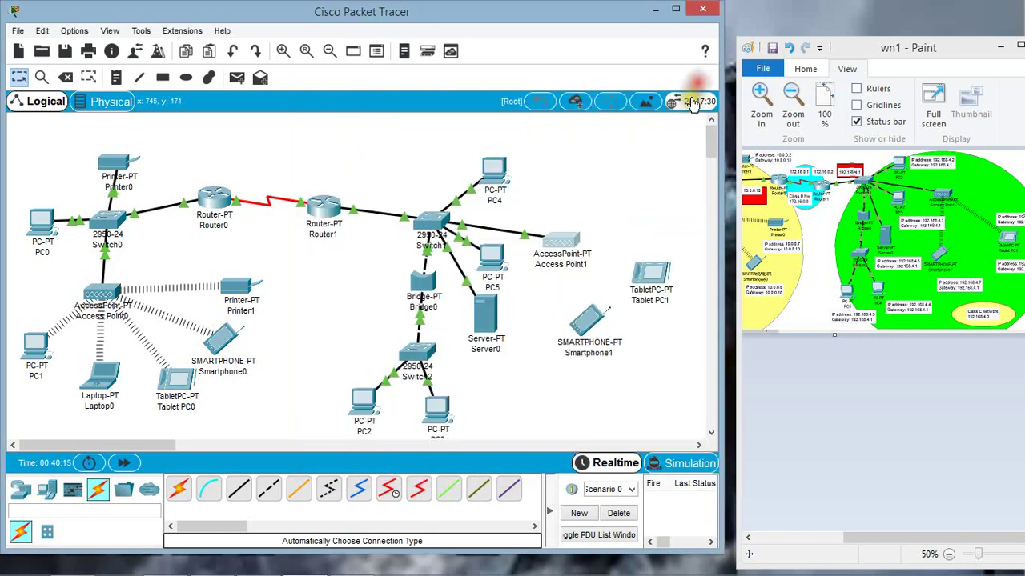
pyautogui.click(612, 355)
pyautogui.click(608, 401)
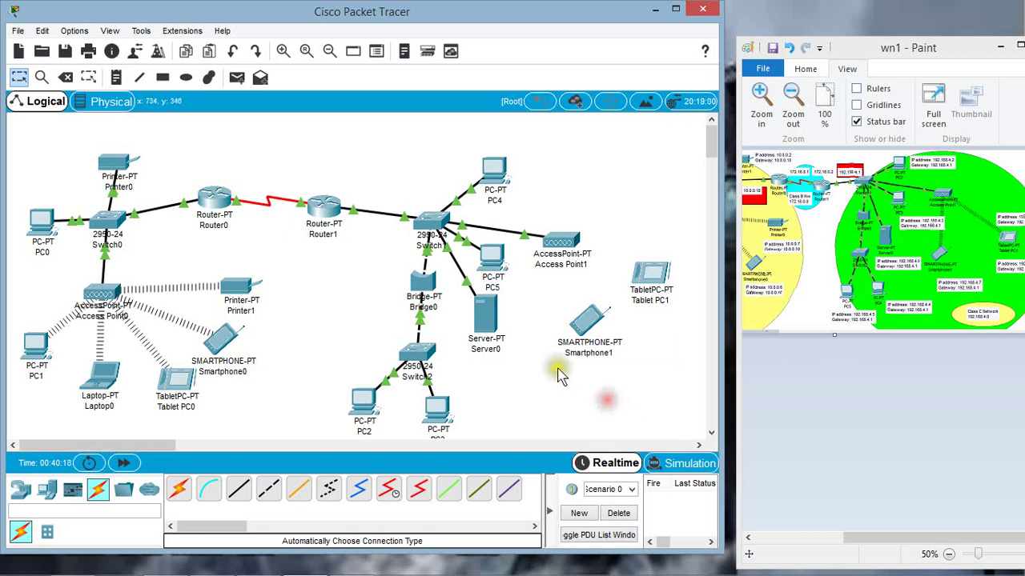
# Set the SSID of Smartphone1's Wireless0 interface to spk.
pyautogui.click(587, 325)
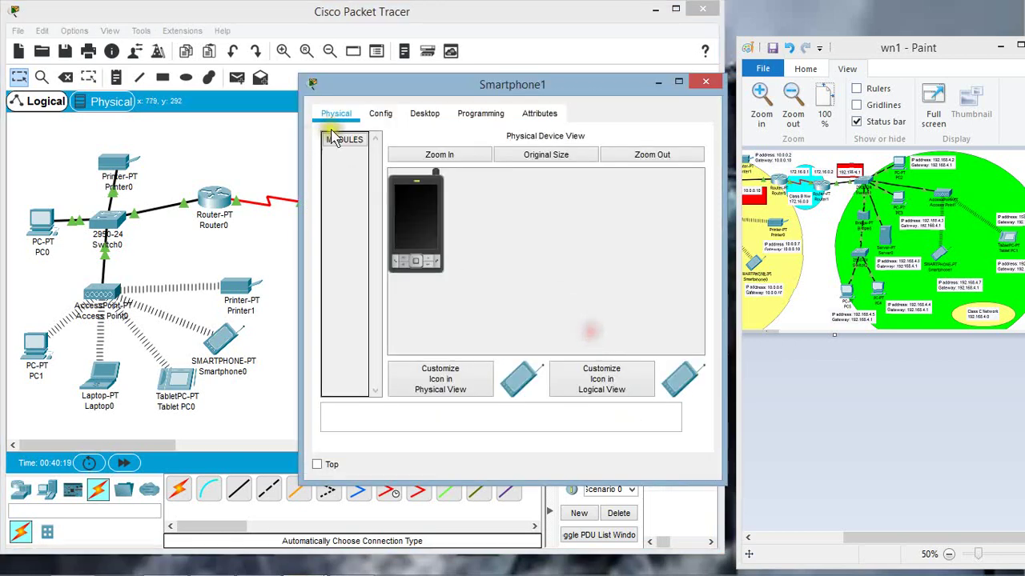
pyautogui.click(379, 114)
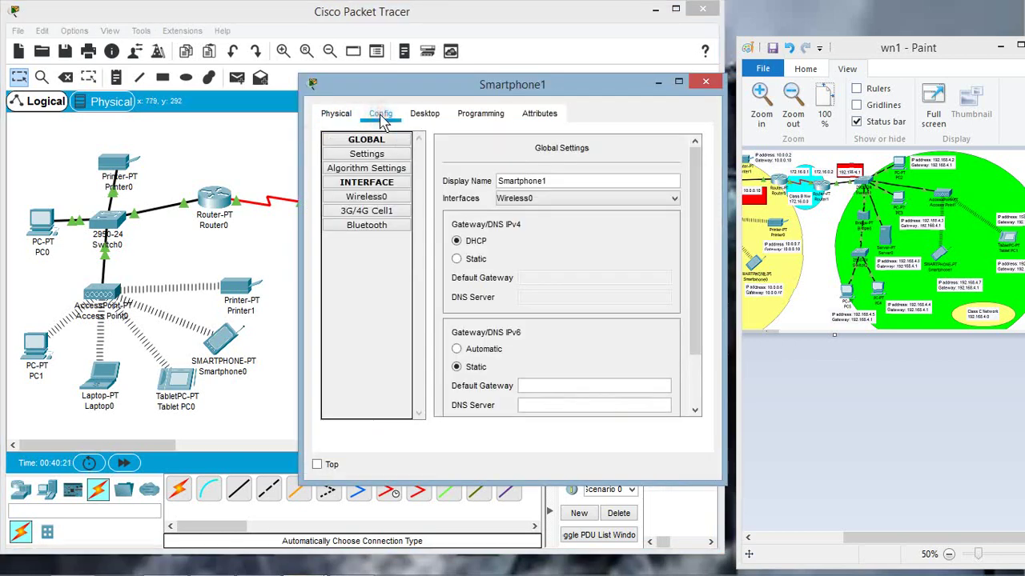
pyautogui.click(369, 197)
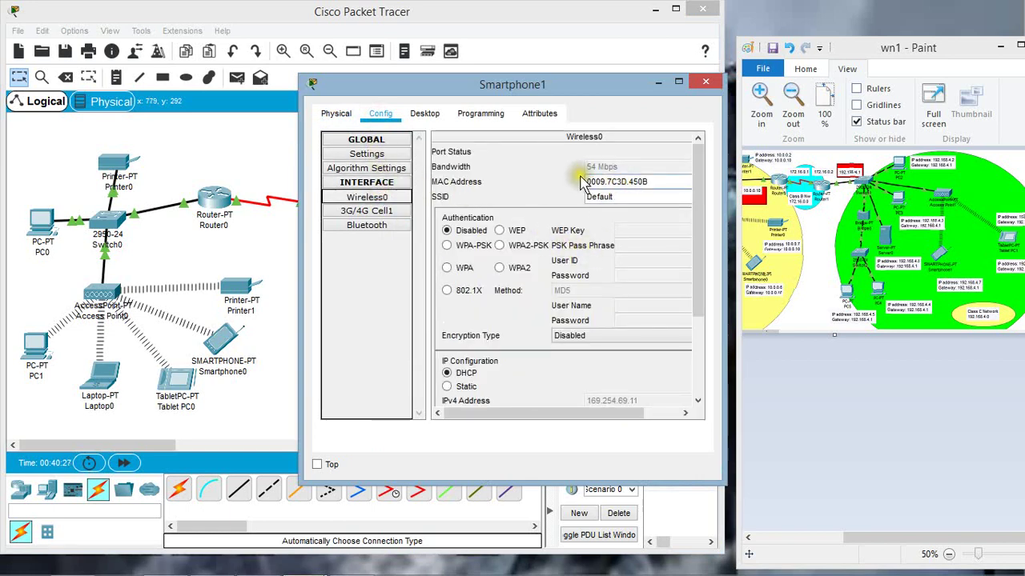
pyautogui.doubleClick(605, 196)
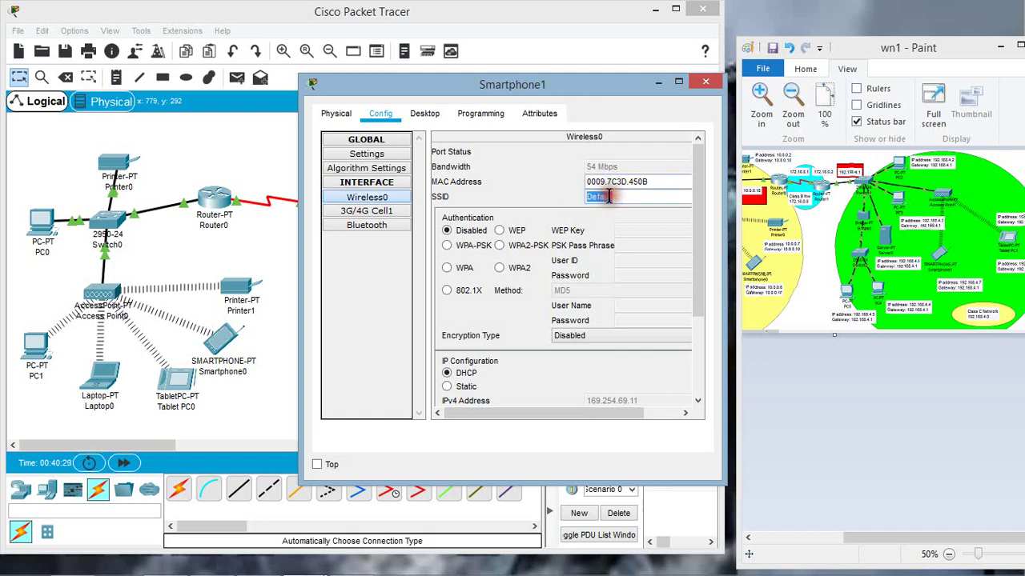
pyautogui.write('spk')
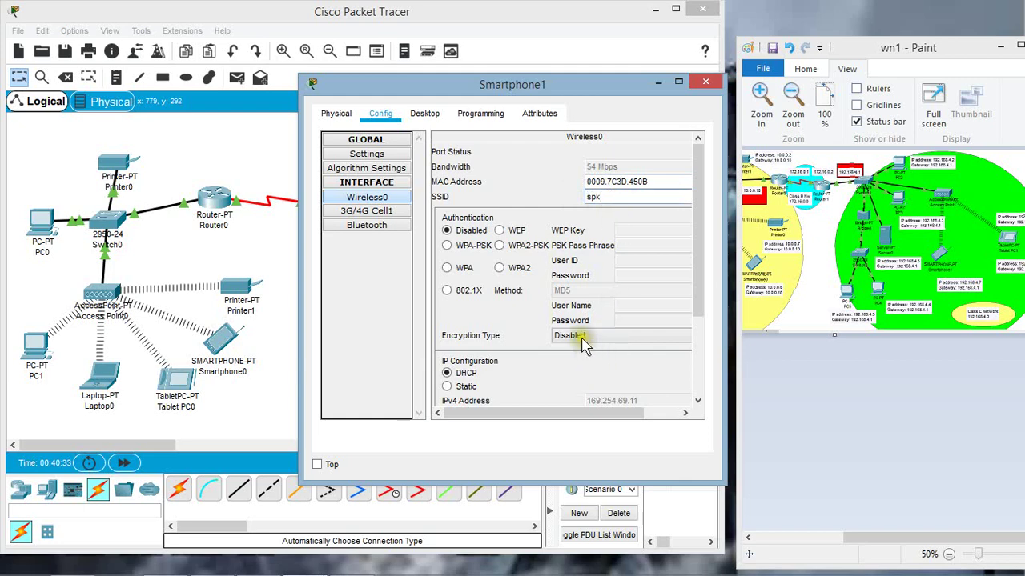
# Enable WEP authentication on Smartphone1's Wireless0 interface, enter the access point's WEP key and close the device window.
pyautogui.click(499, 231)
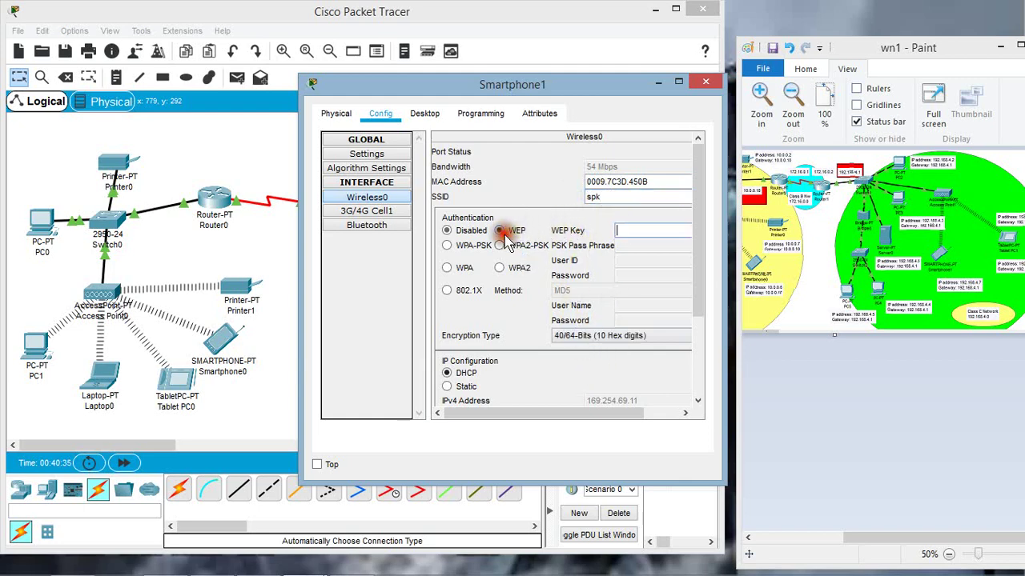
pyautogui.click(643, 231)
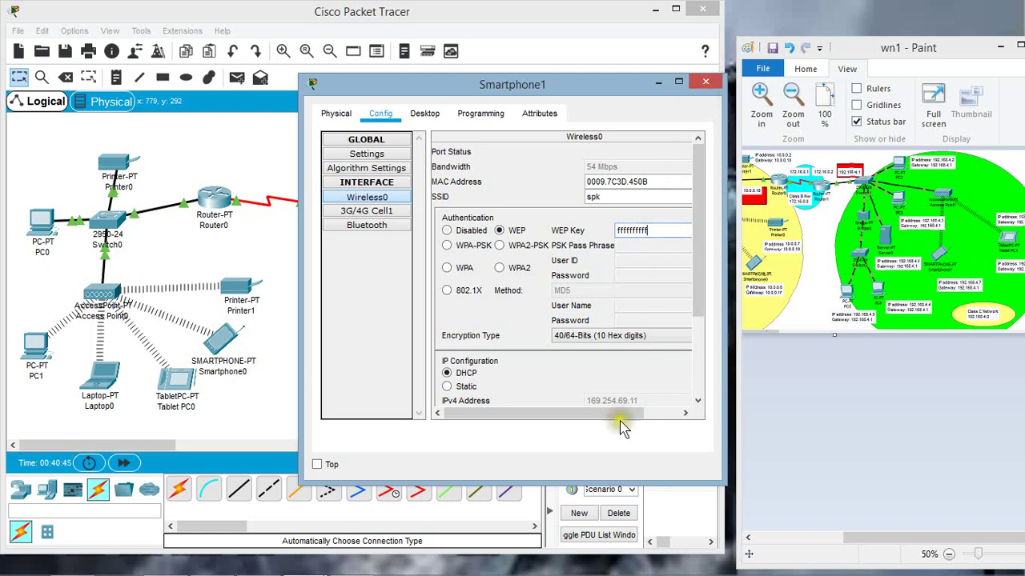
pyautogui.click(681, 413)
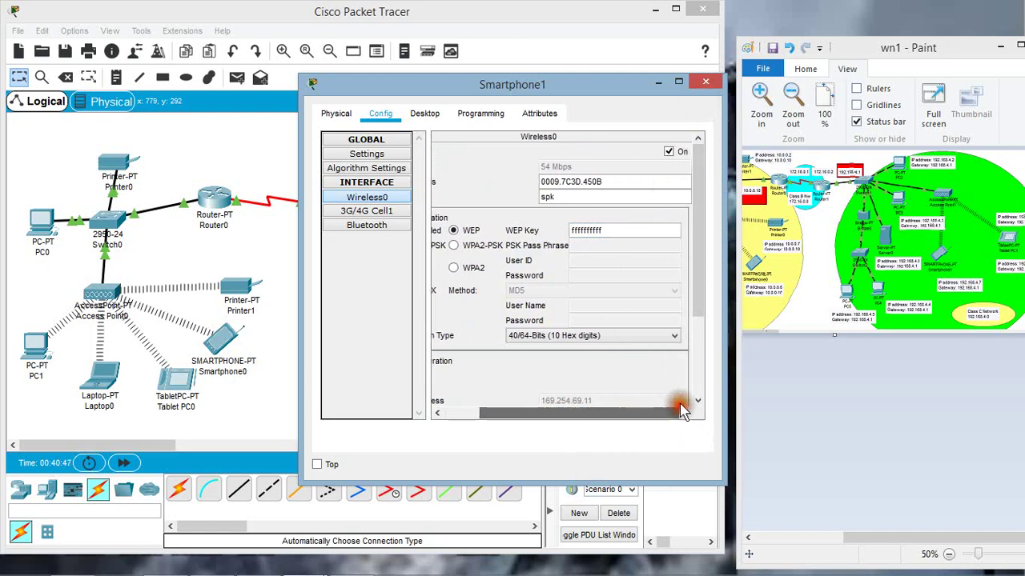
pyautogui.click(703, 82)
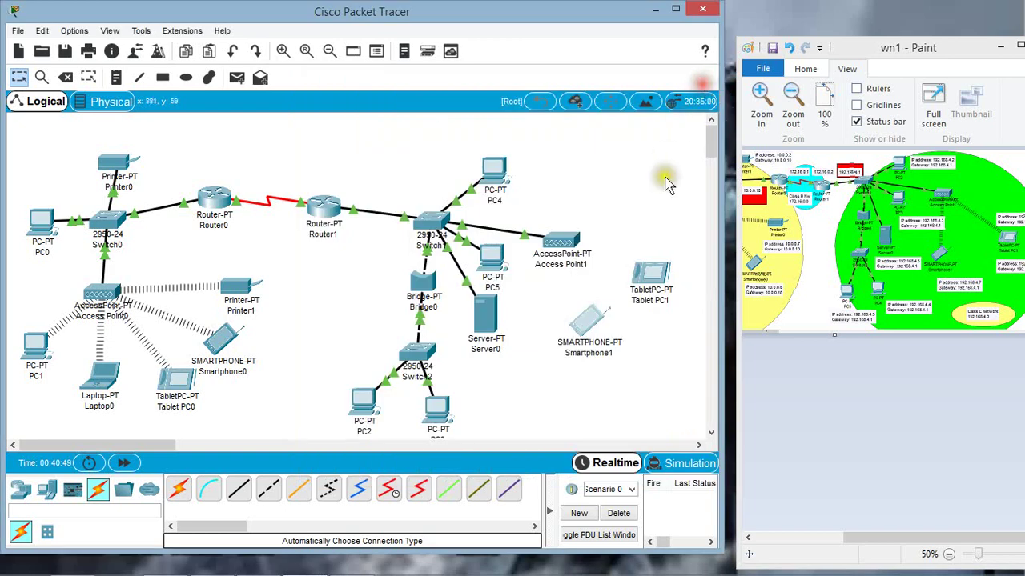
pyautogui.click(633, 388)
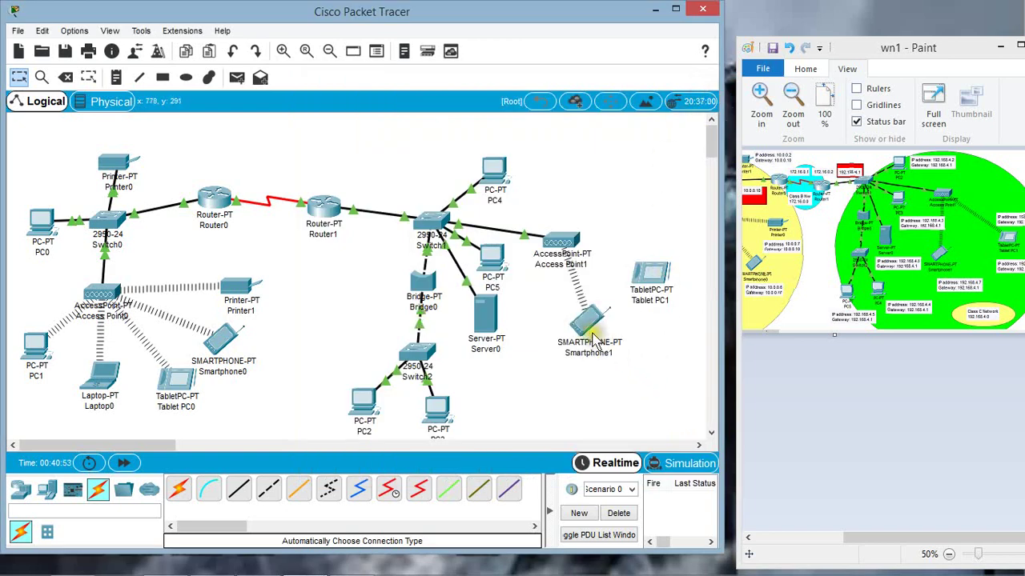
pyautogui.click(571, 269)
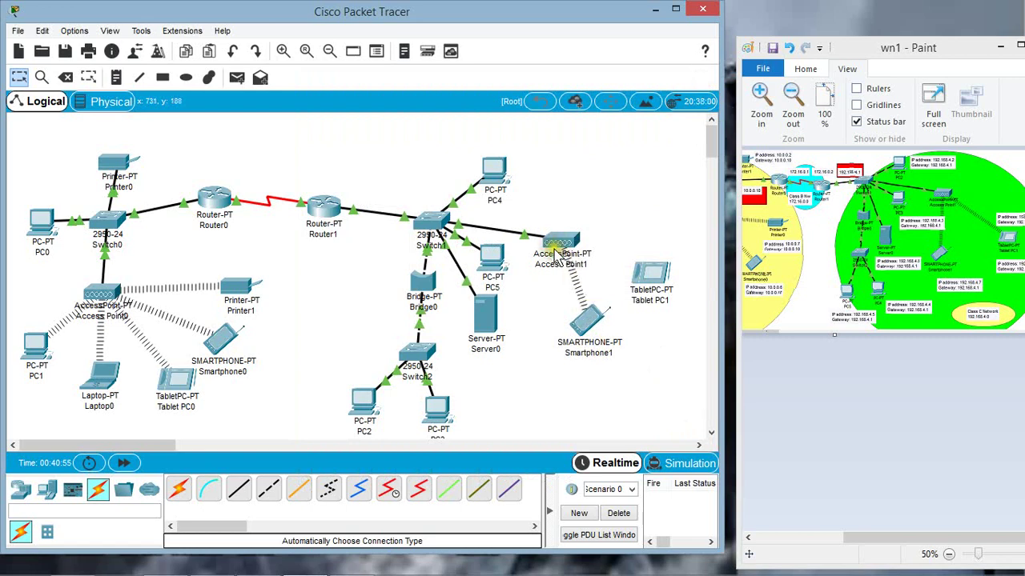
# Set the SSID of Tablet PC1's Wireless0 interface to spk.
pyautogui.click(653, 275)
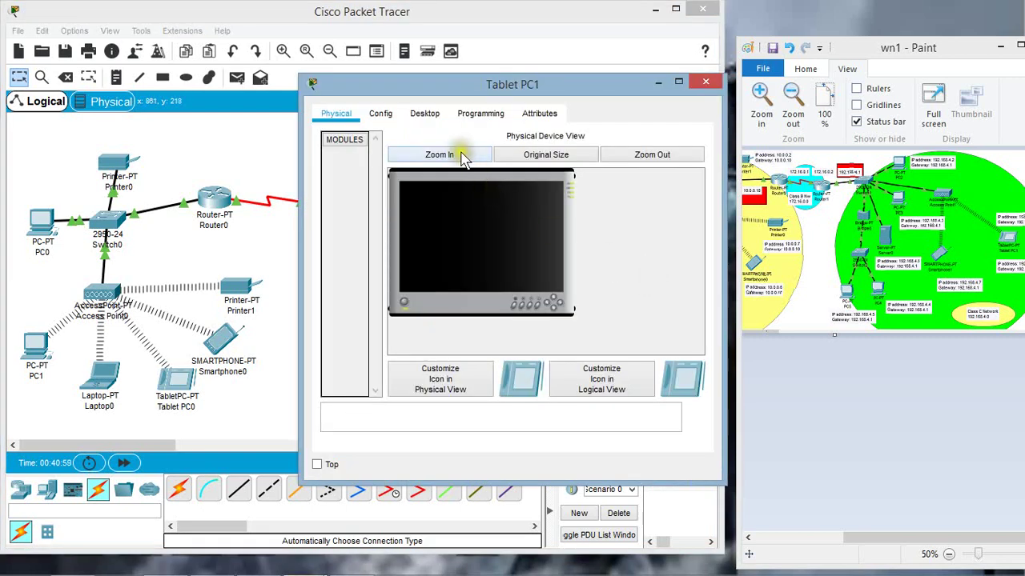
pyautogui.click(385, 122)
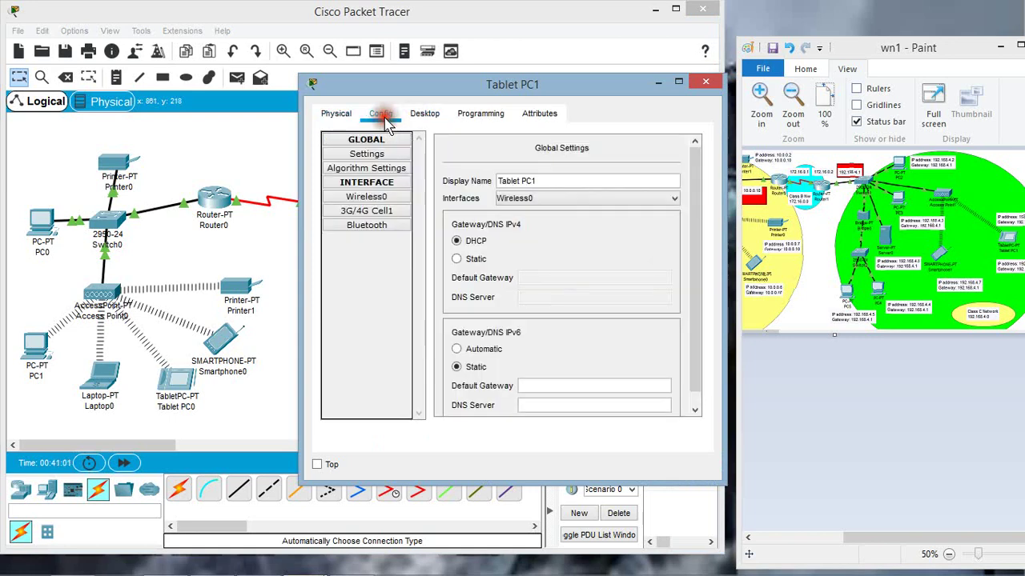
pyautogui.click(381, 197)
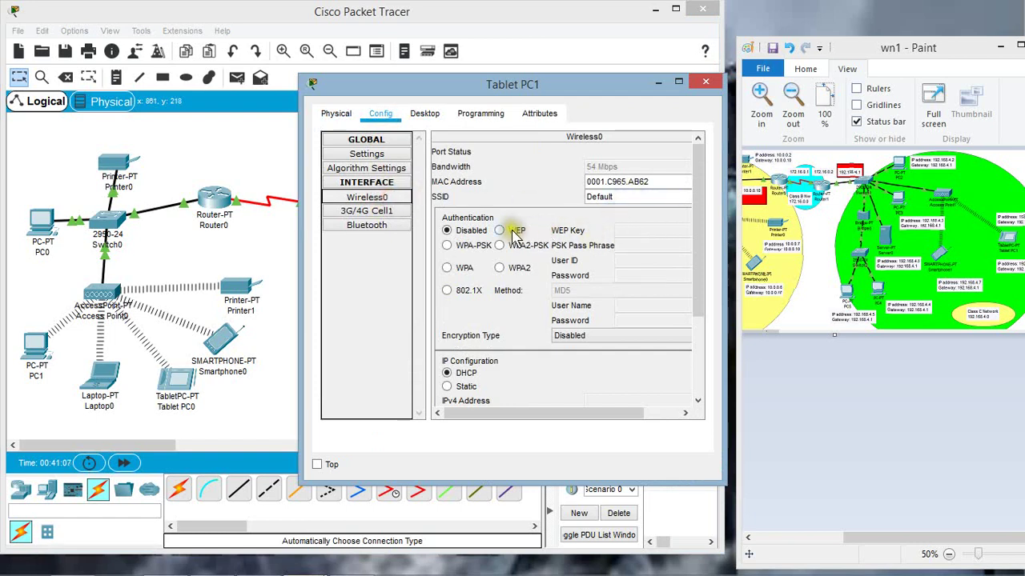
pyautogui.doubleClick(599, 192)
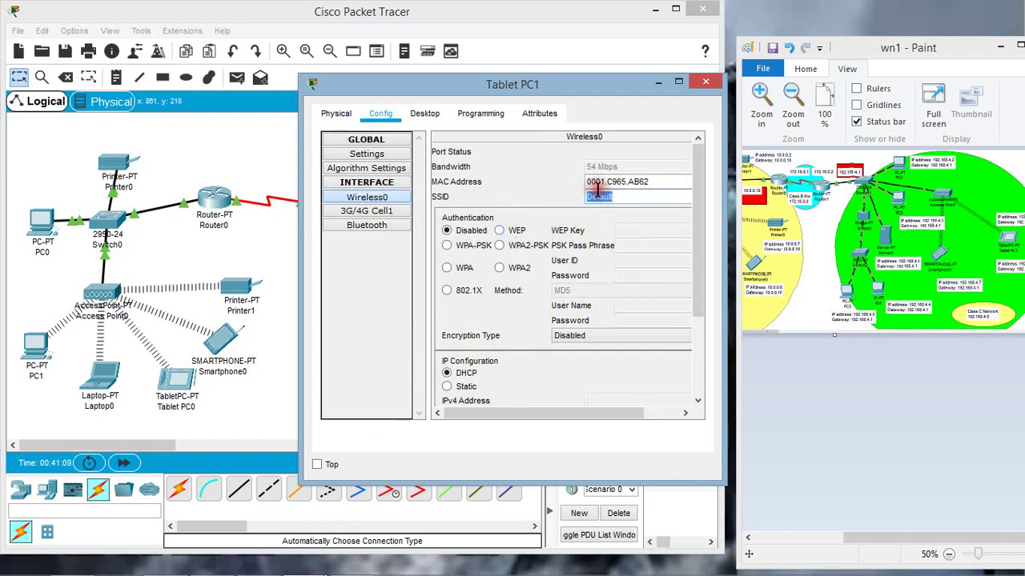
pyautogui.write('spe')
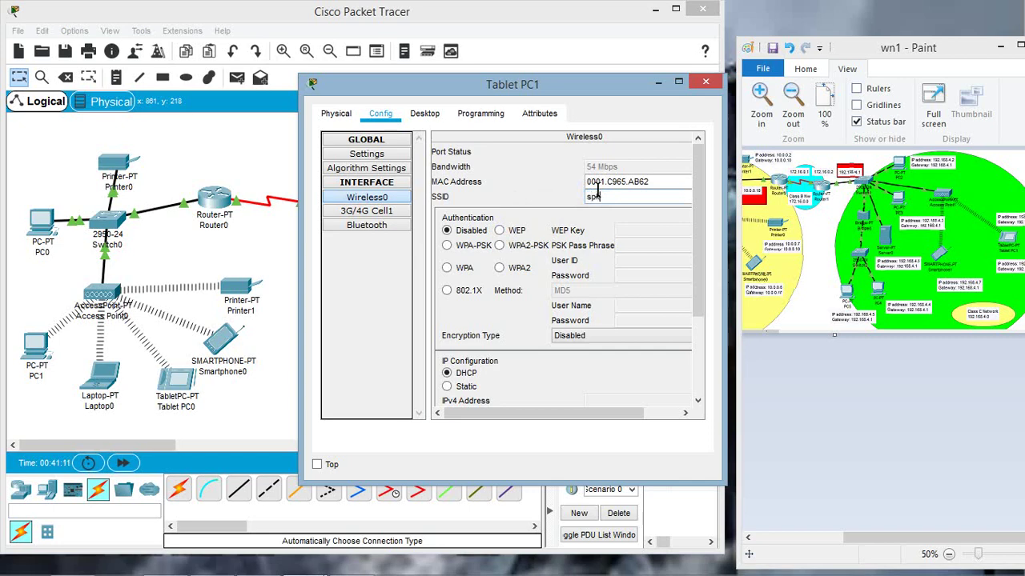
# Enable WEP authentication on Tablet PC1's Wireless0 interface, enter the access point's WEP key and close the device window.
pyautogui.click(499, 231)
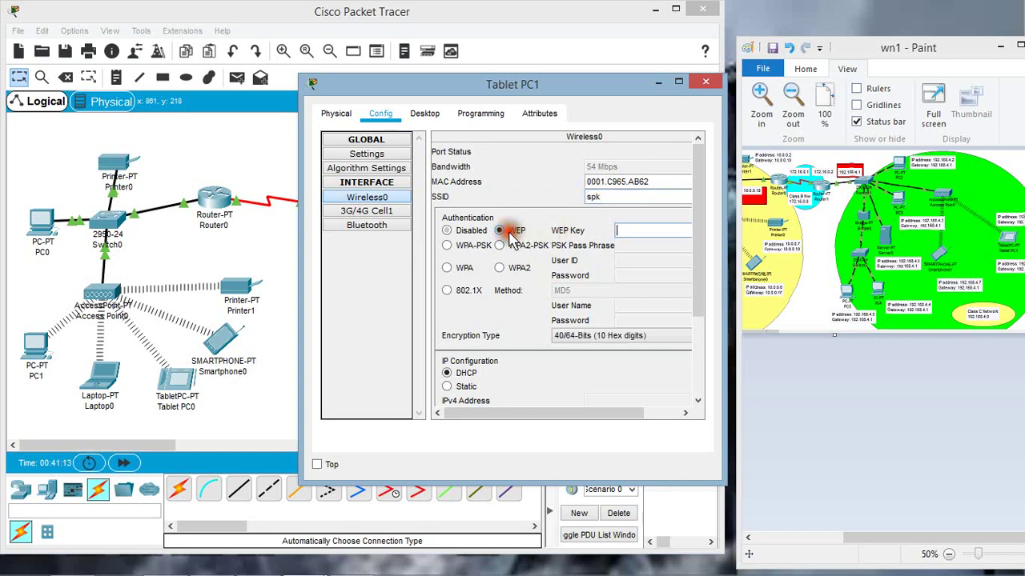
pyautogui.click(656, 231)
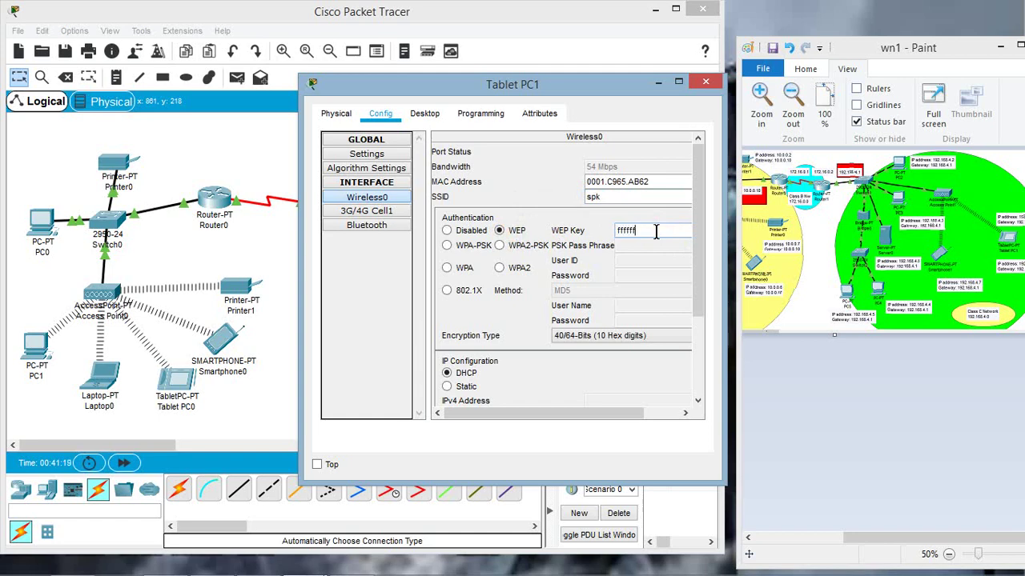
pyautogui.write('ffffffffff')
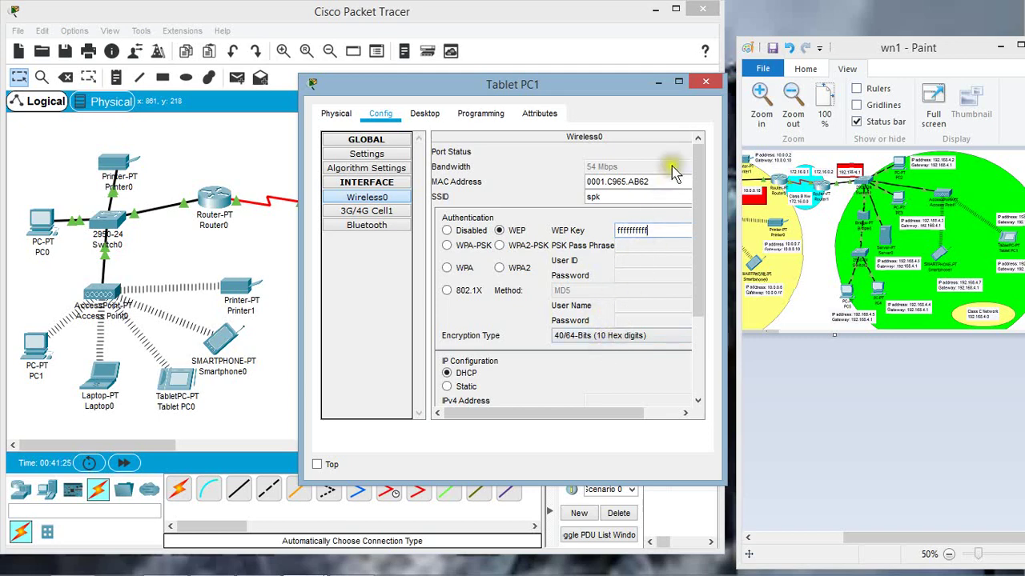
pyautogui.click(704, 83)
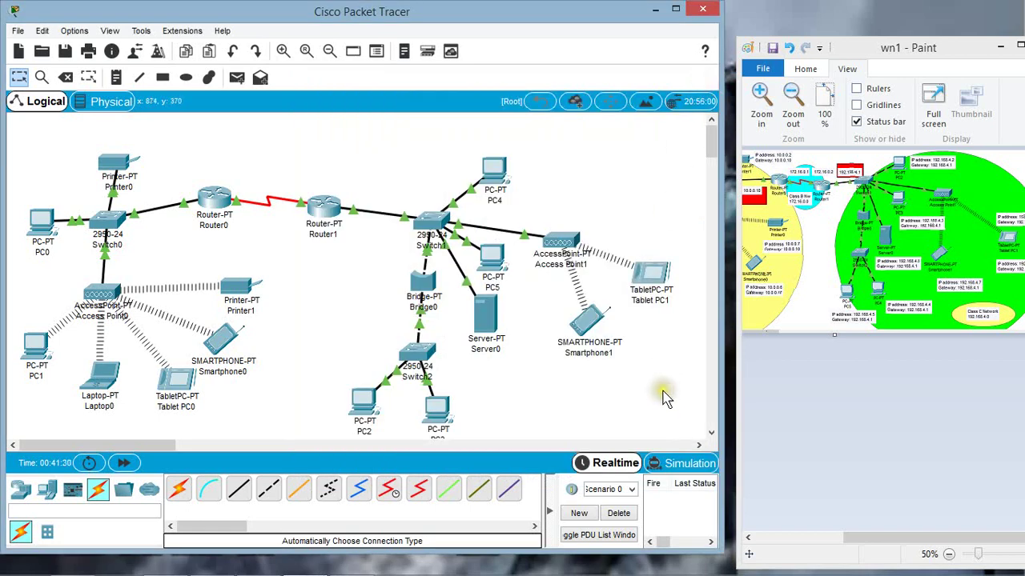
pyautogui.click(572, 354)
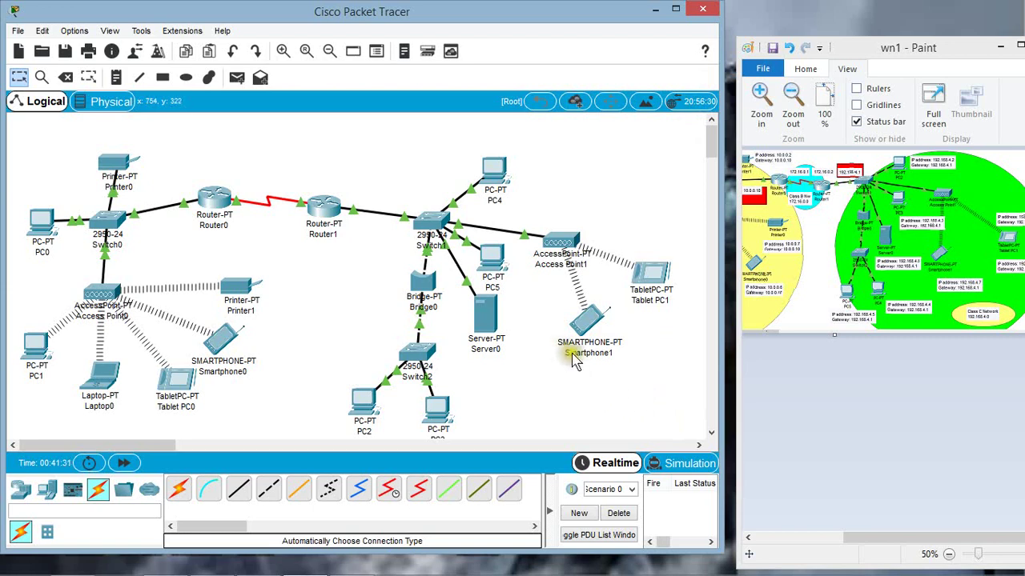
pyautogui.click(621, 386)
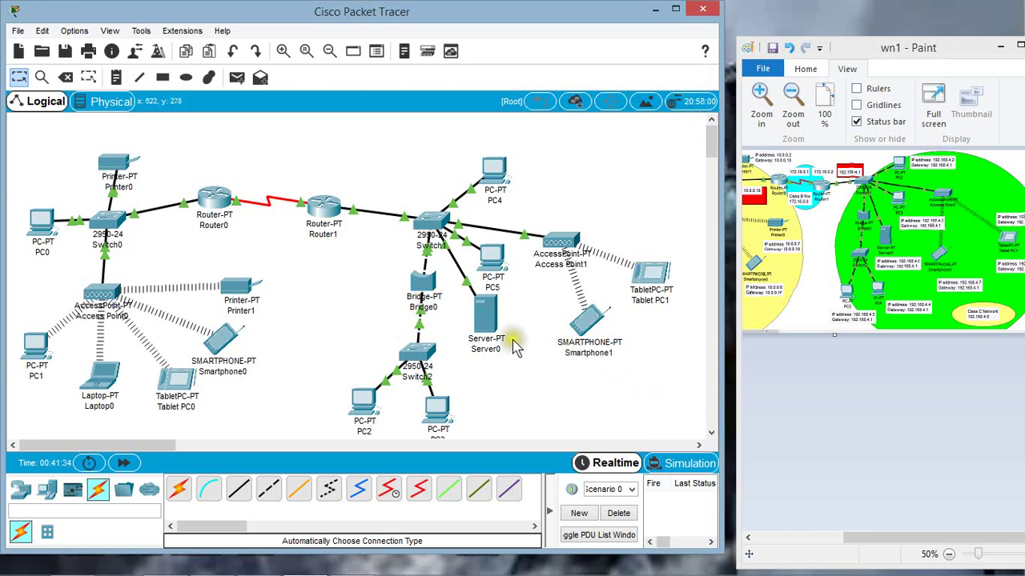
pyautogui.click(364, 292)
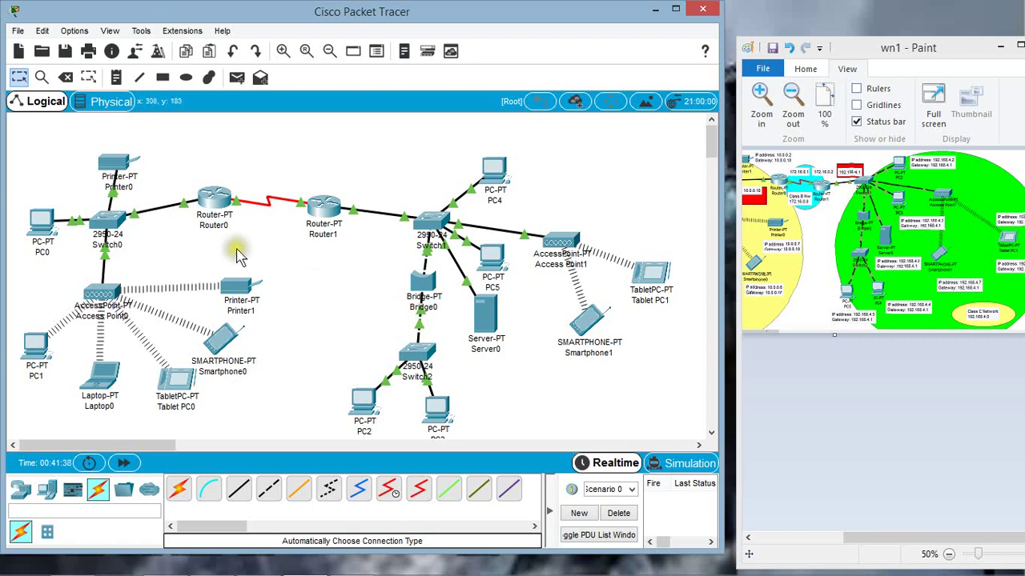
# Add a static route on Router0 to network 192.168.4.0 with mask 255.255.255.0 and next hop 172.16.0.2, closing the device window.
pyautogui.click(225, 206)
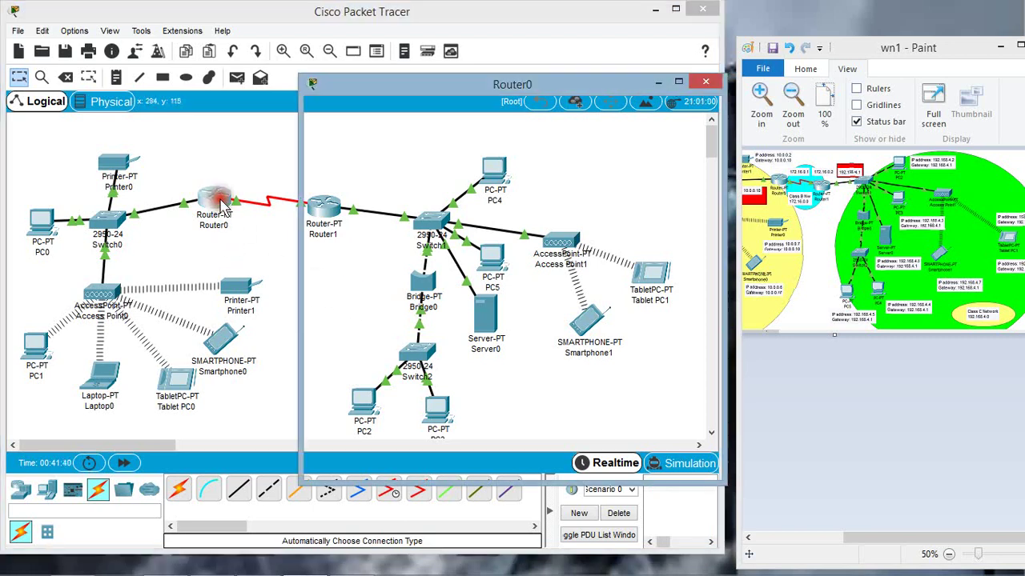
pyautogui.click(361, 205)
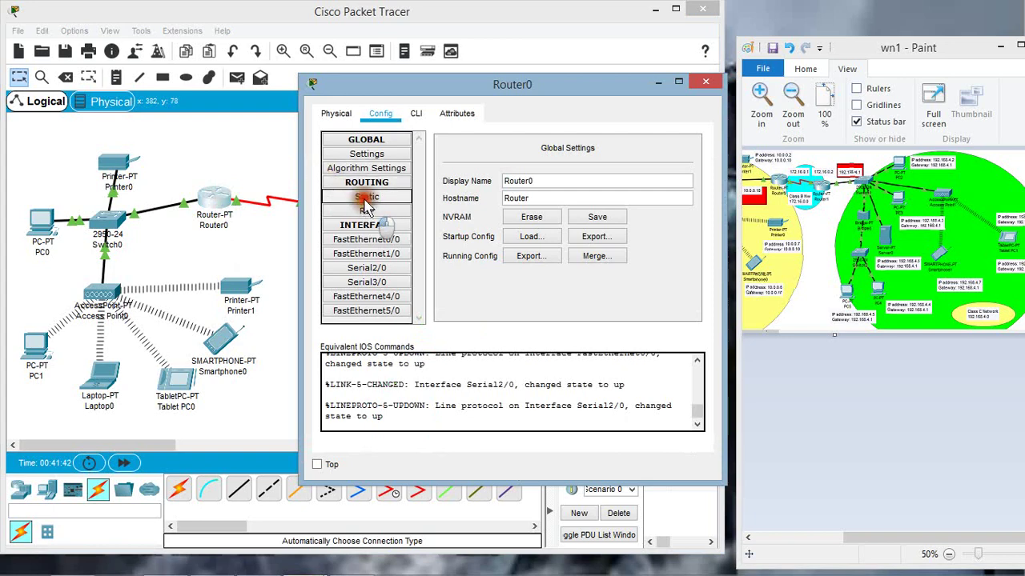
pyautogui.click(367, 197)
pyautogui.click(512, 165)
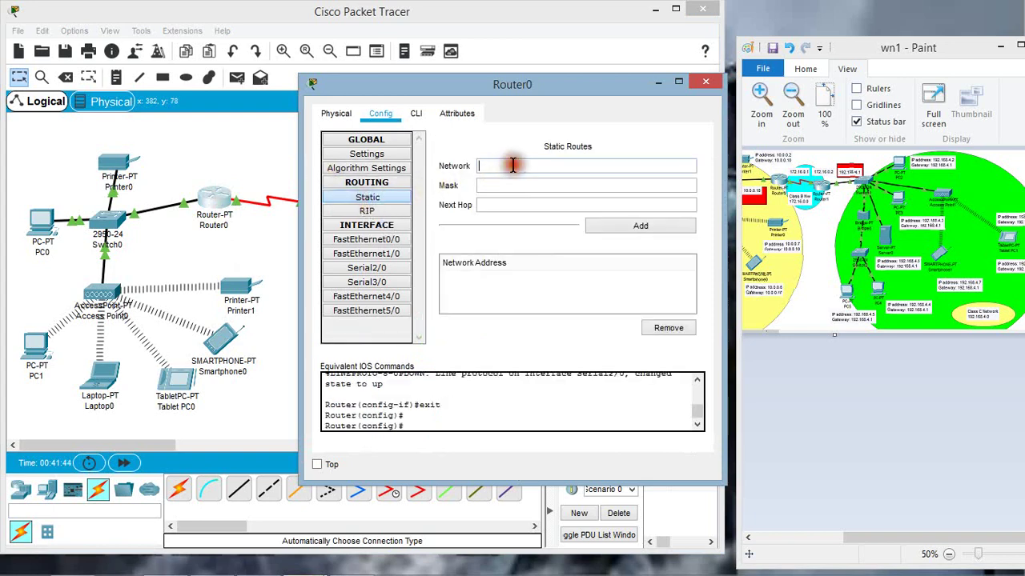
pyautogui.write('1')
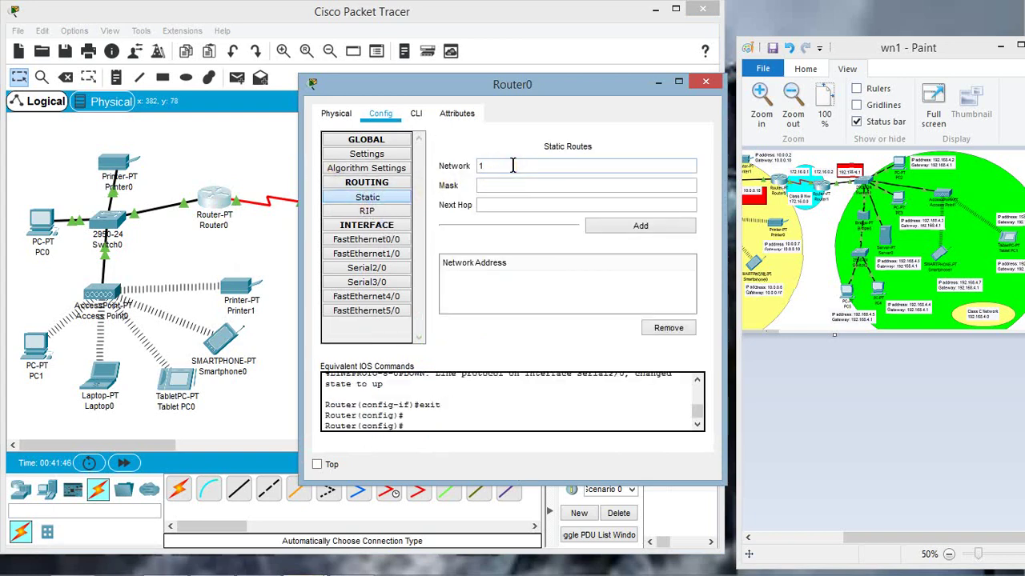
pyautogui.write('92.168.4.0')
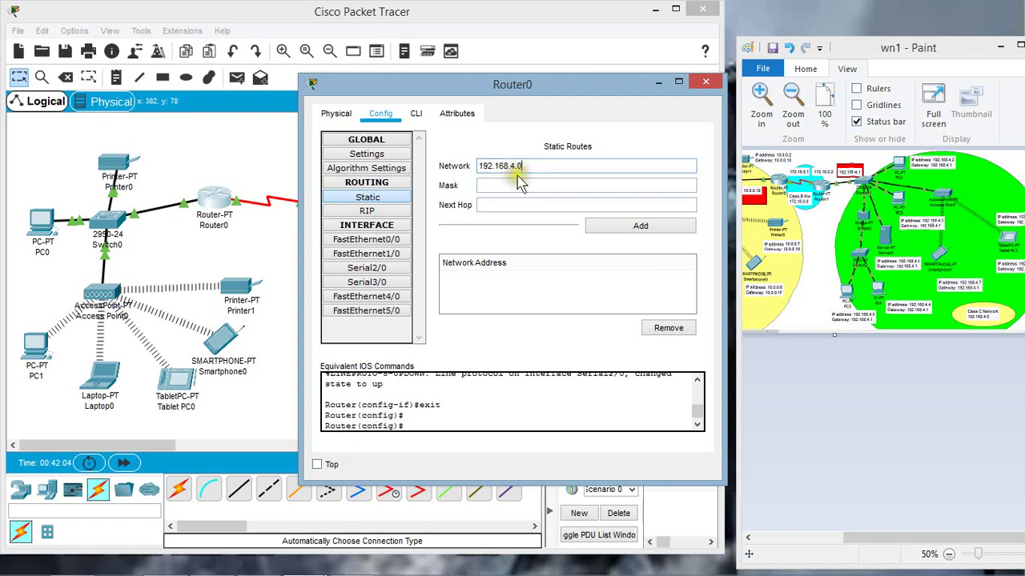
pyautogui.click(505, 185)
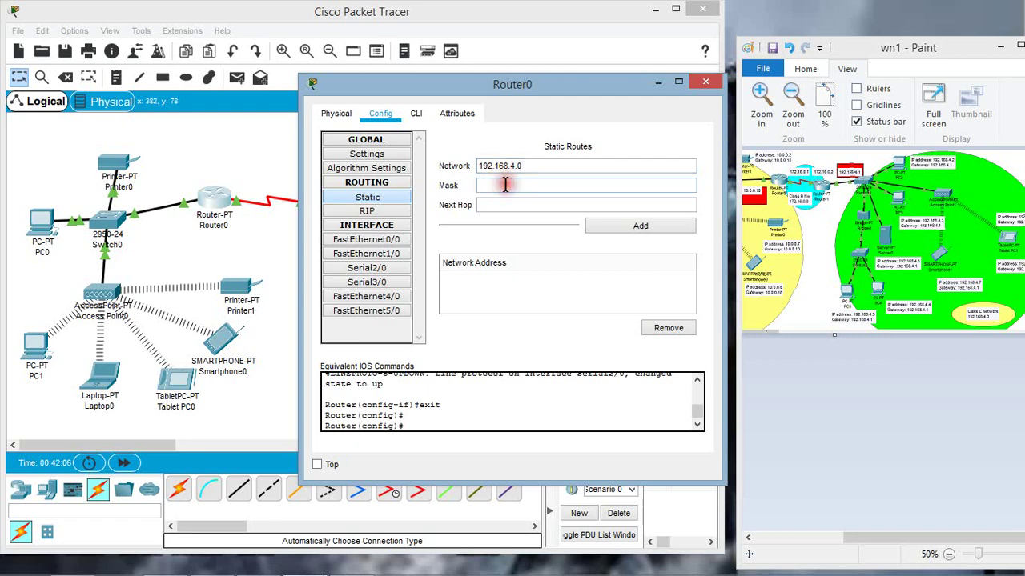
pyautogui.write('255.25')
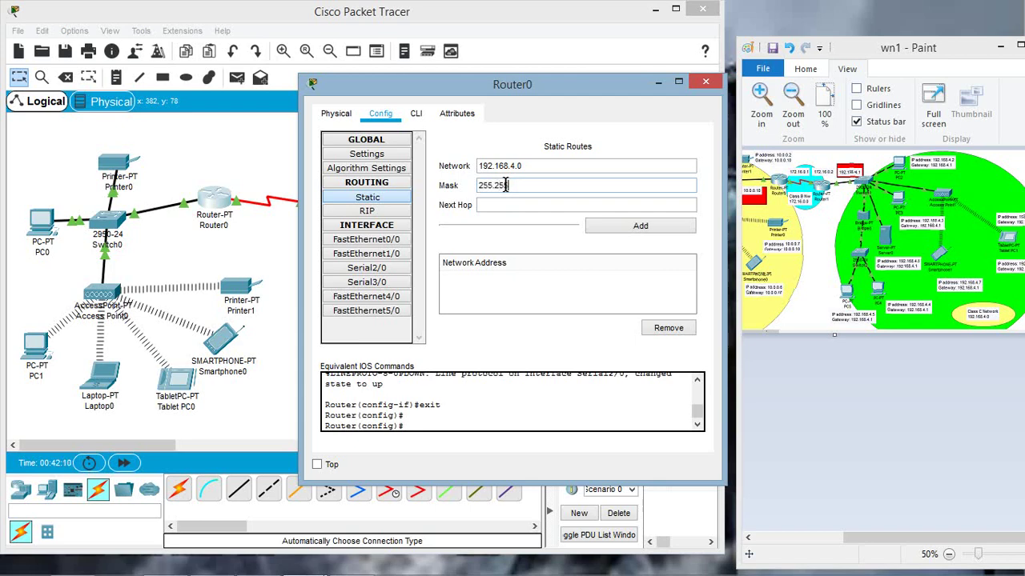
pyautogui.write('5.255.0')
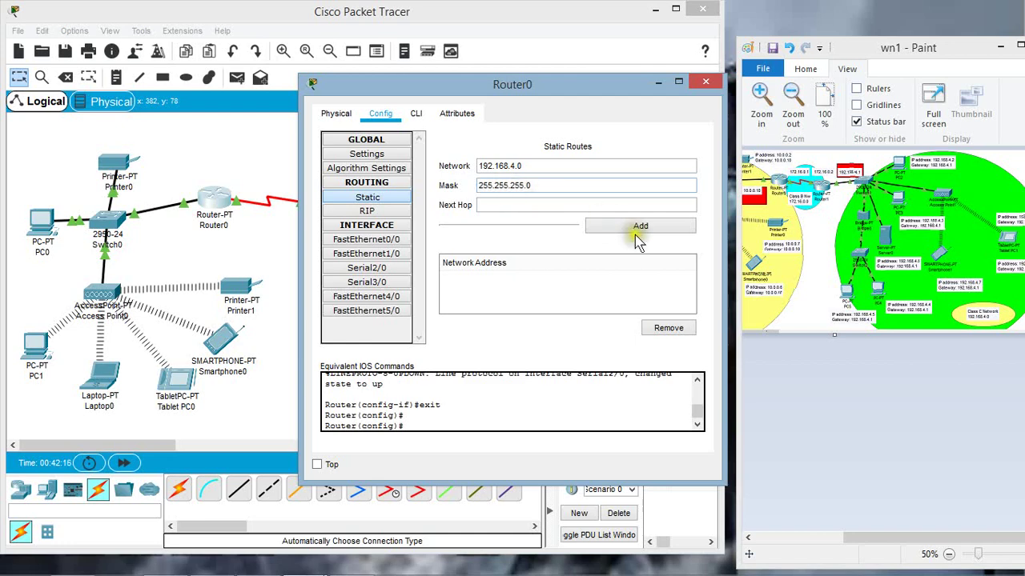
pyautogui.click(497, 206)
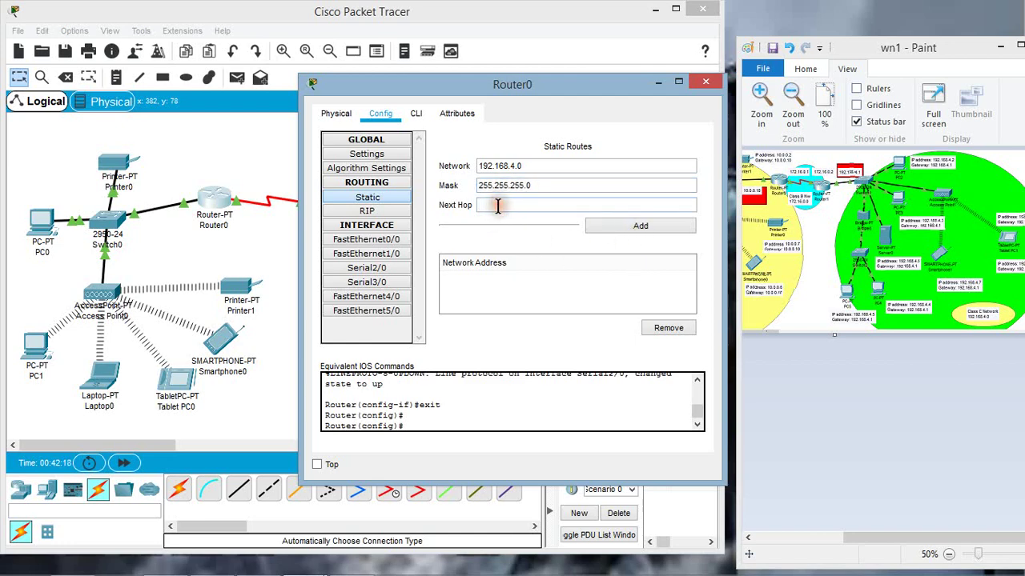
pyautogui.write('172.16.0.2')
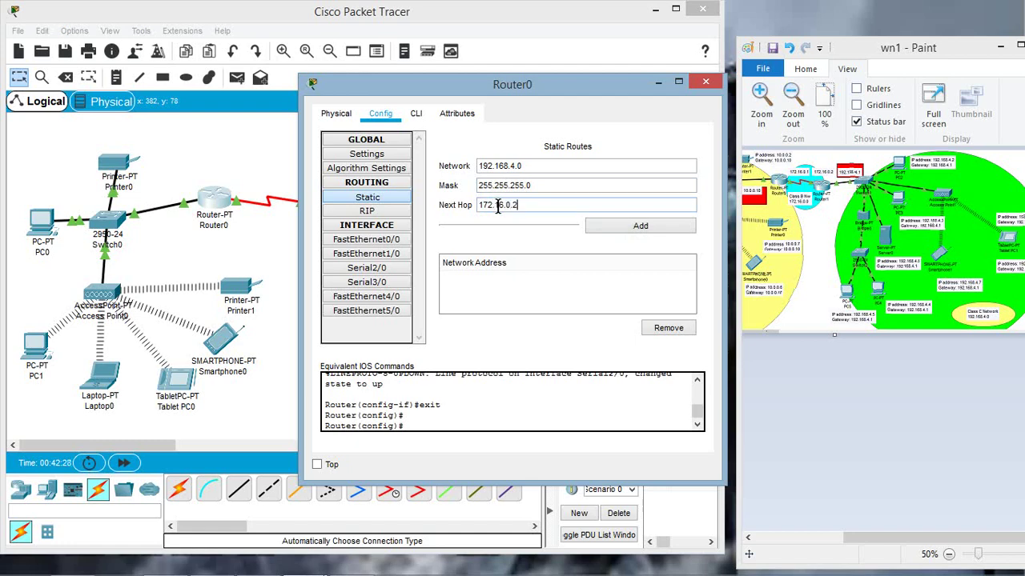
pyautogui.click(600, 227)
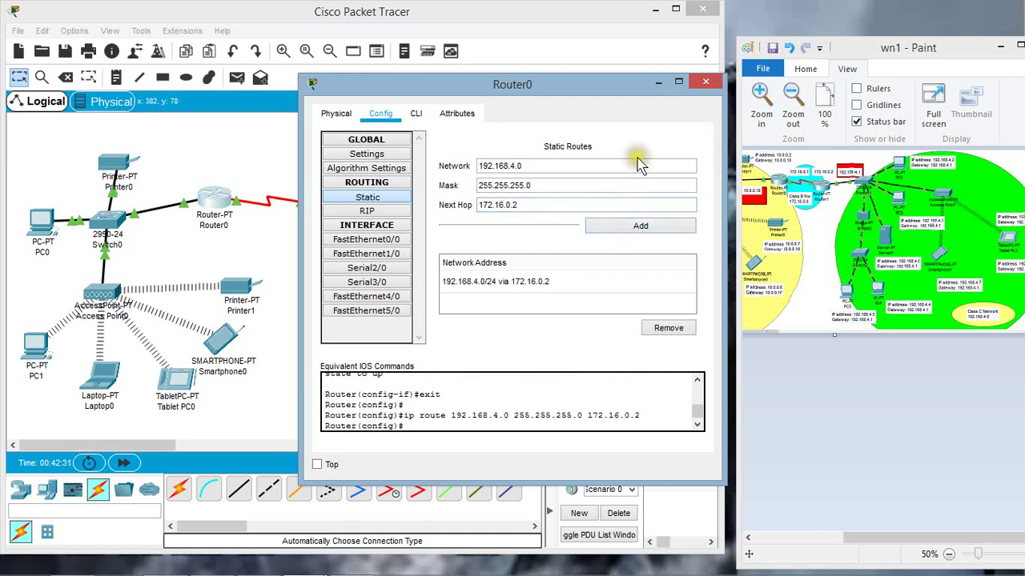
pyautogui.click(705, 83)
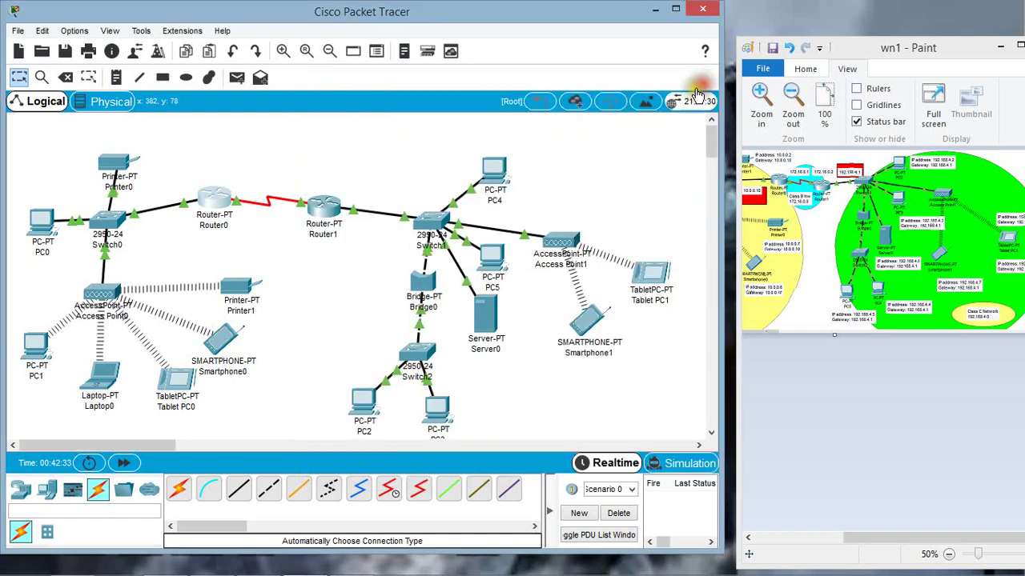
# Add a static route on Router1 to network 10.0.0.0 with mask 255.0.0.0 and next hop 172.16.0.1, closing the device window.
pyautogui.click(327, 207)
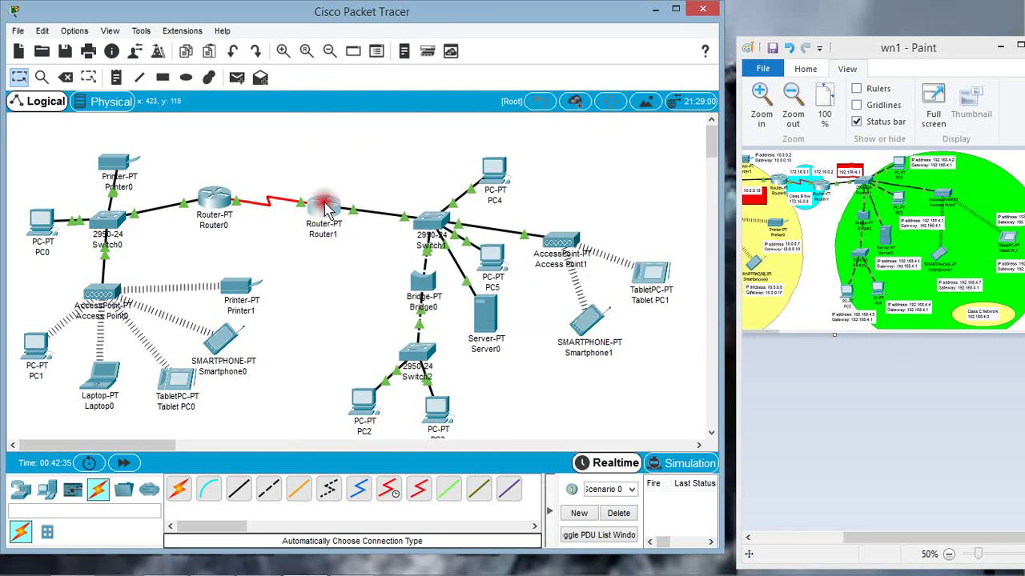
pyautogui.click(367, 197)
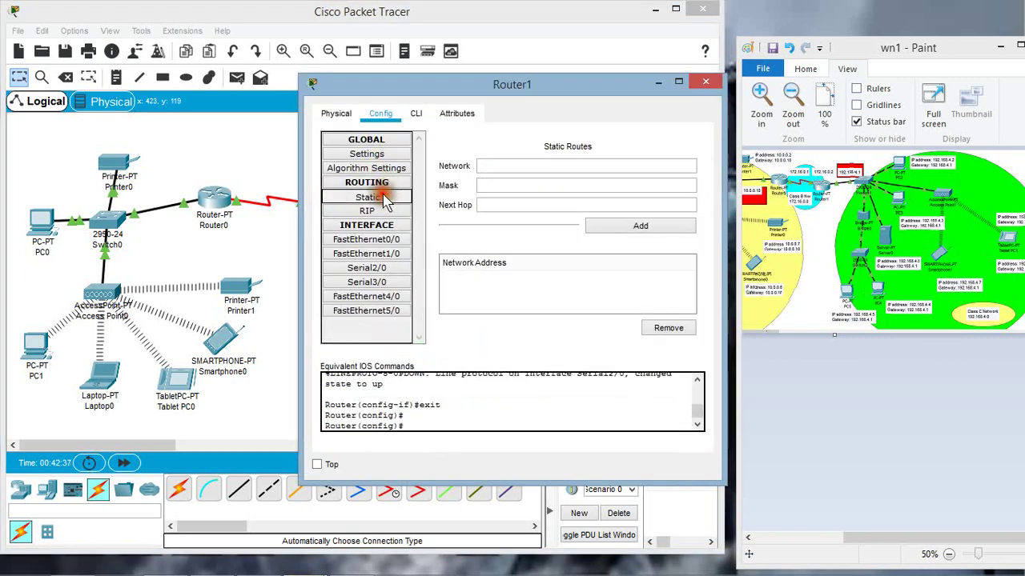
pyautogui.click(521, 166)
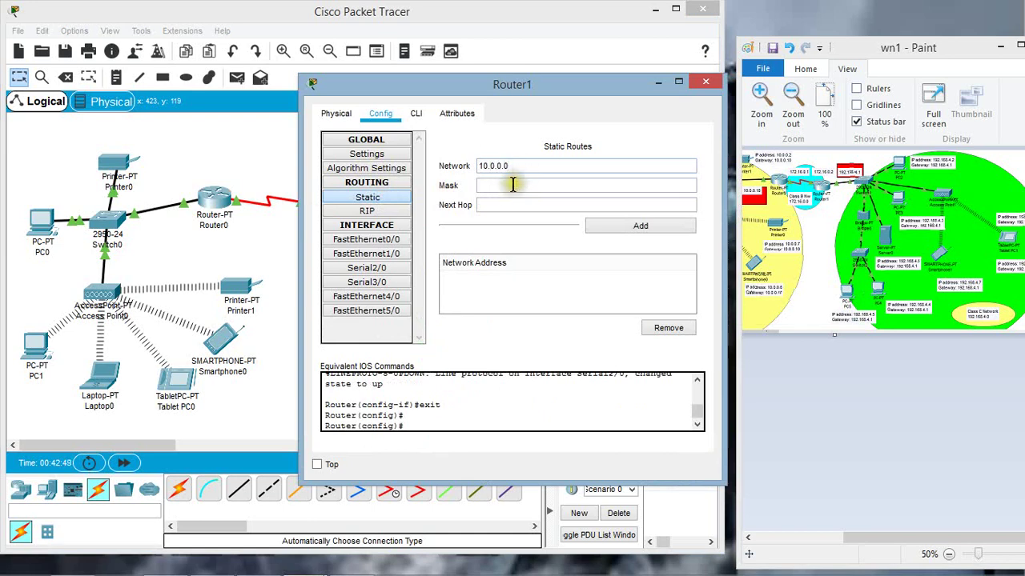
pyautogui.click(516, 187)
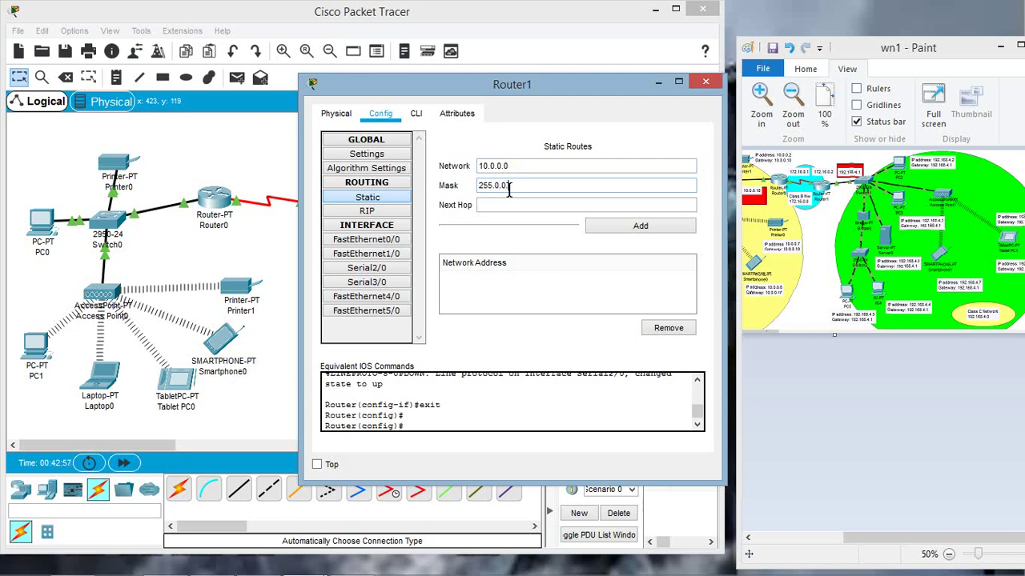
pyautogui.click(512, 205)
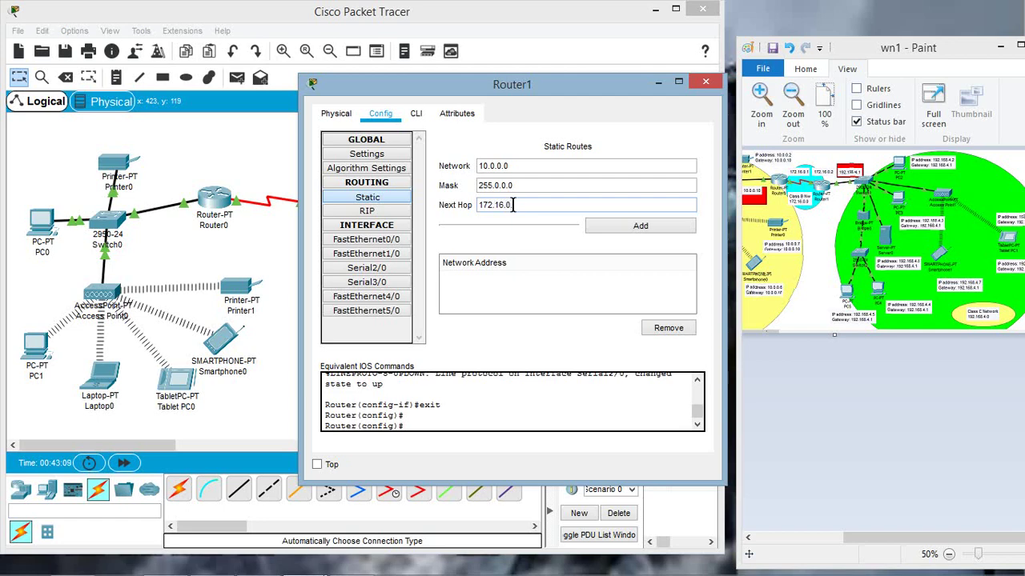
pyautogui.write('172.16.0.1')
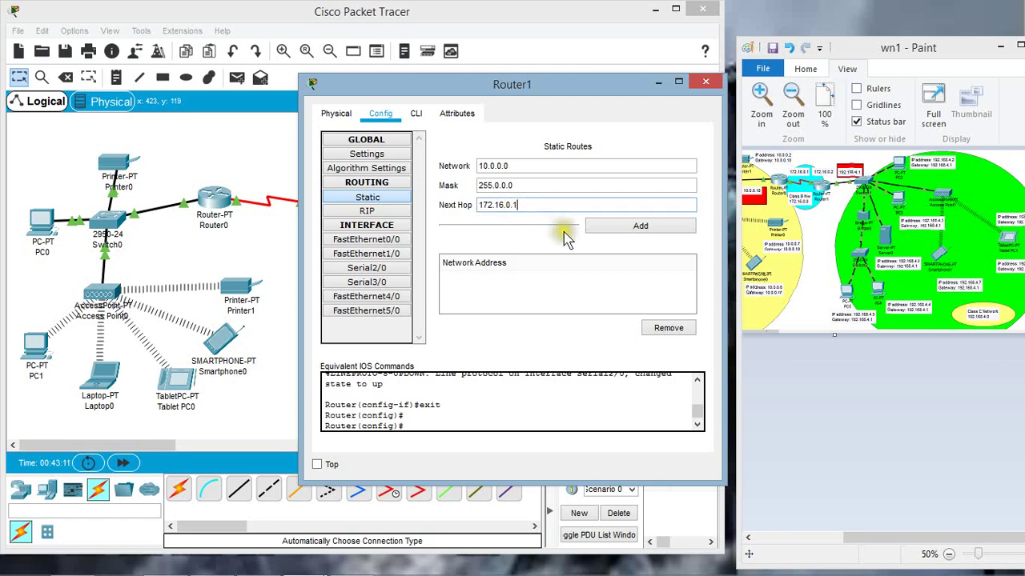
pyautogui.click(608, 227)
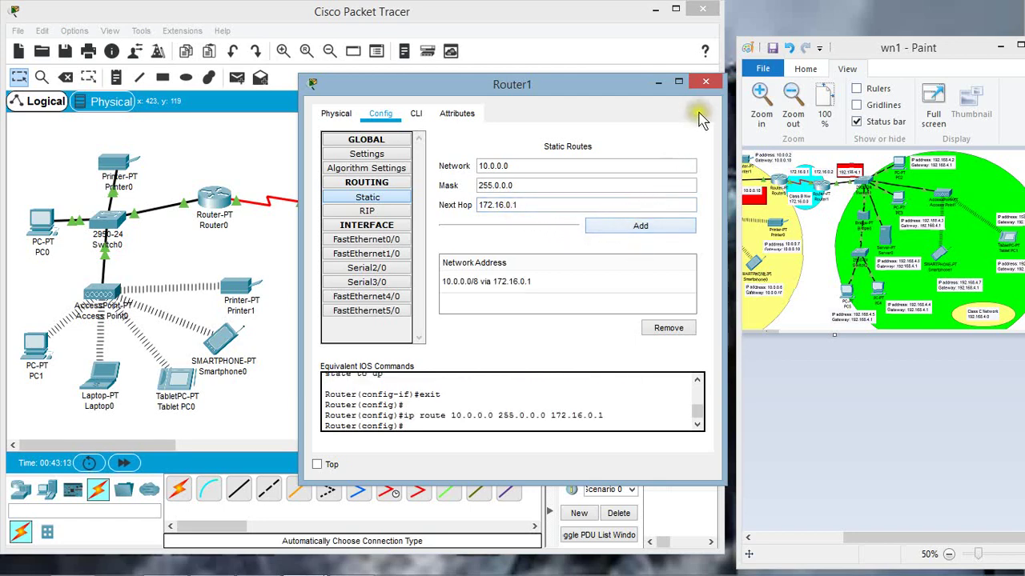
pyautogui.click(705, 81)
pyautogui.click(613, 177)
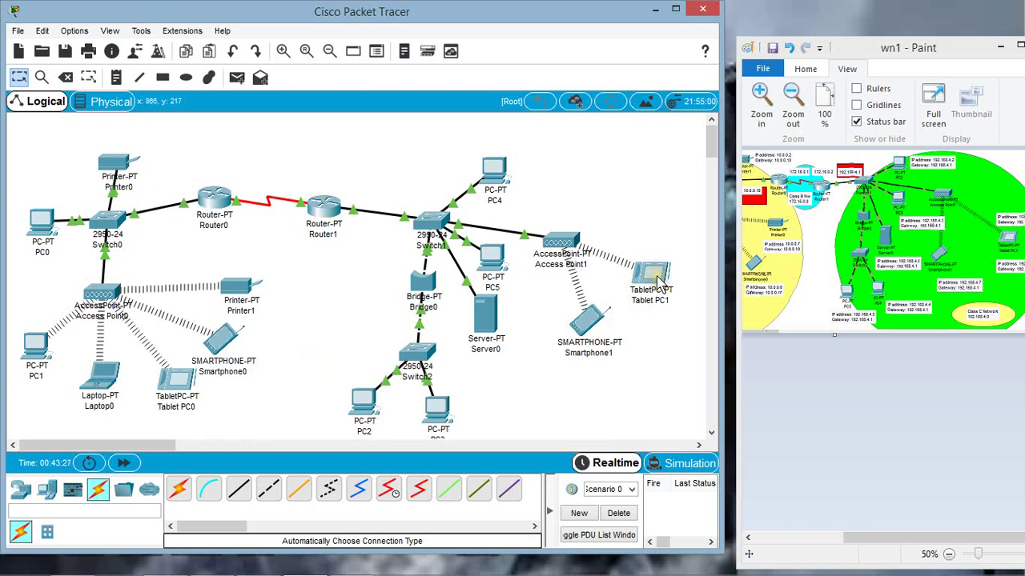
# Give Tablet PC1's Wireless0 interface the static IPv4 address 192.168.4.8 with subnet mask 255.255.255.0 and close the device window.
pyautogui.moveTo(655, 278)
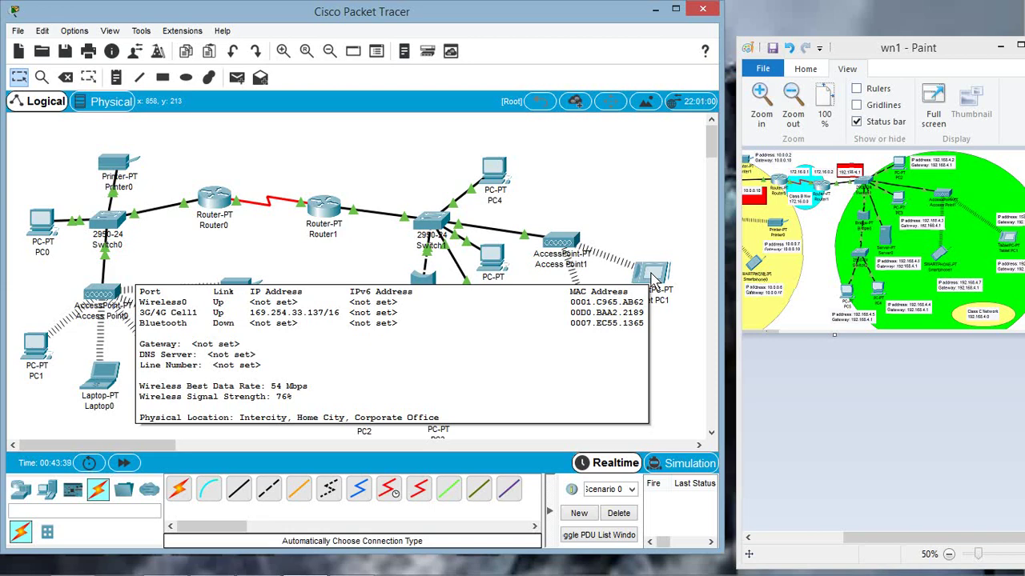
pyautogui.click(652, 276)
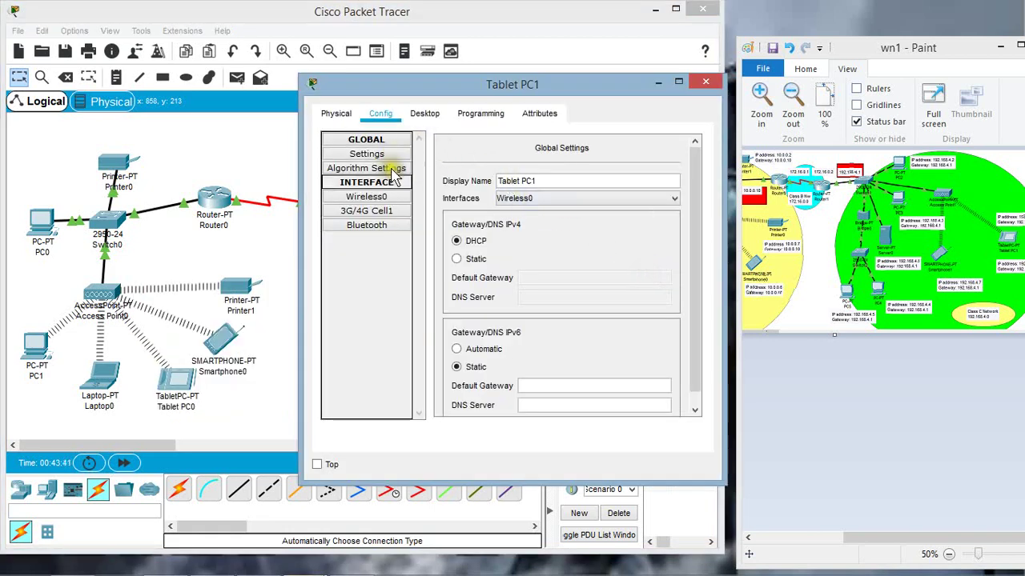
pyautogui.click(380, 197)
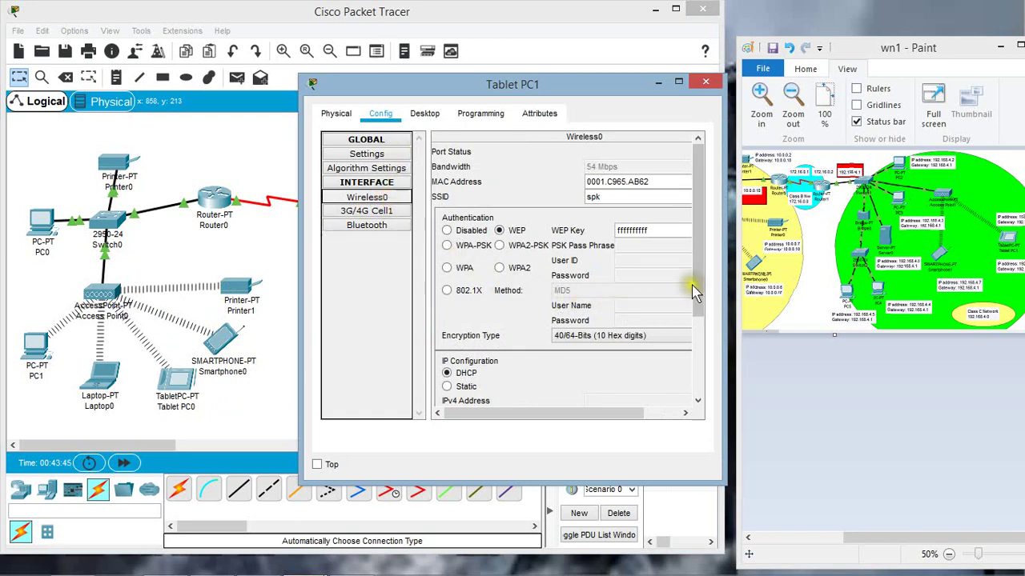
pyautogui.click(695, 383)
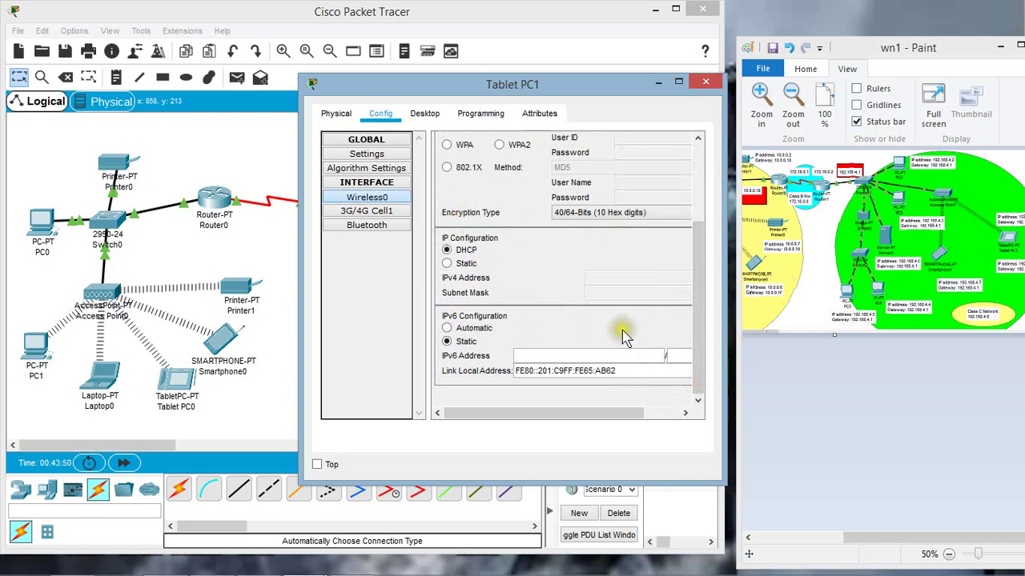
pyautogui.click(447, 263)
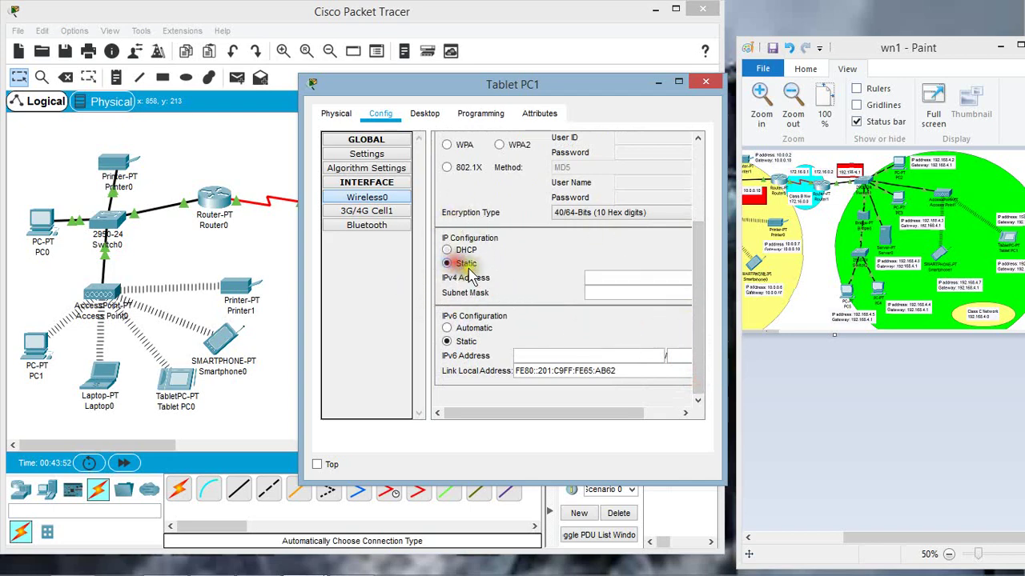
pyautogui.click(620, 278)
pyautogui.write('192.168.4.8')
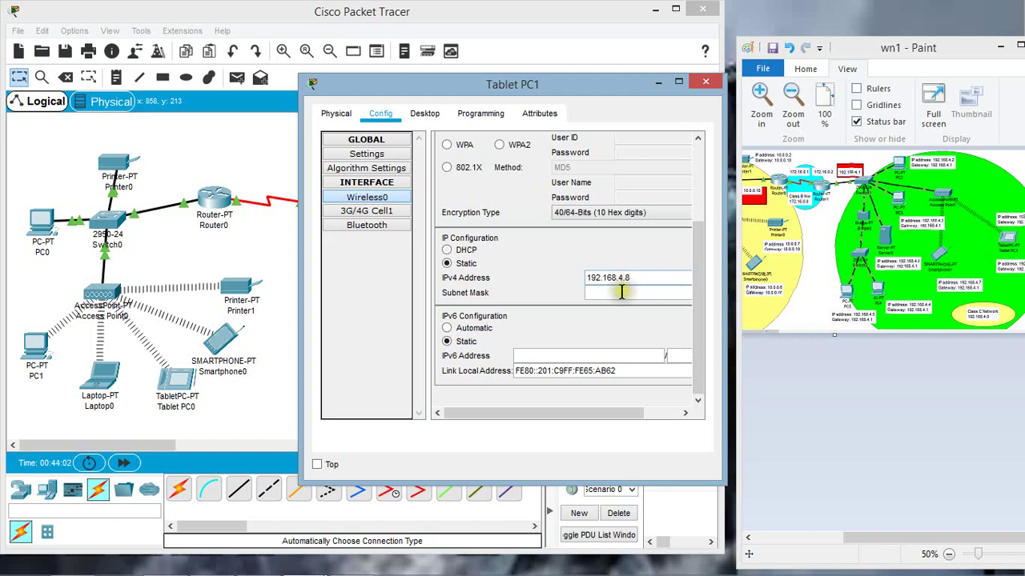
pyautogui.click(621, 293)
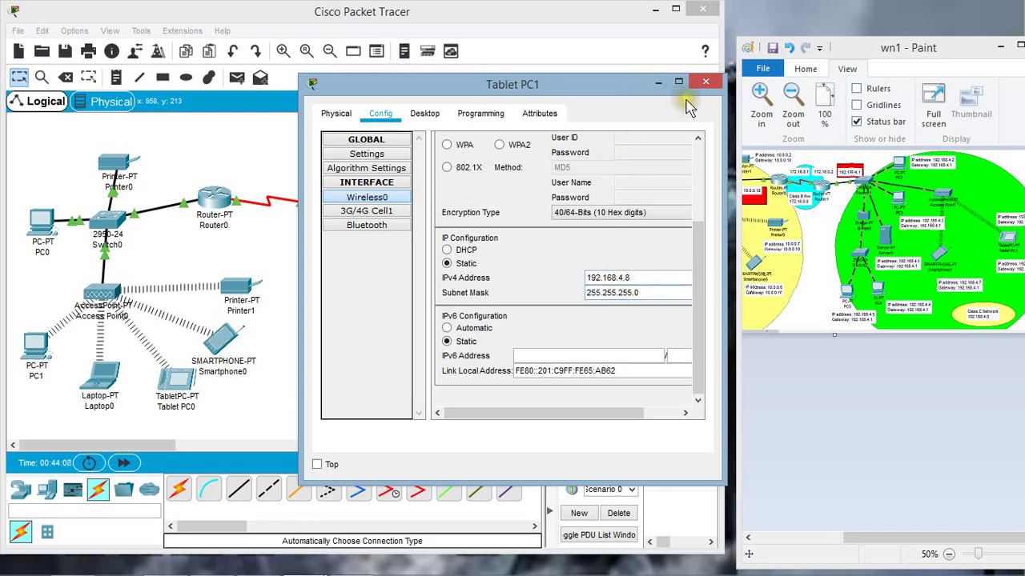
pyautogui.click(704, 82)
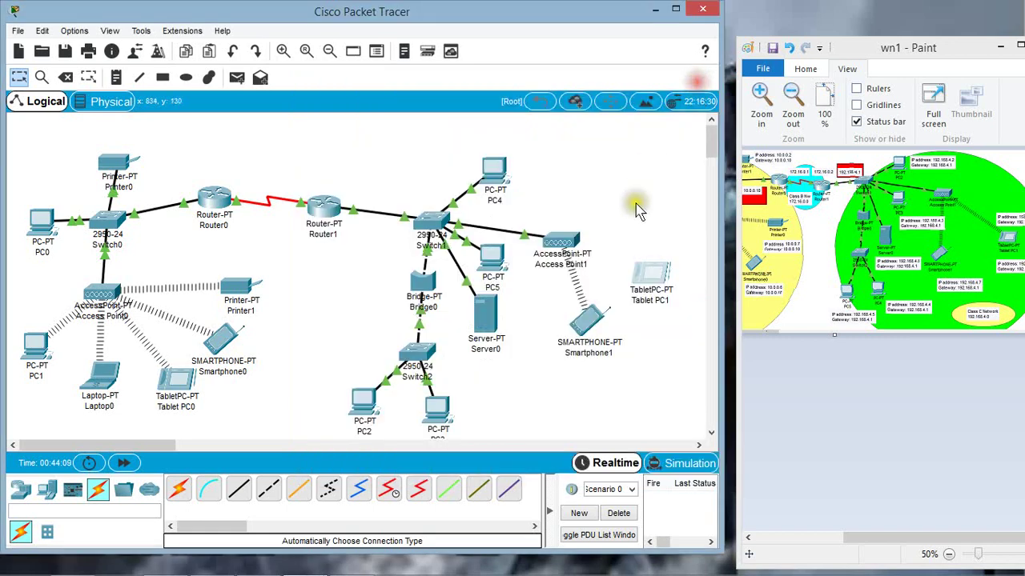
# Give Smartphone1's Wireless0 interface the static IPv4 address 192.168.4.9, fill in its subnet mask and close the device window.
pyautogui.click(589, 323)
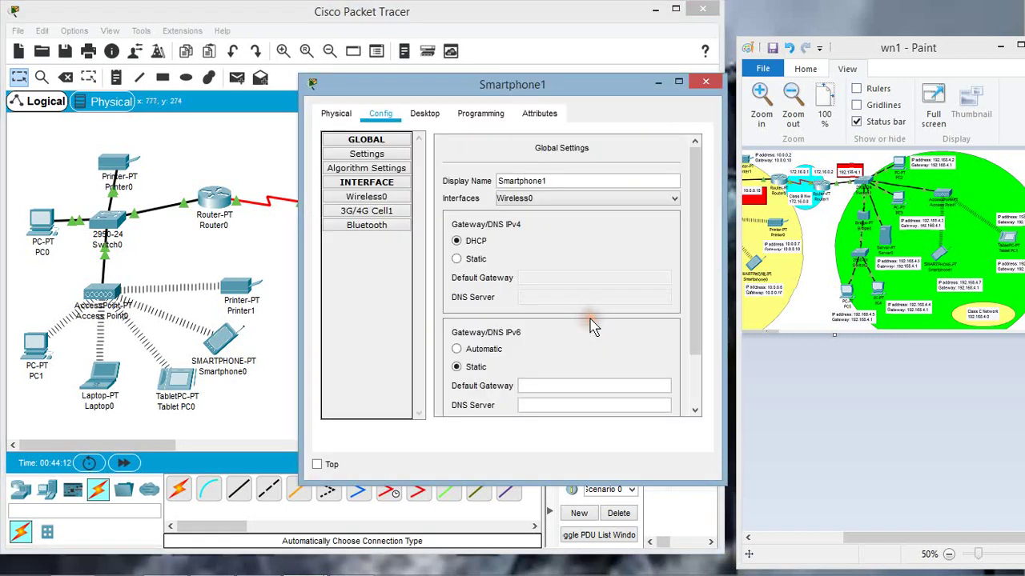
pyautogui.click(384, 199)
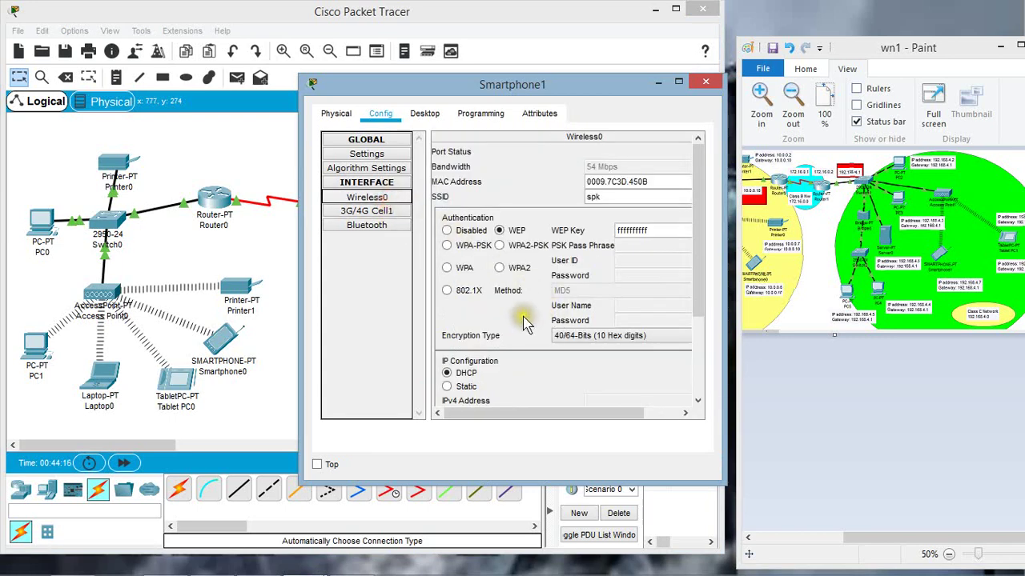
pyautogui.scroll(-3, 527, 320)
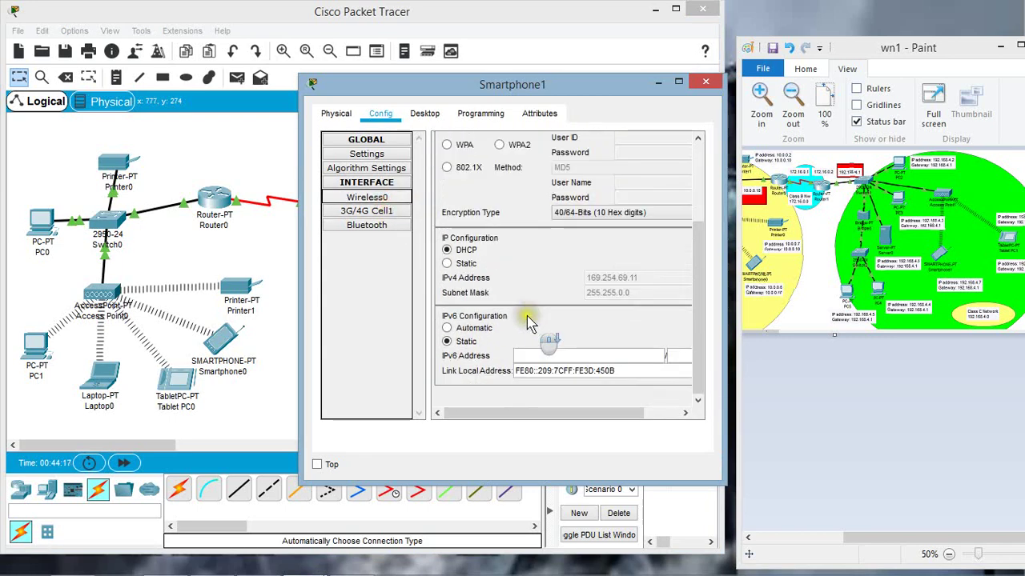
pyautogui.click(468, 264)
pyautogui.click(596, 277)
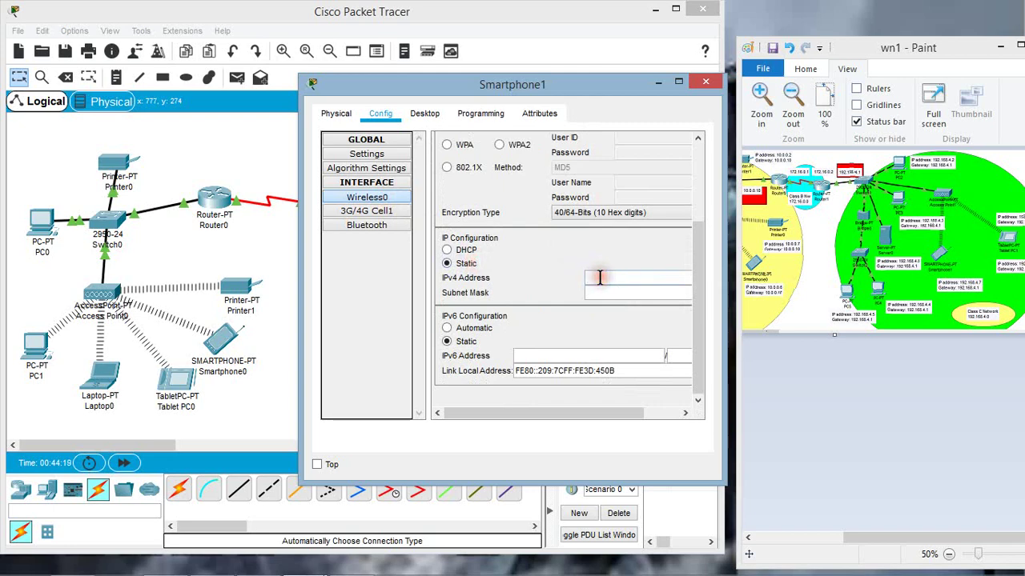
pyautogui.write('192.168.4.9')
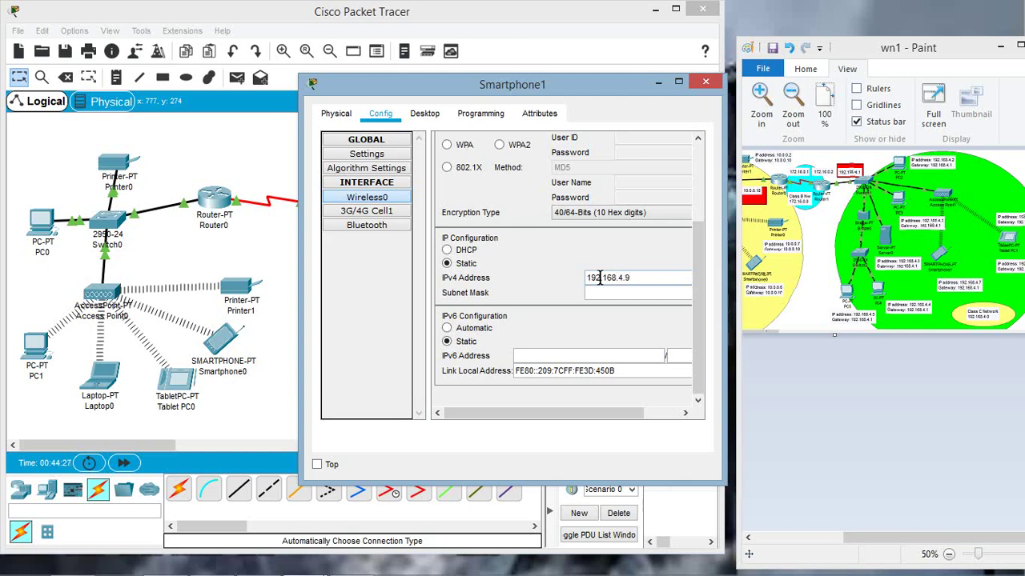
pyautogui.click(614, 293)
pyautogui.click(705, 81)
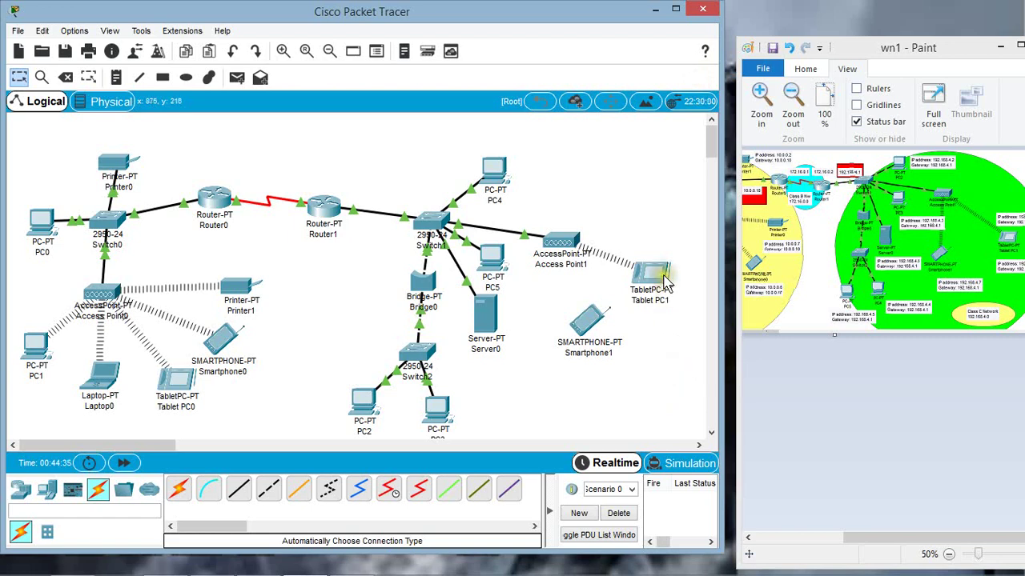
# Ping Tablet PC1 at 192.168.4.8 from Smartphone1's Command Prompt, then close the device window.
pyautogui.moveTo(663, 280)
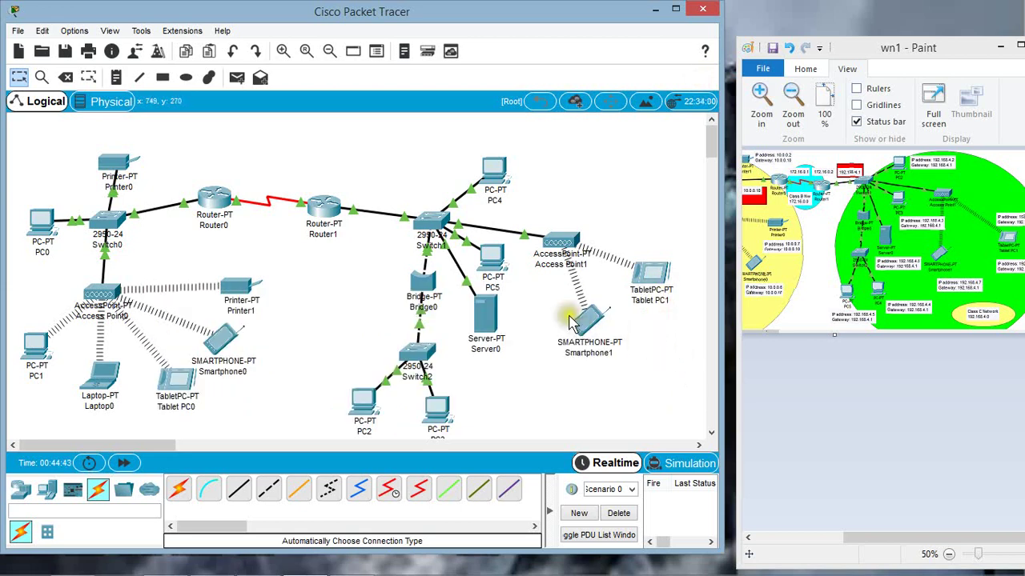
pyautogui.moveTo(602, 326)
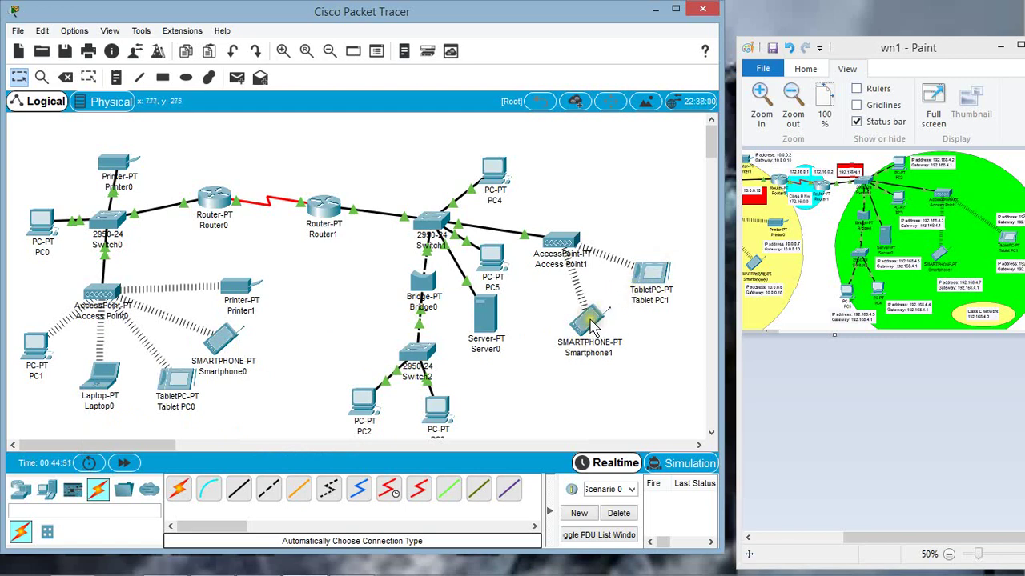
pyautogui.click(591, 323)
pyautogui.click(432, 116)
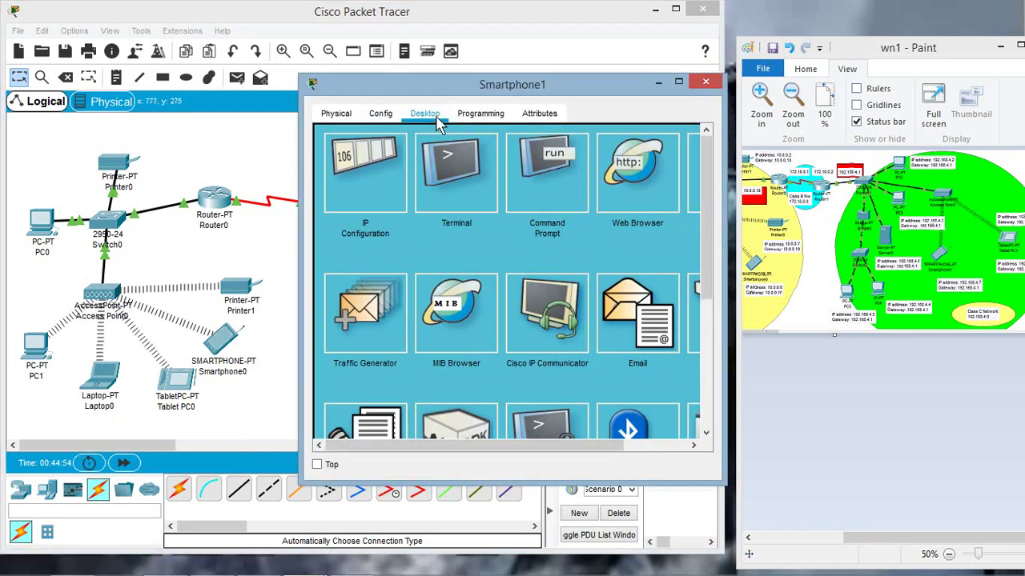
pyautogui.click(552, 169)
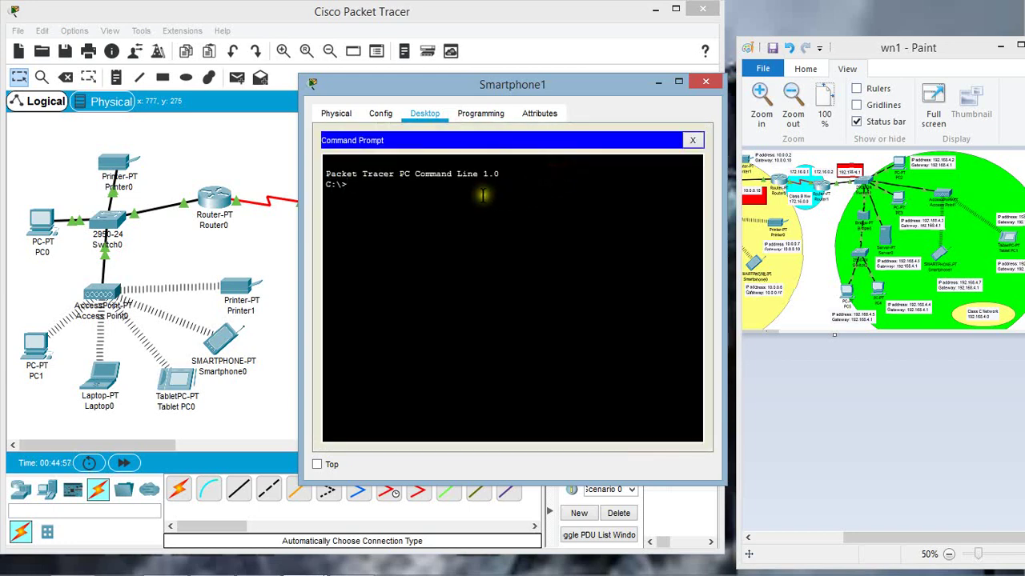
pyautogui.write('ping 192.168.4.8')
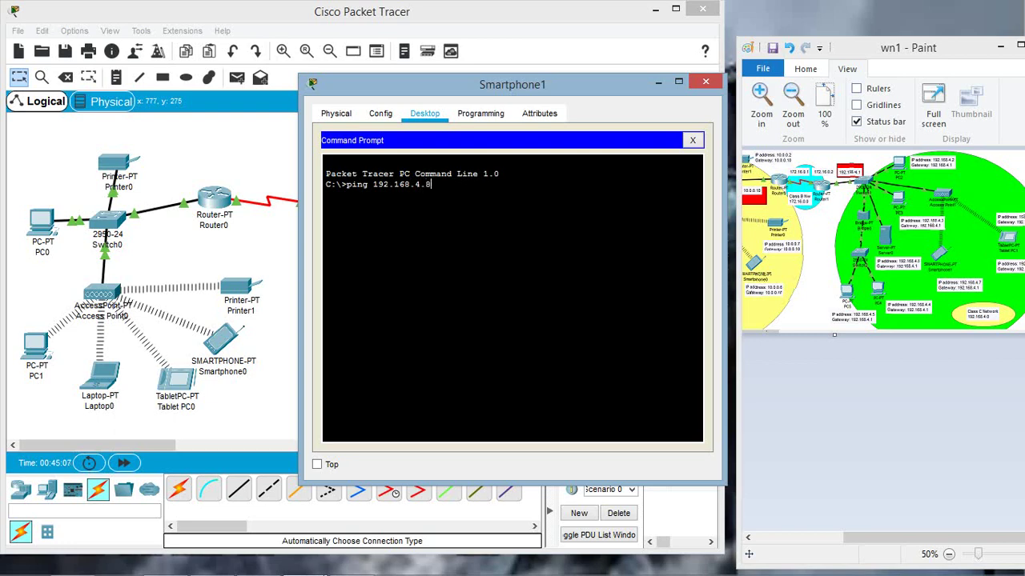
pyautogui.press('Return')
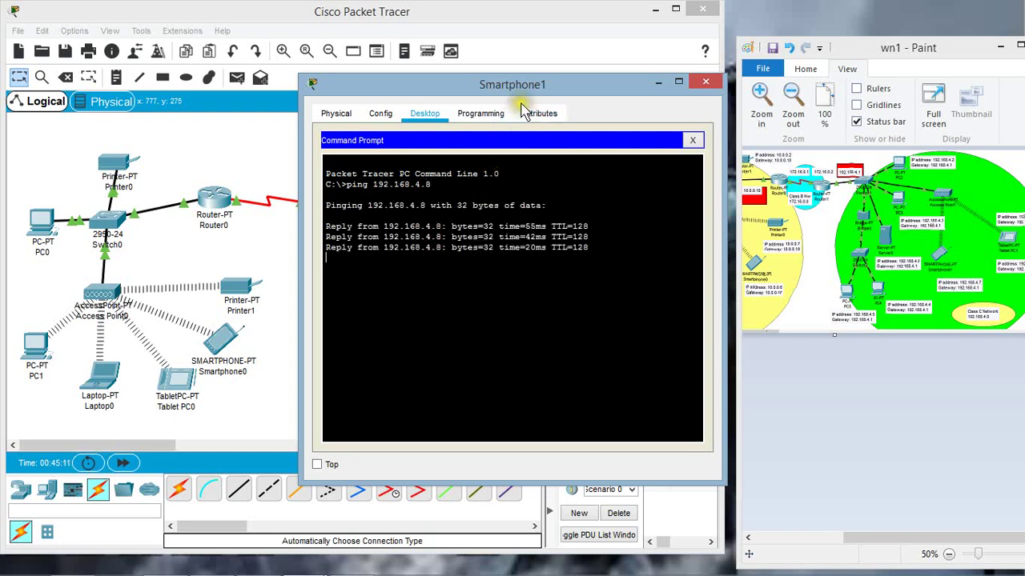
pyautogui.moveTo(524, 85); pyautogui.dragTo(914, 165)
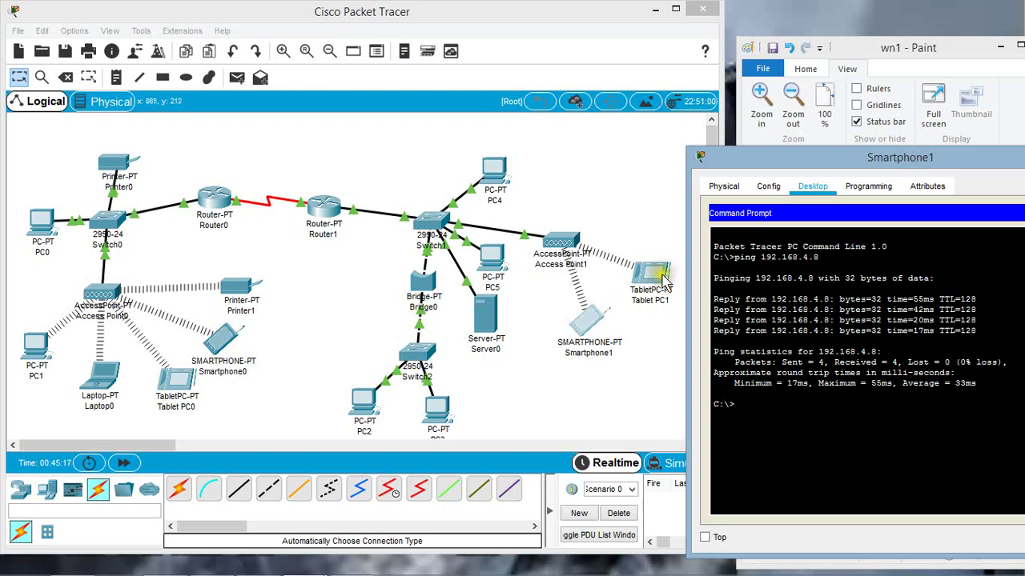
pyautogui.moveTo(788, 157); pyautogui.dragTo(643, 155)
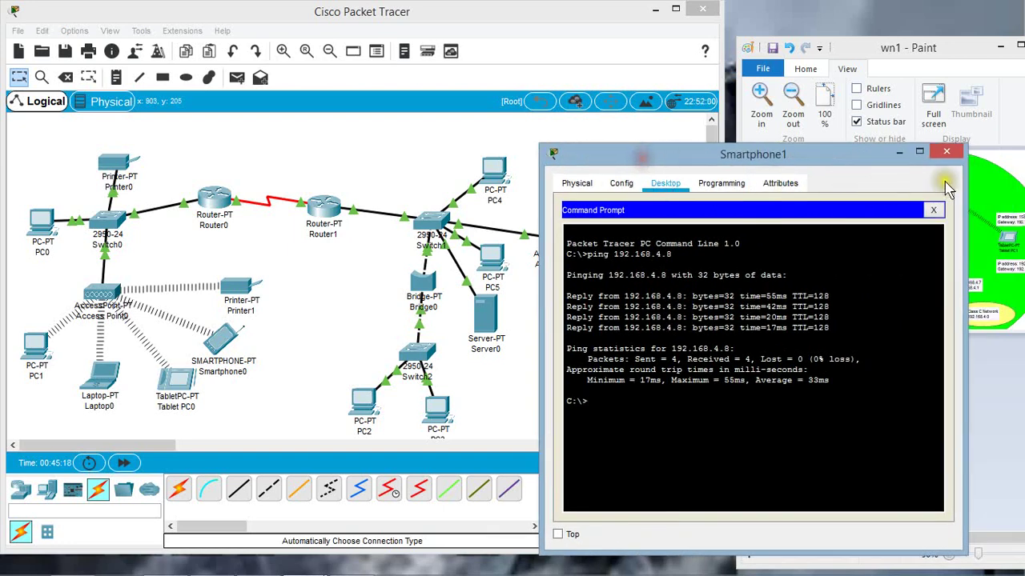
pyautogui.click(946, 152)
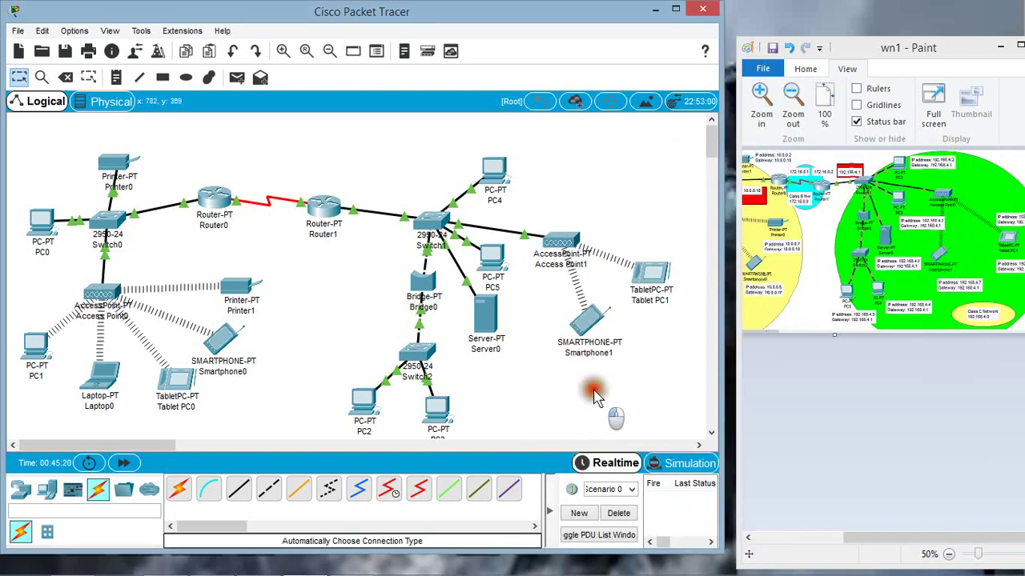
# Ping 192.168.4.2 from Tablet PC1's Command Prompt and close the device window.
pyautogui.moveTo(656, 276)
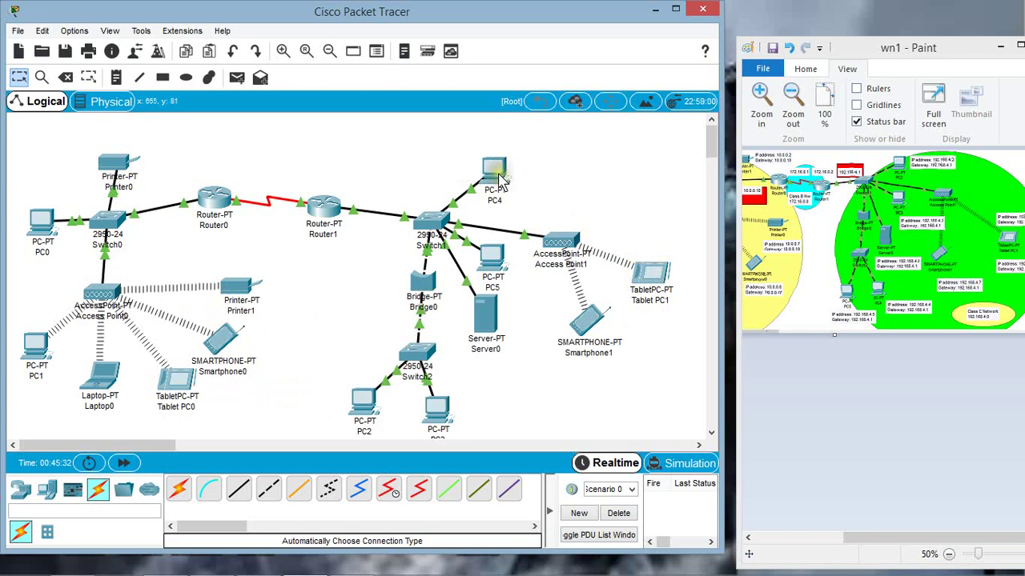
pyautogui.moveTo(500, 178)
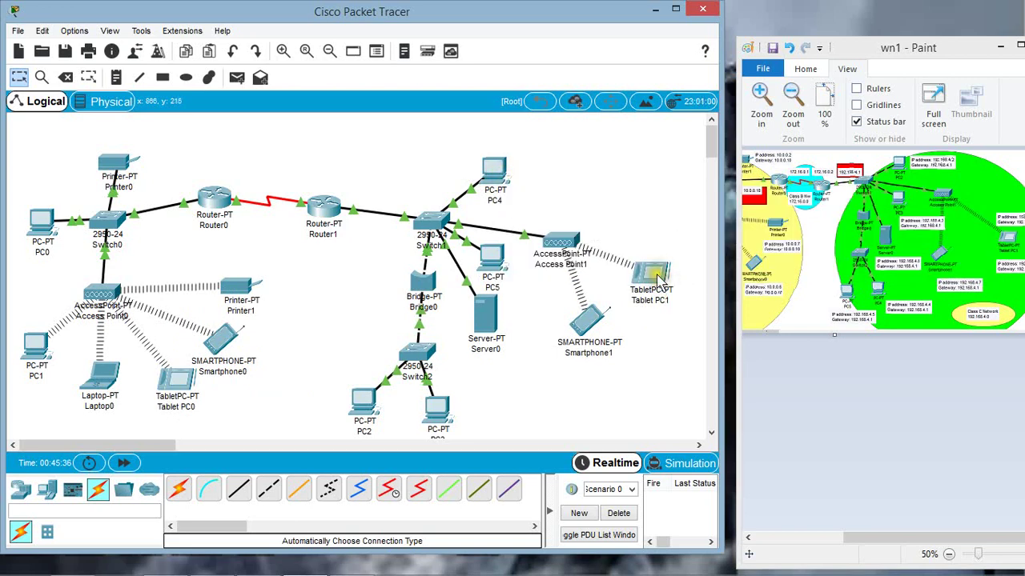
pyautogui.click(658, 276)
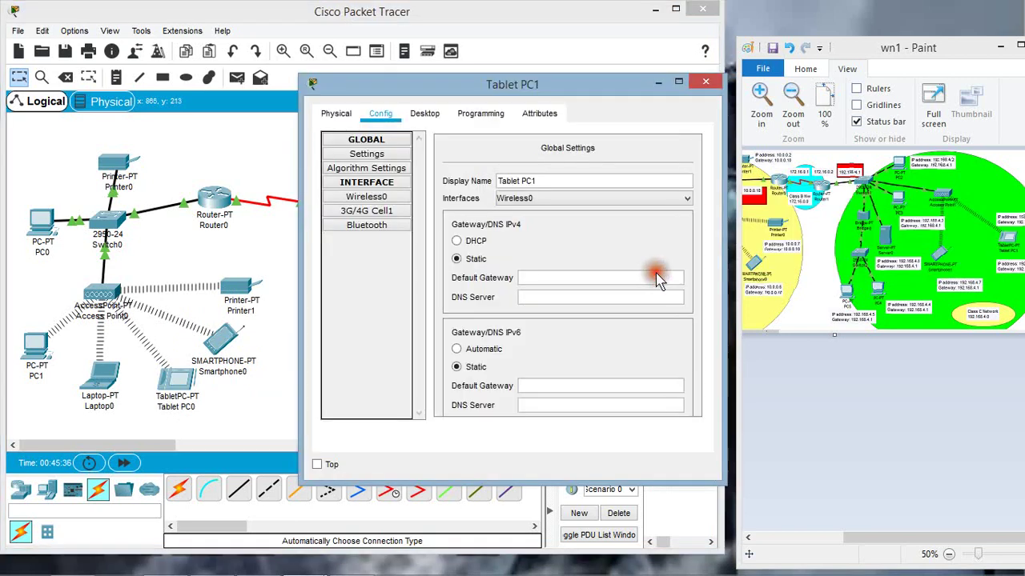
pyautogui.click(438, 120)
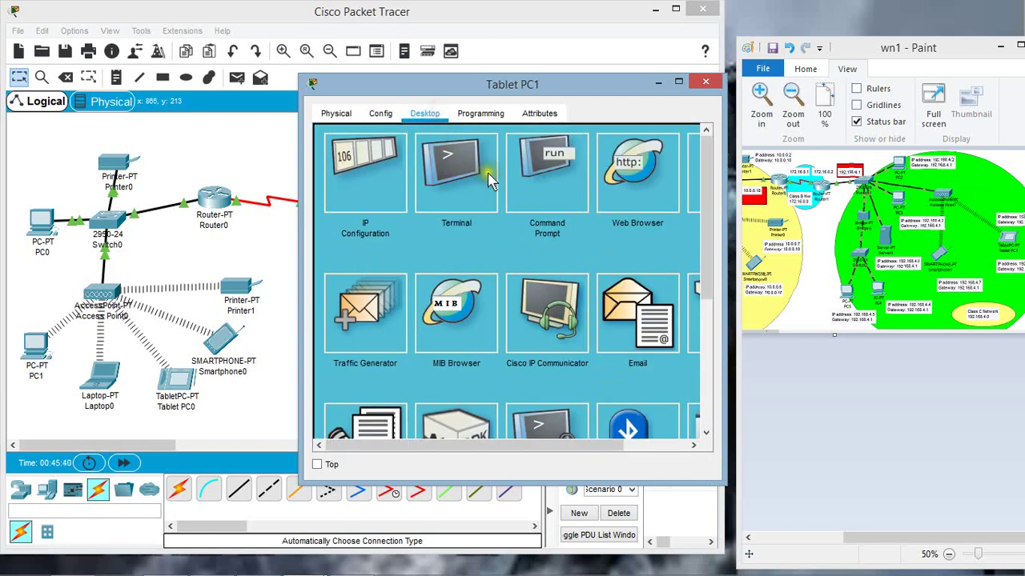
pyautogui.click(537, 168)
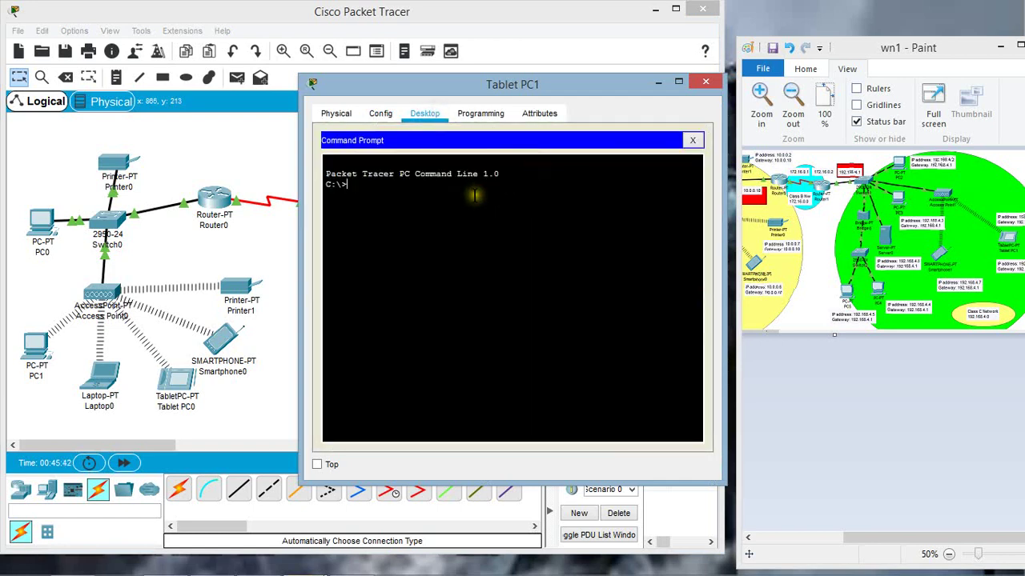
pyautogui.write('ping 192.168.4.2')
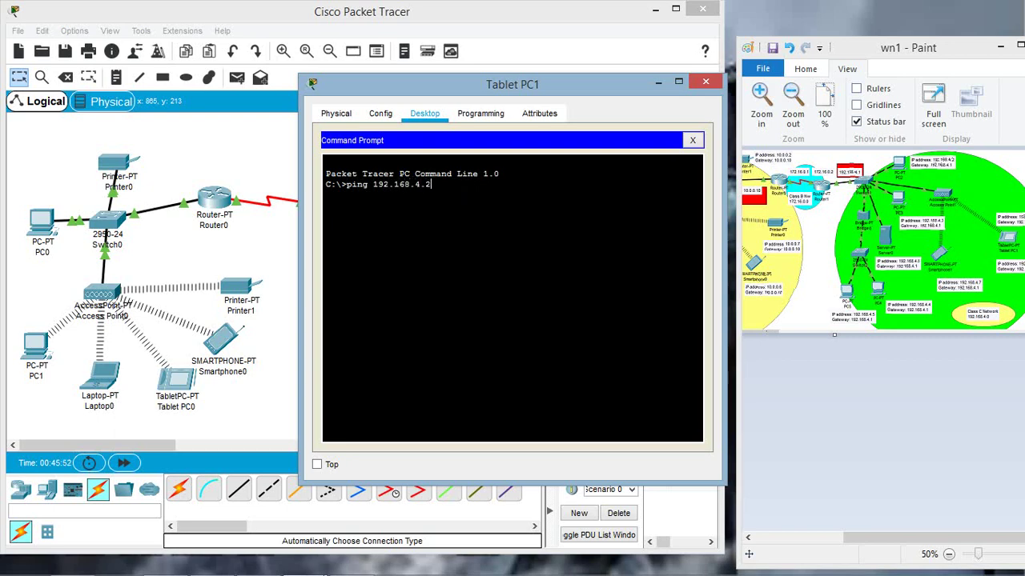
pyautogui.press('Return')
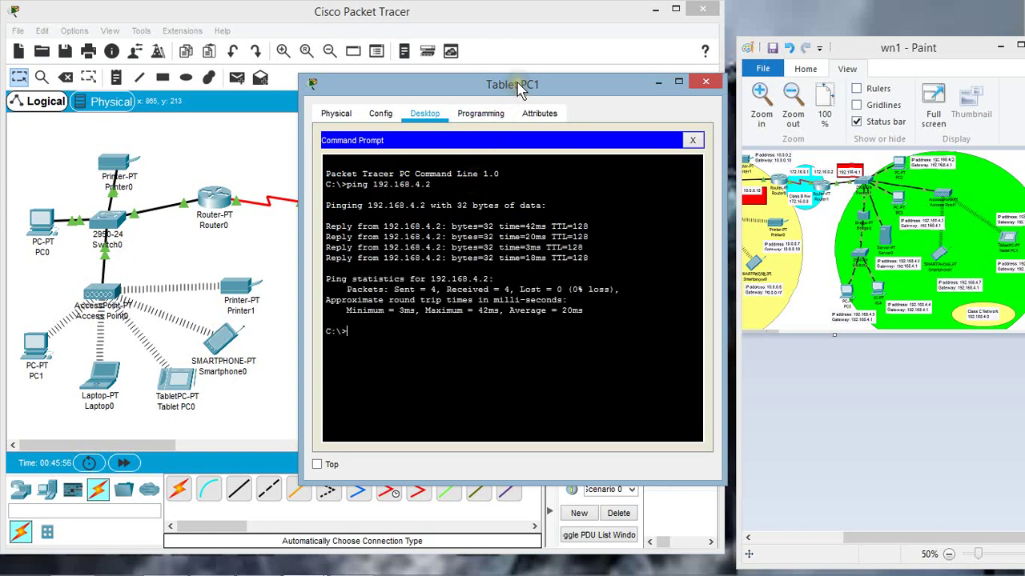
pyautogui.click(704, 84)
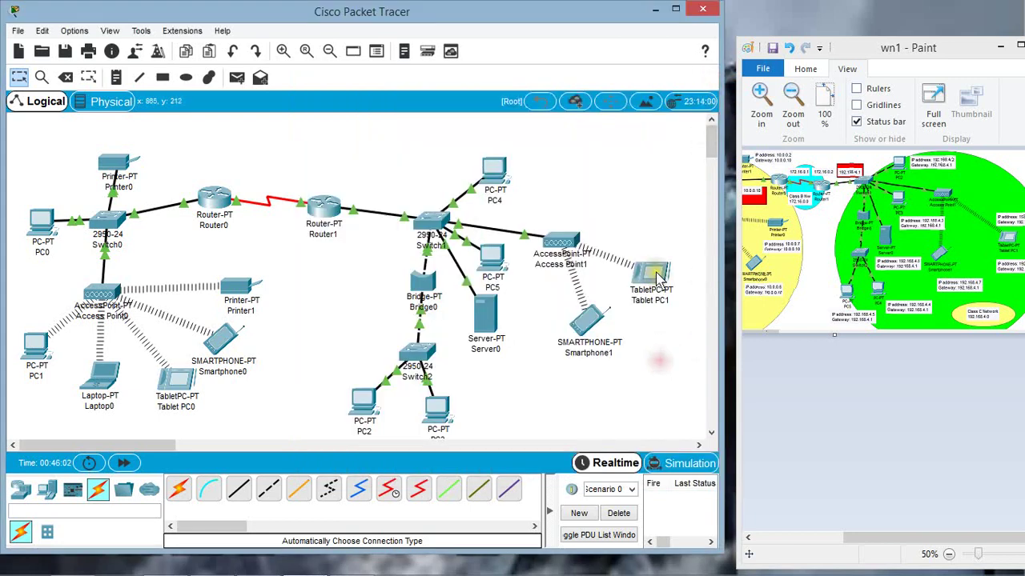
# Check Tablet PC1's IP address on the workspace and open PC2's device window.
pyautogui.moveTo(650, 277)
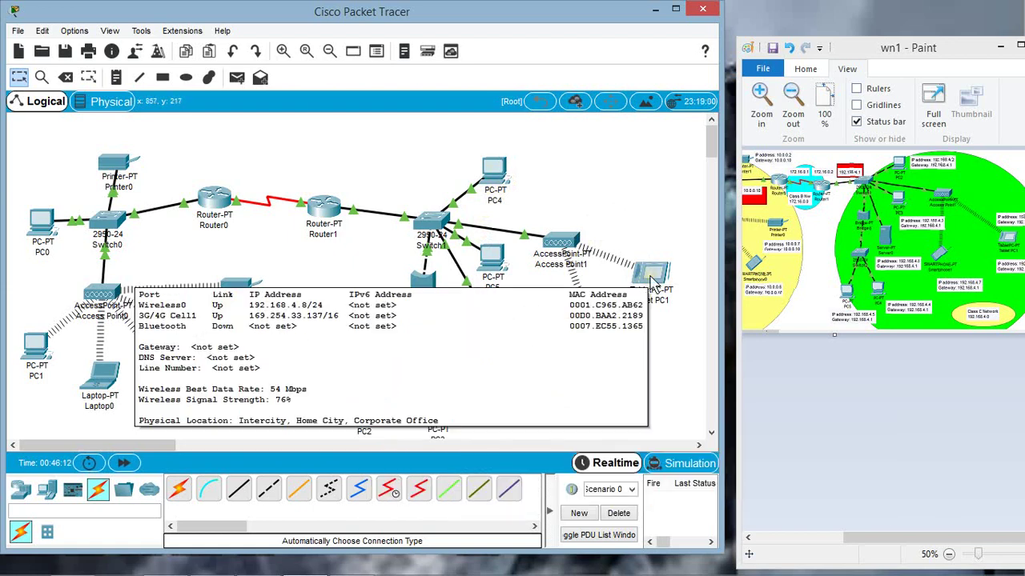
pyautogui.moveTo(366, 400)
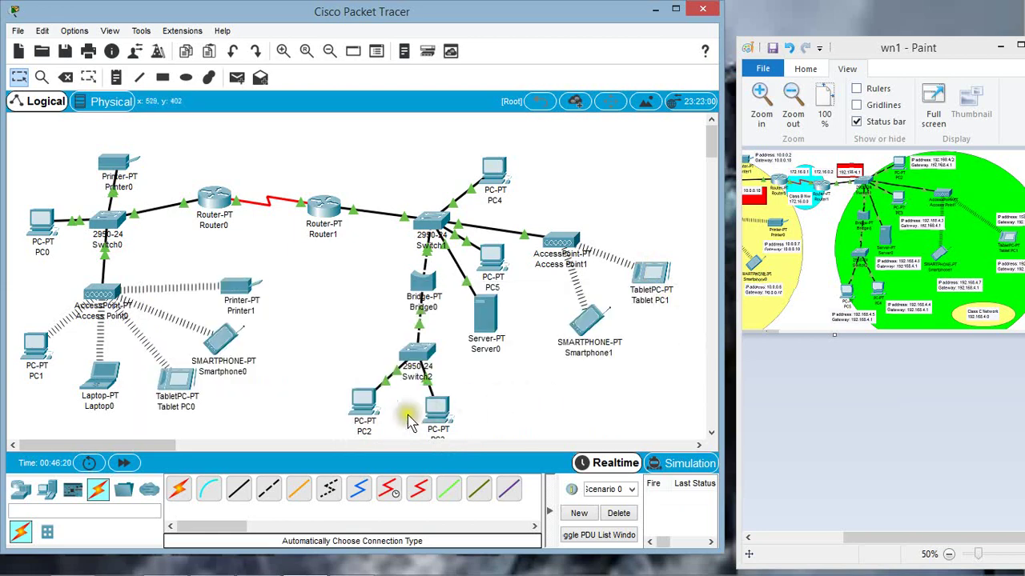
pyautogui.click(367, 413)
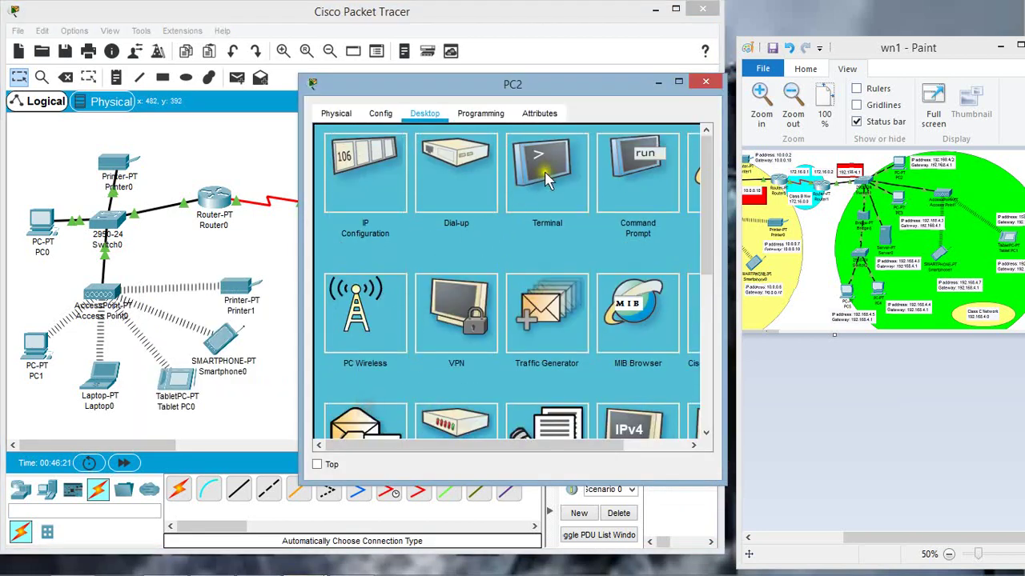
pyautogui.click(545, 170)
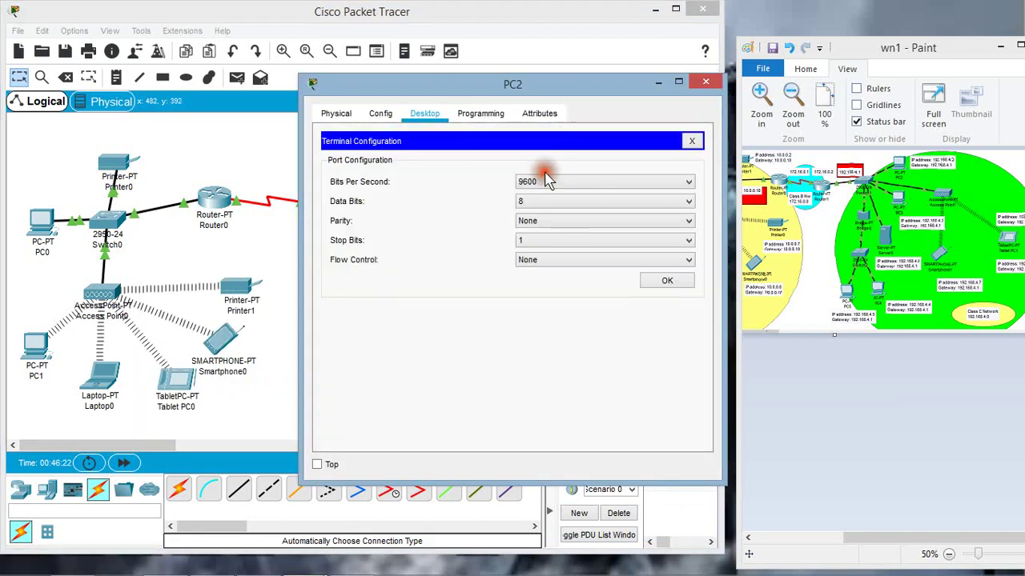
pyautogui.click(420, 114)
pyautogui.click(380, 115)
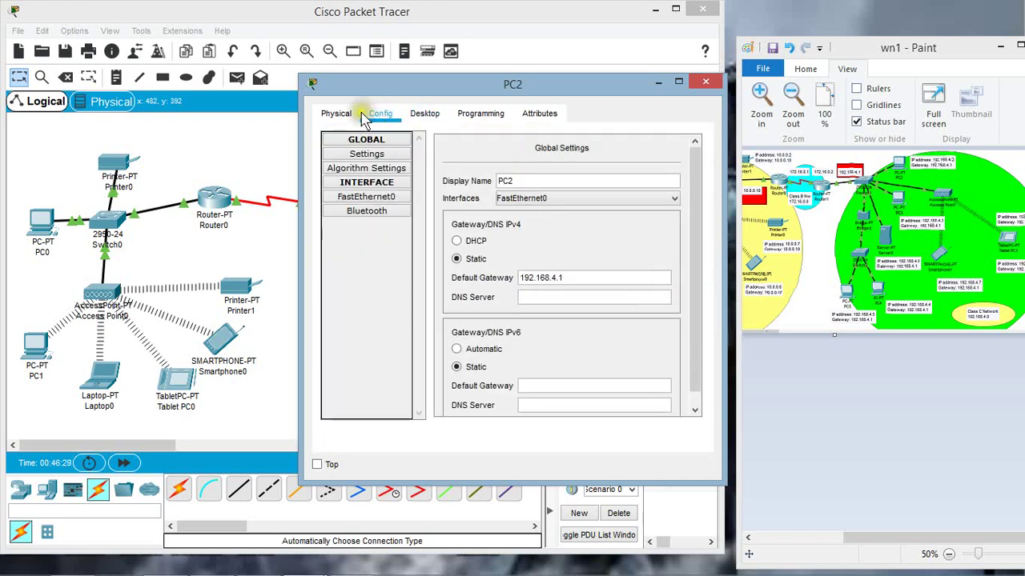
pyautogui.click(425, 116)
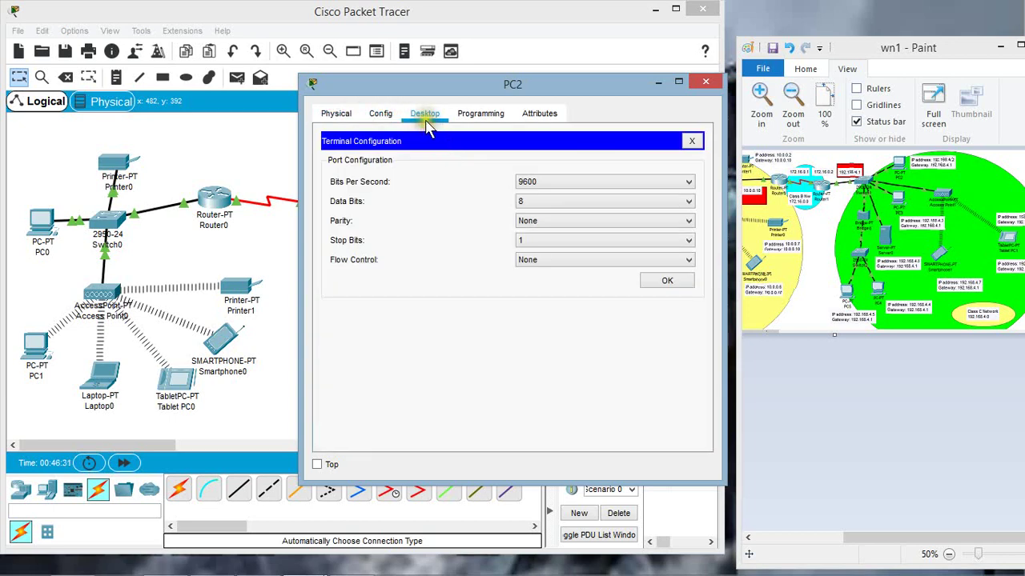
pyautogui.click(379, 114)
pyautogui.click(352, 117)
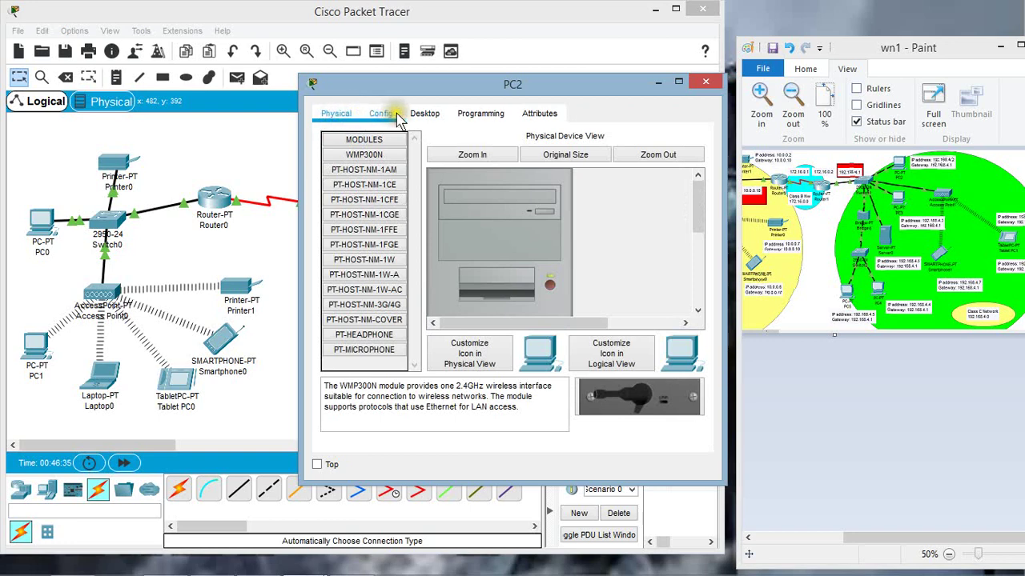
pyautogui.click(416, 113)
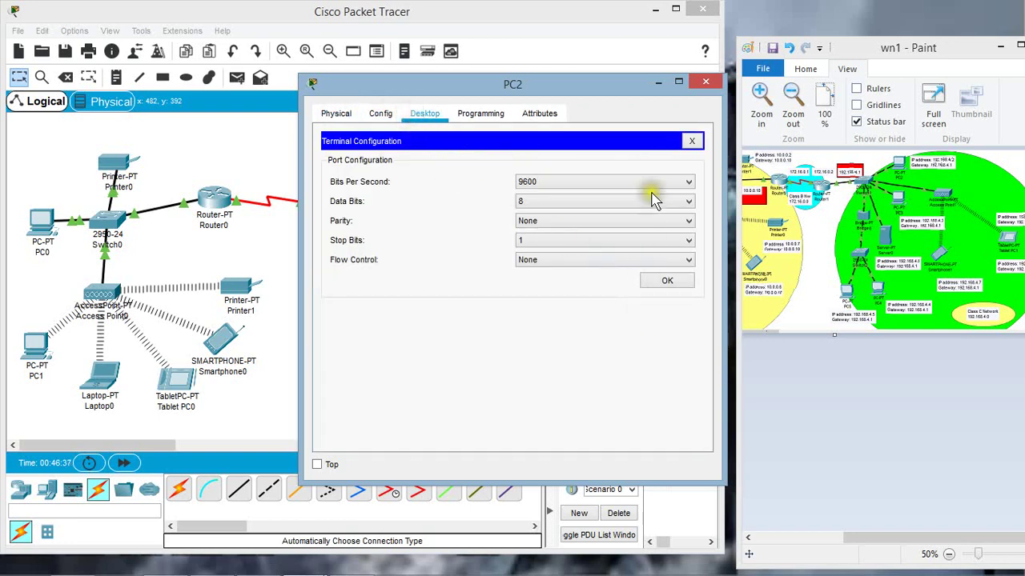
pyautogui.click(692, 141)
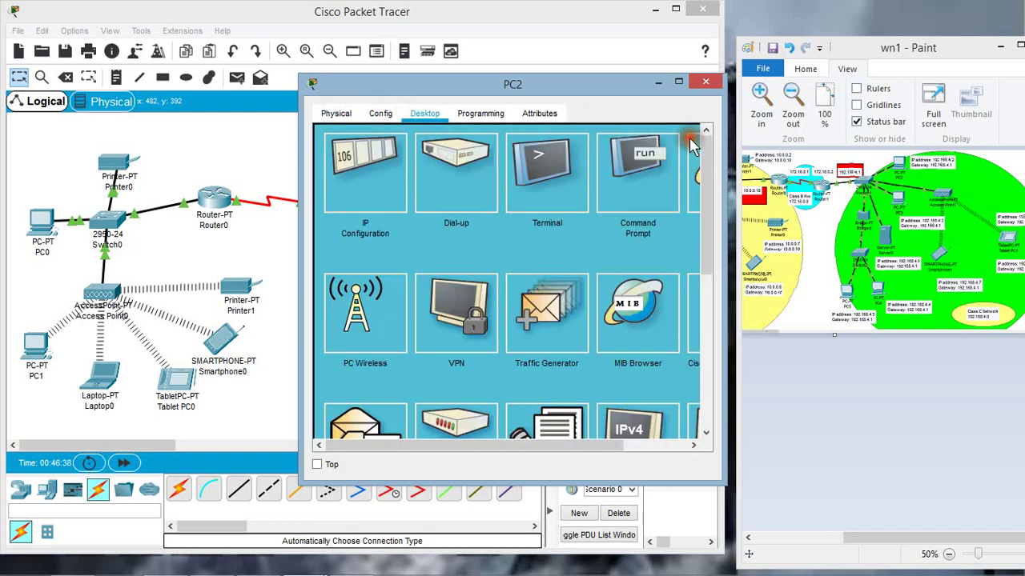
# Ping Tablet PC1 at 192.168.4.8 from PC2's Command Prompt, and close the device window.
pyautogui.click(635, 178)
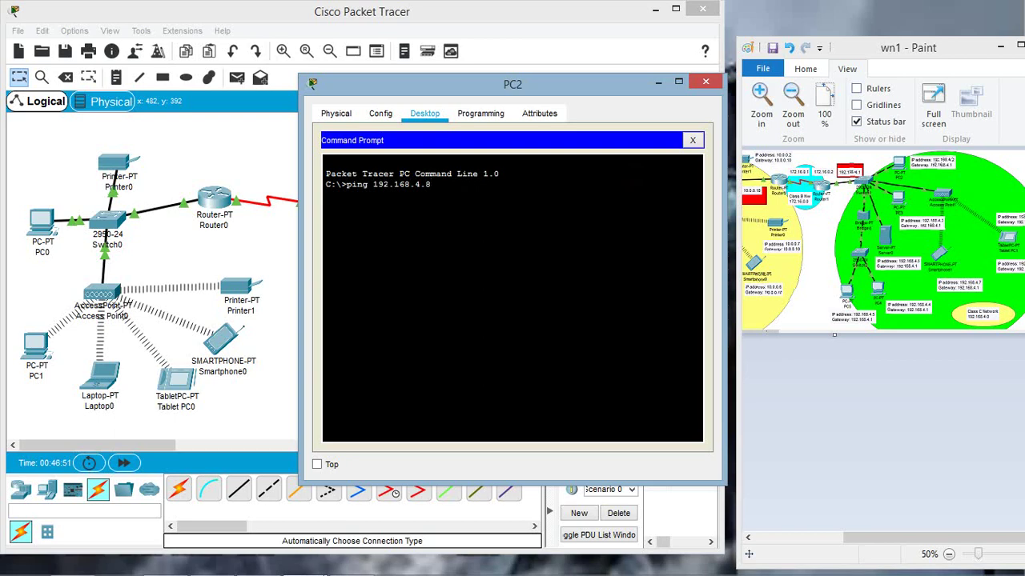
pyautogui.press('Return')
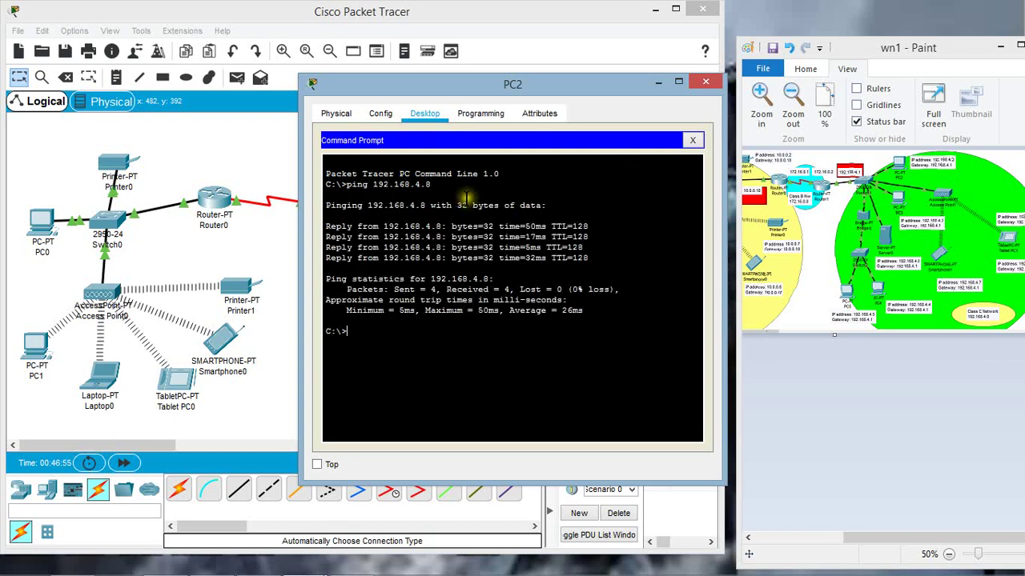
pyautogui.click(705, 83)
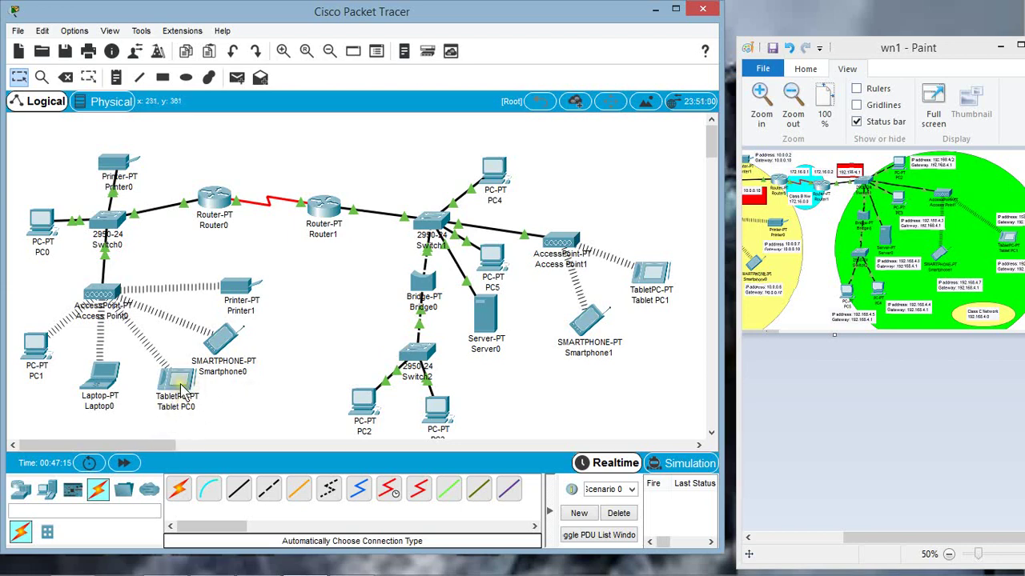
# Look up Tablet PC0's IP address and ping it at 10.0.0.7 from Tablet PC1's Command Prompt.
pyautogui.moveTo(182, 389)
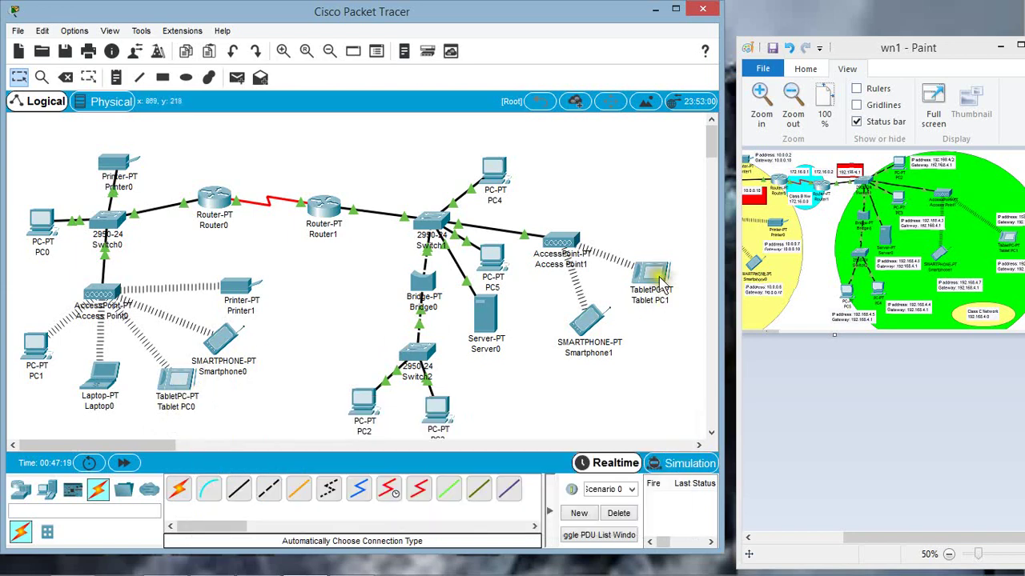
pyautogui.moveTo(661, 284)
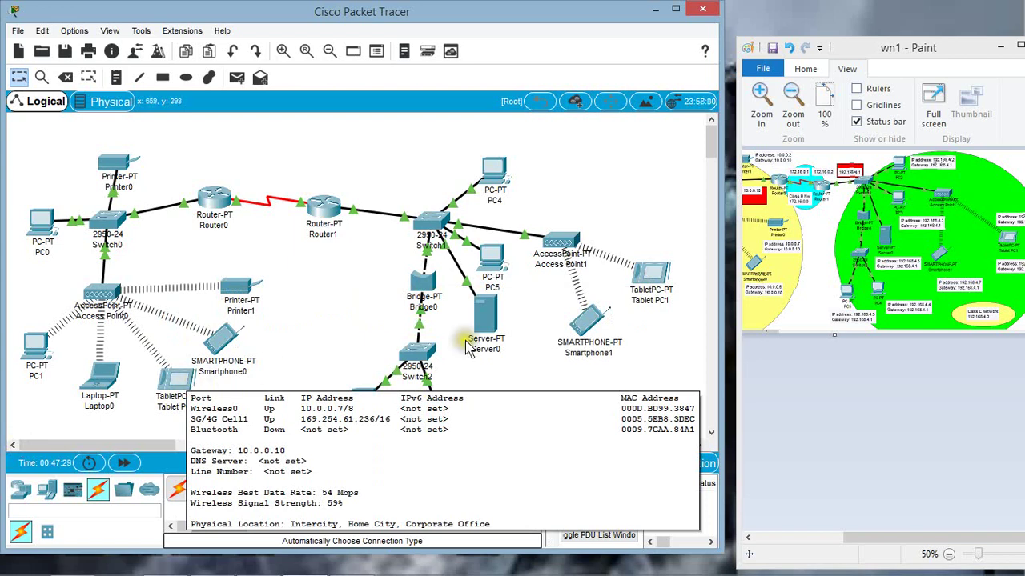
pyautogui.click(653, 272)
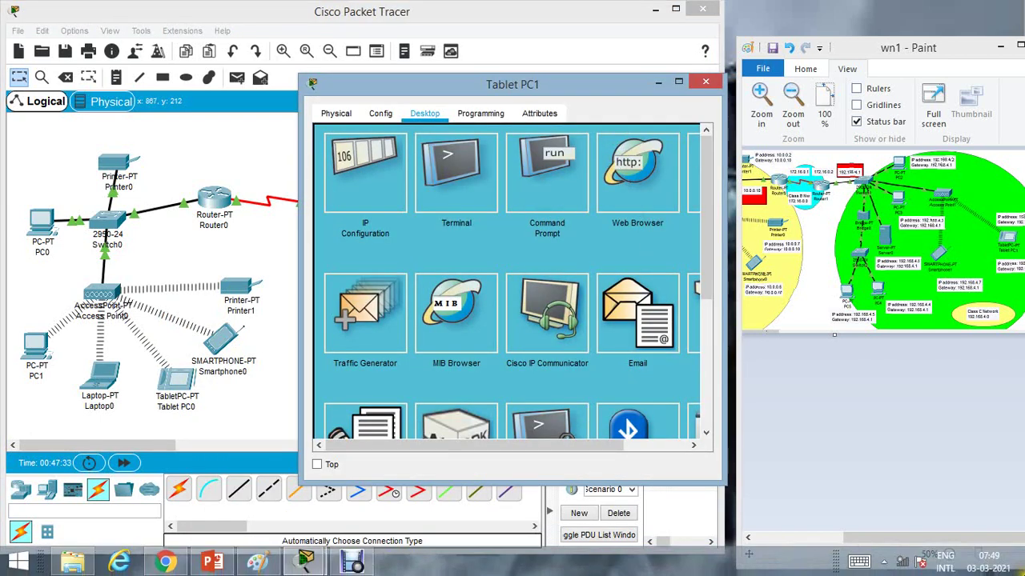
pyautogui.click(573, 86)
pyautogui.moveTo(573, 86); pyautogui.dragTo(600, 80)
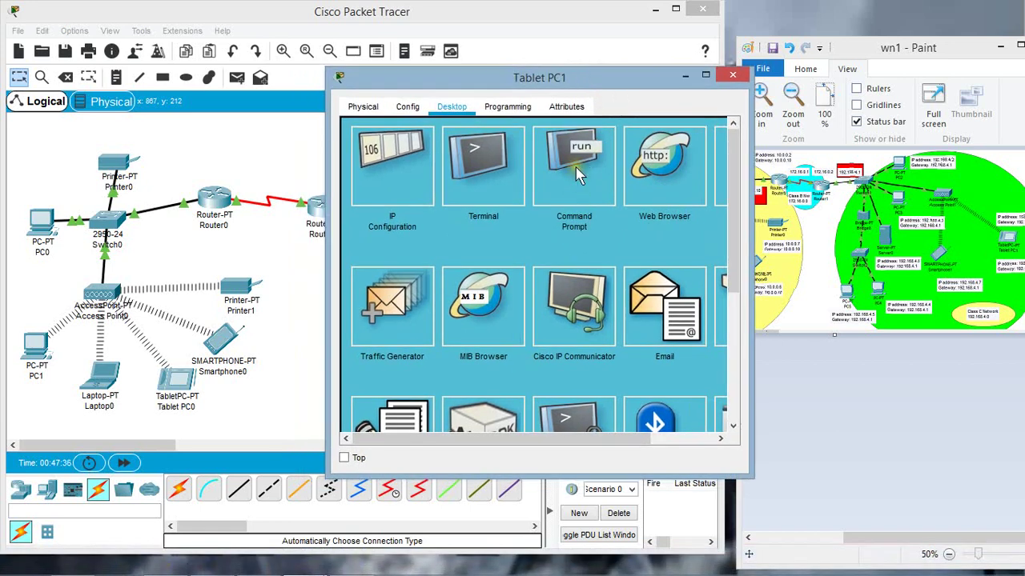
pyautogui.moveTo(591, 83)
pyautogui.mouseDown()
pyautogui.moveTo(743, 296)
pyautogui.moveTo(766, 368)
pyautogui.moveTo(718, 234)
pyautogui.moveTo(626, 119)
pyautogui.mouseUp()
pyautogui.click(598, 190)
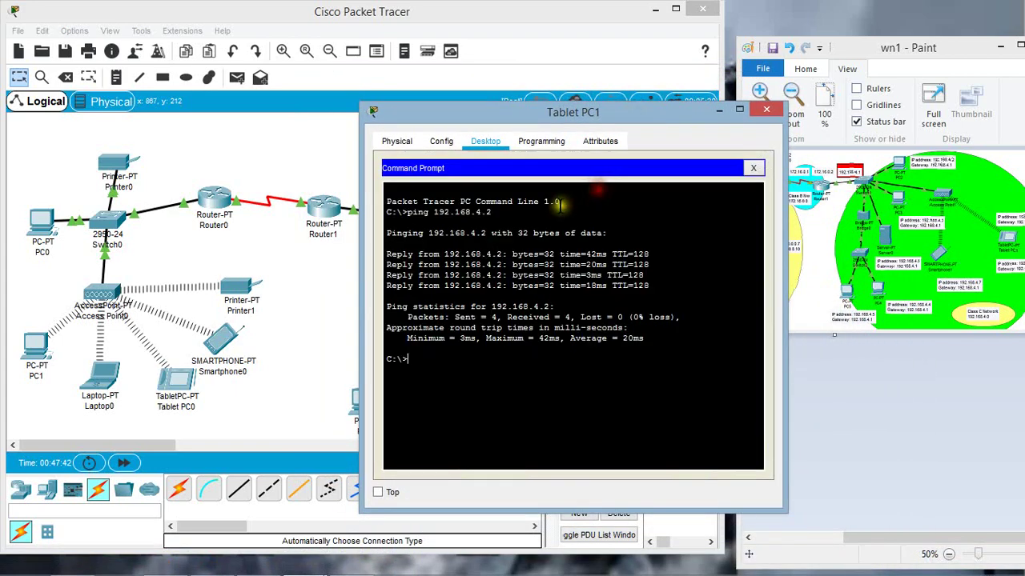
pyautogui.click(440, 376)
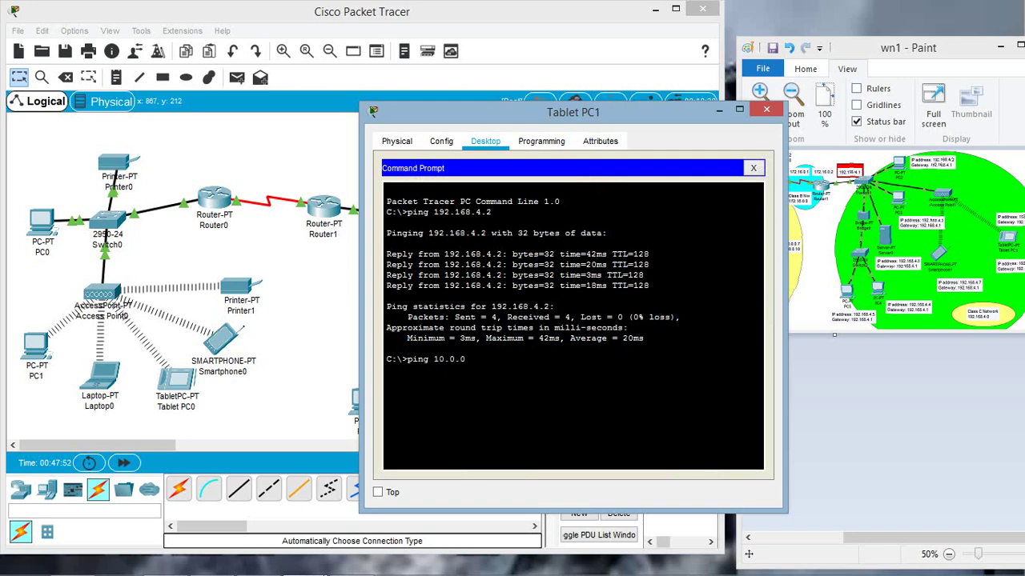
pyautogui.write('7')
pyautogui.press('Return')
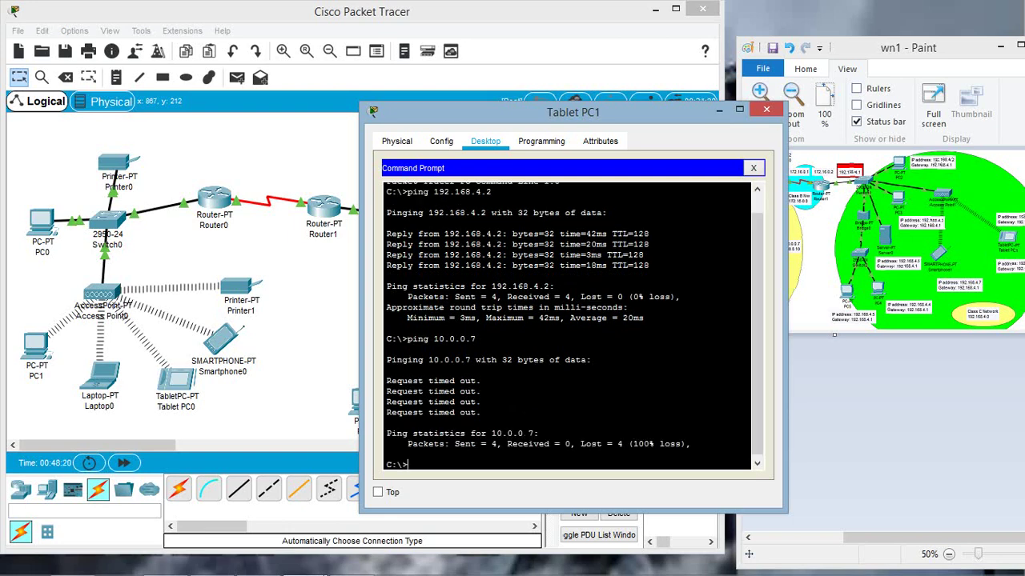
# Repeat the ping to 10.0.0.7 from Tablet PC1 and close the device window.
pyautogui.write('ping 10.0.0.7')
pyautogui.press('Return')
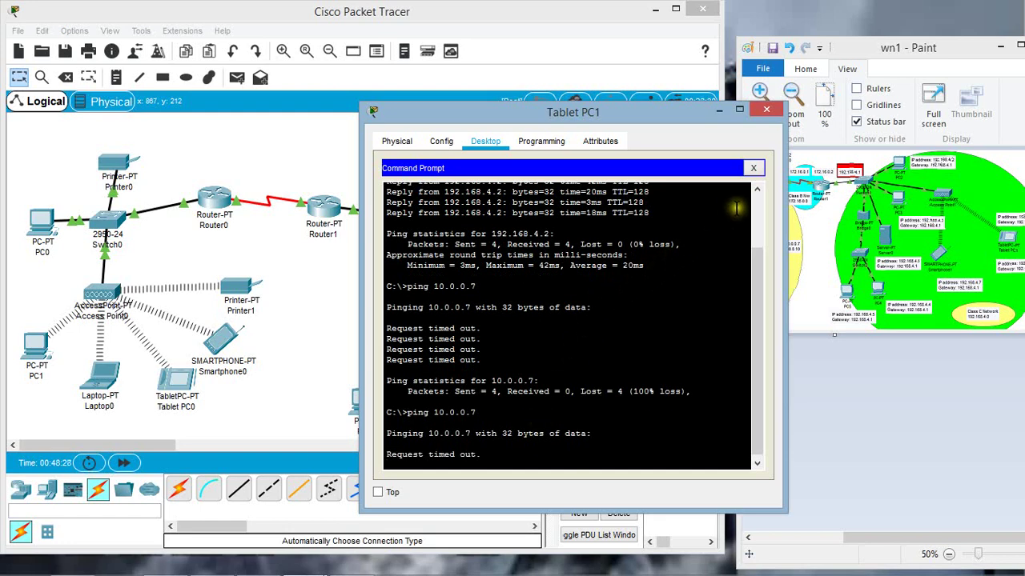
pyautogui.click(771, 110)
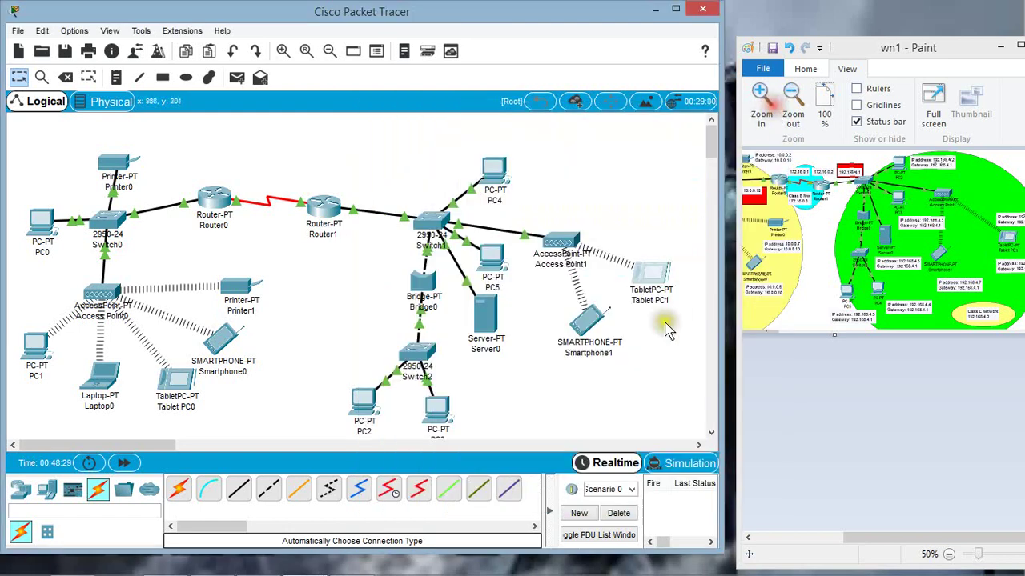
# Review Router0's static routes and its FastEthernet0/0 and Serial2/0 settings, then close the router window.
pyautogui.click(214, 200)
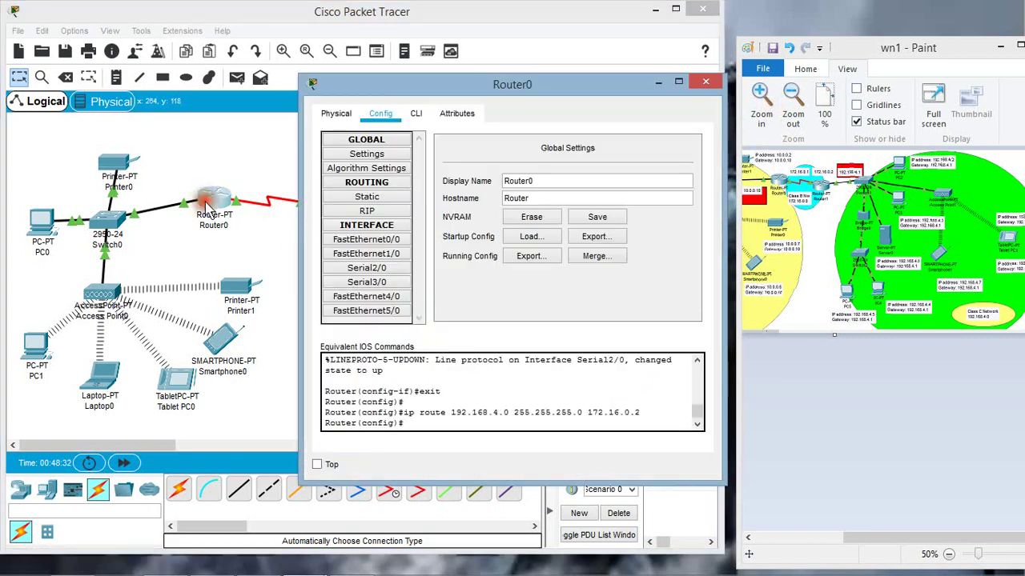
pyautogui.click(389, 198)
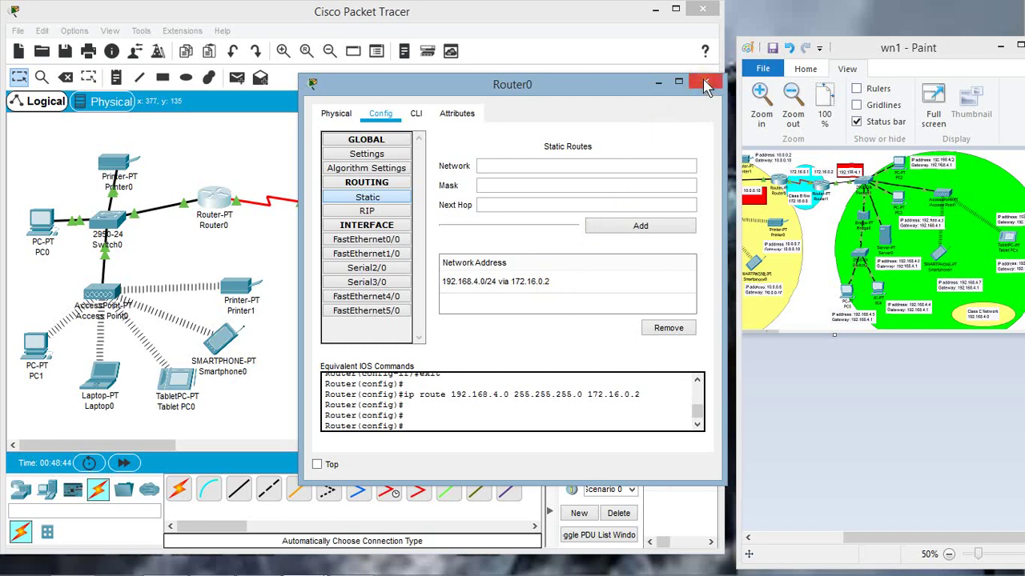
pyautogui.click(403, 242)
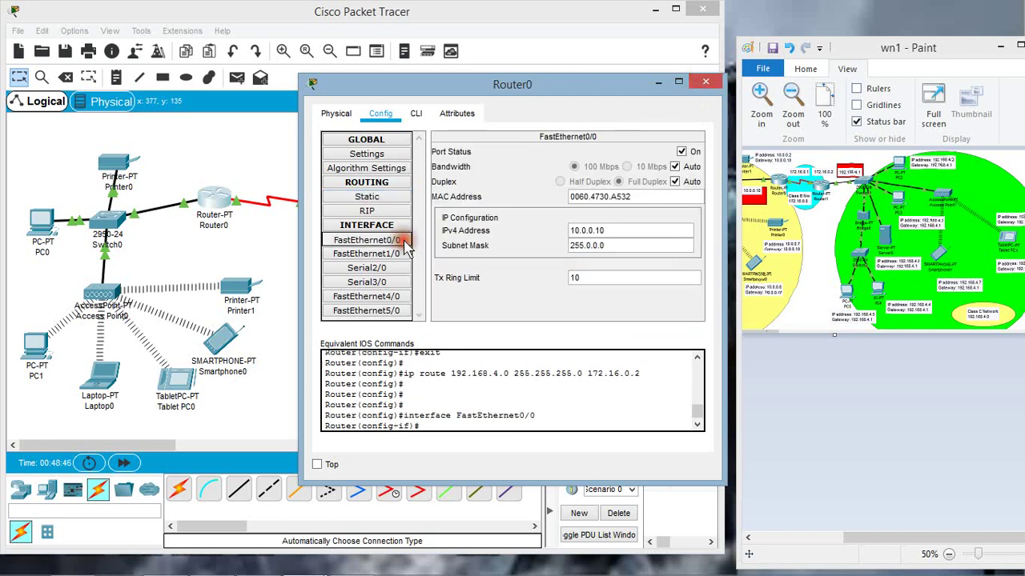
pyautogui.click(375, 270)
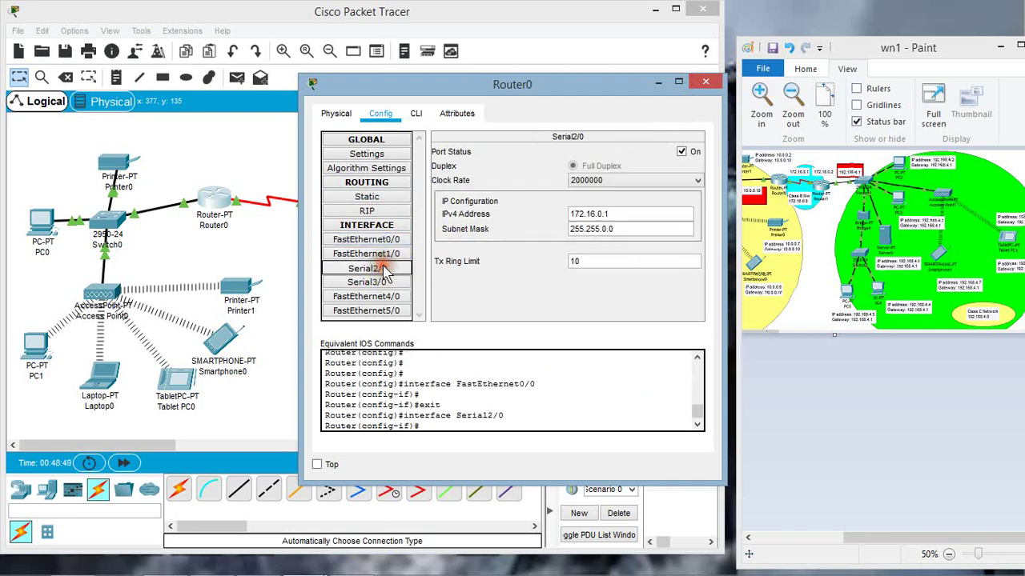
pyautogui.click(705, 82)
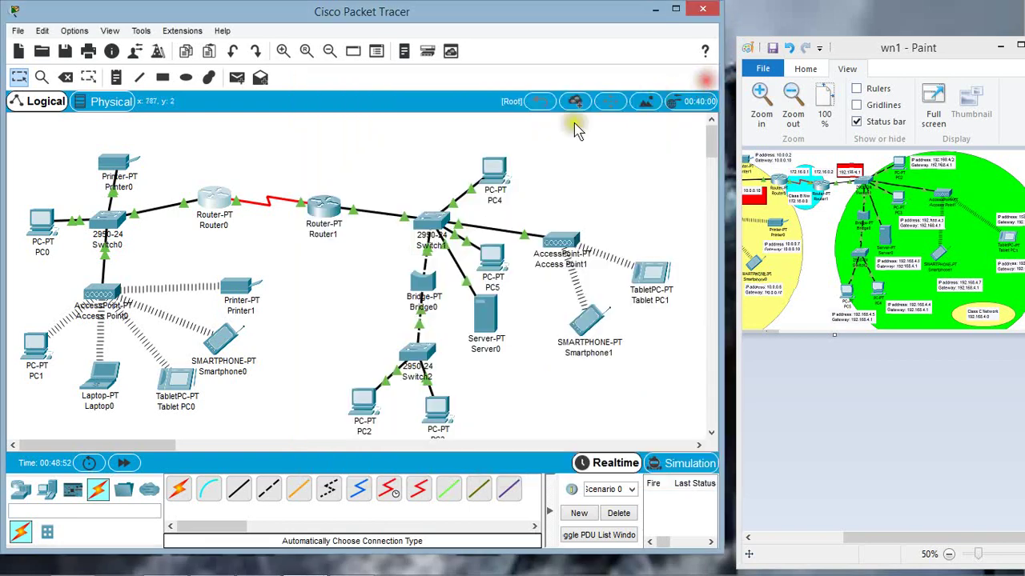
# Review Router1's static routes and FastEthernet0/0 IP configuration, and close the router window.
pyautogui.click(328, 217)
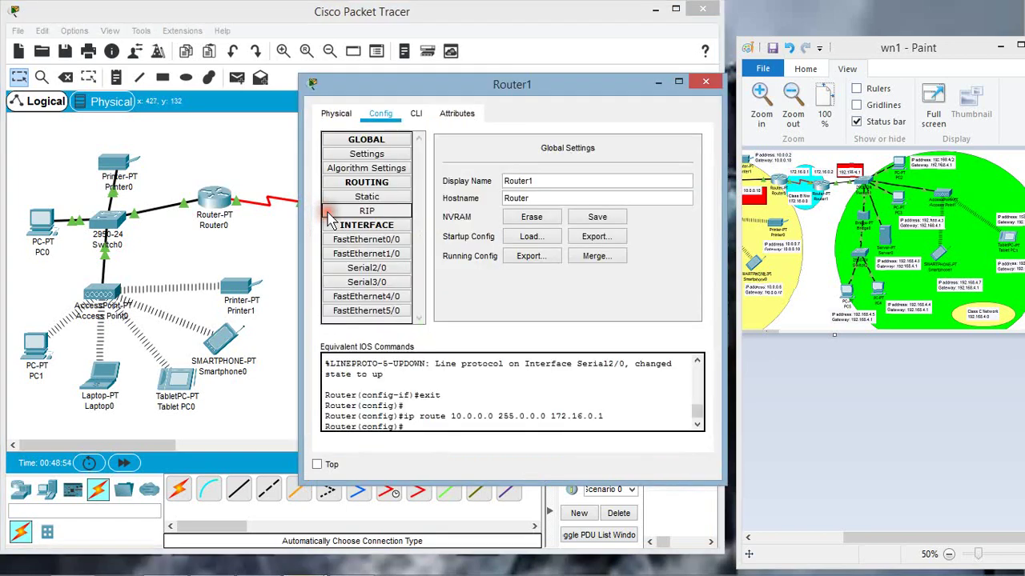
pyautogui.click(367, 197)
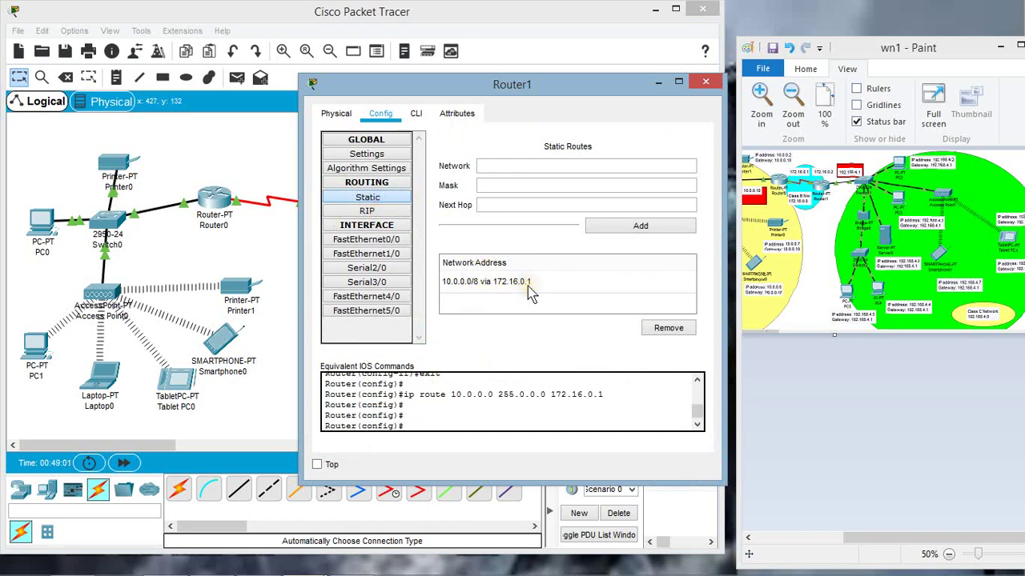
pyautogui.click(399, 241)
pyautogui.click(402, 243)
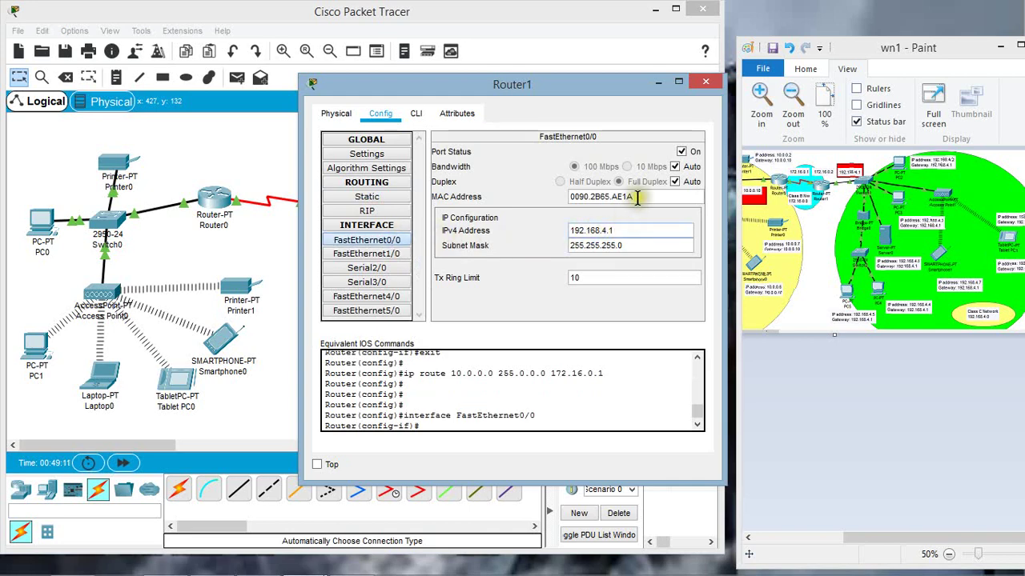
pyautogui.click(706, 82)
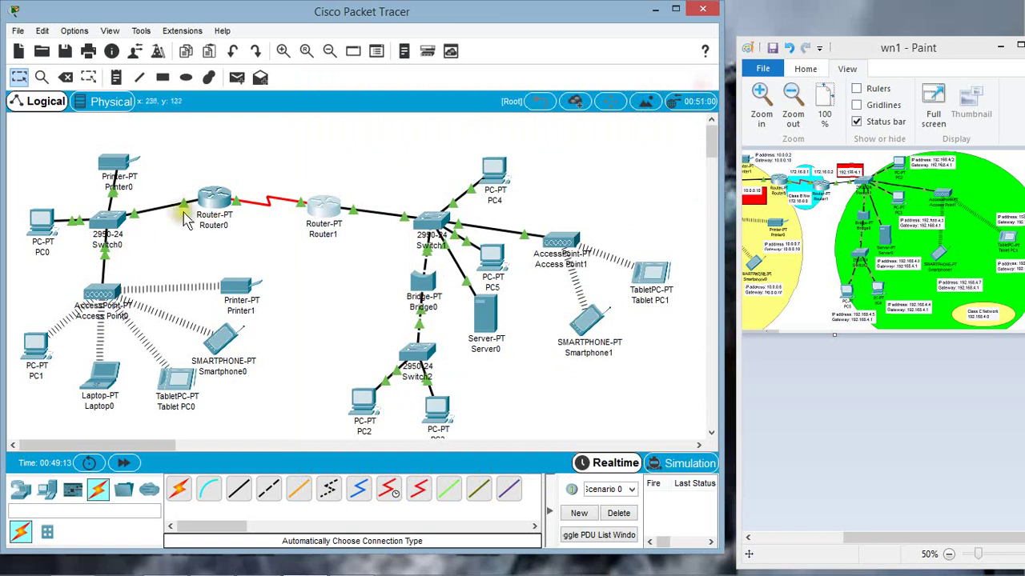
# Recheck the IP configuration of Router0's FastEthernet0/0 and Serial2/0 interfaces and close the router window.
pyautogui.click(214, 202)
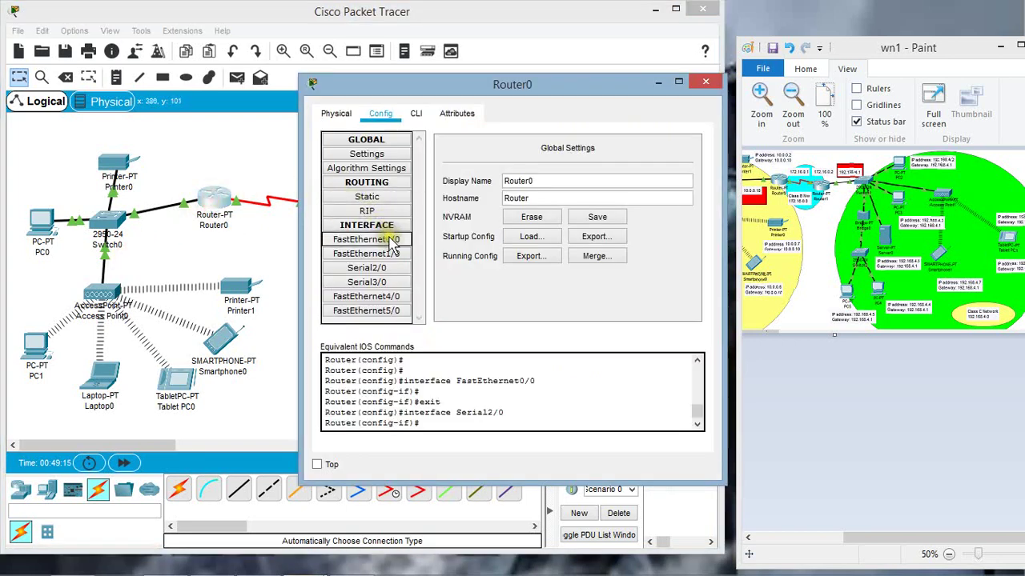
pyautogui.click(390, 241)
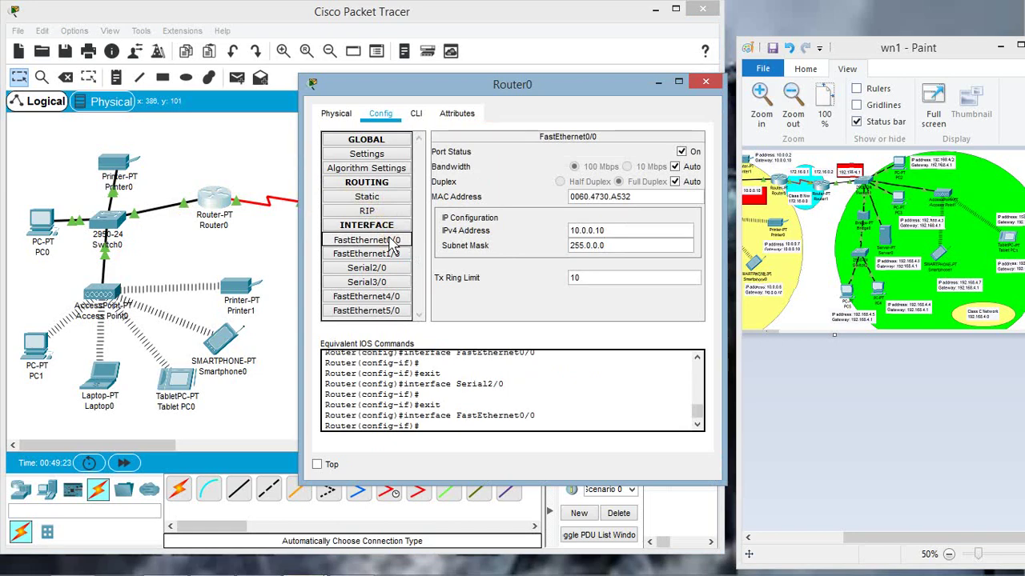
pyautogui.click(376, 269)
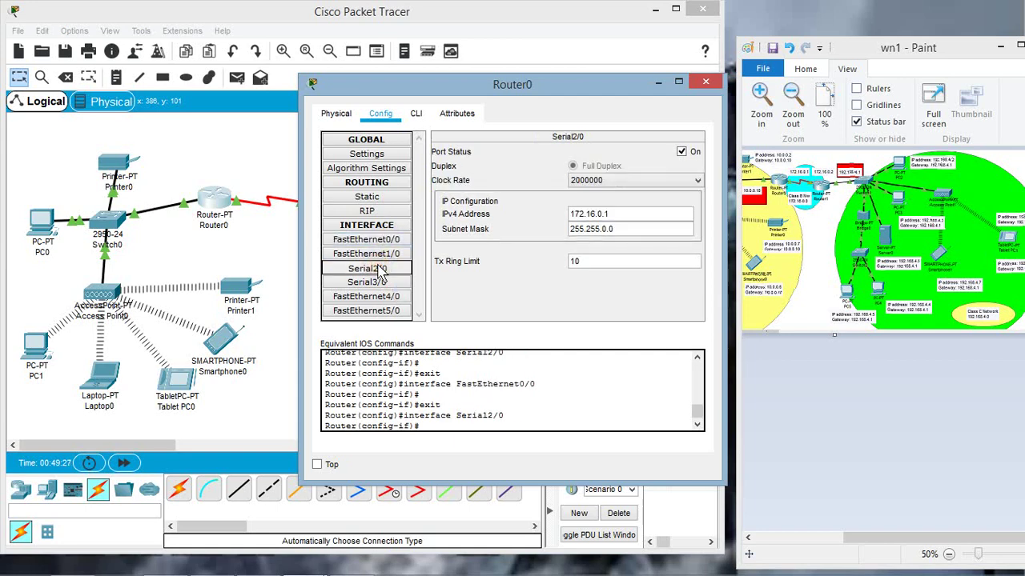
pyautogui.click(700, 89)
# Review Router1's Serial2/0 clock rate and IP configuration, and close the router window.
pyautogui.click(323, 224)
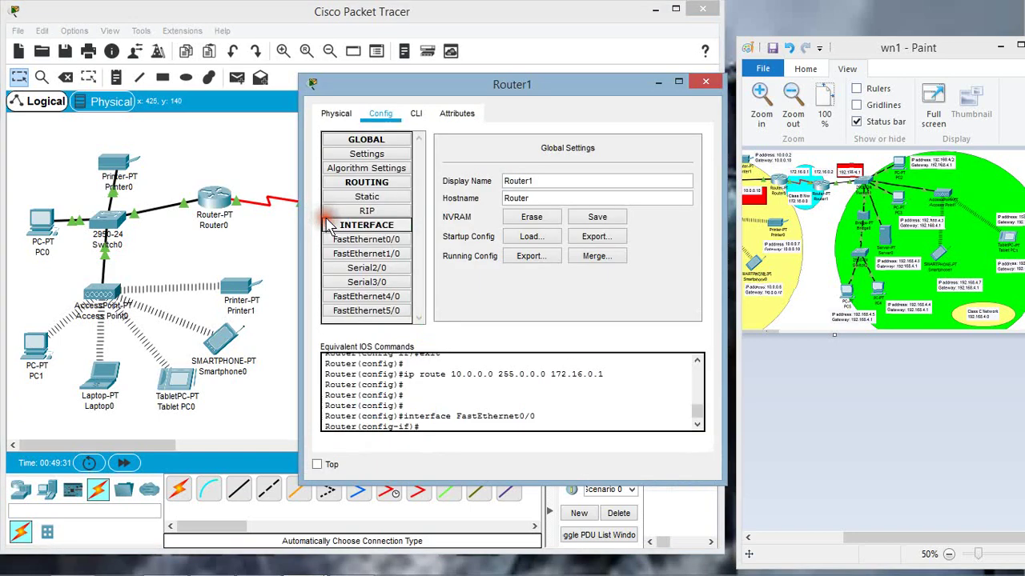
pyautogui.click(367, 269)
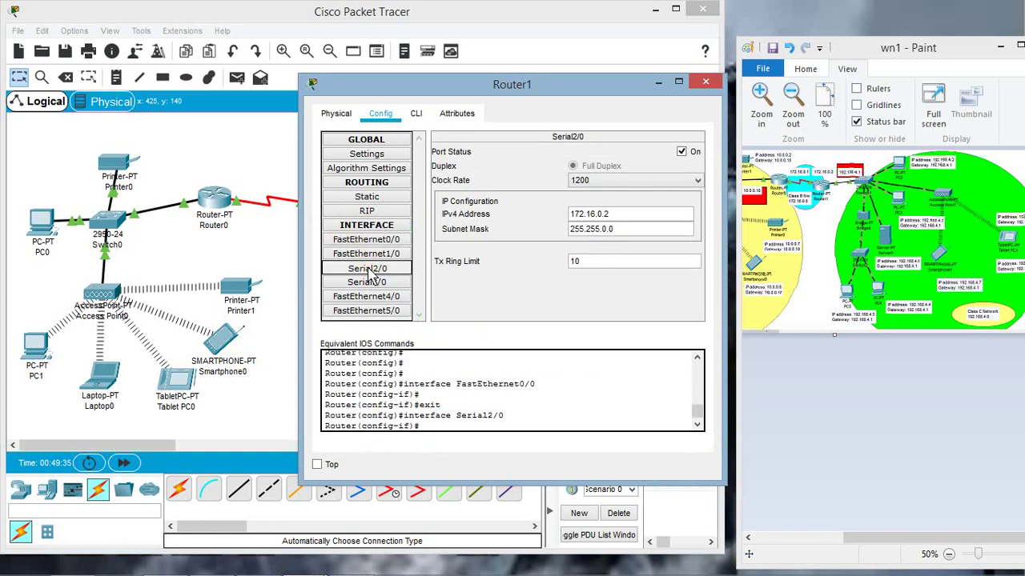
pyautogui.click(705, 81)
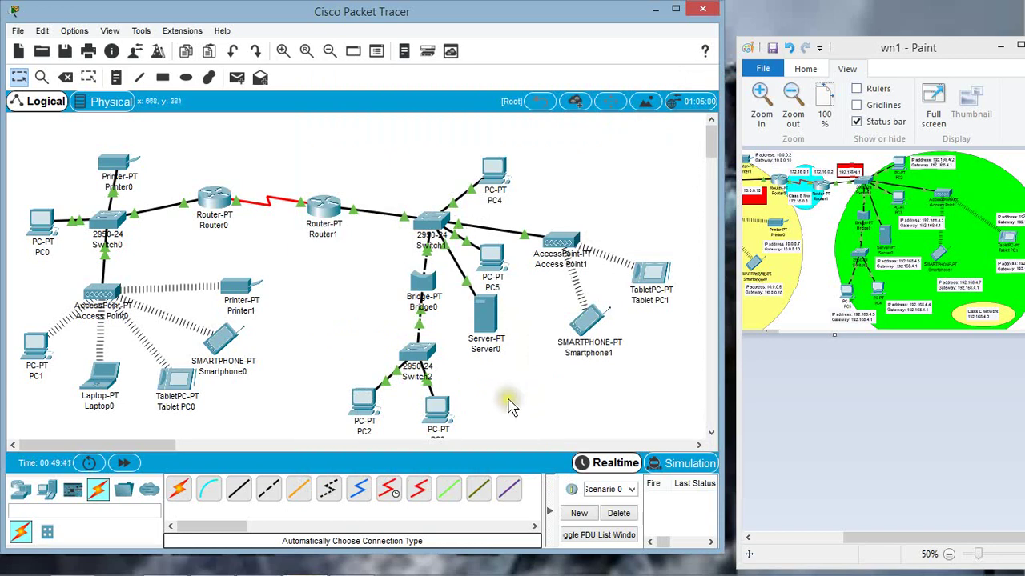
# Ping 10.0.0.1 from PC4's Command Prompt and close the device window.
pyautogui.click(508, 173)
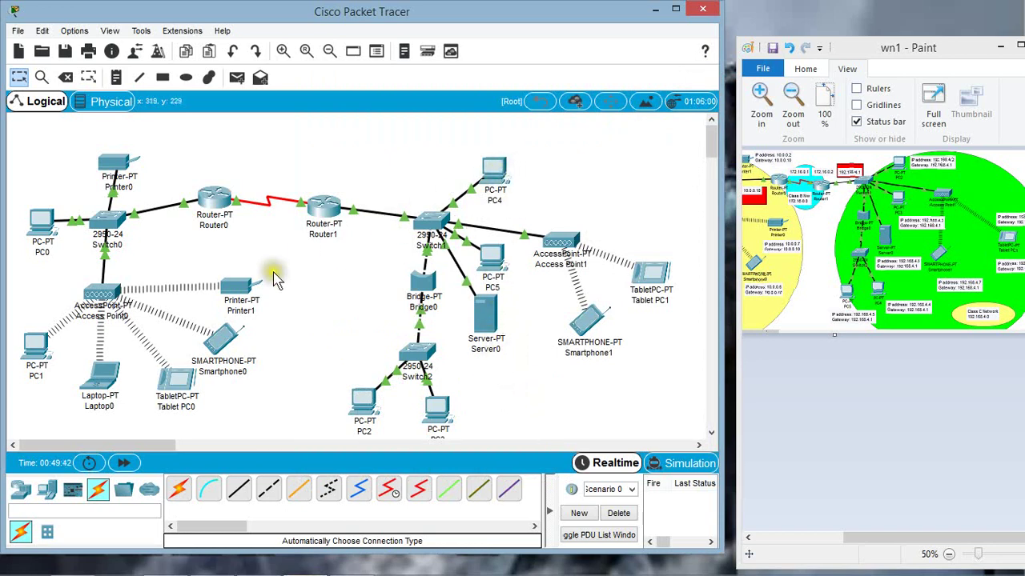
pyautogui.click(499, 172)
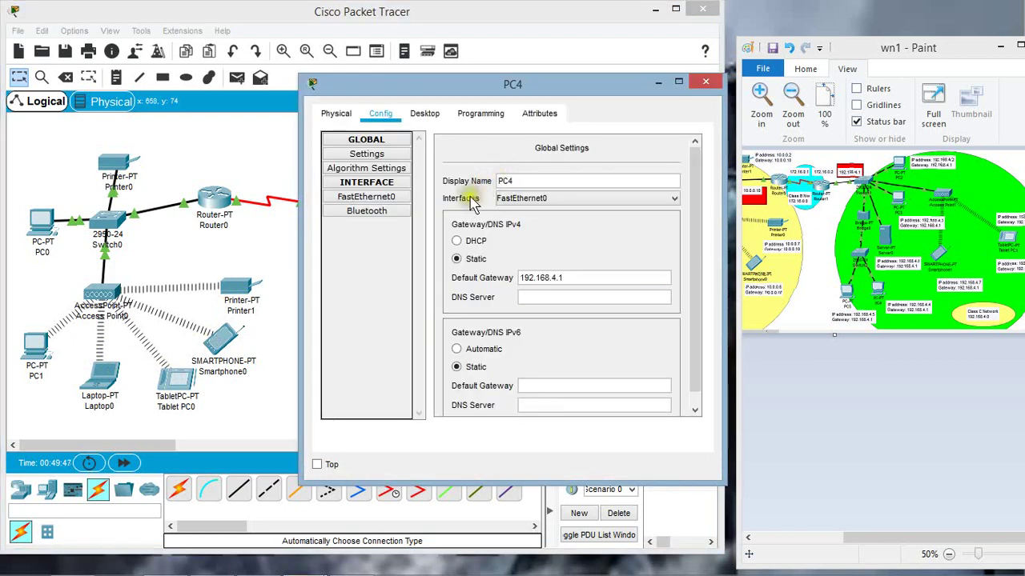
pyautogui.click(428, 116)
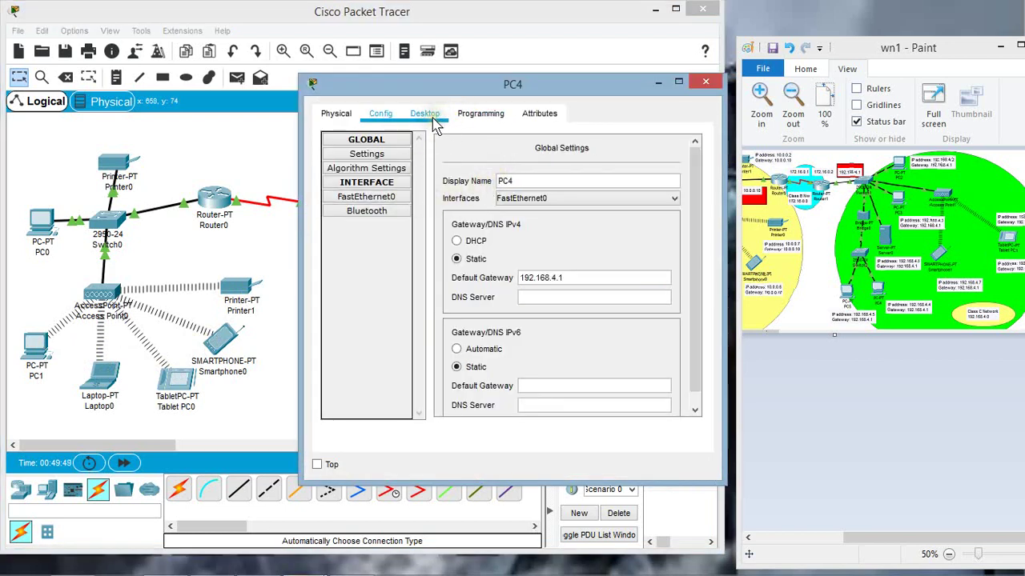
pyautogui.click(432, 122)
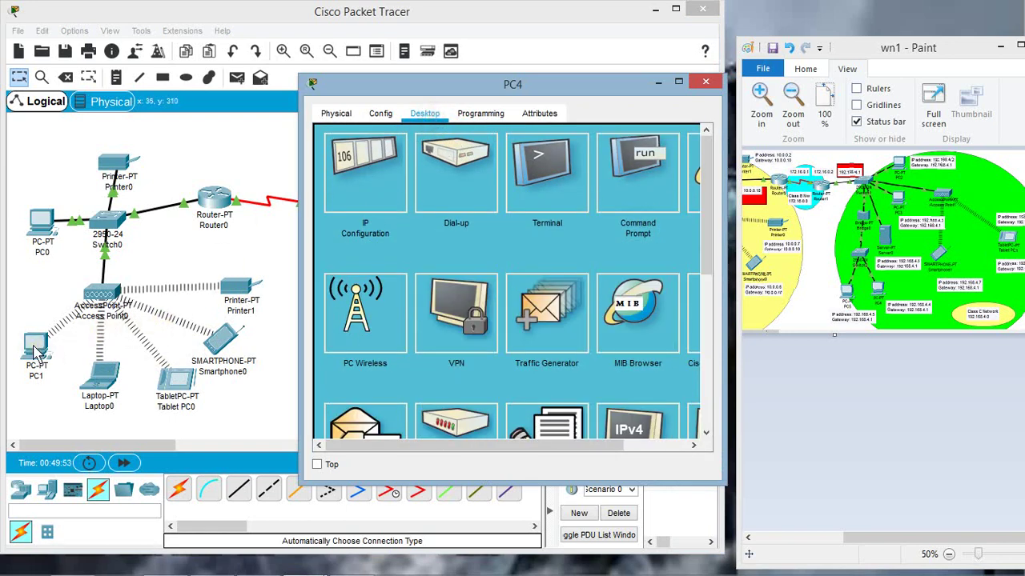
pyautogui.click(648, 152)
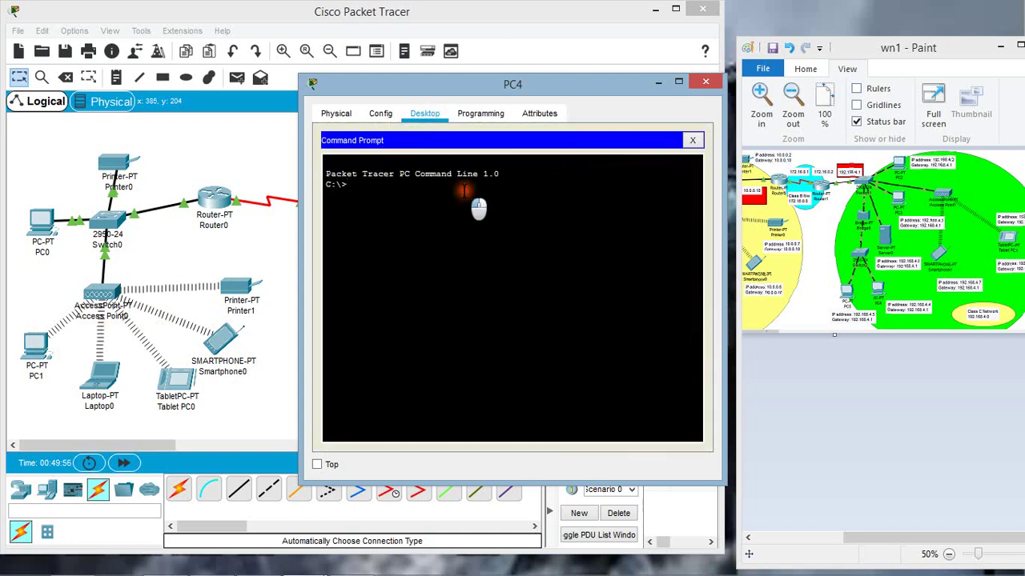
pyautogui.click(464, 190)
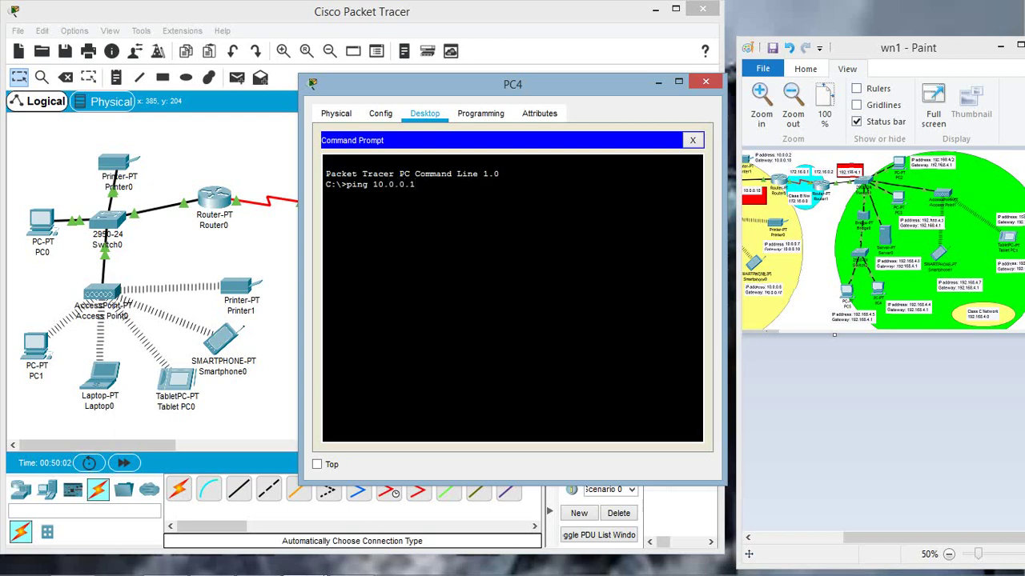
pyautogui.press('Return')
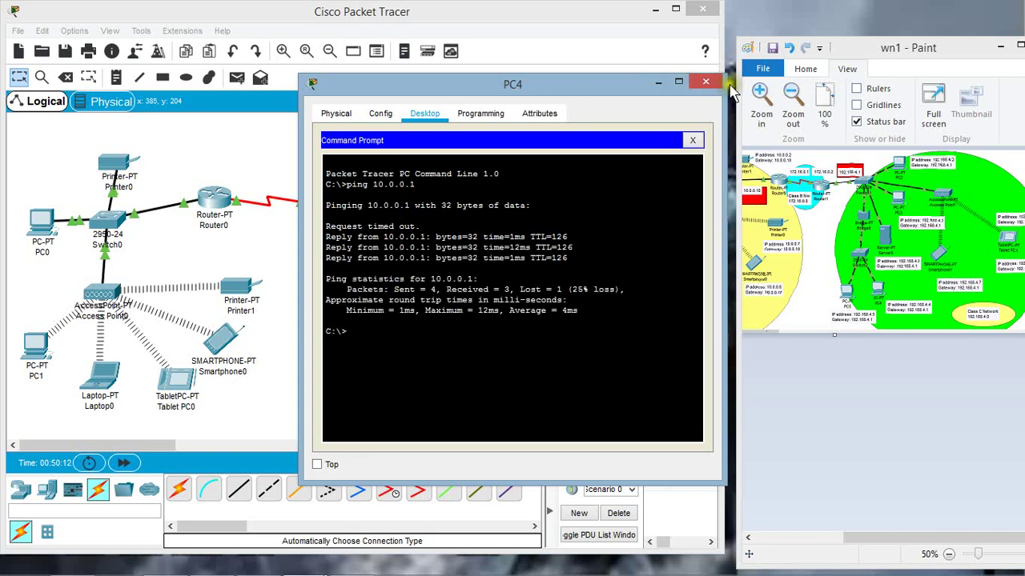
pyautogui.click(704, 82)
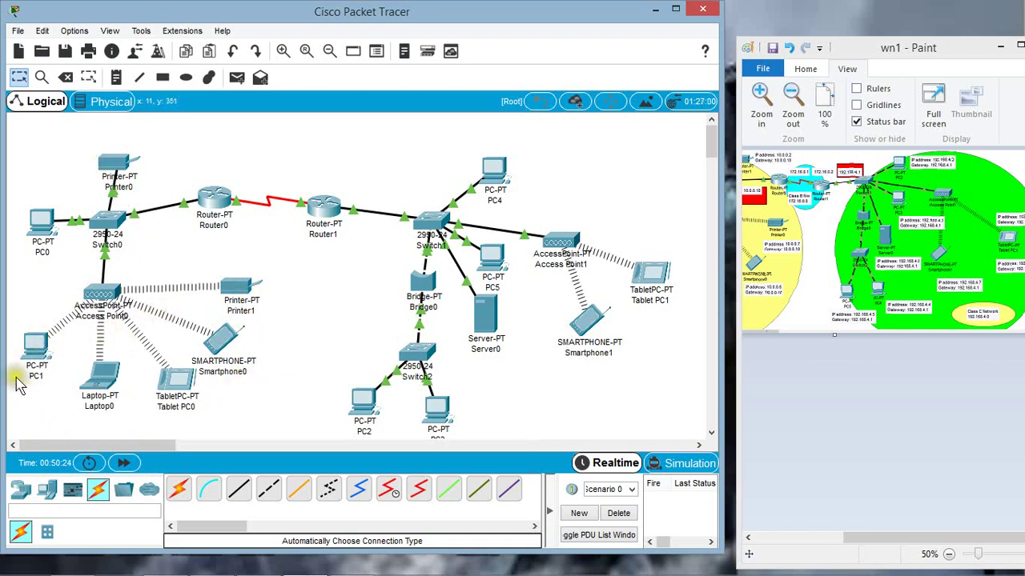
# Check Printer0's address in the topology and ping 10.0.0.9 from PC1's Command Prompt.
pyautogui.moveTo(237, 296)
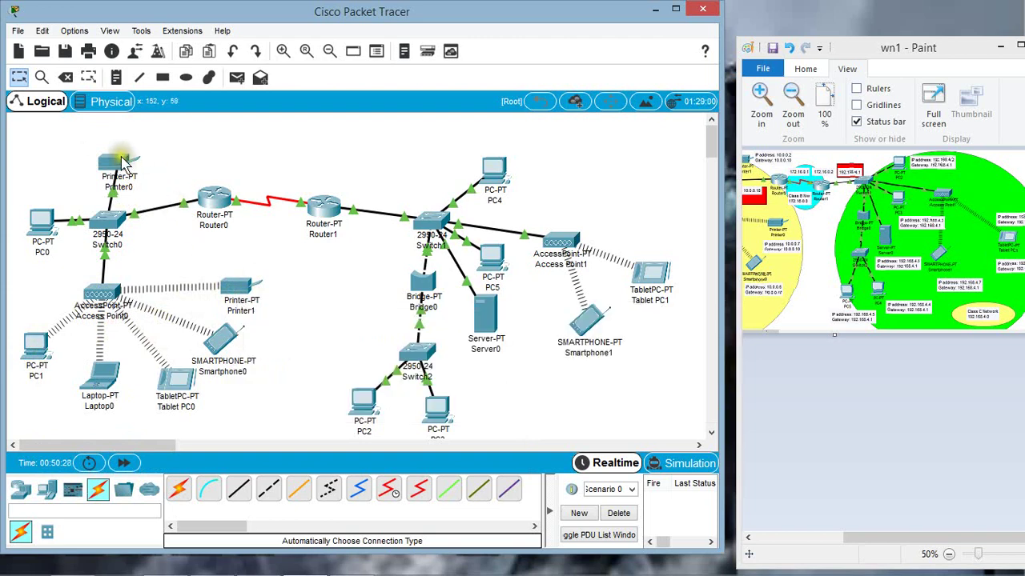
pyautogui.moveTo(117, 163)
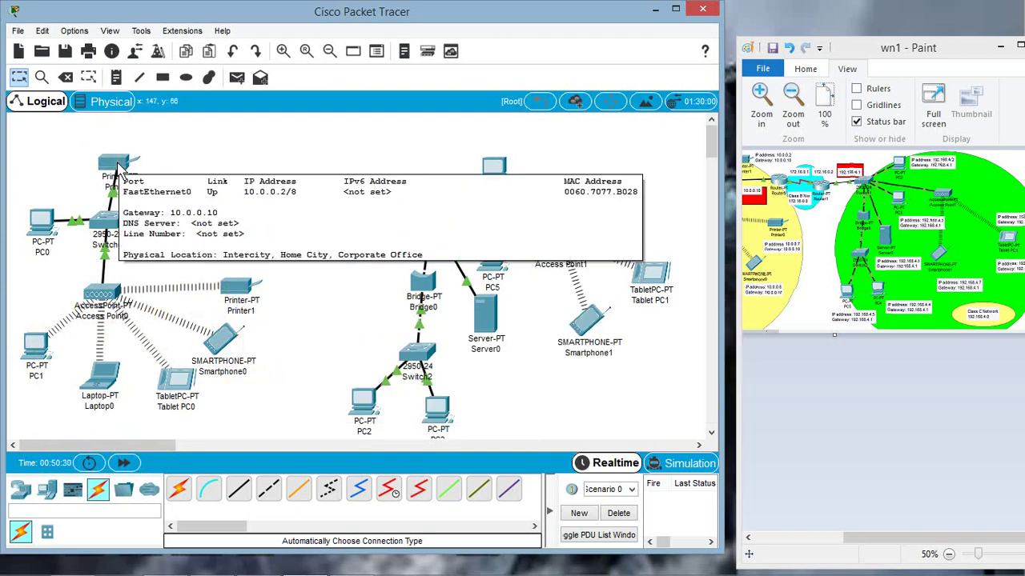
pyautogui.click(36, 353)
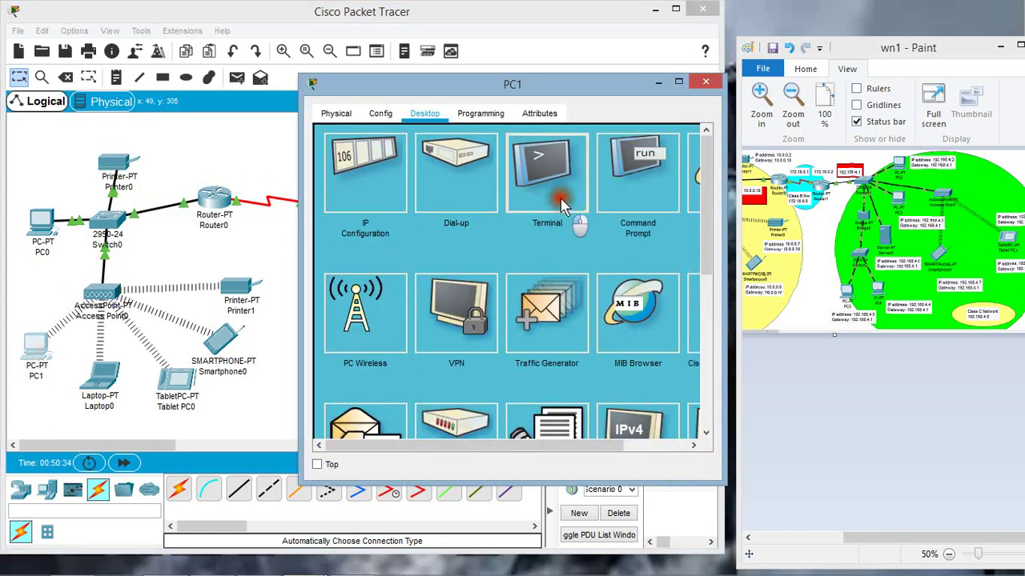
pyautogui.click(532, 210)
pyautogui.click(692, 141)
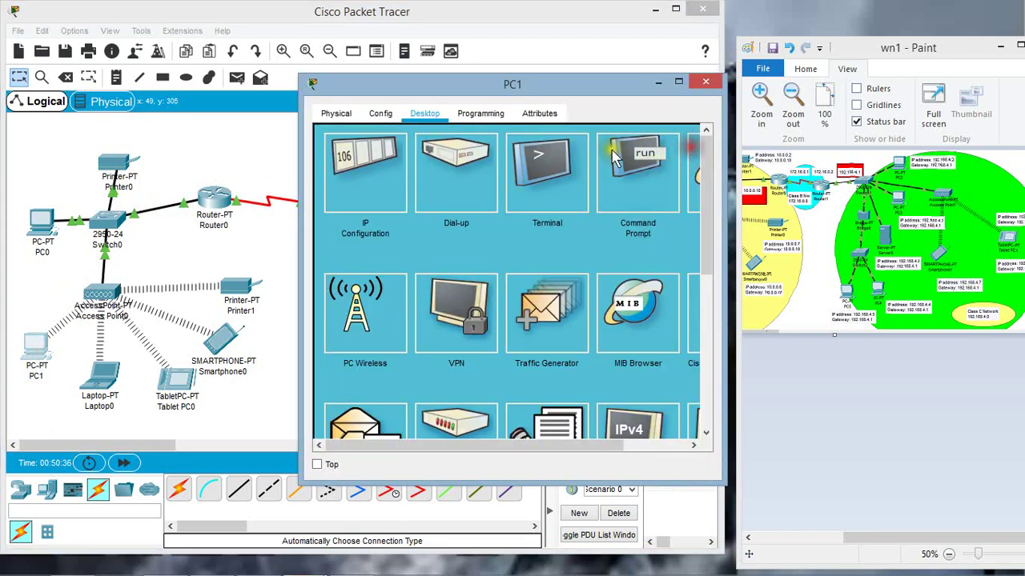
pyautogui.click(621, 174)
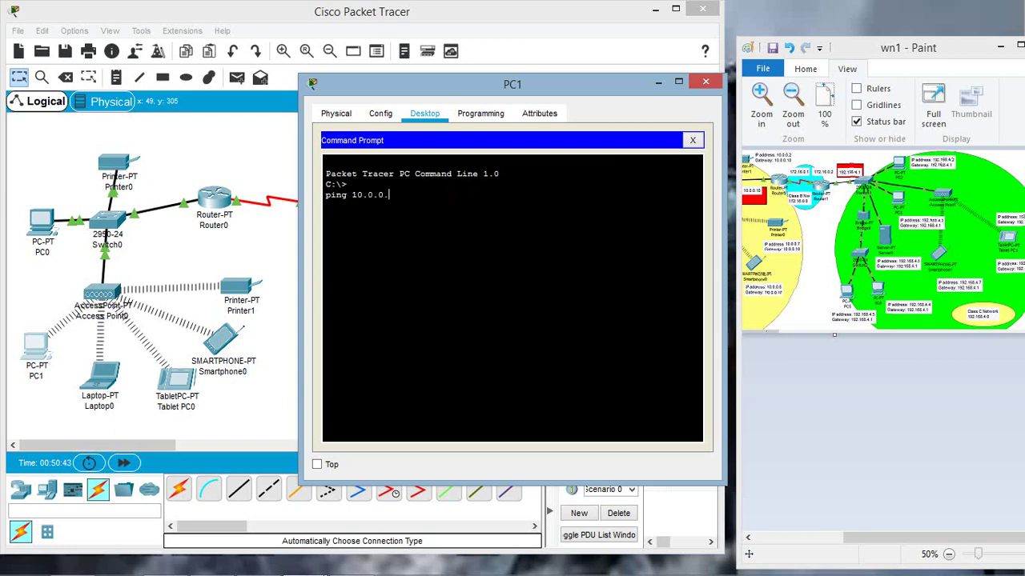
pyautogui.press('Return')
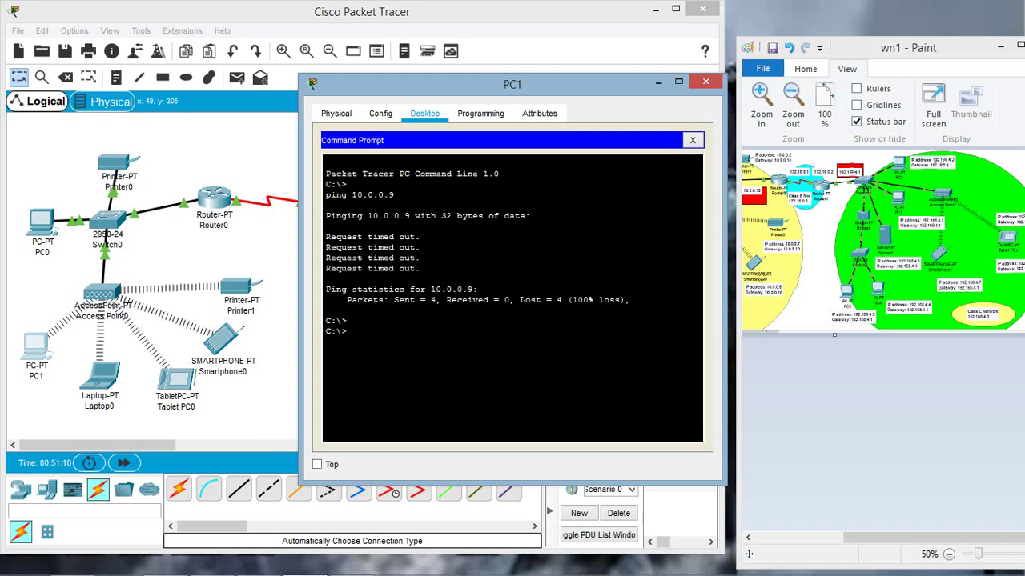
# Recheck Printer0's address, ping 10.0.0.2 from PC1's Command Prompt and close the device window.
pyautogui.press('Up')
pyautogui.click(658, 82)
pyautogui.moveTo(126, 169)
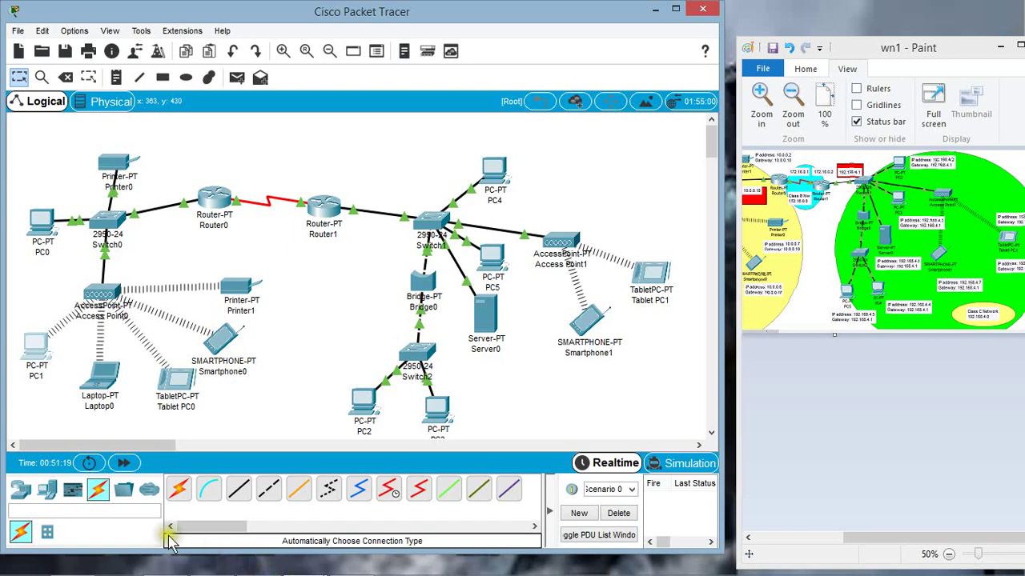
pyautogui.click(35, 348)
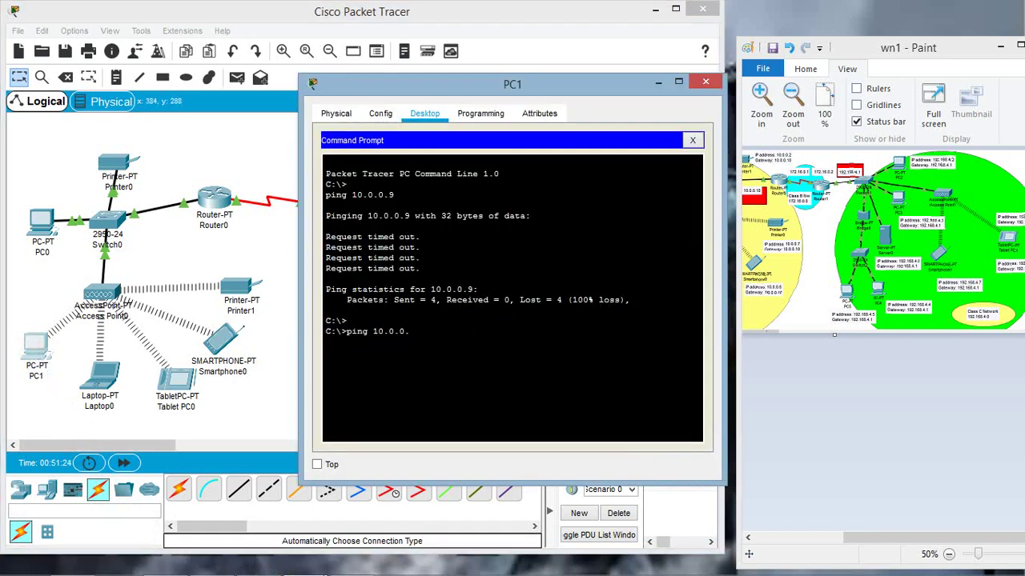
pyautogui.click(482, 336)
pyautogui.write('2')
pyautogui.press('Return')
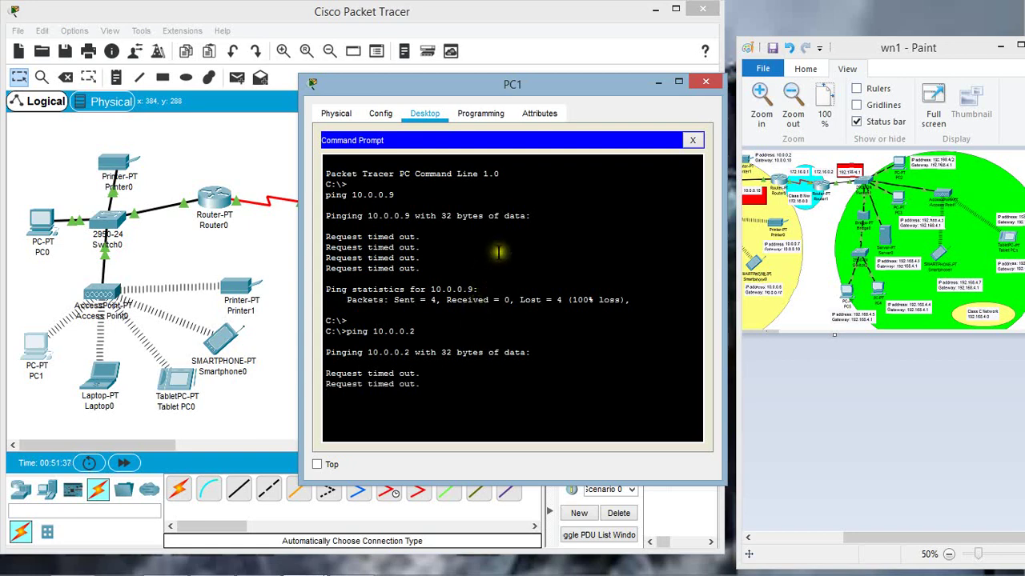
pyautogui.click(707, 82)
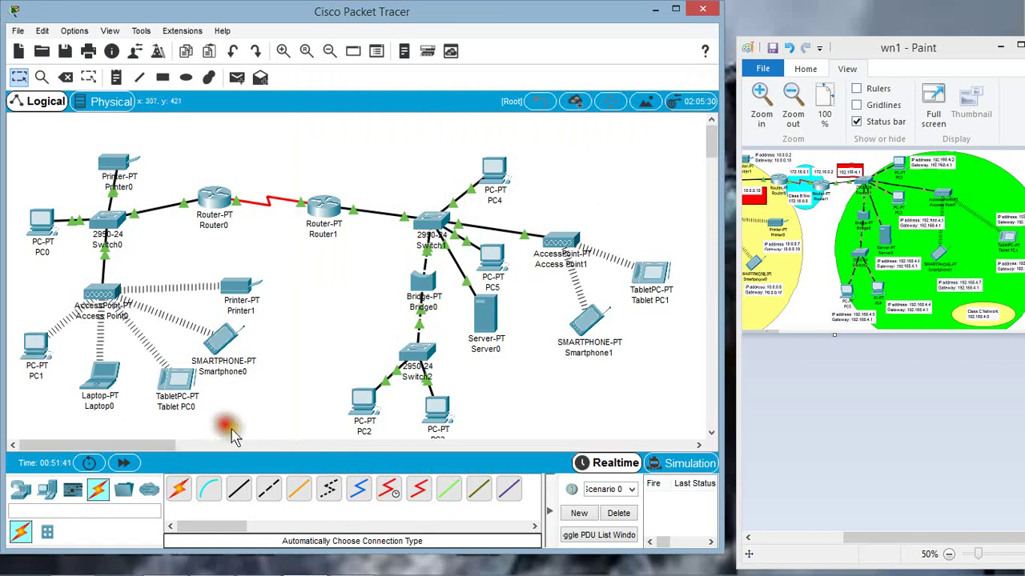
# Review Printer1's default gateway and Wireless0 settings, including SSID, WEP and IP address, and close its window.
pyautogui.click(258, 299)
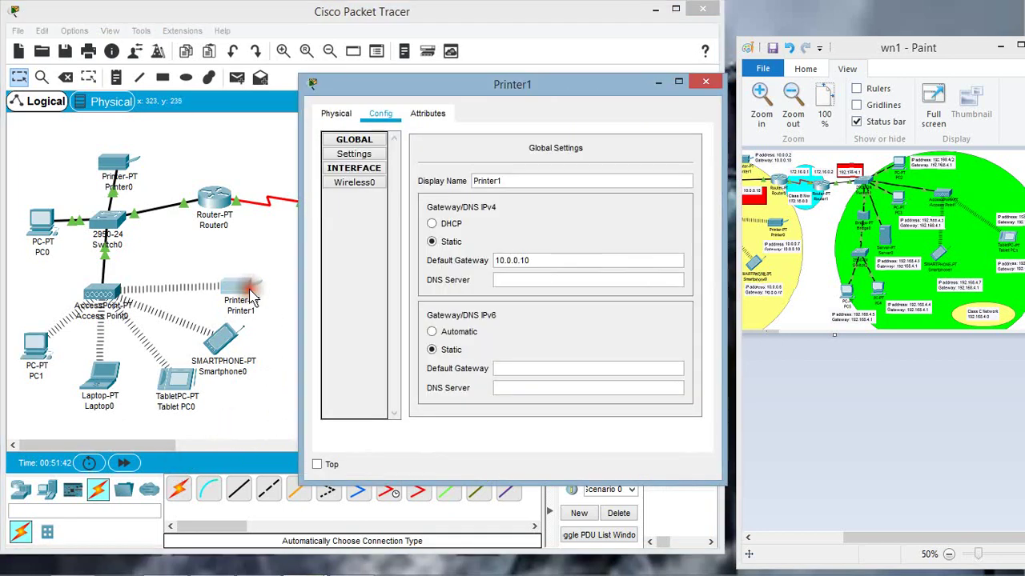
pyautogui.click(373, 184)
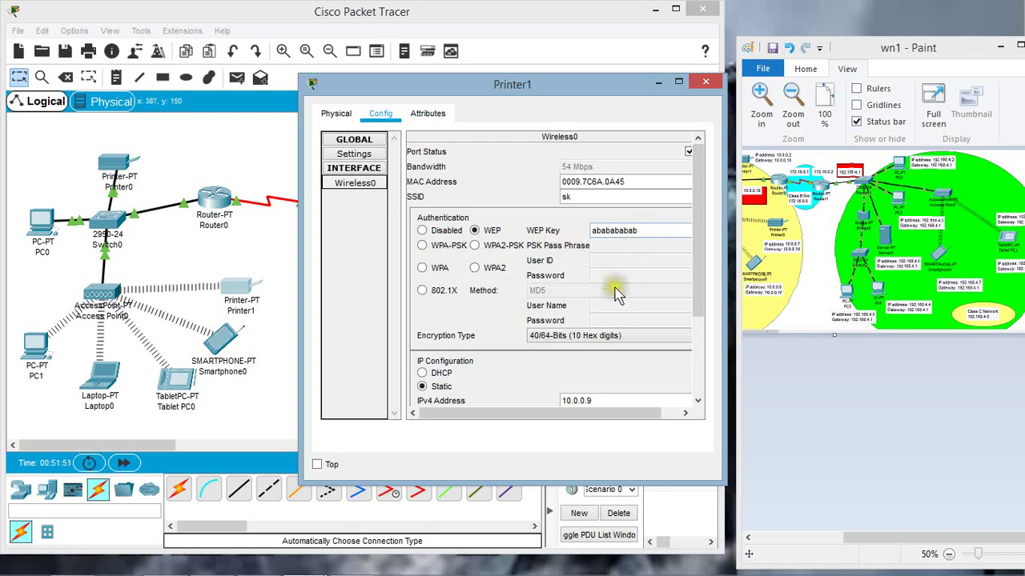
pyautogui.moveTo(695, 295); pyautogui.dragTo(704, 270)
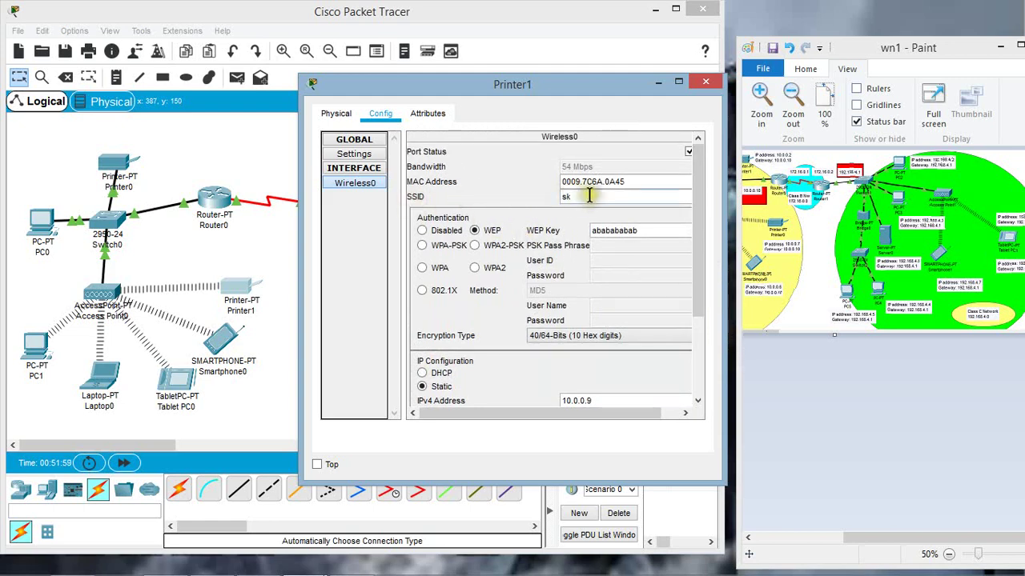
pyautogui.click(705, 84)
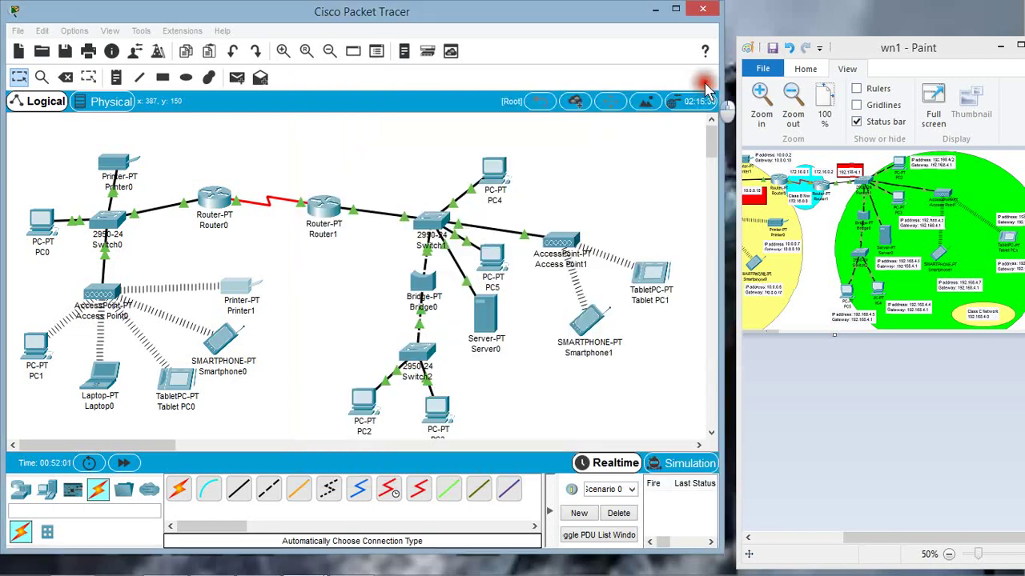
pyautogui.click(240, 289)
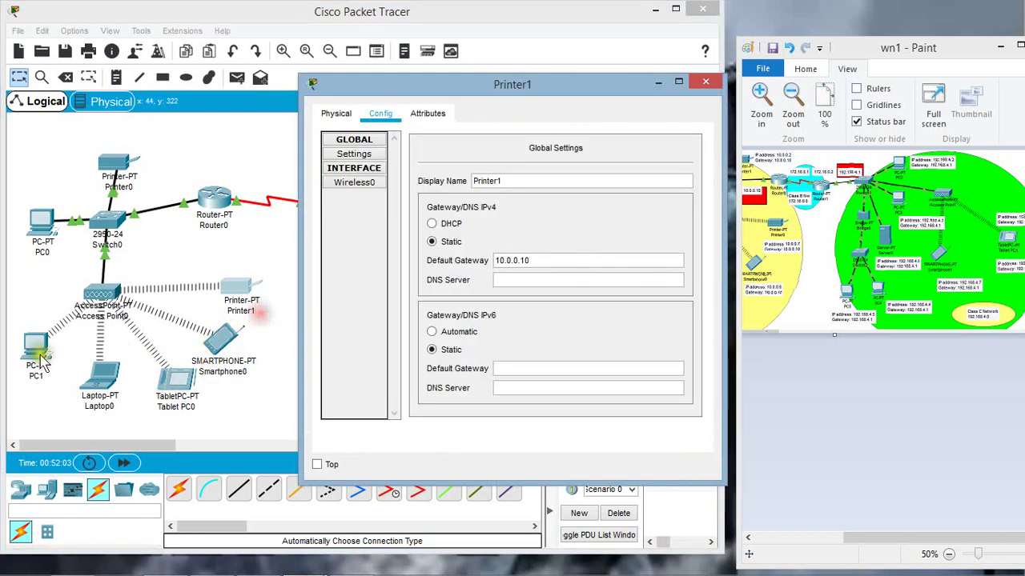
pyautogui.click(699, 85)
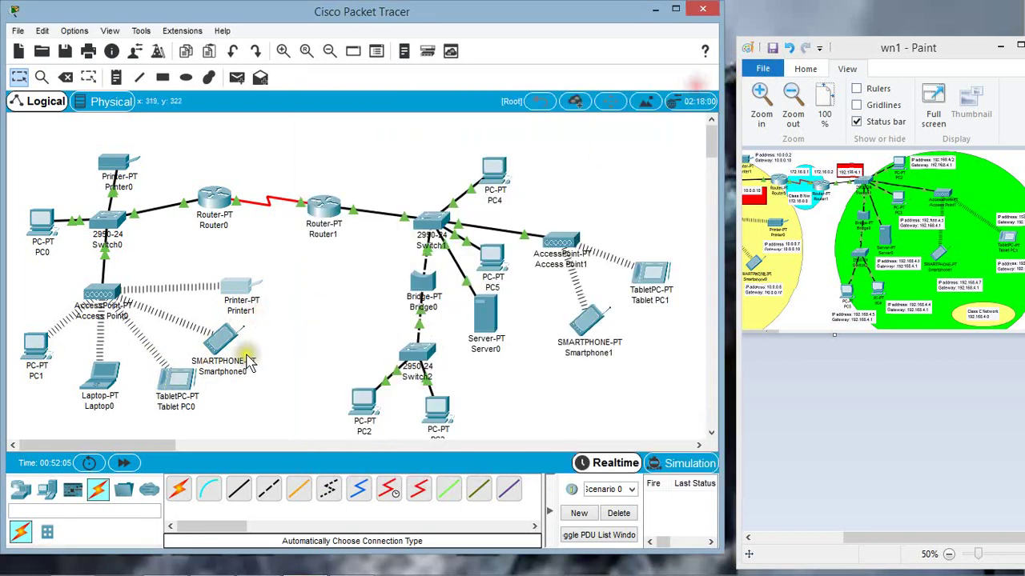
# Switch PC1's Wireless0 interface to static addressing with IPv4 address 10.0.0.20 and subnet mask 255.0.0.0.
pyautogui.click(36, 348)
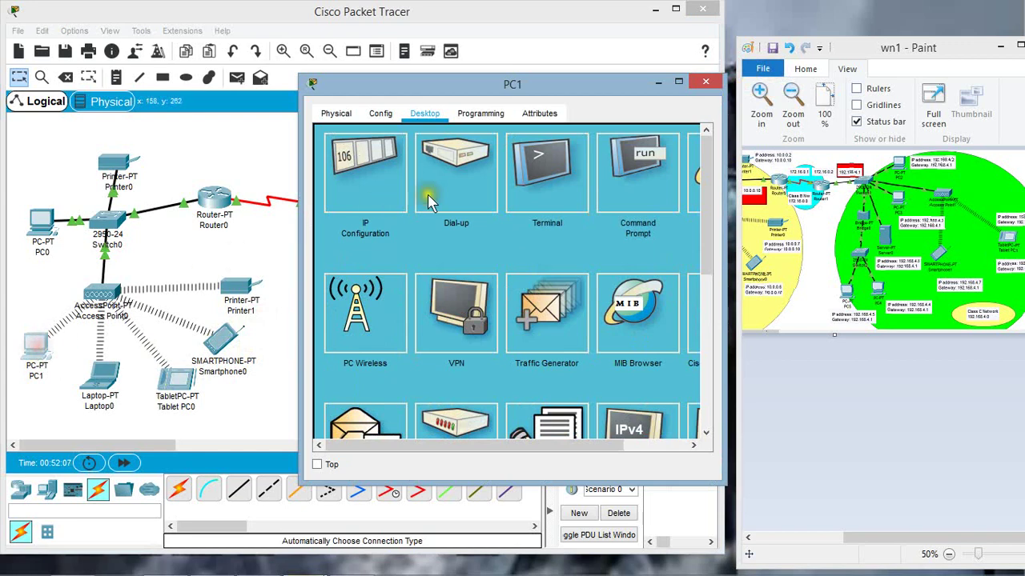
pyautogui.click(390, 116)
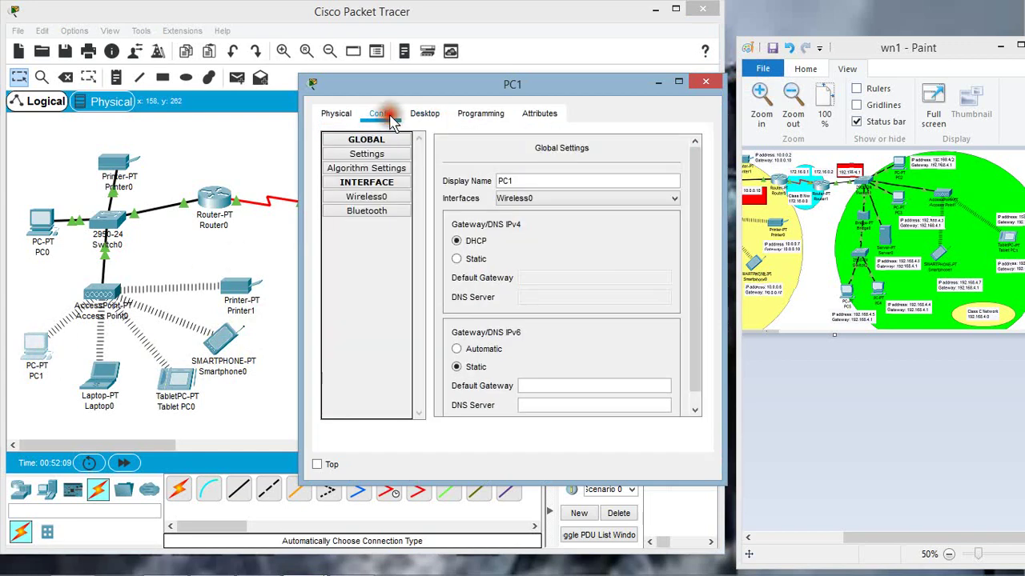
pyautogui.click(386, 199)
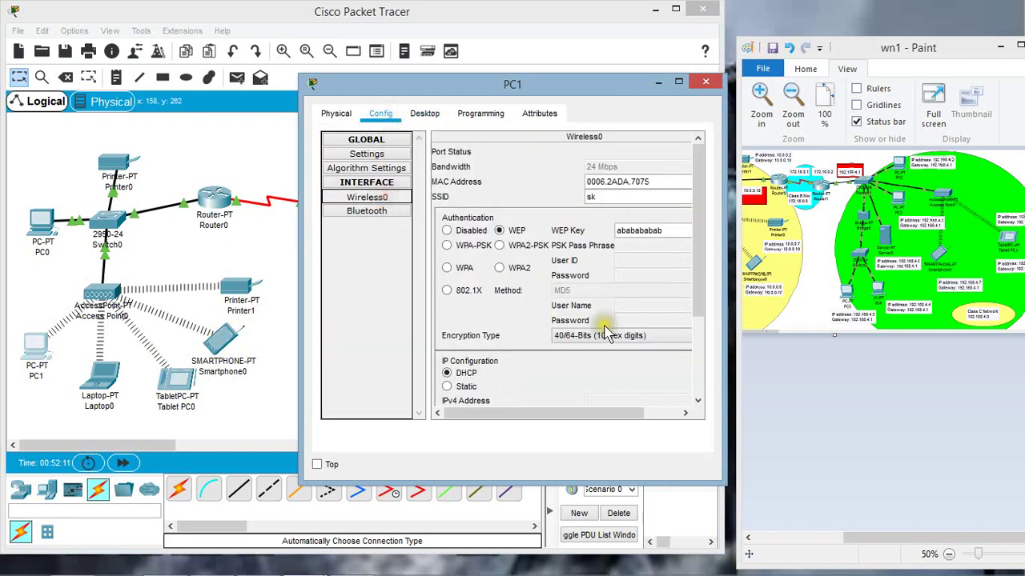
pyautogui.moveTo(599, 413); pyautogui.dragTo(543, 414)
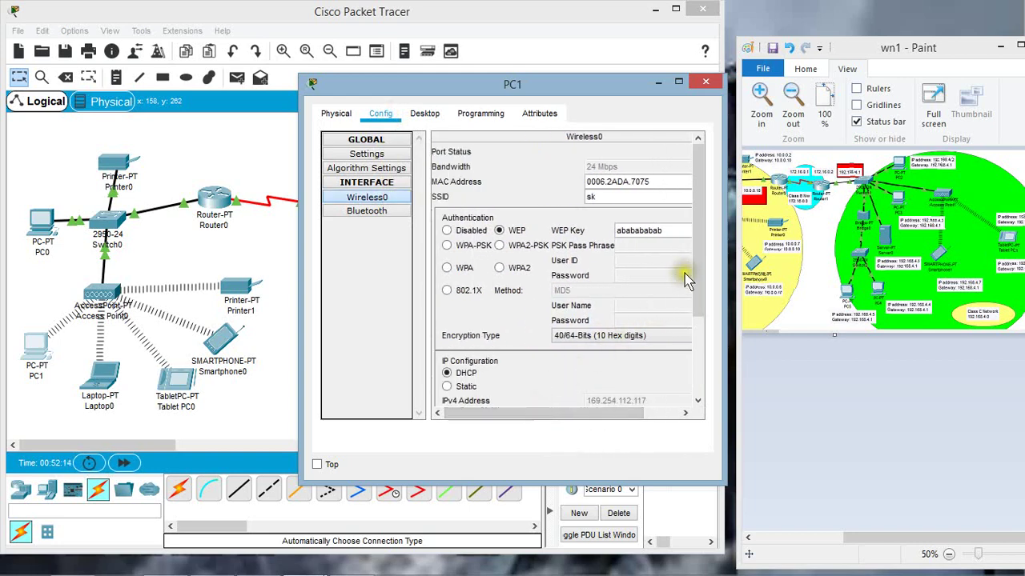
pyautogui.moveTo(698, 267); pyautogui.dragTo(690, 348)
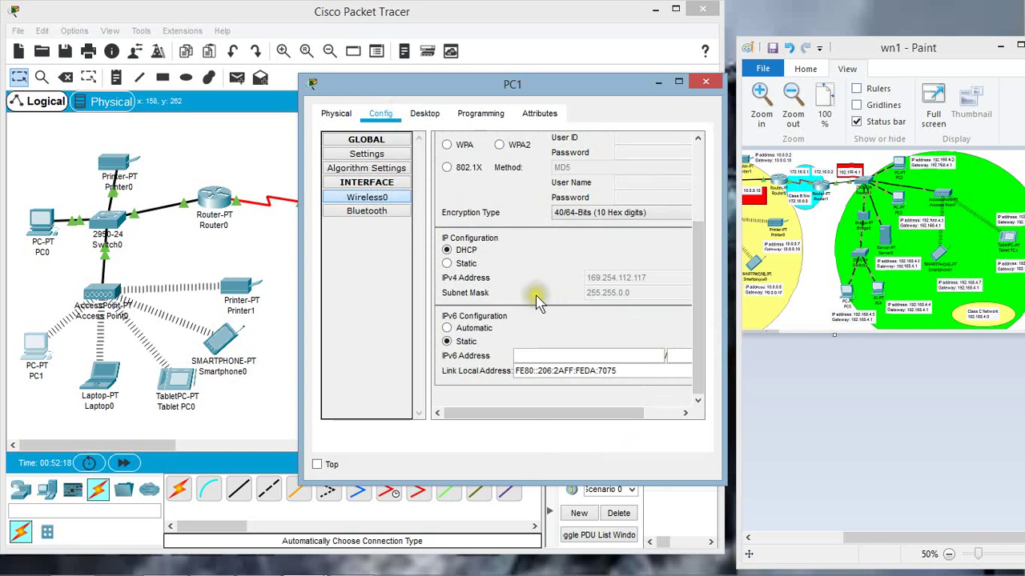
pyautogui.click(464, 263)
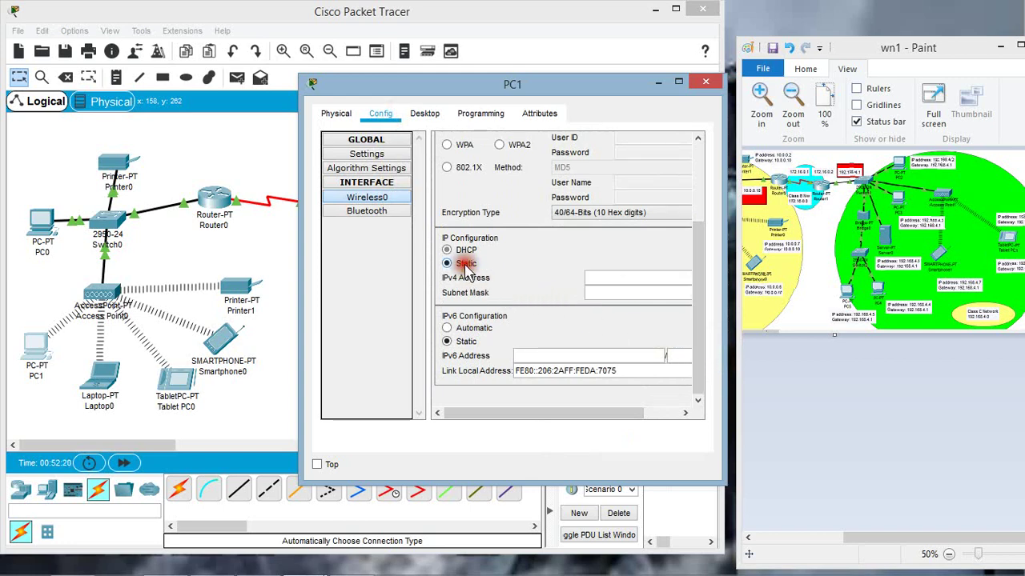
pyautogui.click(611, 277)
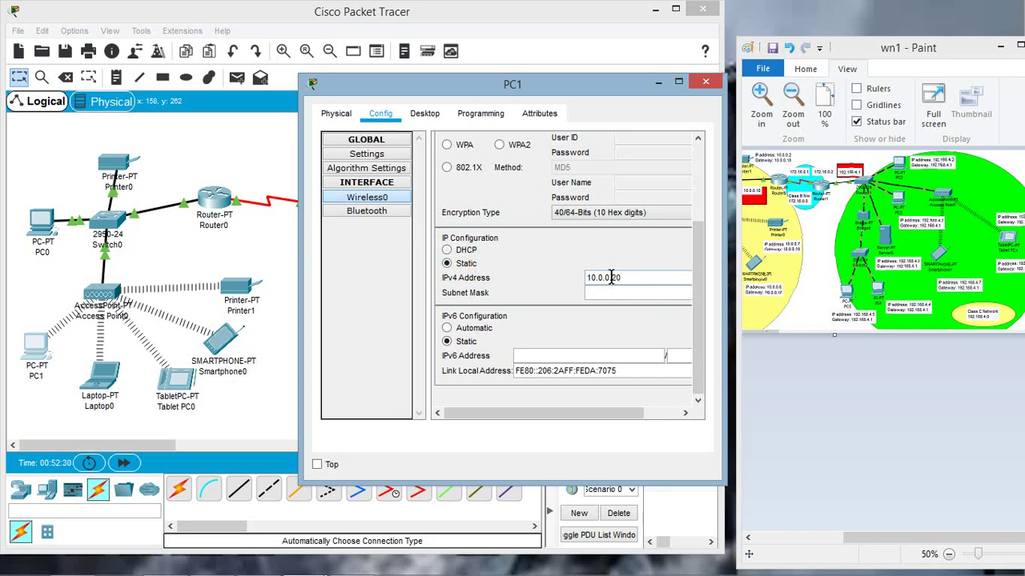
pyautogui.click(615, 293)
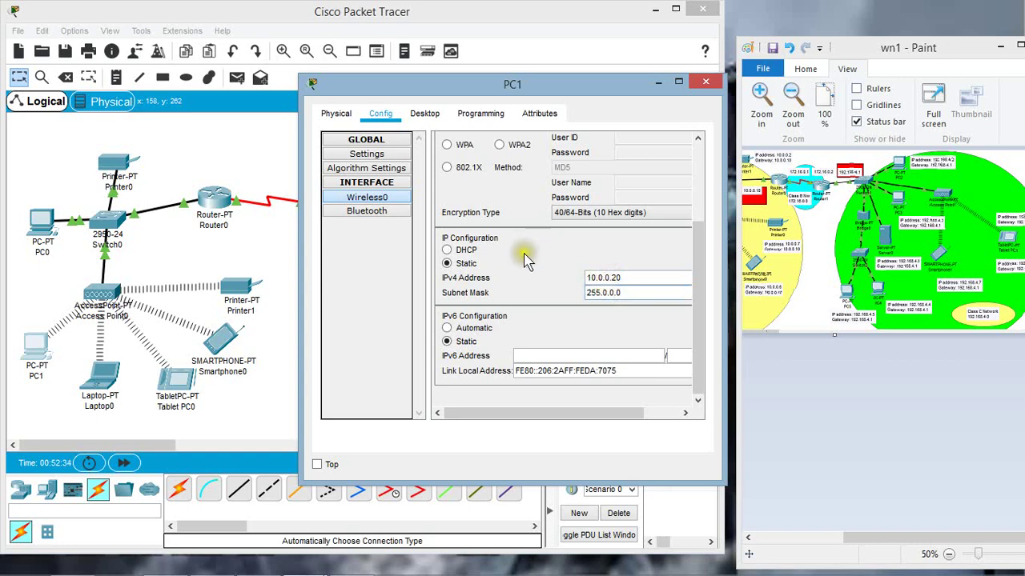
# Review PC1's Wireless0 SSID, WEP authentication and static IP settings, and close its configuration window.
pyautogui.click(350, 303)
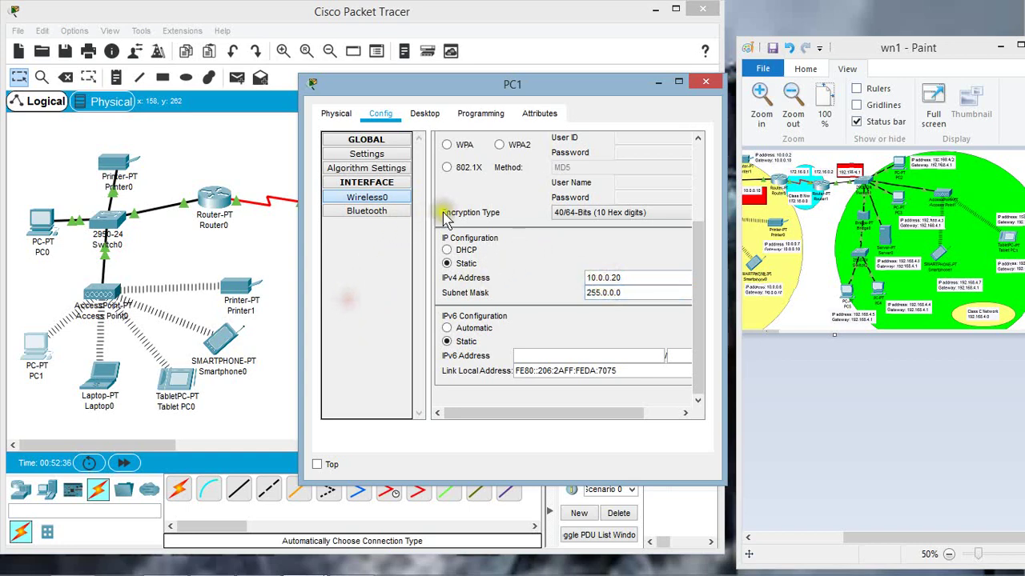
pyautogui.moveTo(698, 290); pyautogui.dragTo(703, 192)
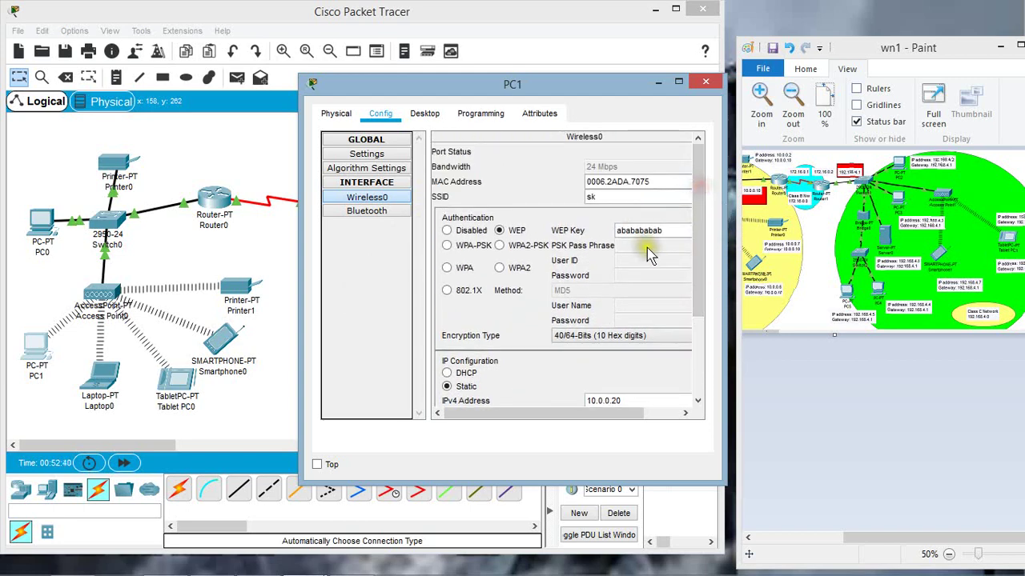
pyautogui.click(706, 83)
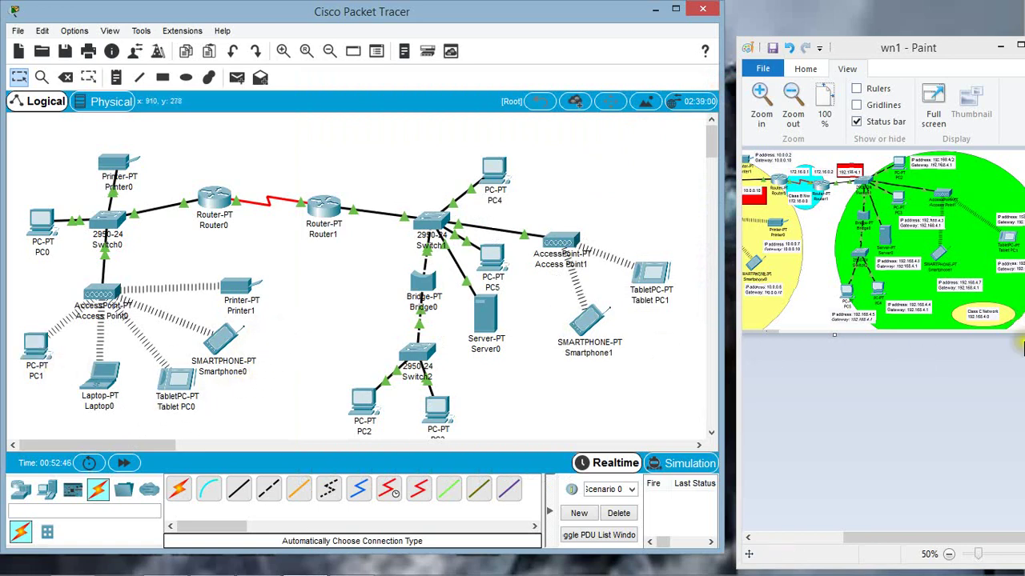
# Reopen PC1's Command Prompt and repeat the ping to Printer0 at 10.0.0.2.
pyautogui.click(36, 342)
pyautogui.click(425, 113)
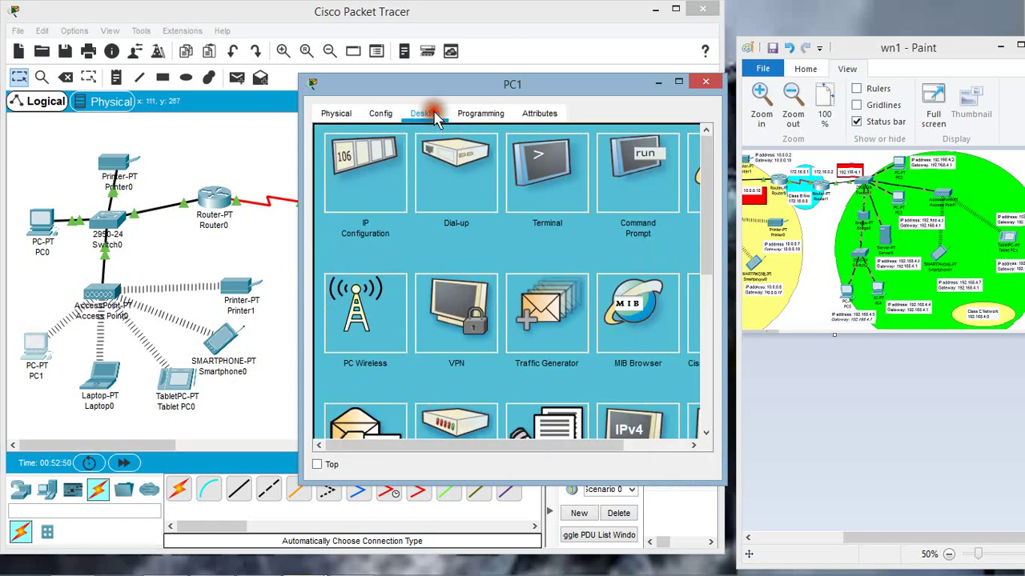
pyautogui.click(619, 165)
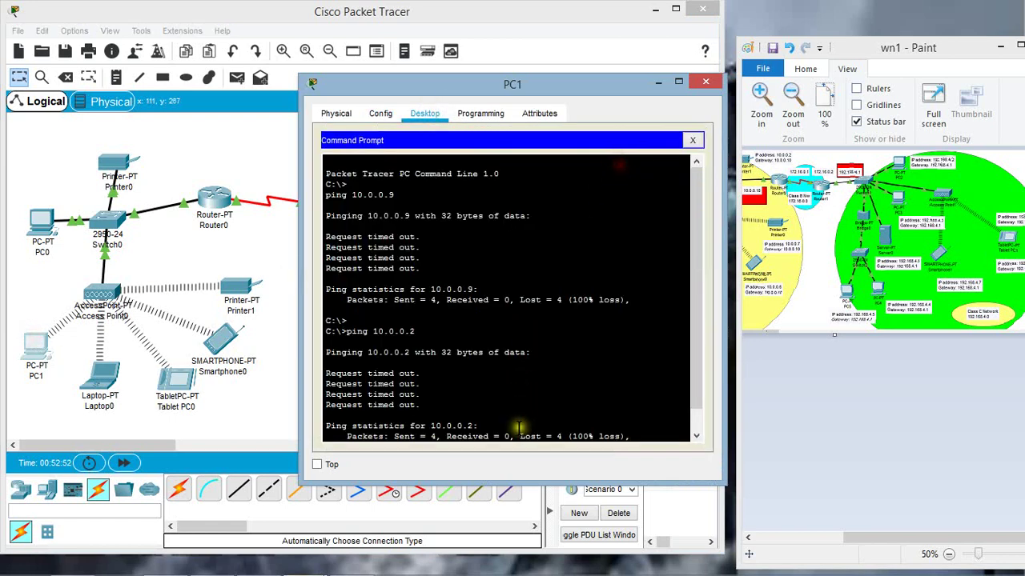
pyautogui.scroll(-1, 535, 406)
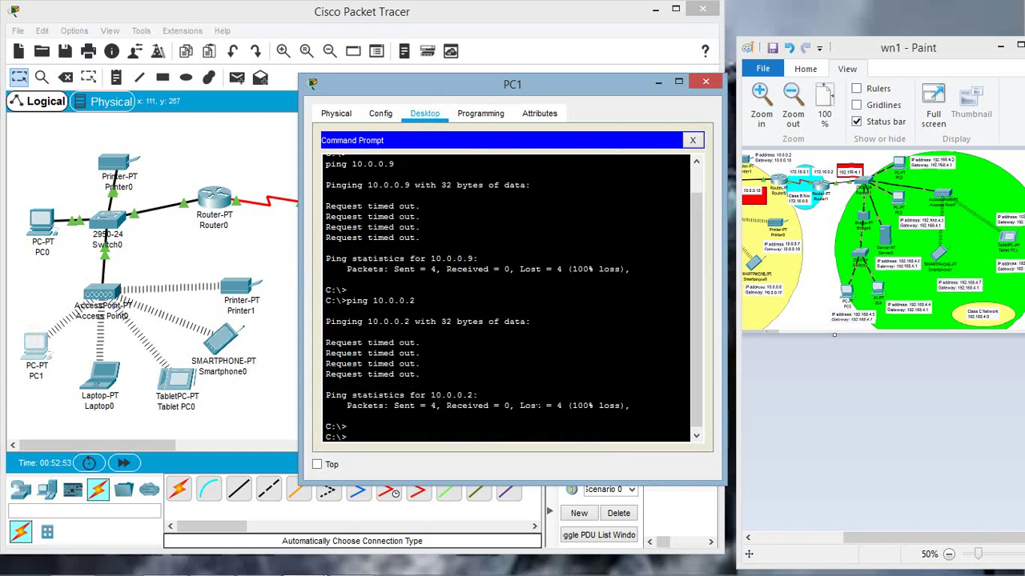
pyautogui.press('Up')
pyautogui.press('Return')
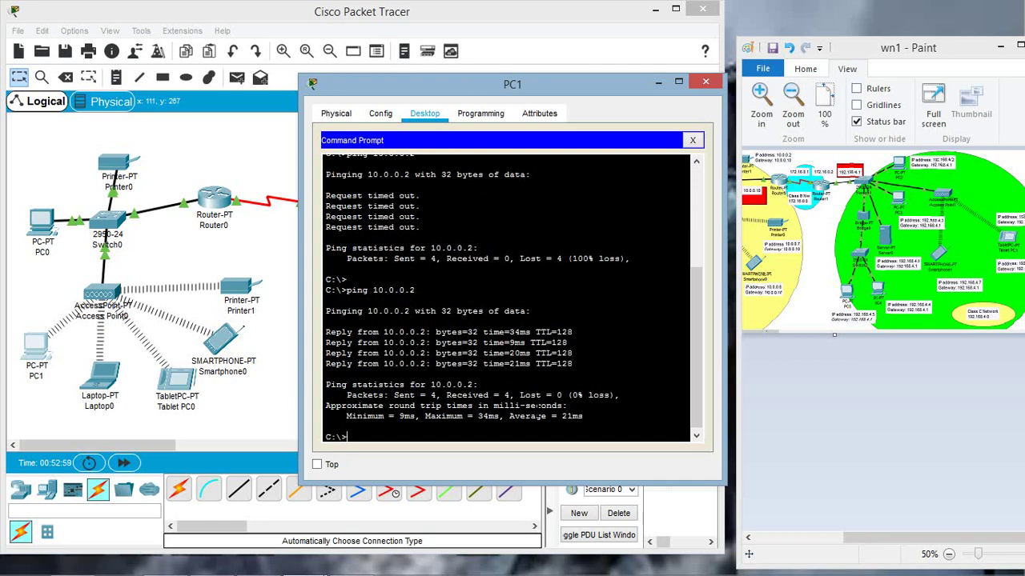
# Ping 10.0.0.9 from PC1's Command Prompt and close the device window.
pyautogui.press('Up')
pyautogui.write('9')
pyautogui.press('Return')
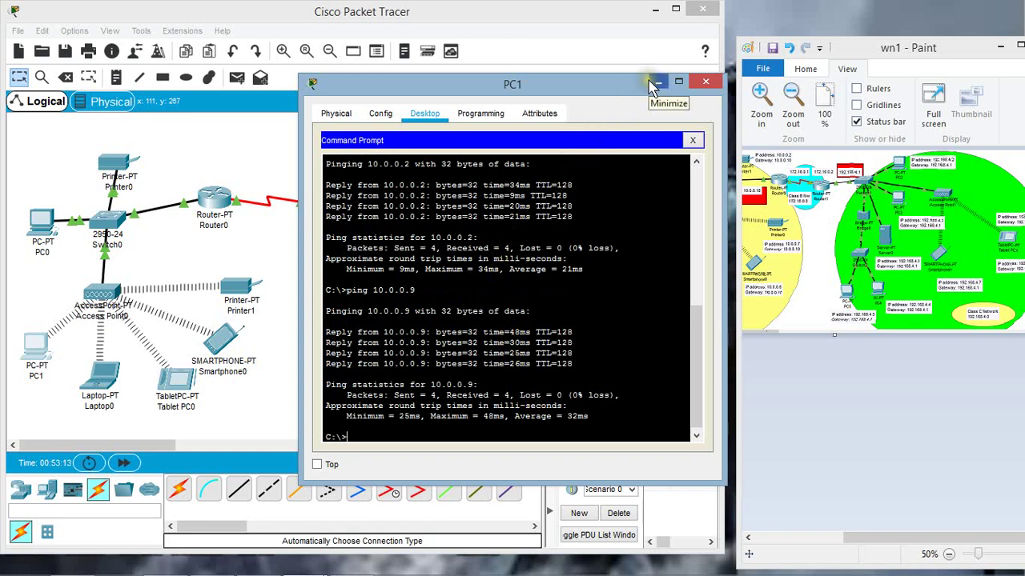
pyautogui.click(703, 83)
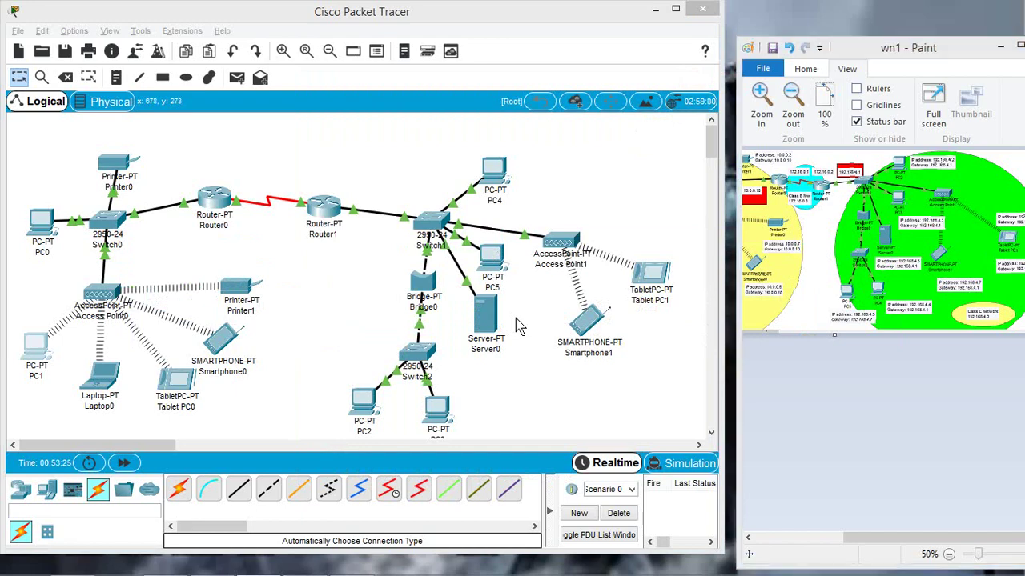
pyautogui.hotkey('alt', 'Tab')
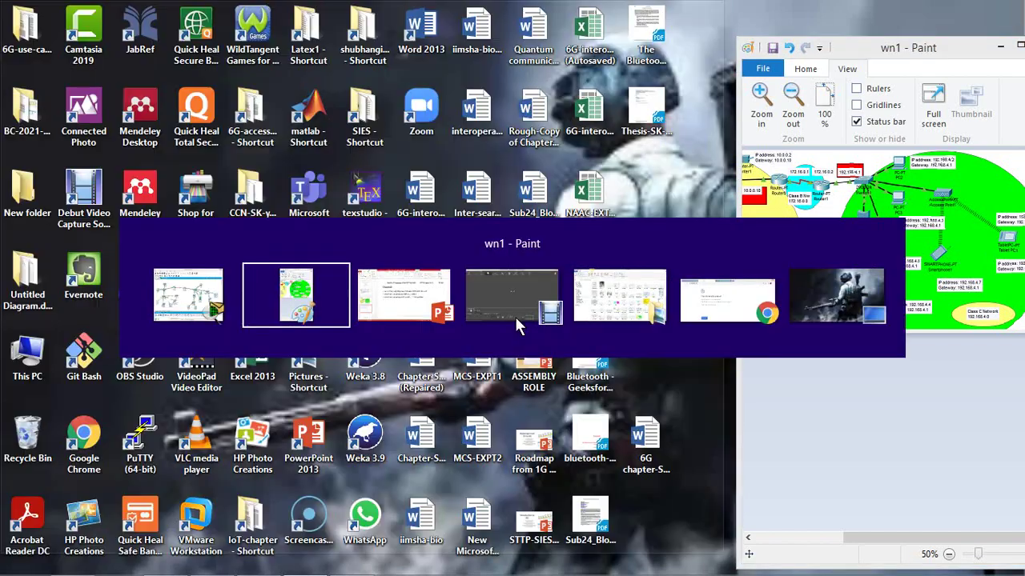
pyautogui.hotkey('alt', 'Tab')
pyautogui.click(515, 316)
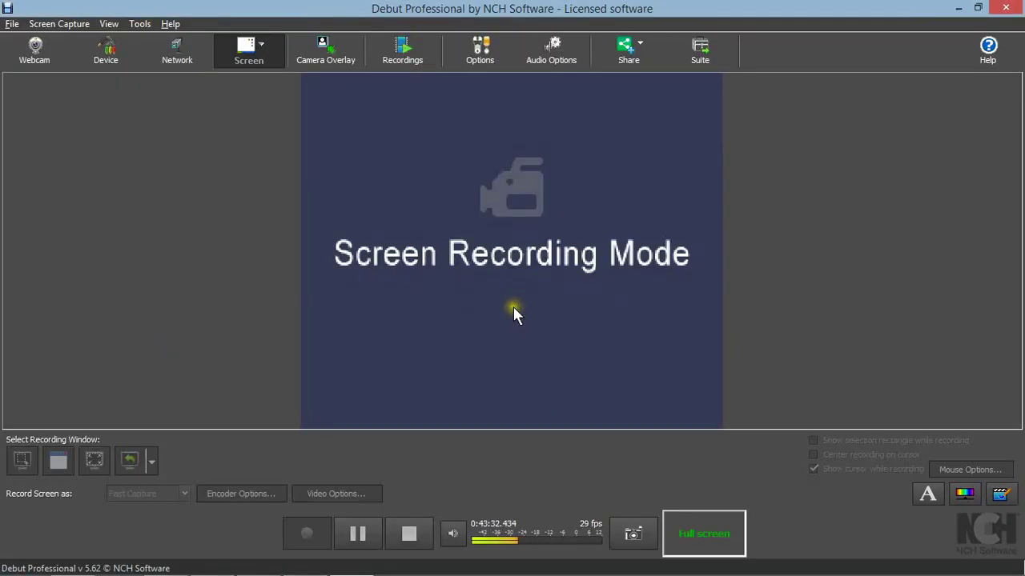